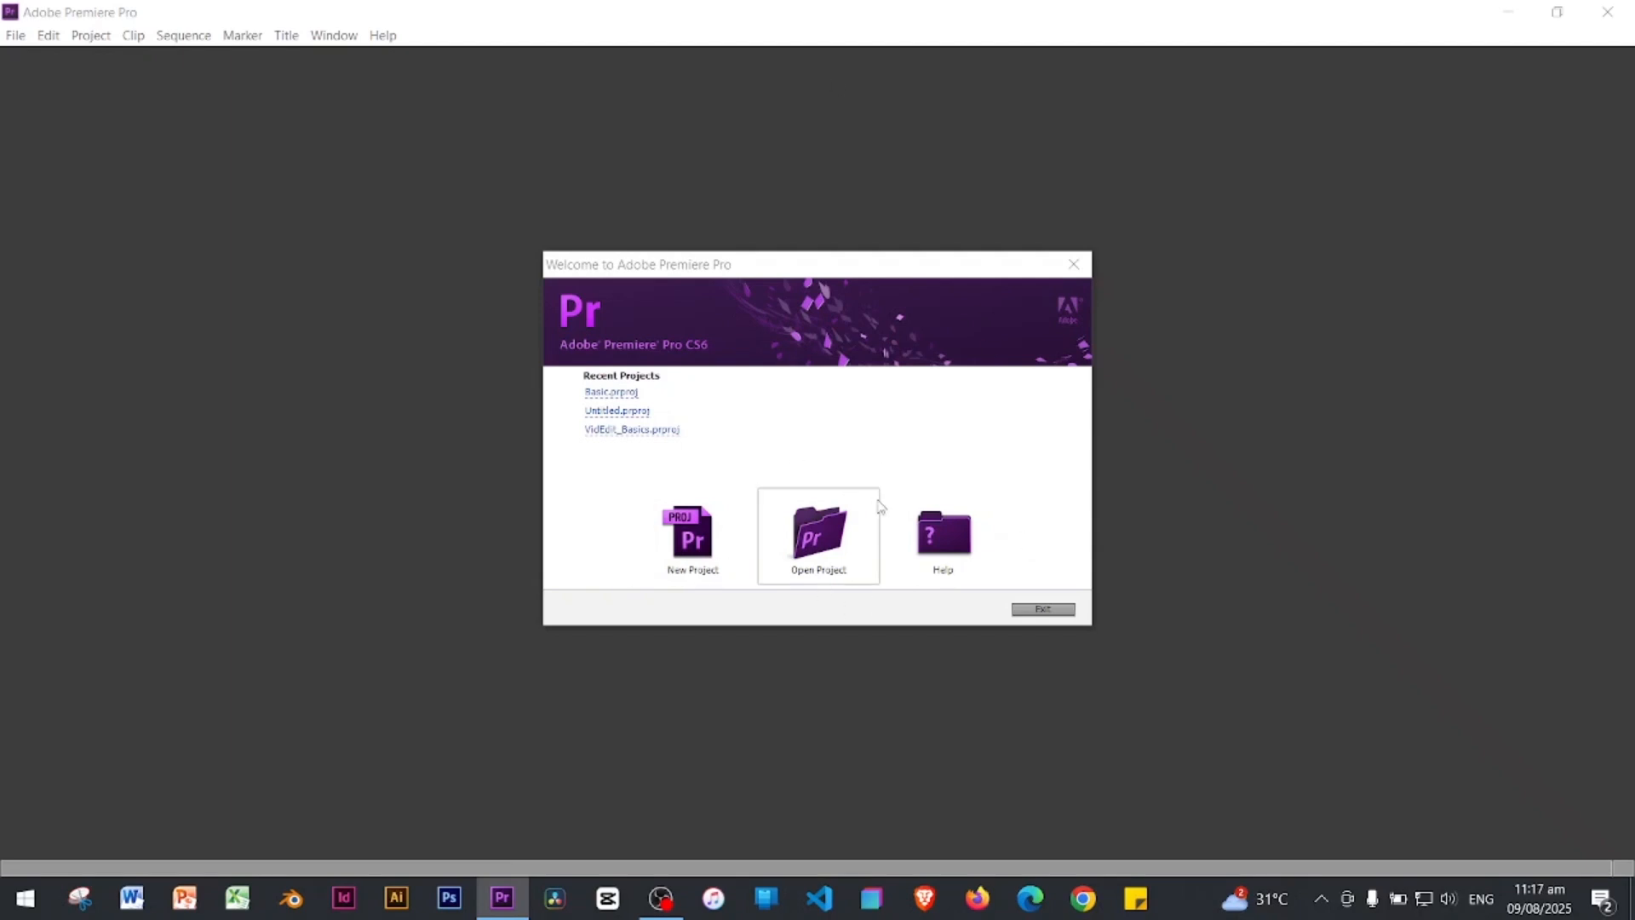
Step: Start a new project and set its save location to the Desktop folder
{"action": "left_click", "coordinate": [715, 558]}
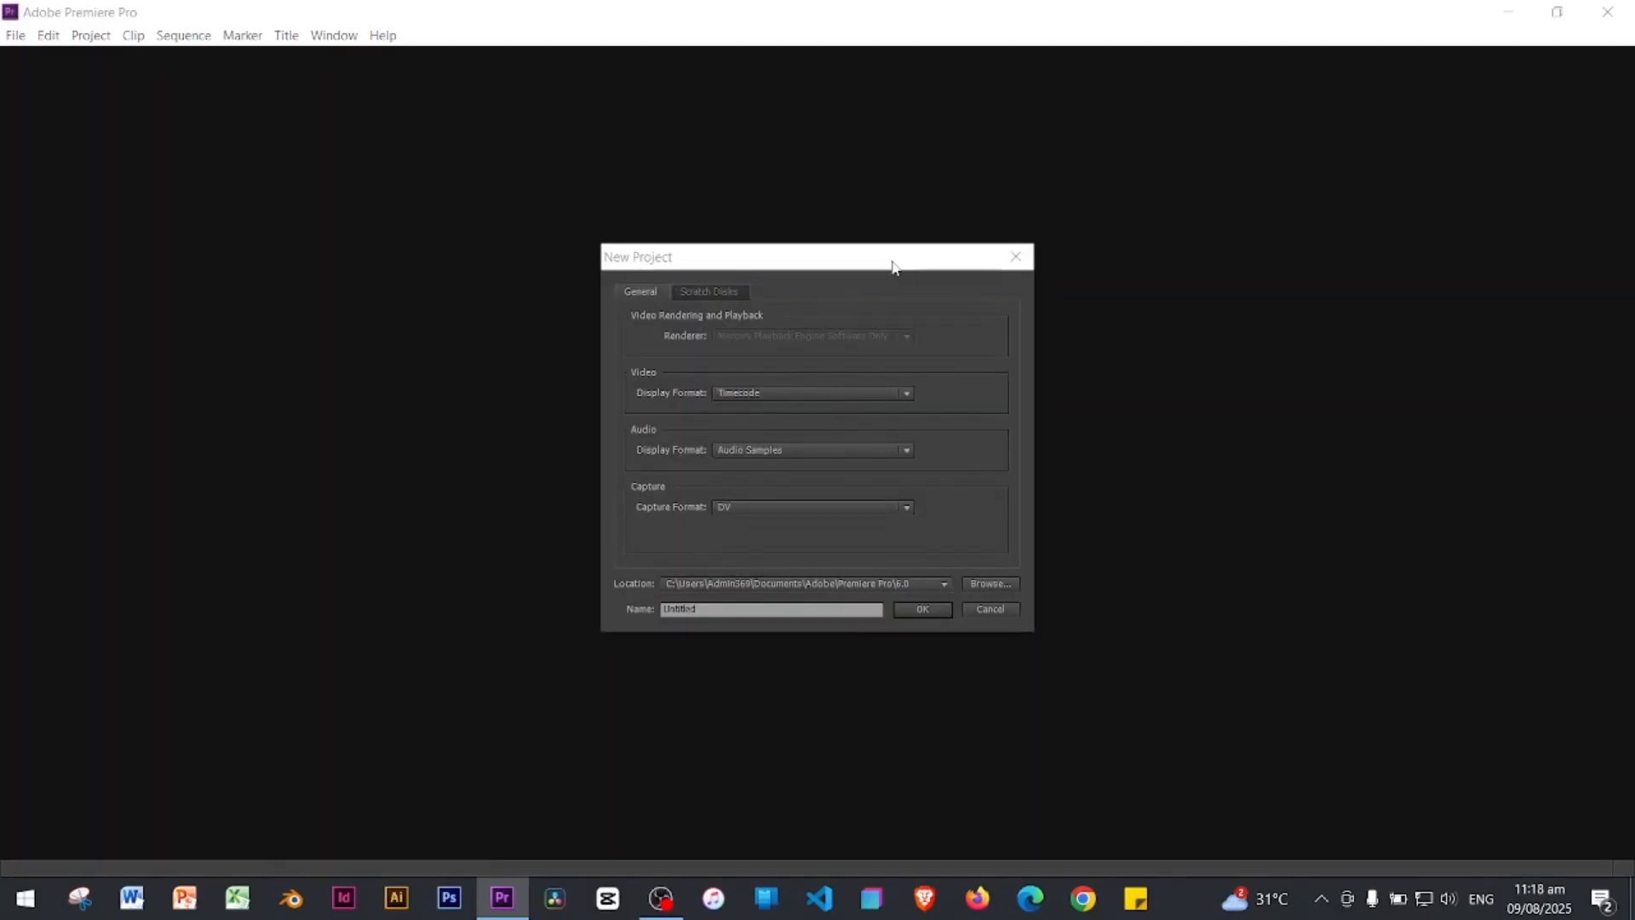
{"action": "double_click", "coordinate": [726, 610]}
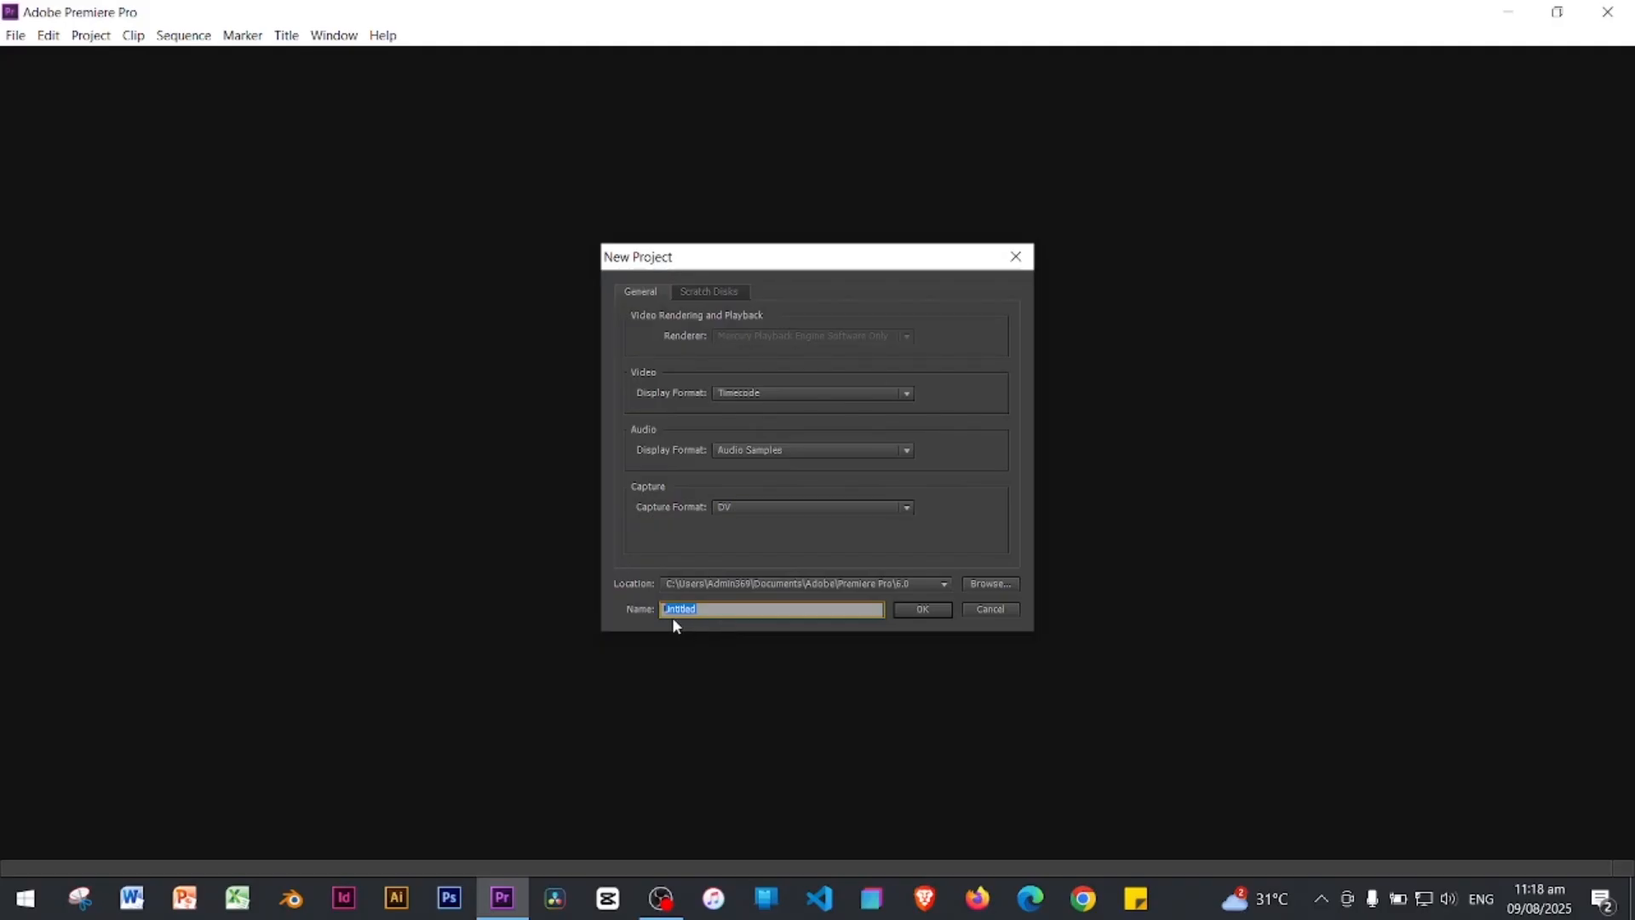
{"action": "left_click", "coordinate": [987, 585]}
{"action": "left_click_drag", "start_coordinate": [1071, 286], "coordinate": [1013, 659]}
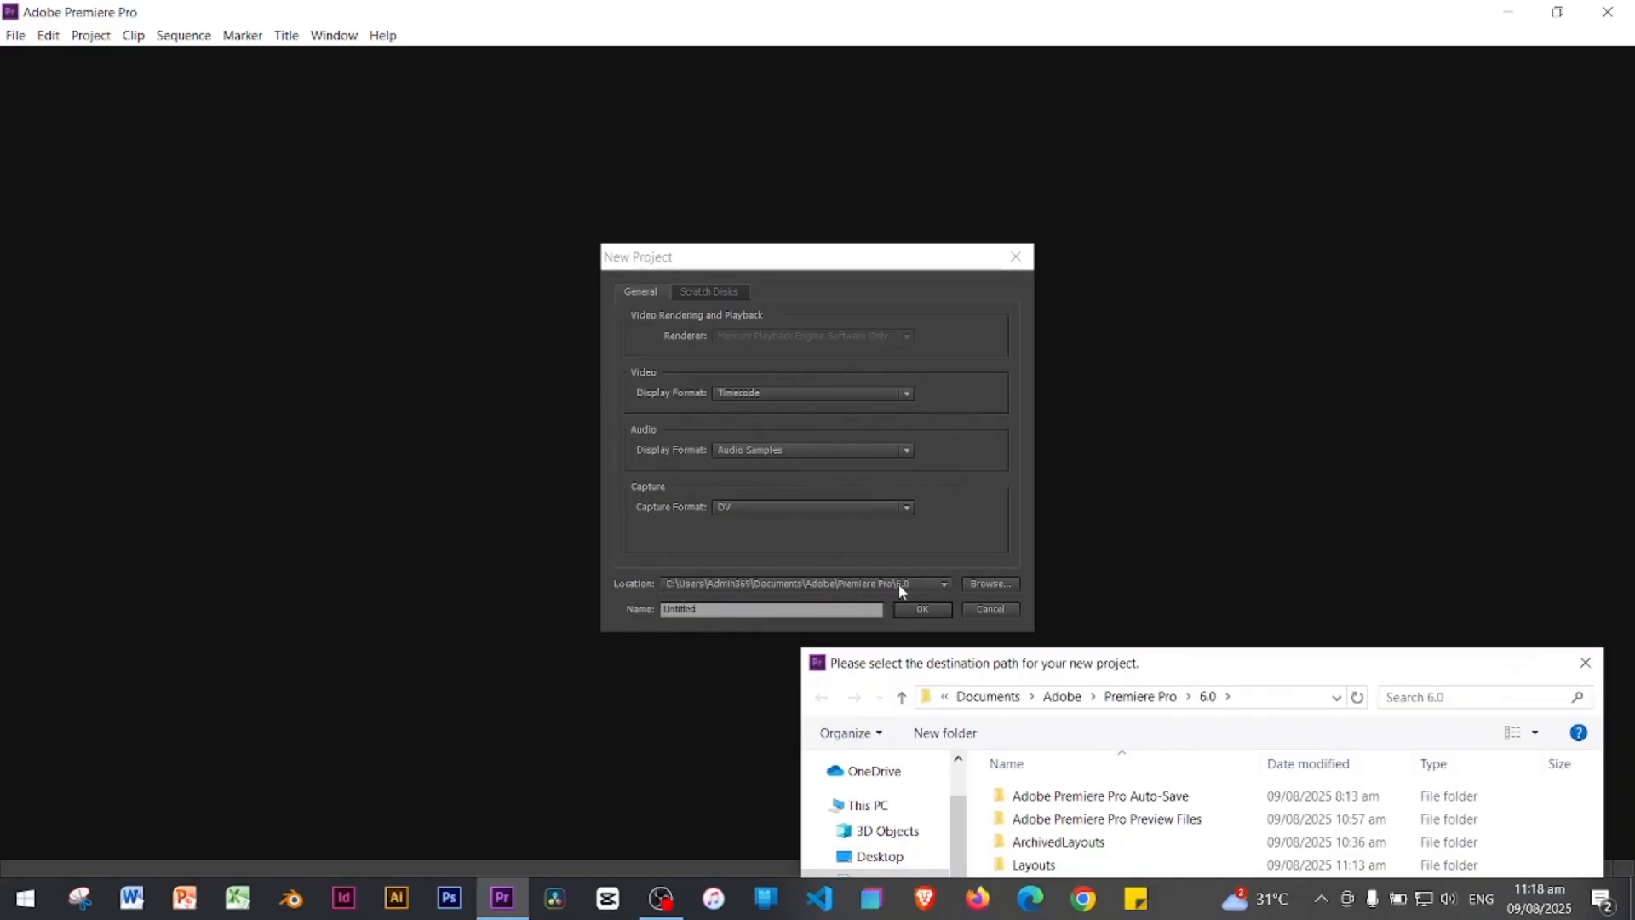
{"action": "left_click_drag", "start_coordinate": [1240, 380], "coordinate": [1135, 125]}
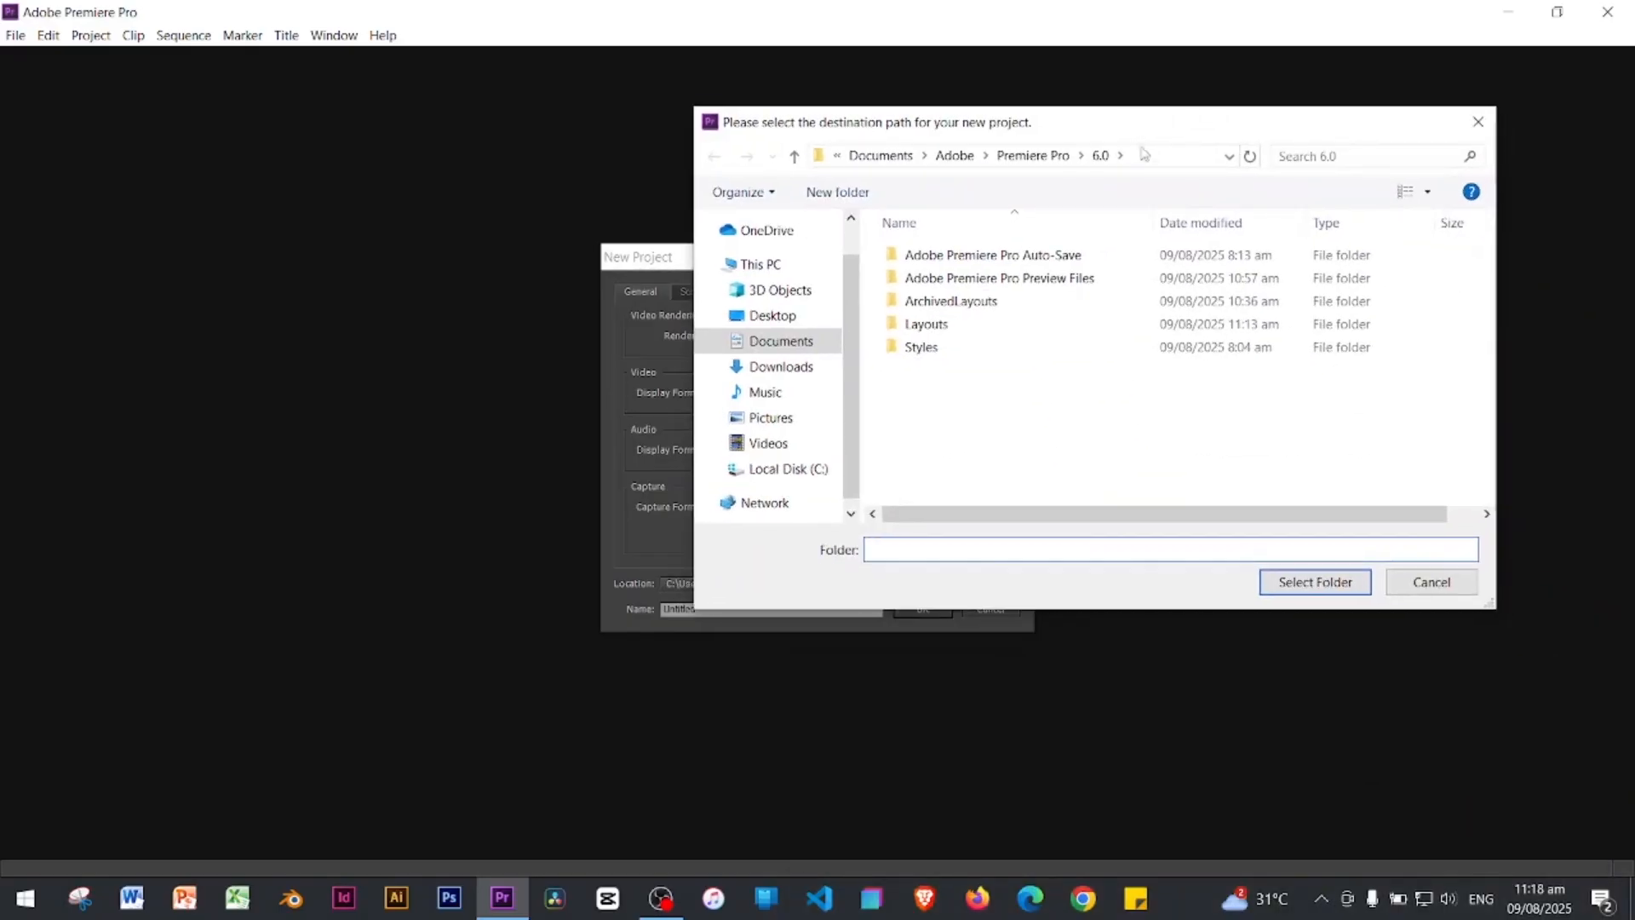
{"action": "left_click", "coordinate": [755, 321]}
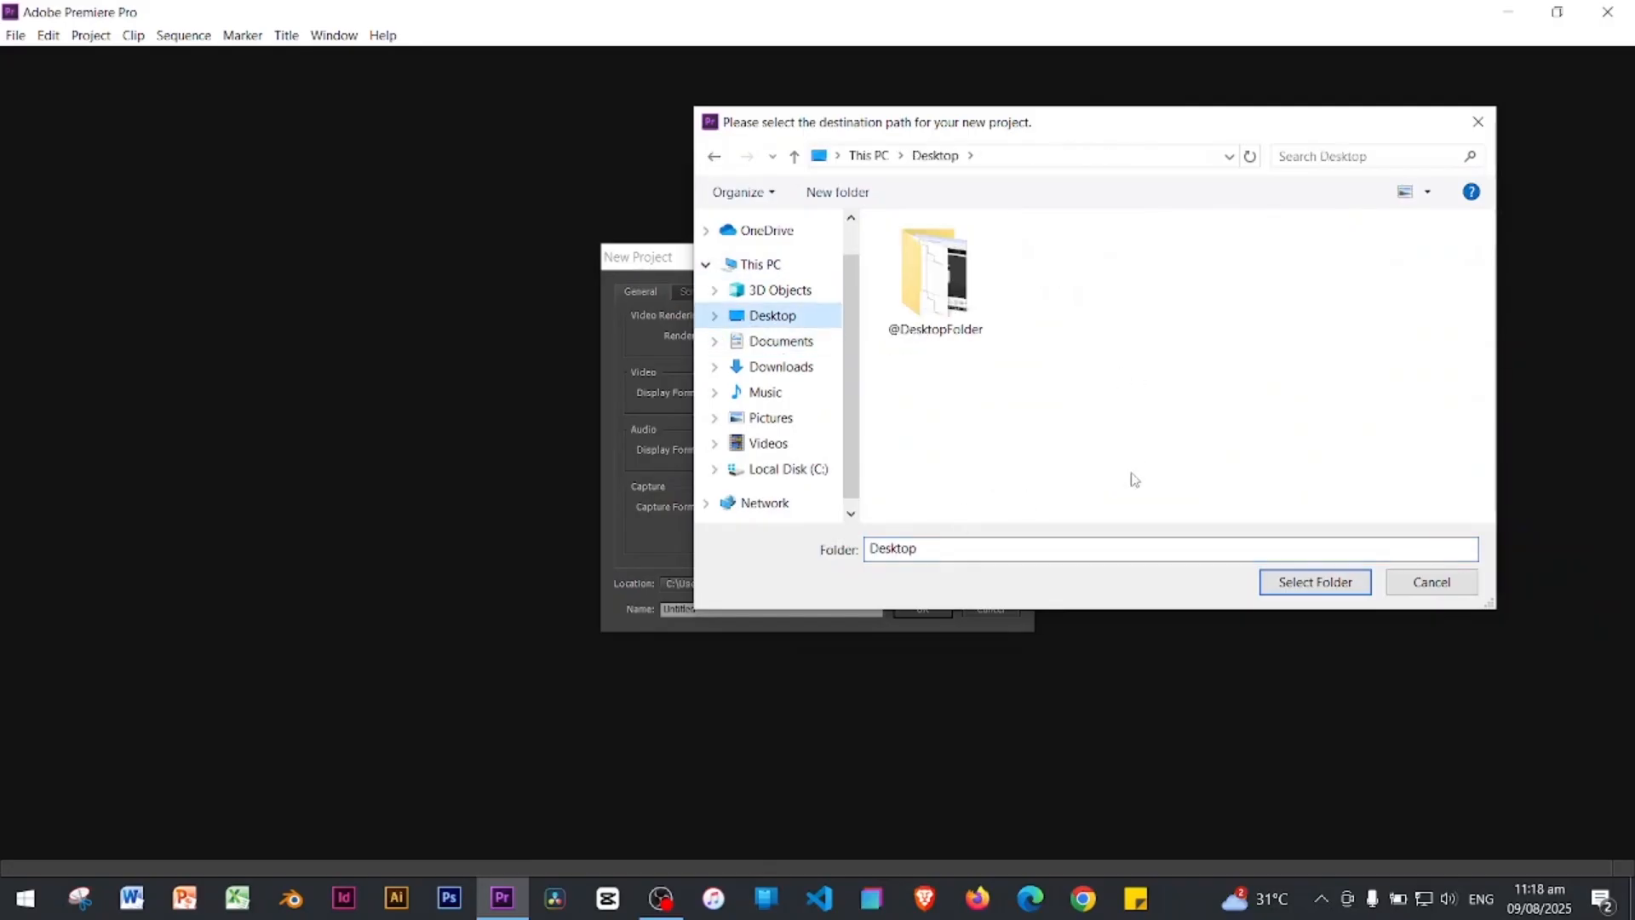
{"action": "left_click", "coordinate": [1304, 592]}
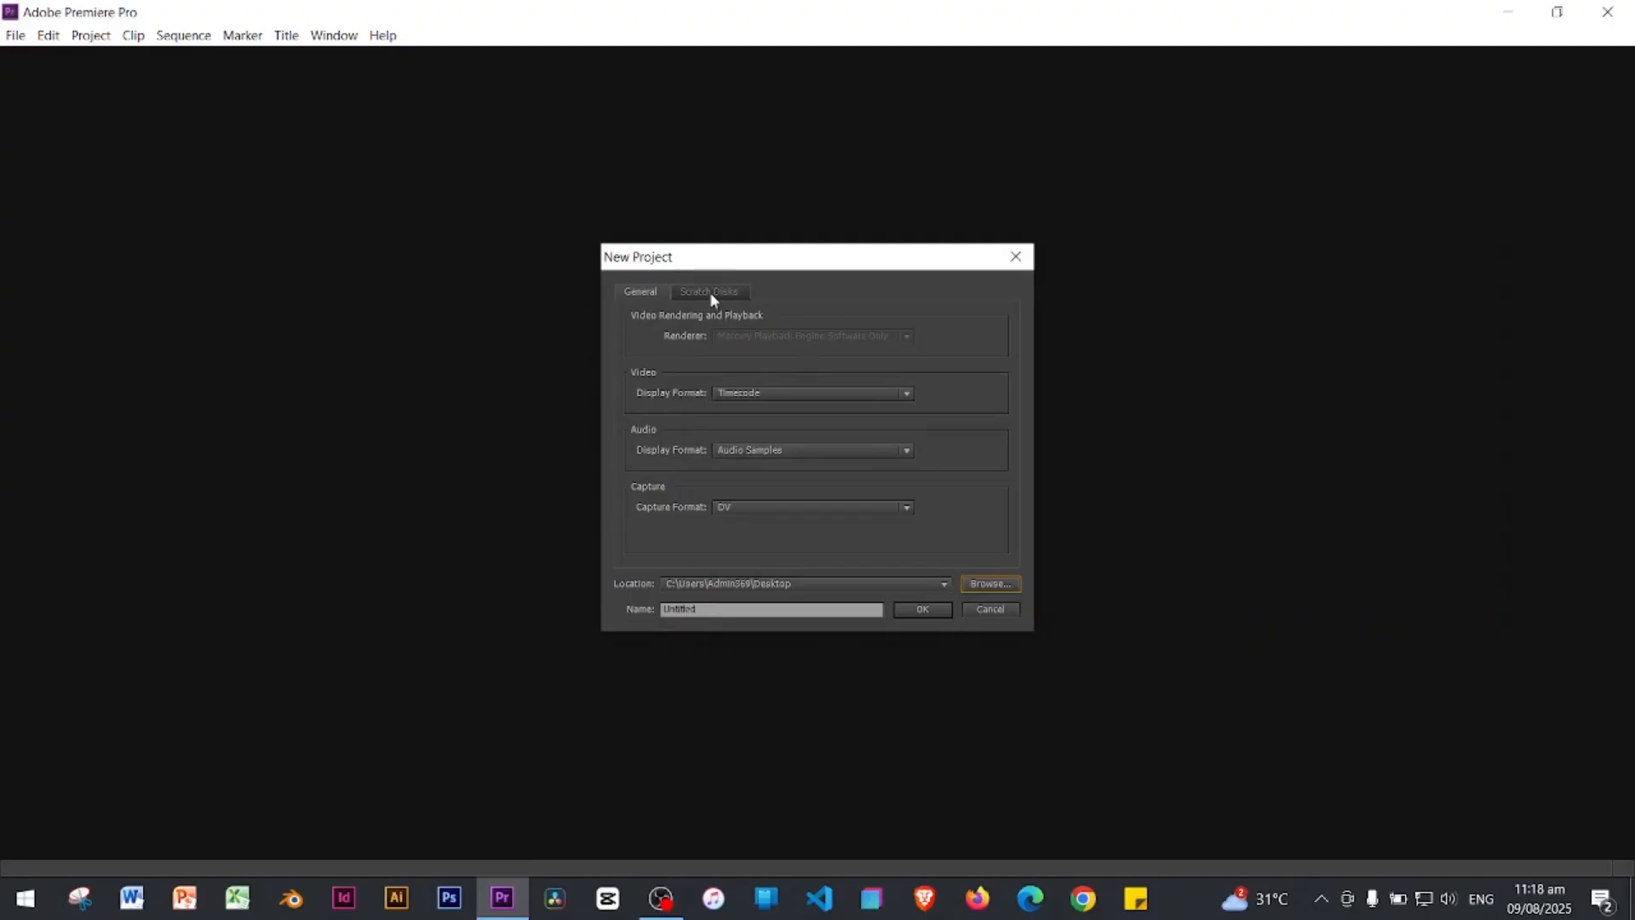
Step: Set the scratch disk location for captured video to the Desktop folder
{"action": "left_click", "coordinate": [711, 294]}
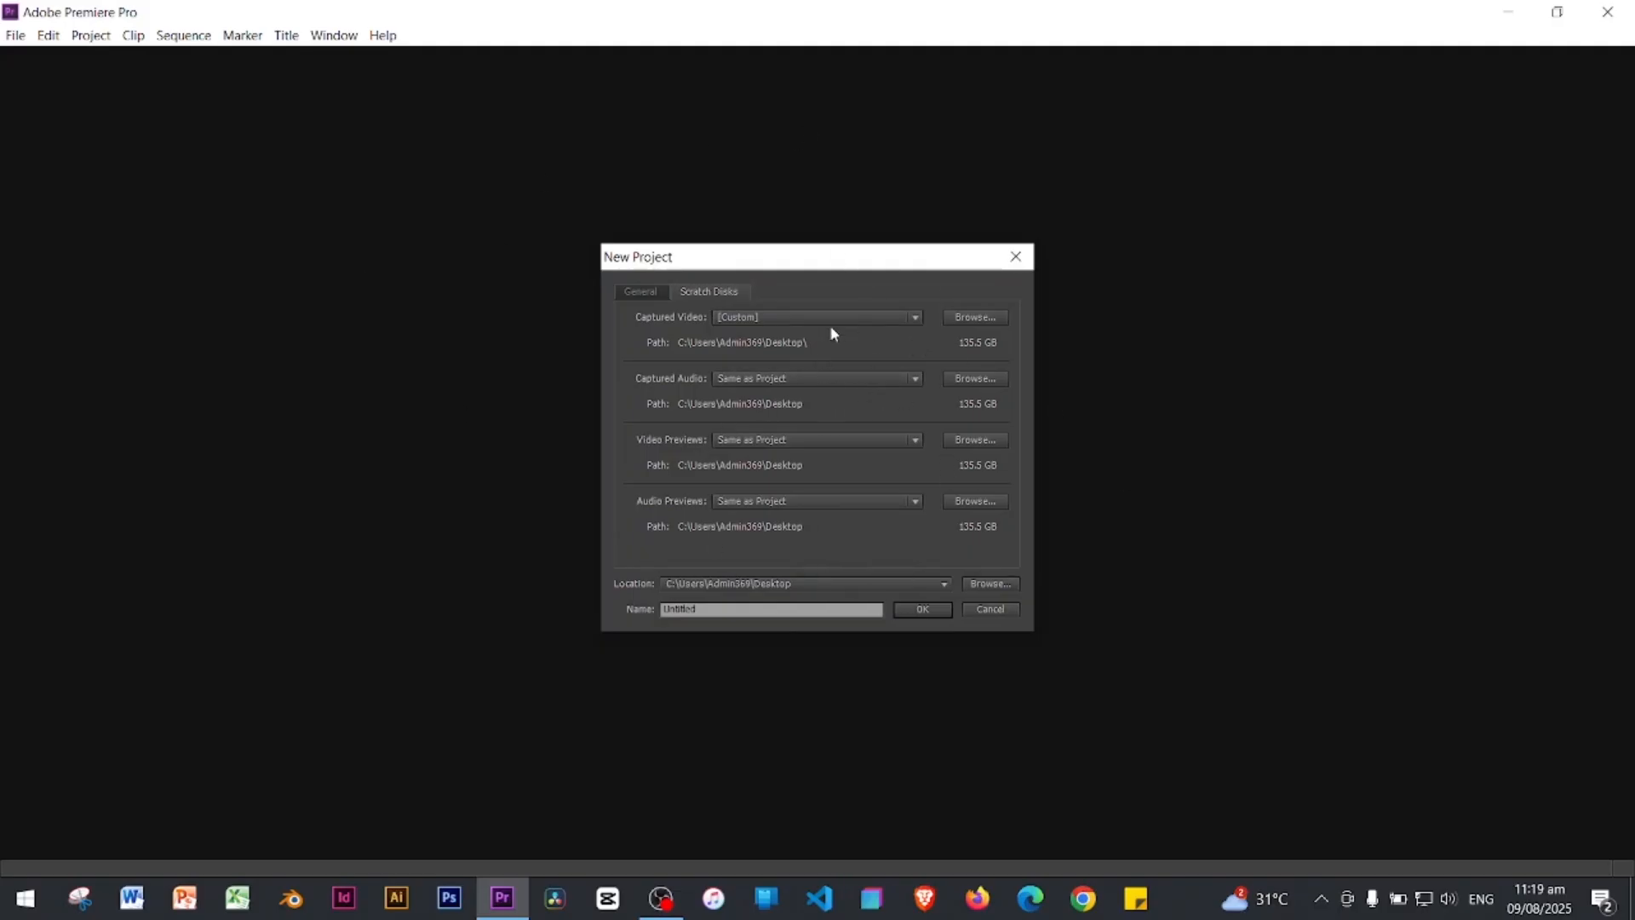
{"action": "left_click", "coordinate": [982, 322]}
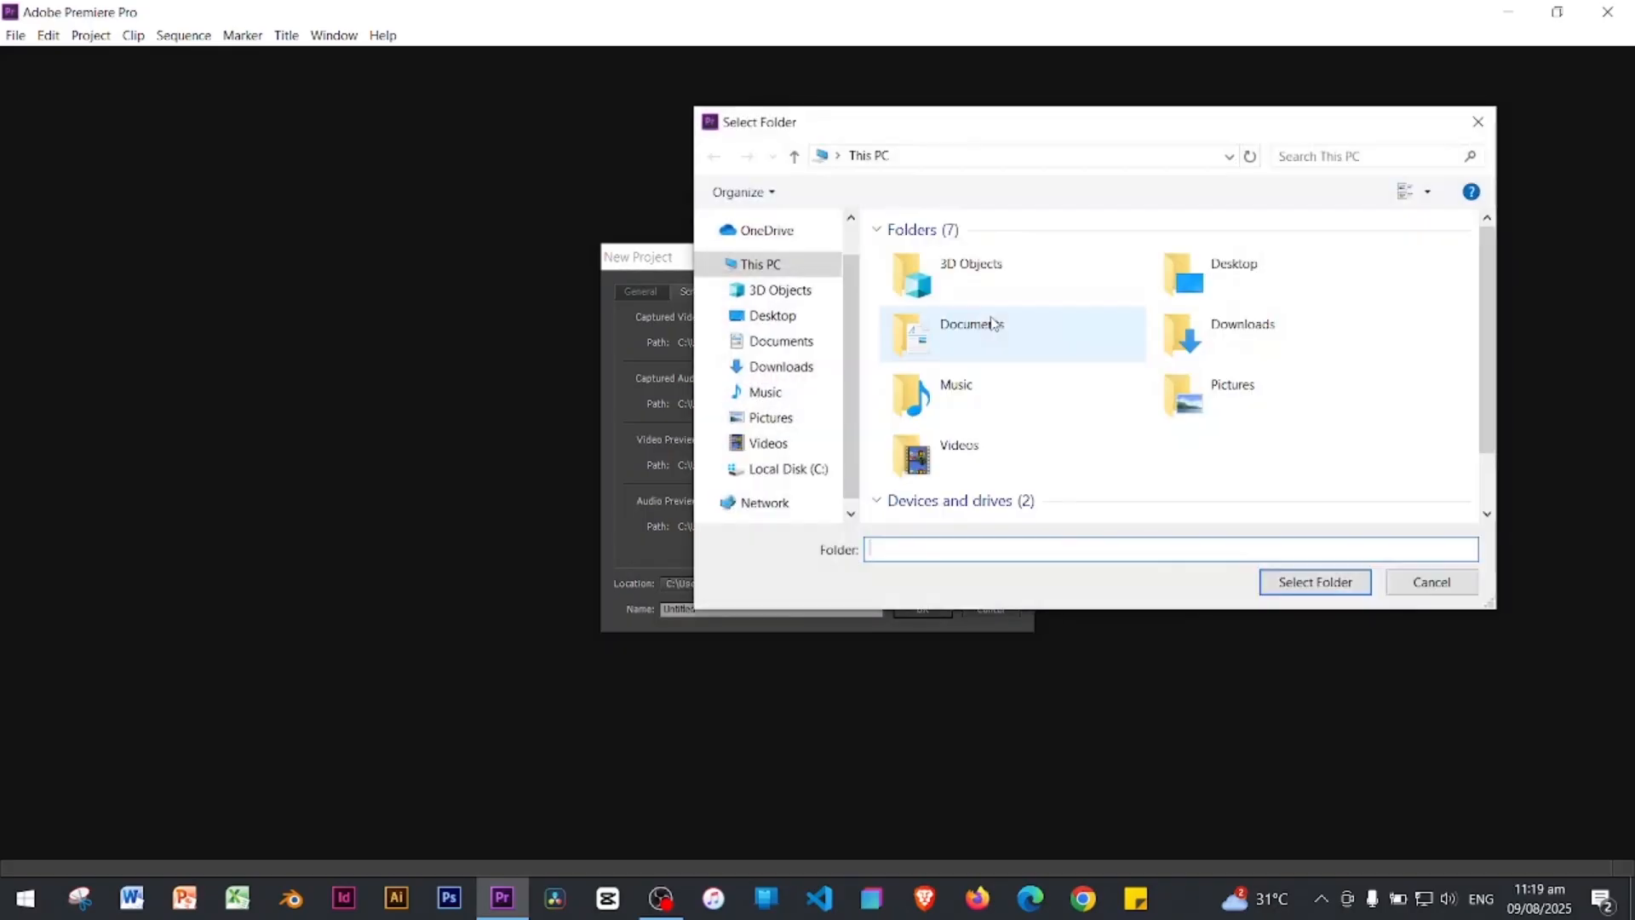
{"action": "left_click", "coordinate": [775, 317]}
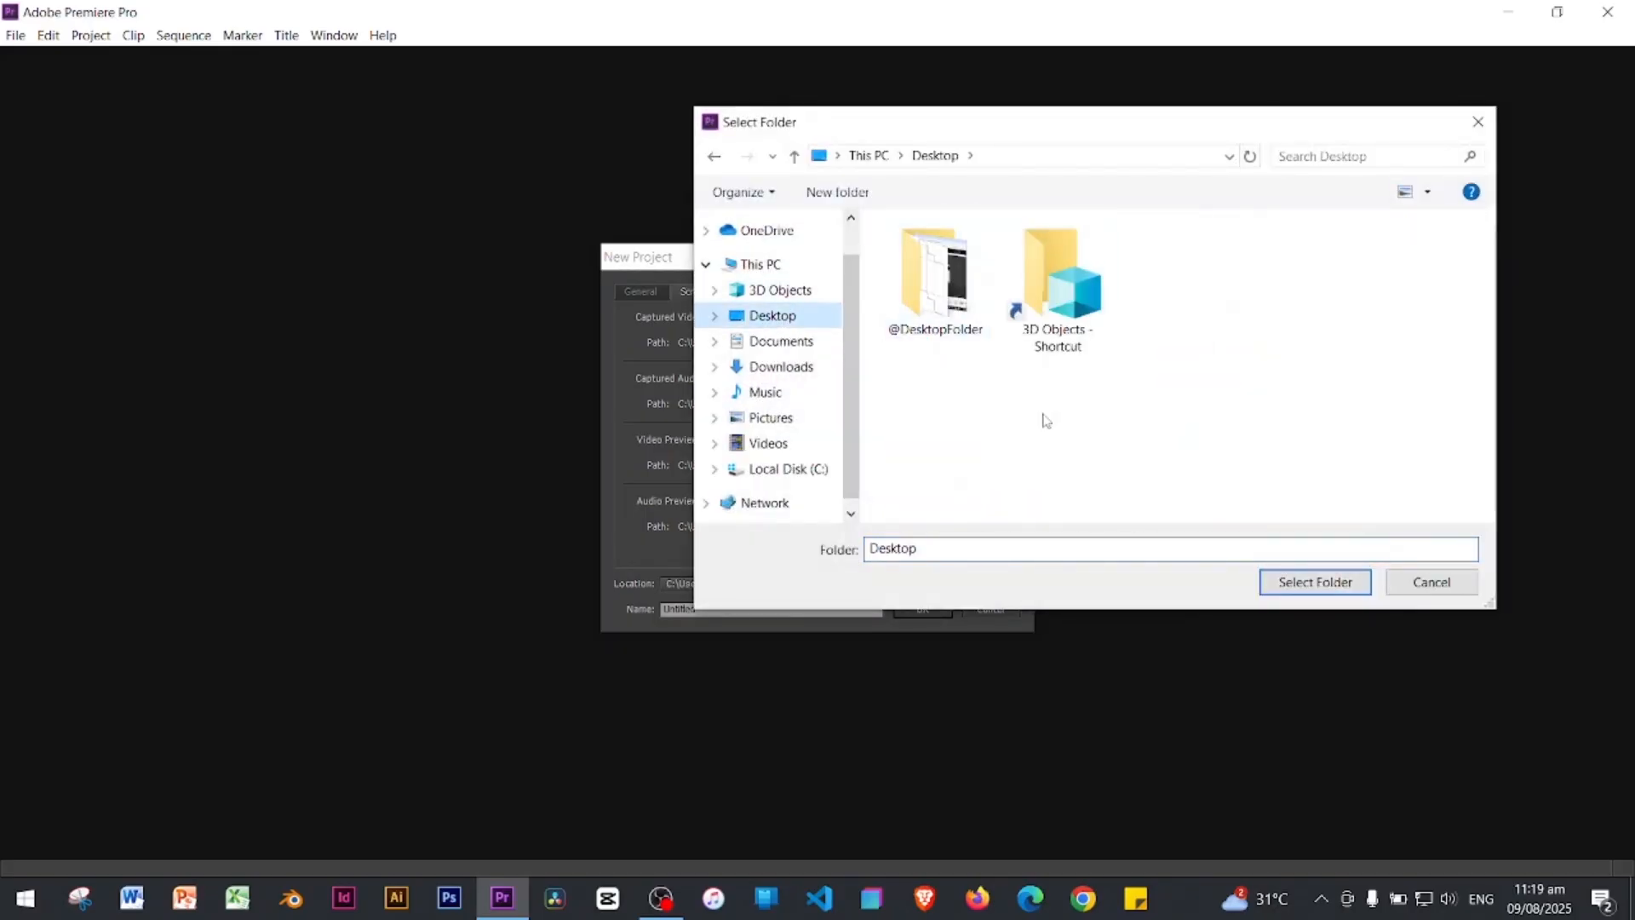
{"action": "left_click", "coordinate": [1330, 581]}
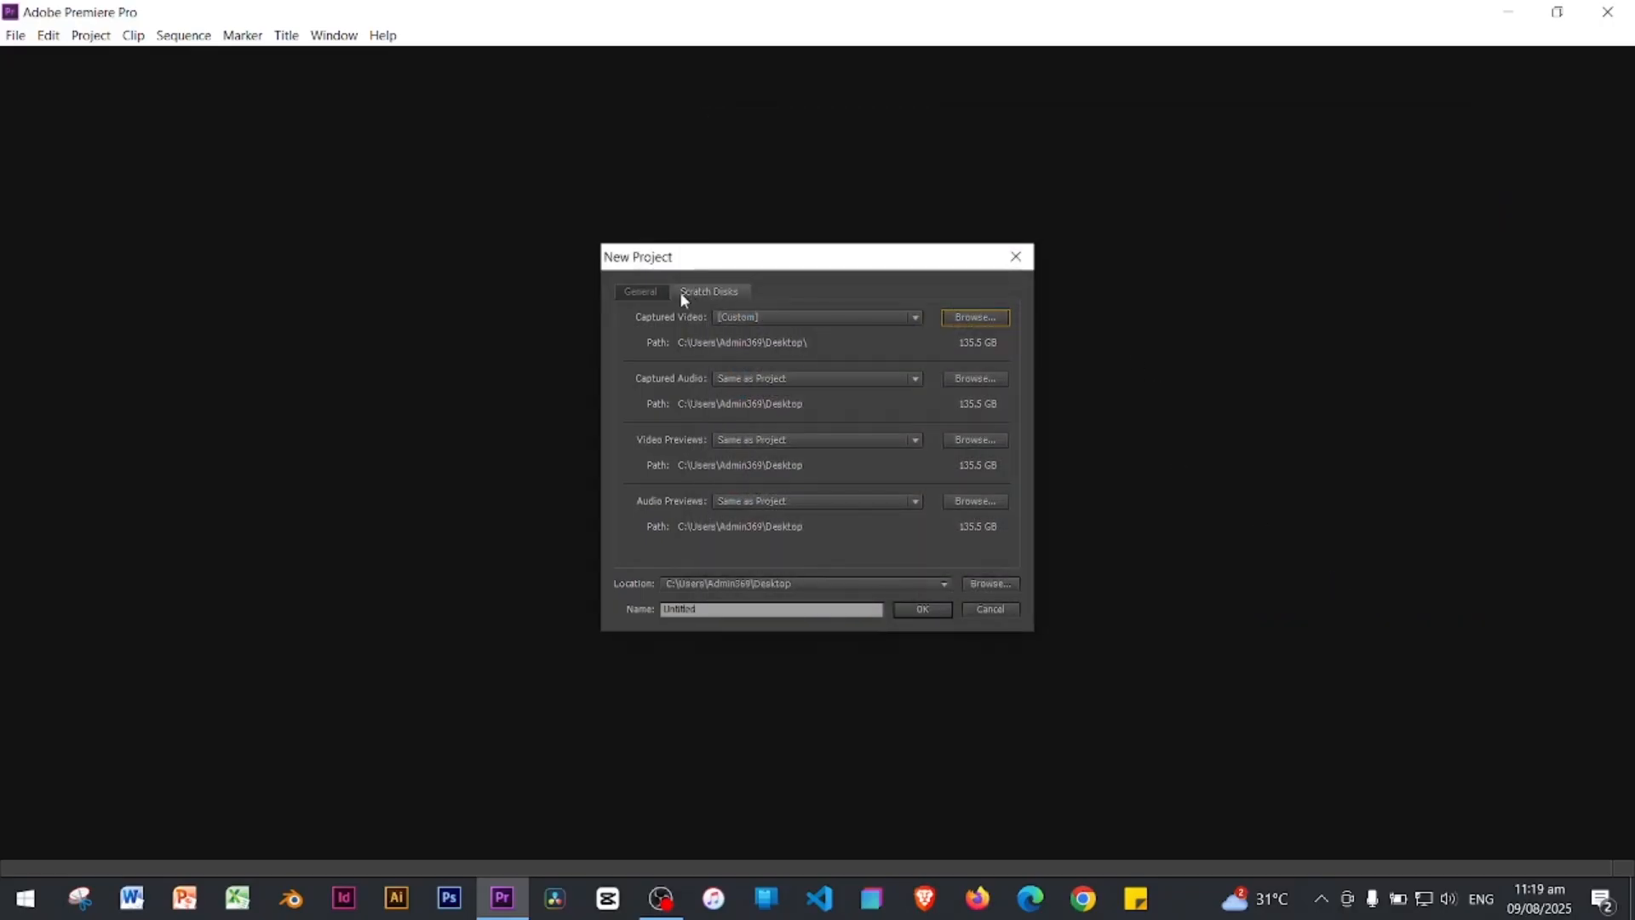
Step: Name the new project Basic and create it with the current general settings
{"action": "left_click", "coordinate": [638, 292]}
{"action": "left_click", "coordinate": [732, 608]}
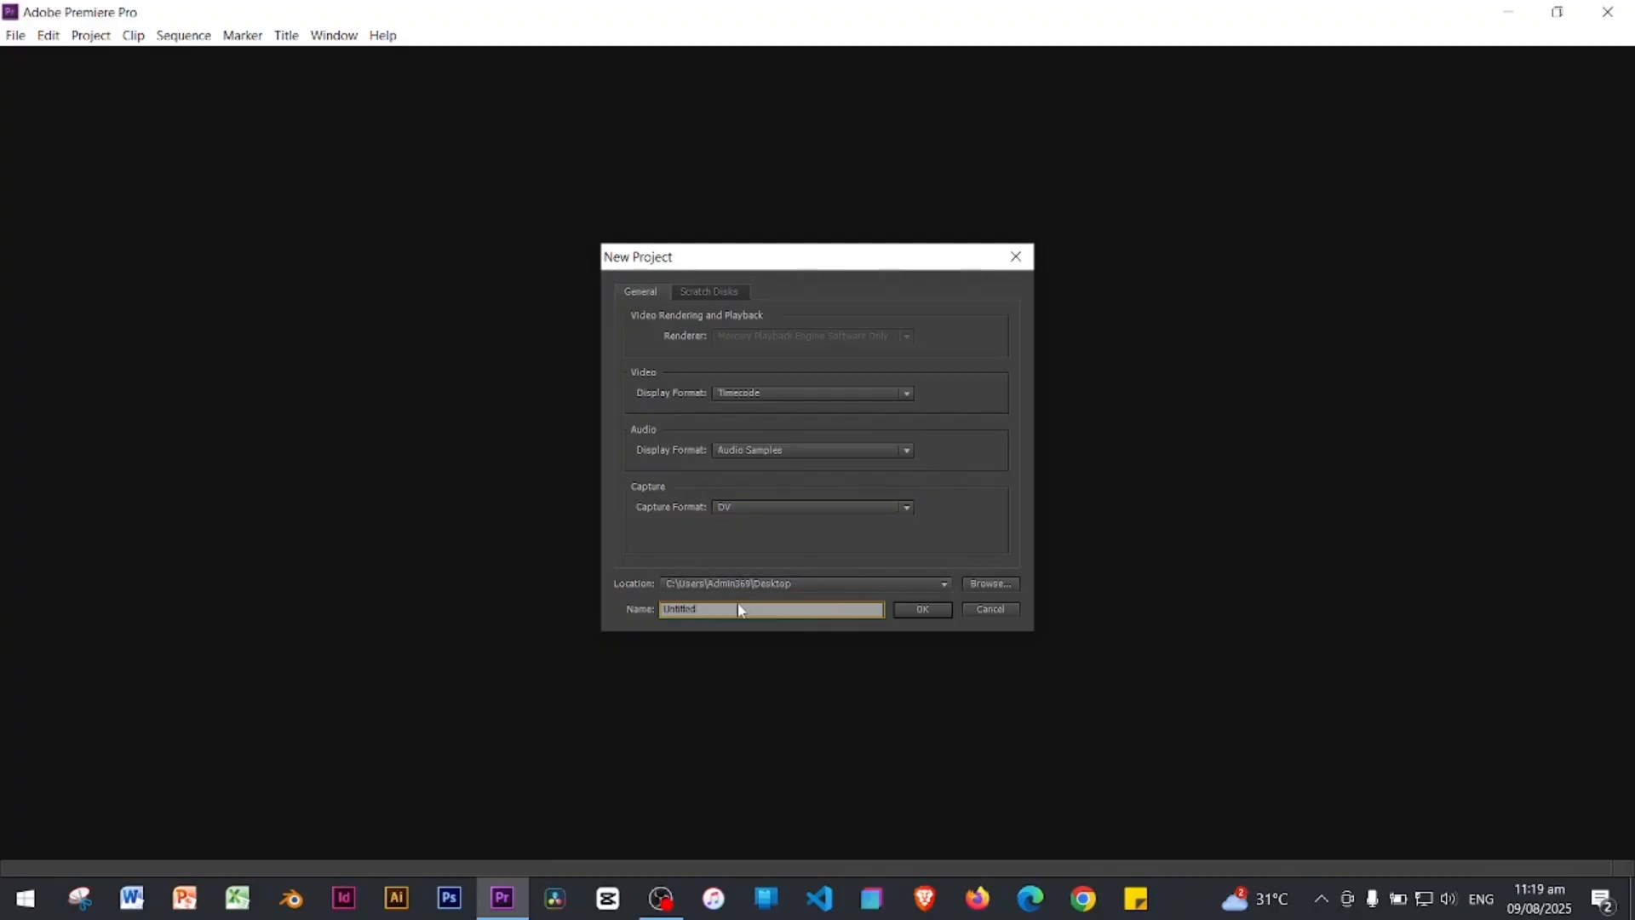
{"action": "left_click_drag", "start_coordinate": [719, 609], "coordinate": [632, 634]}
{"action": "type", "text": "E"}
{"action": "type", "text": "asic"}
{"action": "left_click", "coordinate": [915, 608]}
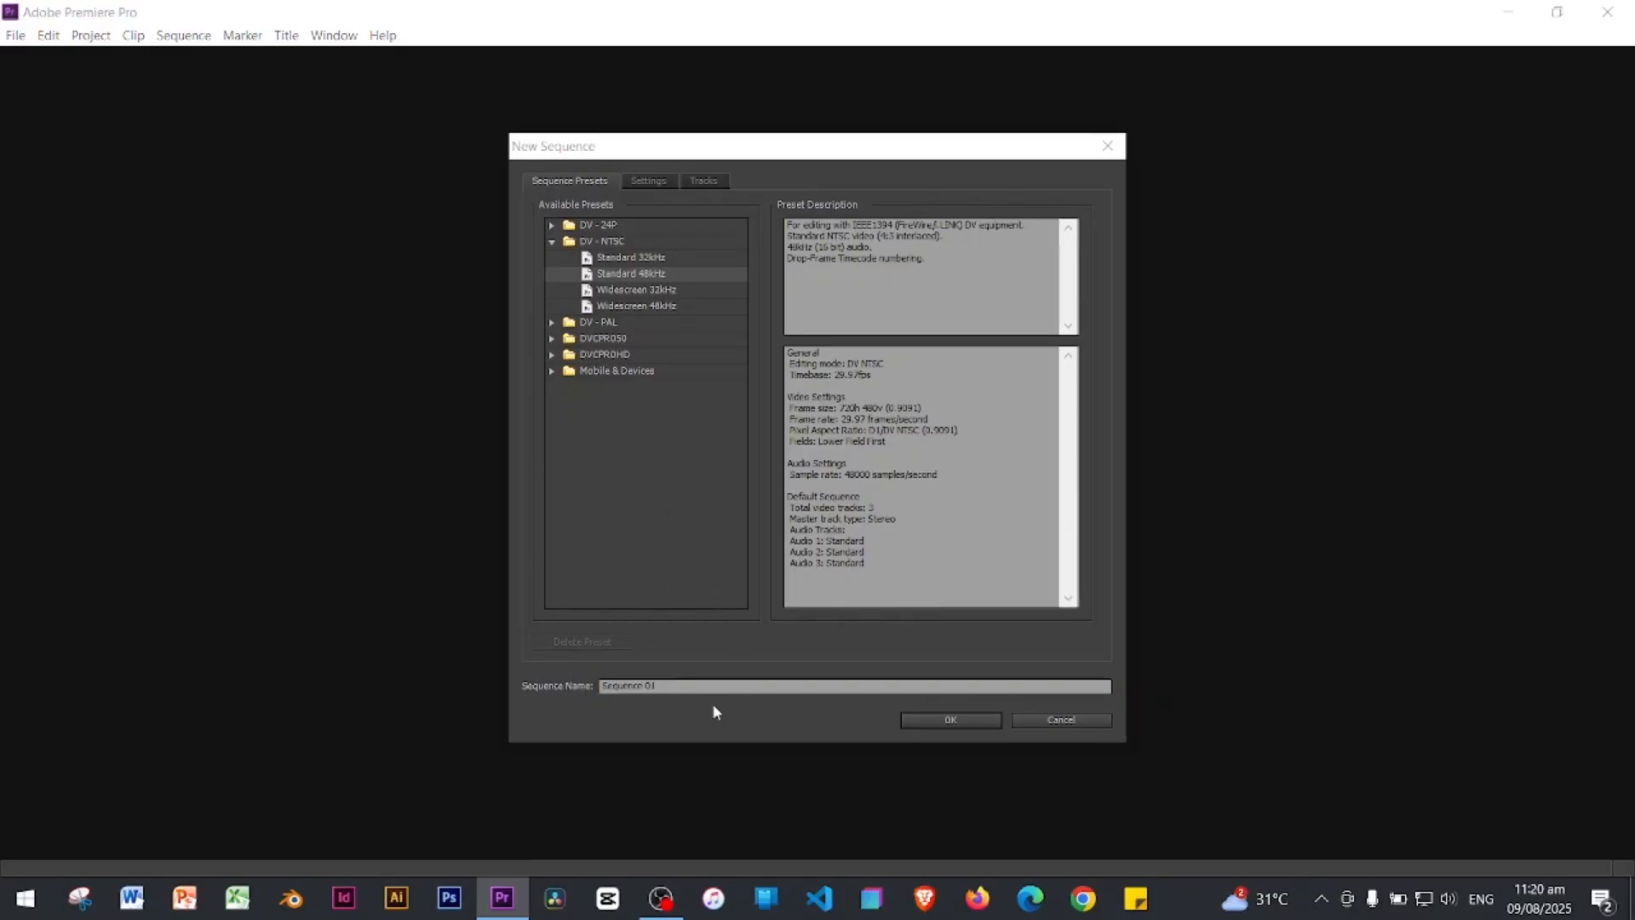
Step: Name the new sequence Edit Rabbit and create it with the DV-NTSC Standard 48kHz preset
{"action": "left_click", "coordinate": [684, 688]}
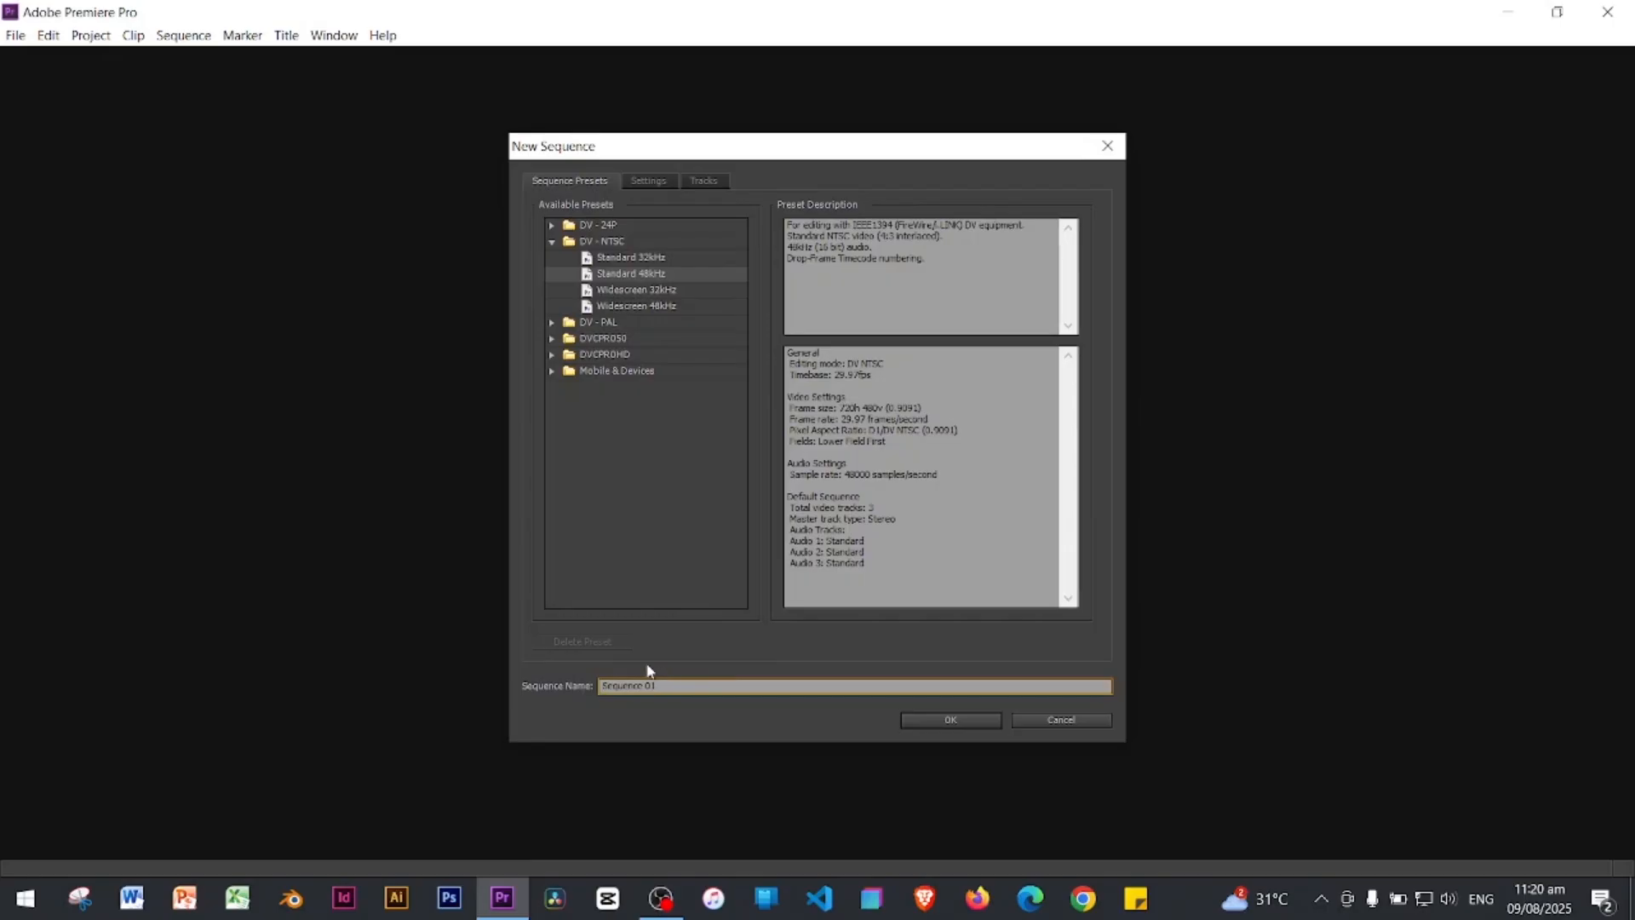
{"action": "left_click_drag", "start_coordinate": [657, 686], "coordinate": [599, 686]}
{"action": "type", "text": "Fdit Rahul"}
{"action": "left_click", "coordinate": [947, 722]}
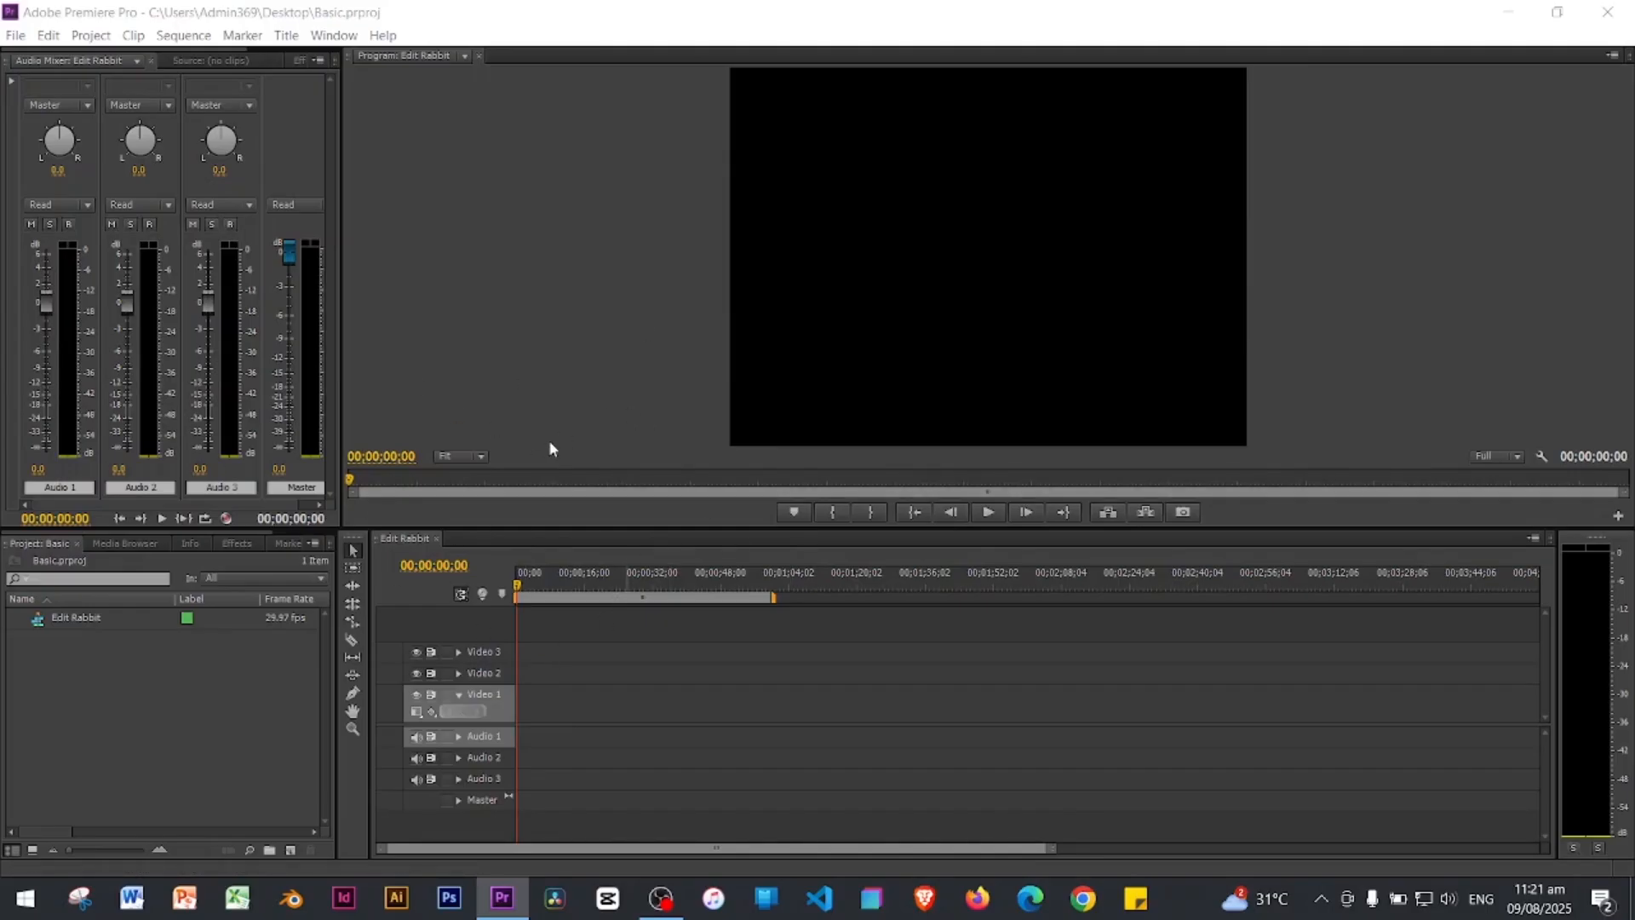
Step: Begin a media import into the project and browse to the Desktop folder
{"action": "left_click", "coordinate": [111, 692]}
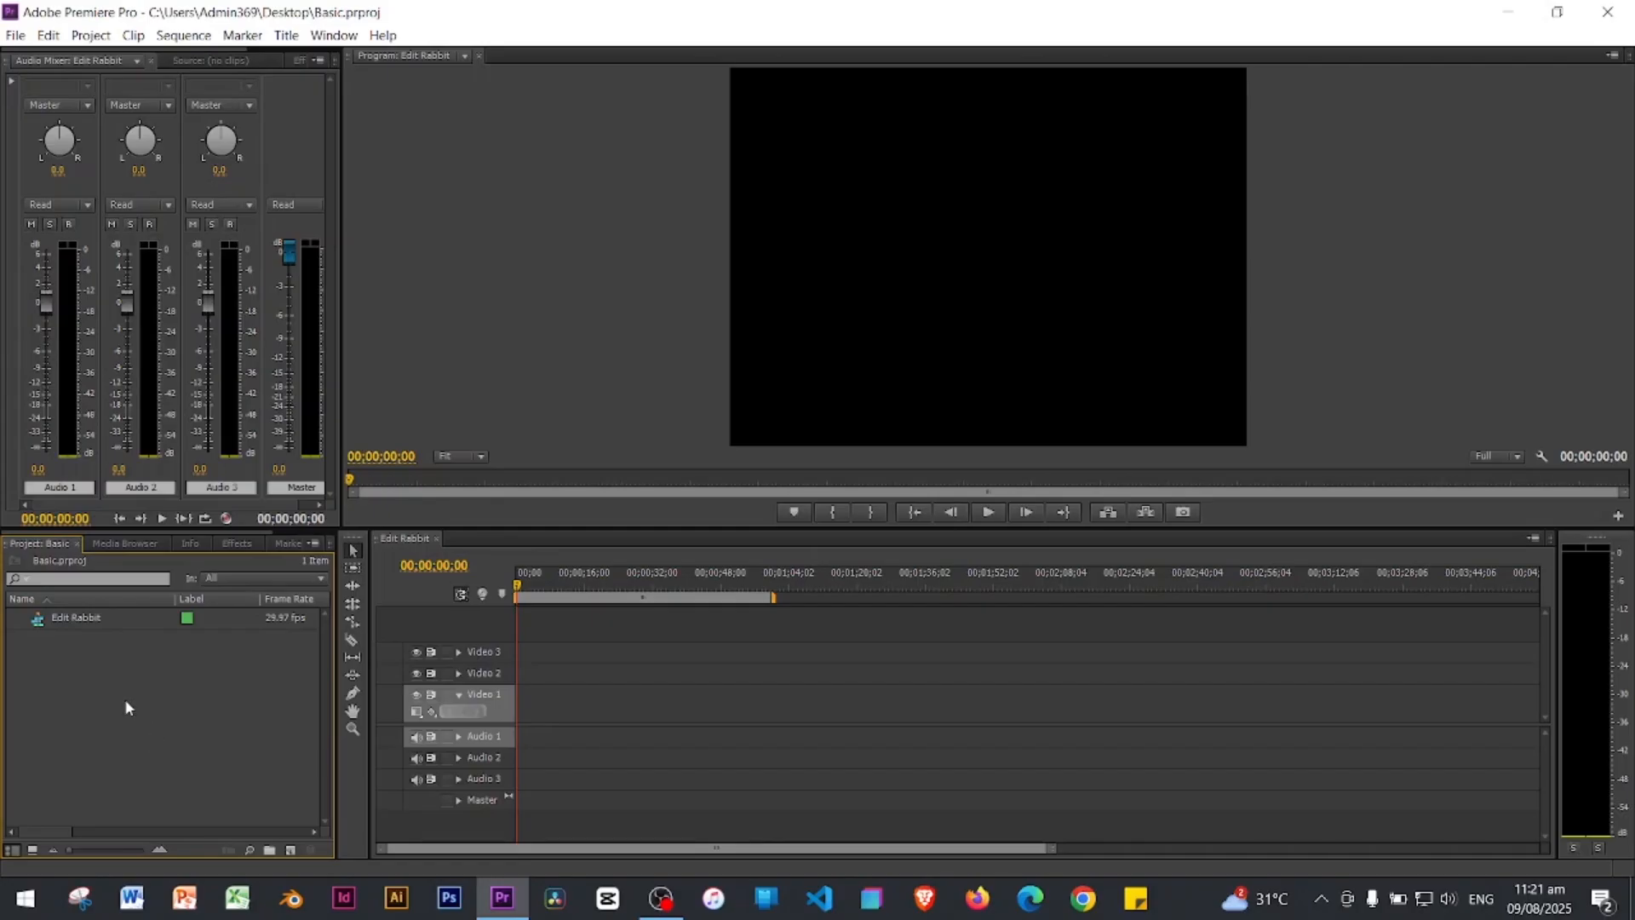
{"action": "right_click", "coordinate": [103, 680]}
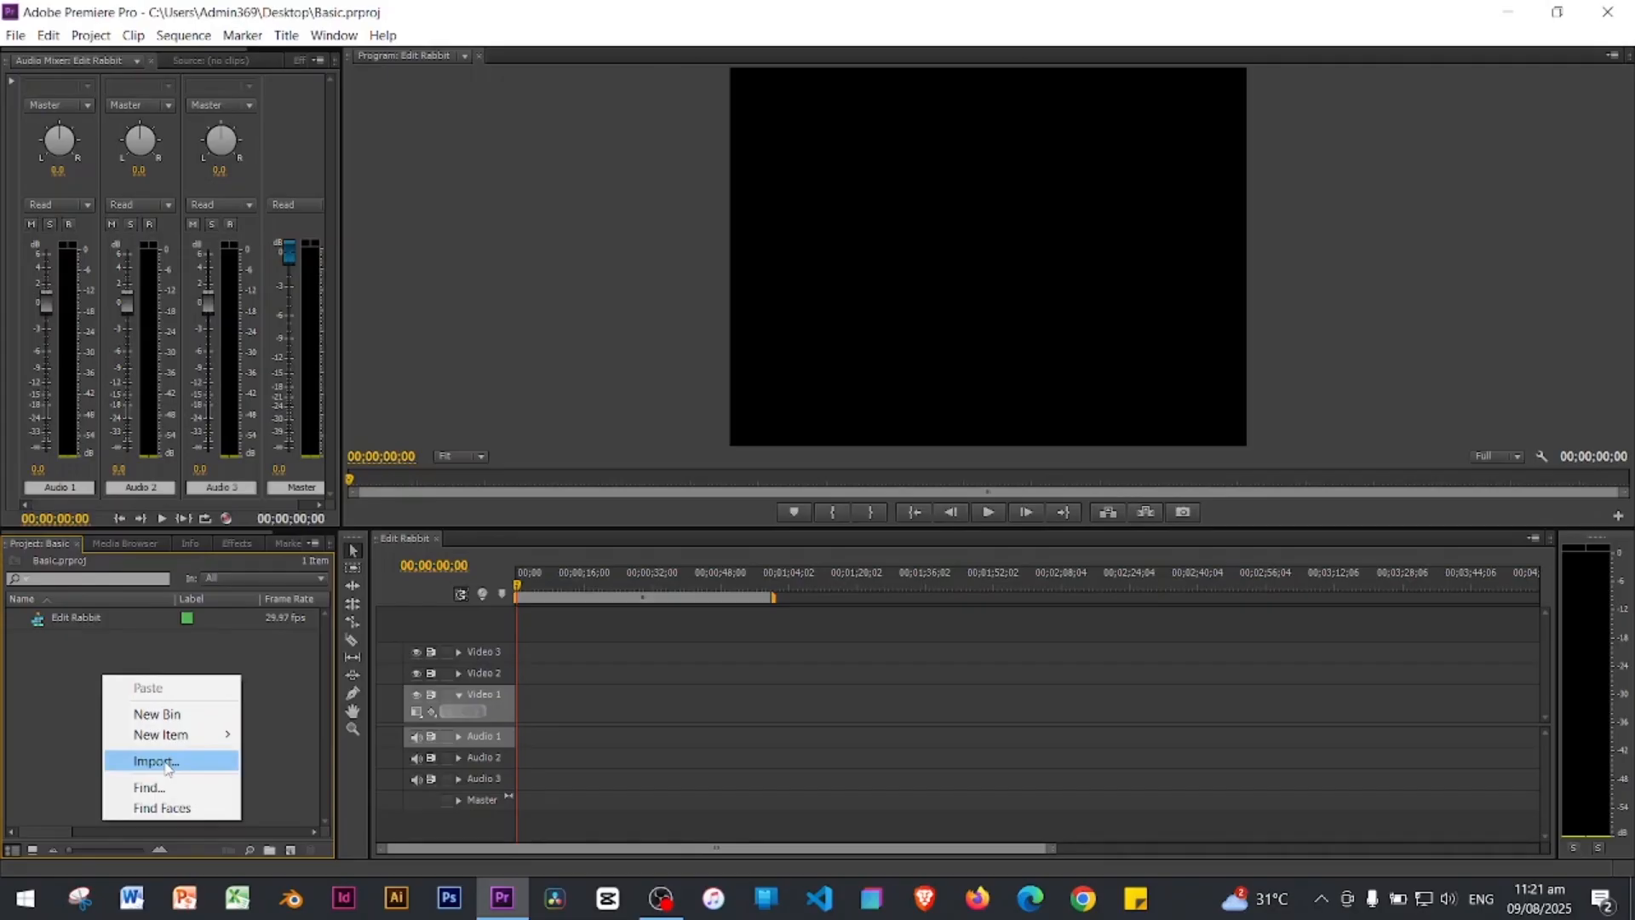
{"action": "left_click", "coordinate": [164, 762]}
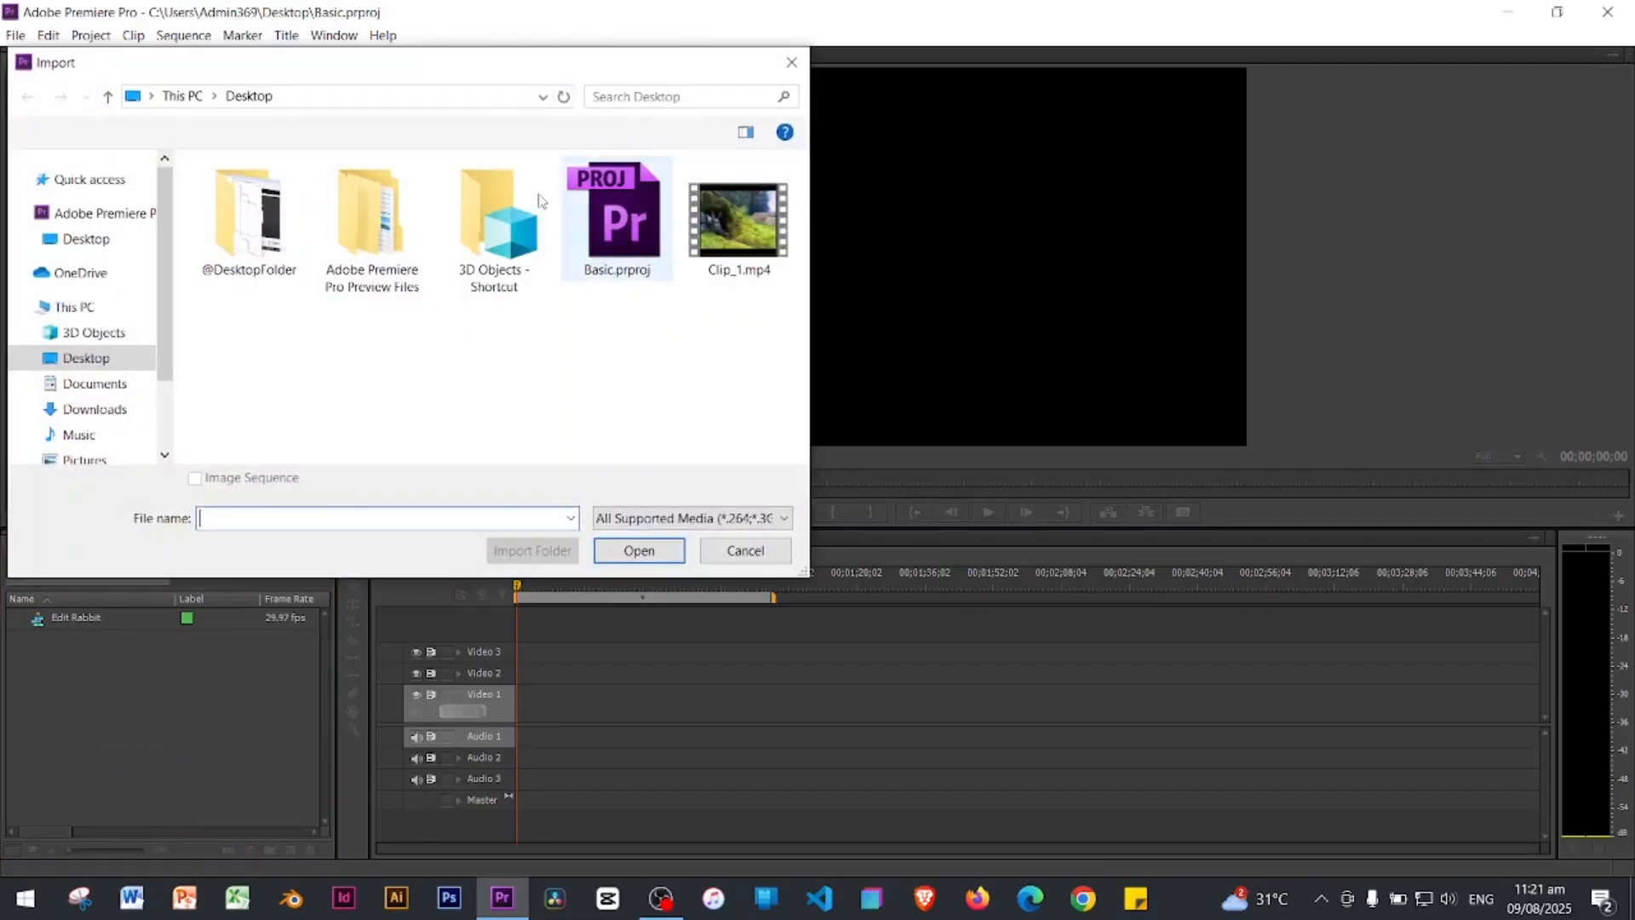
{"action": "left_click_drag", "start_coordinate": [494, 68], "coordinate": [955, 198]}
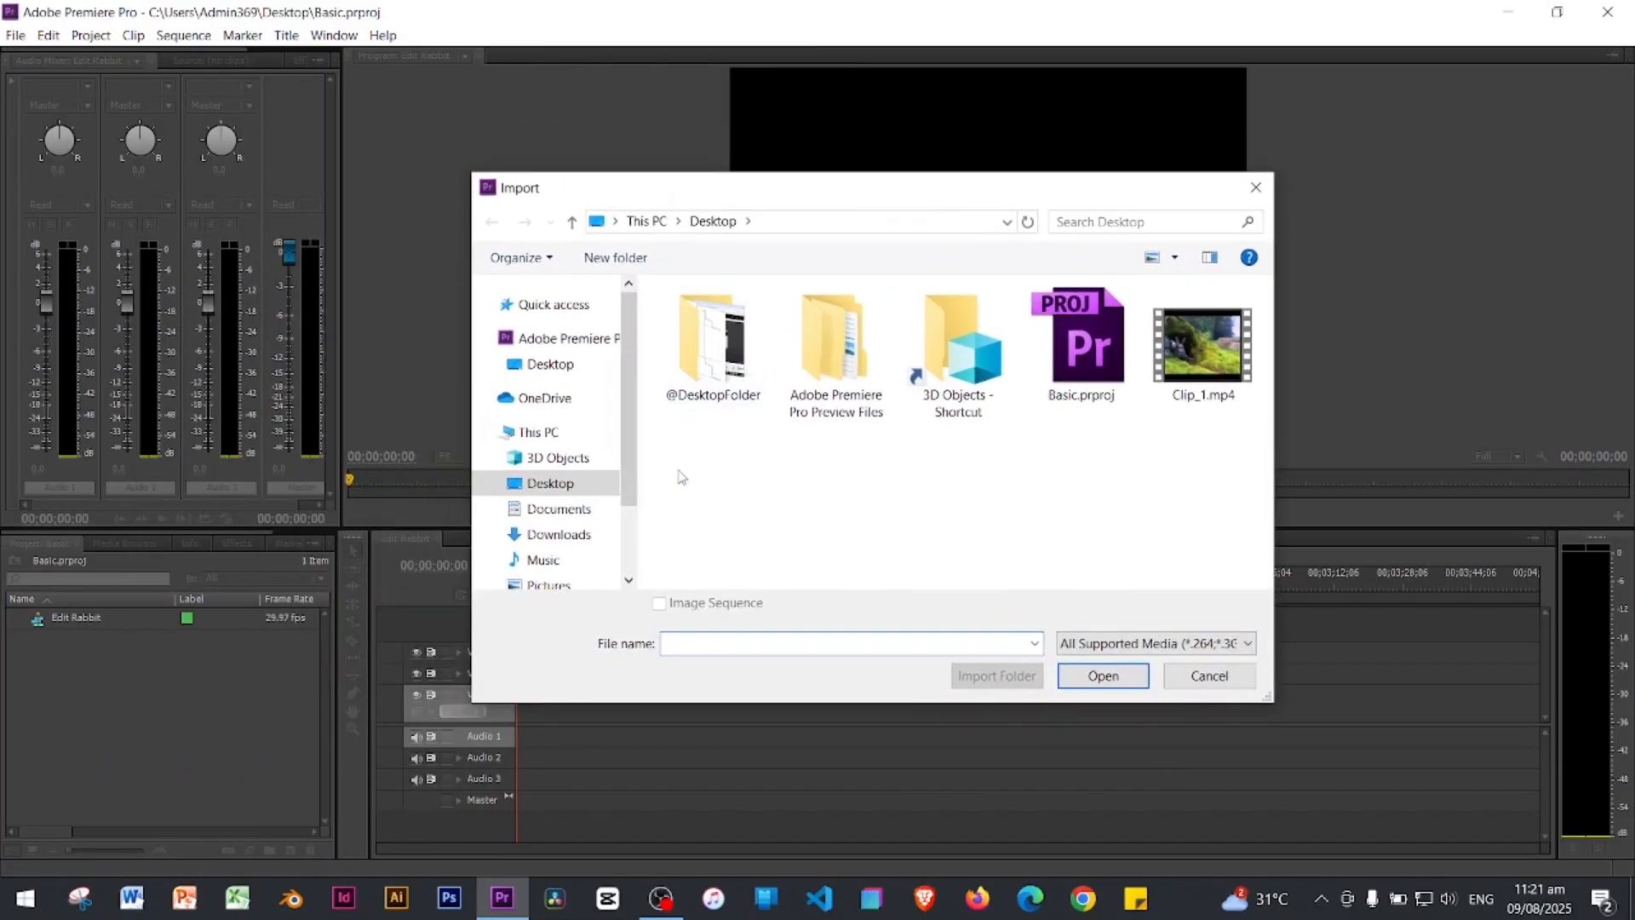
{"action": "left_click", "coordinate": [568, 482]}
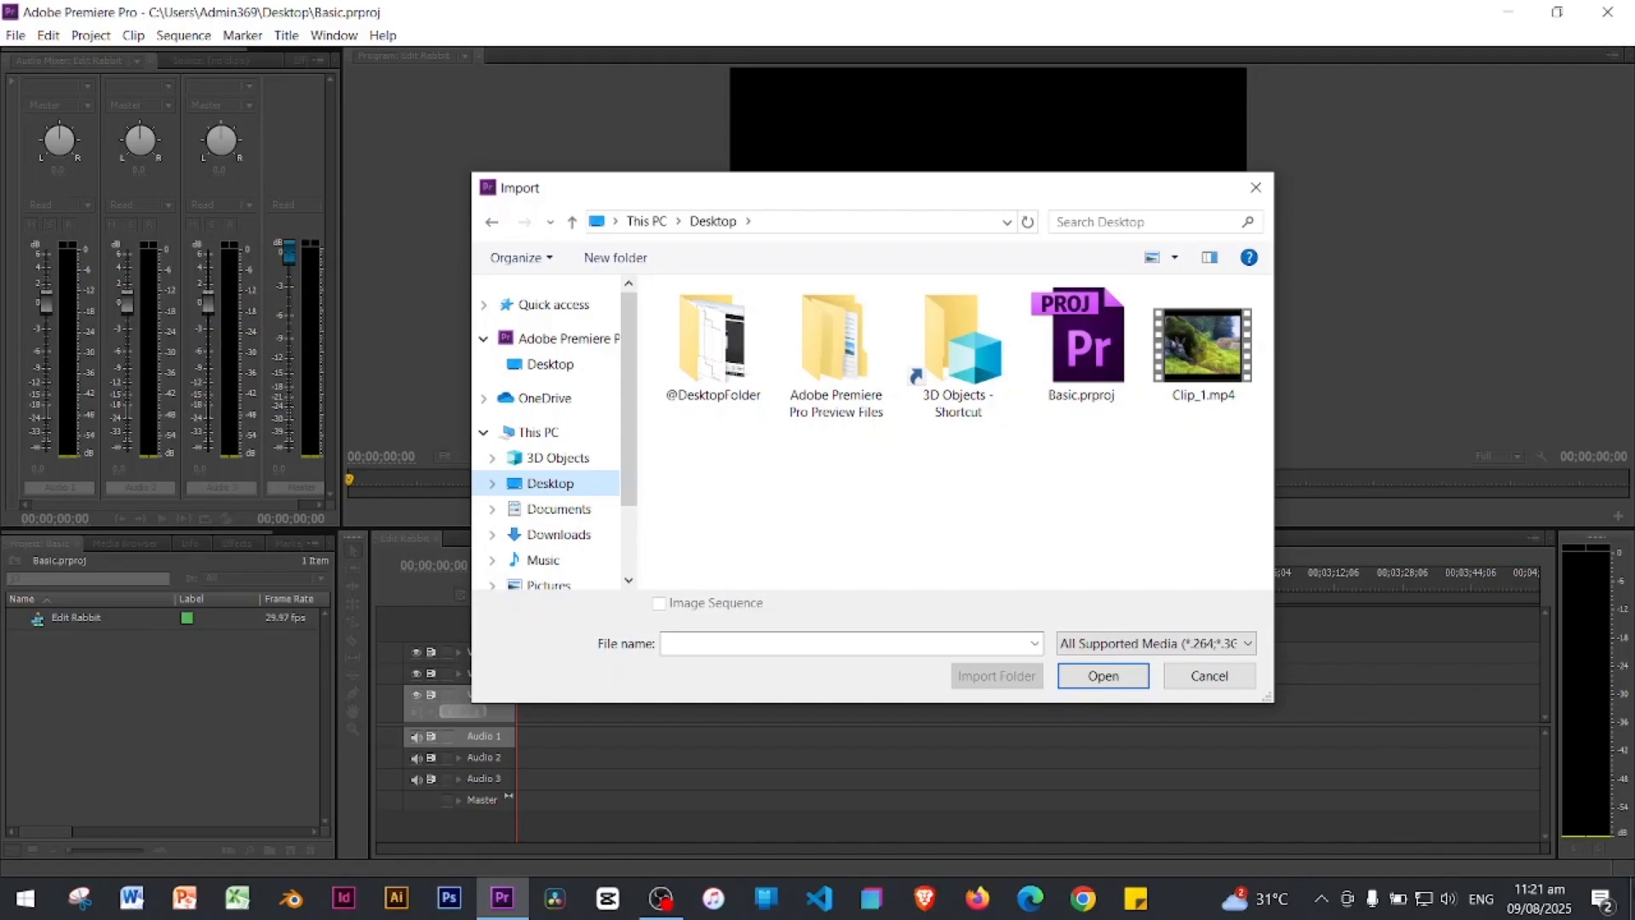
Step: Switch to the Windows desktop and arrange the preview files folder beside Clip_1.mp4 and Basic.prproj beneath it, then refresh the desktop
{"action": "left_click", "coordinate": [1630, 898]}
{"action": "left_click_drag", "start_coordinate": [1504, 599], "coordinate": [1589, 699]}
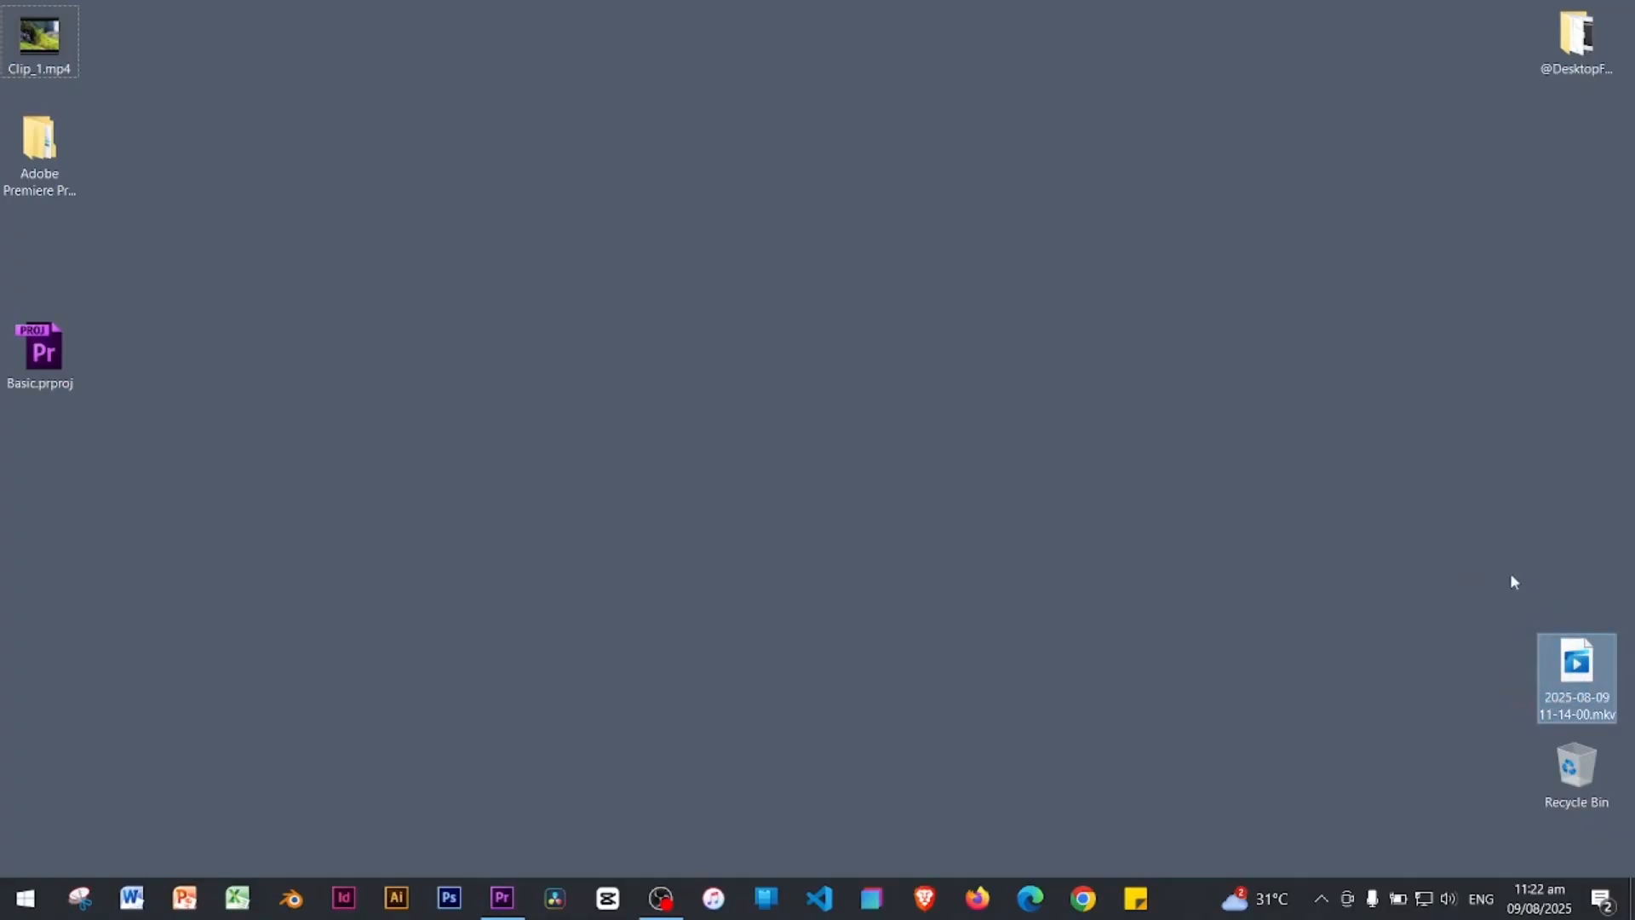
{"action": "left_click", "coordinate": [36, 154]}
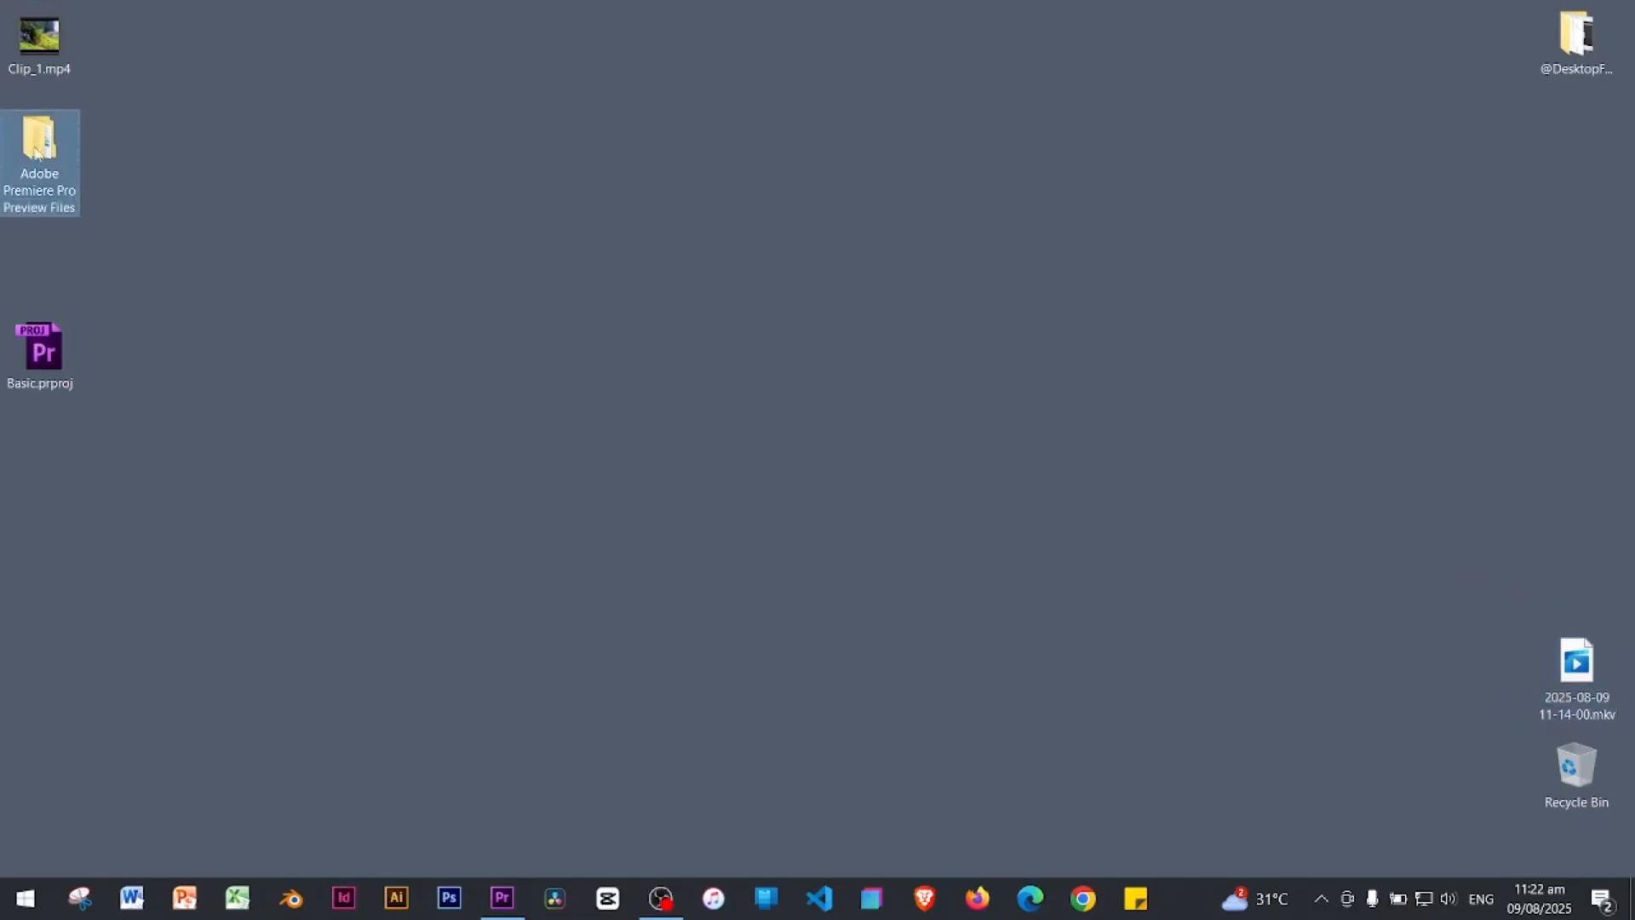
{"action": "left_click_drag", "start_coordinate": [36, 154], "coordinate": [119, 47]}
{"action": "left_click_drag", "start_coordinate": [40, 351], "coordinate": [42, 144]}
{"action": "right_click", "coordinate": [544, 198]}
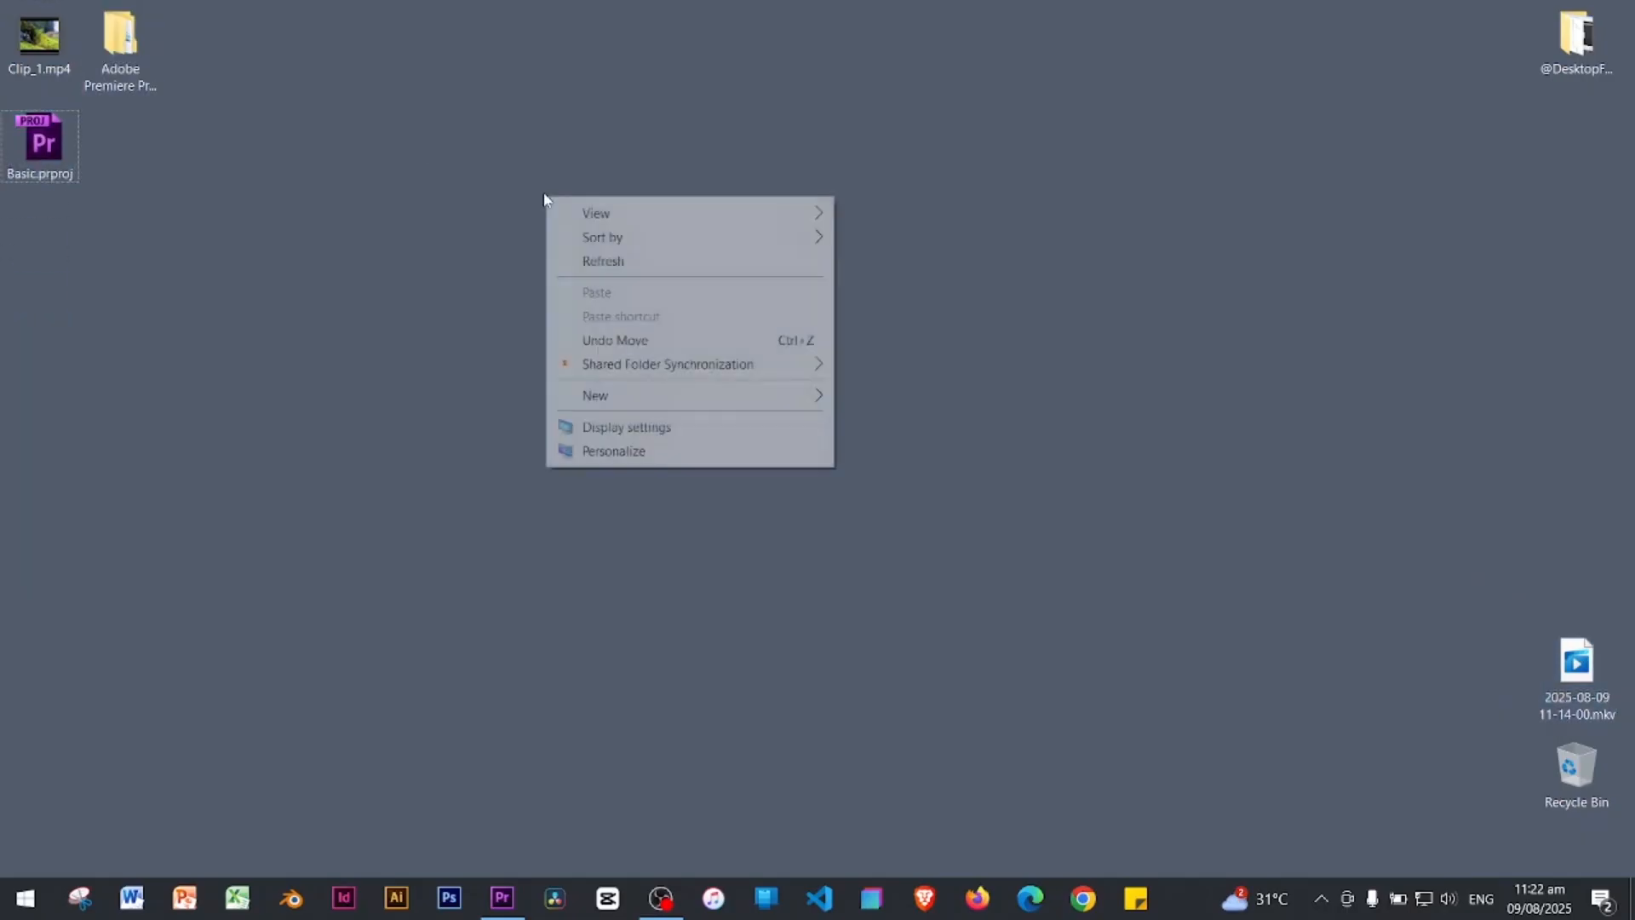
{"action": "left_click", "coordinate": [617, 260]}
{"action": "left_click_drag", "start_coordinate": [519, 315], "coordinate": [51, 9]}
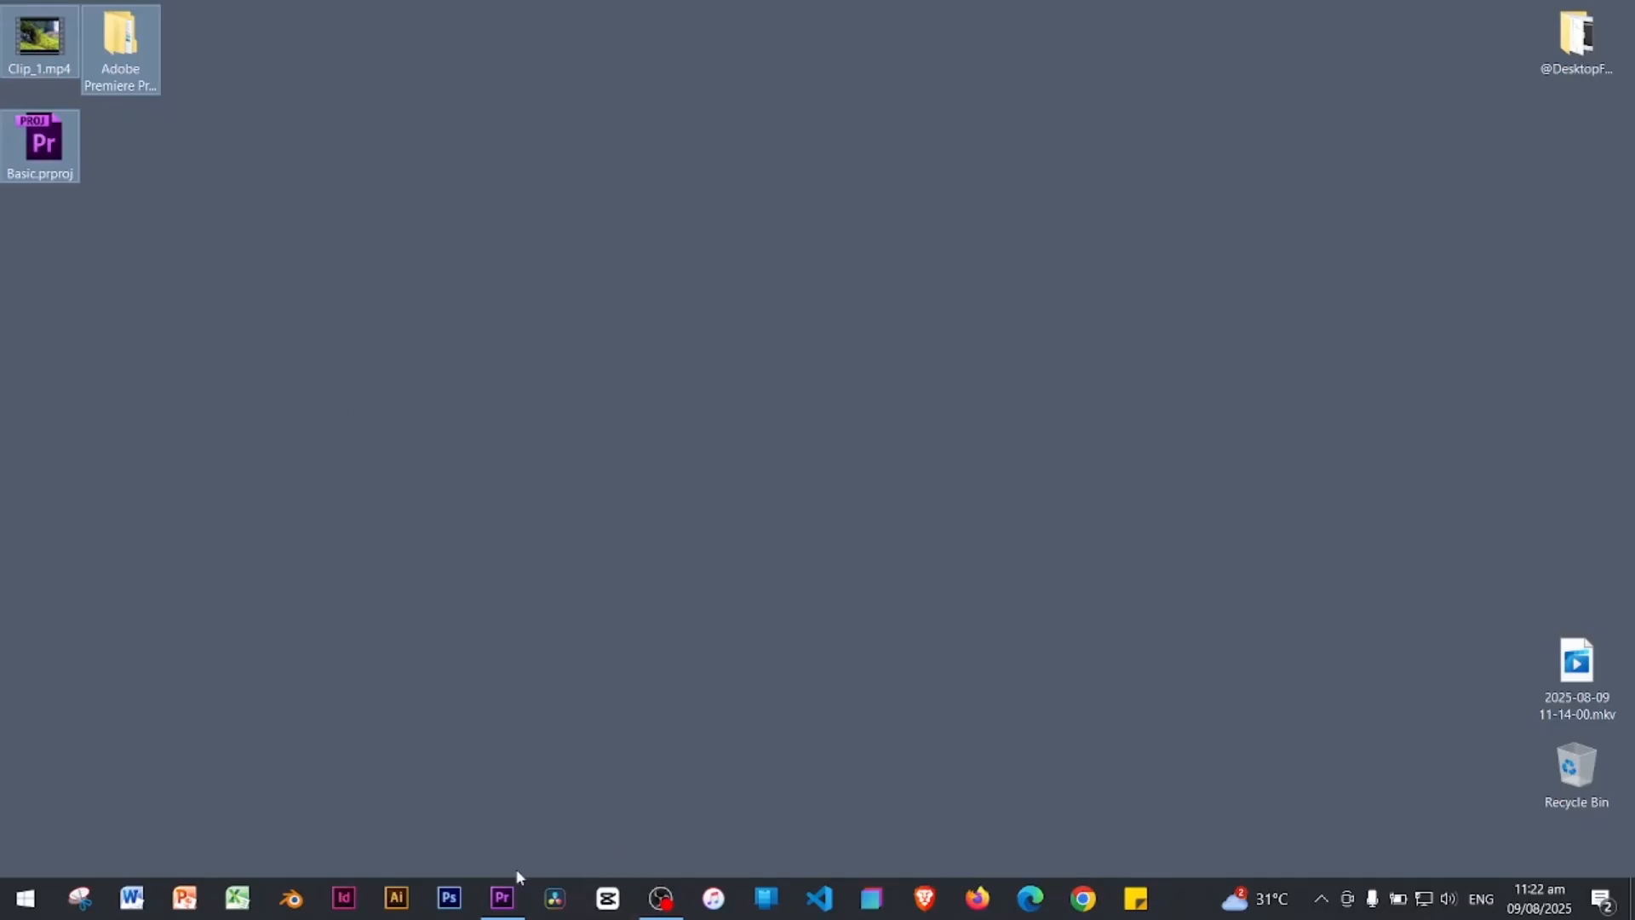
Step: Return to Premiere Pro and import Clip_1.mp4 from the Desktop into the project
{"action": "left_click", "coordinate": [502, 897]}
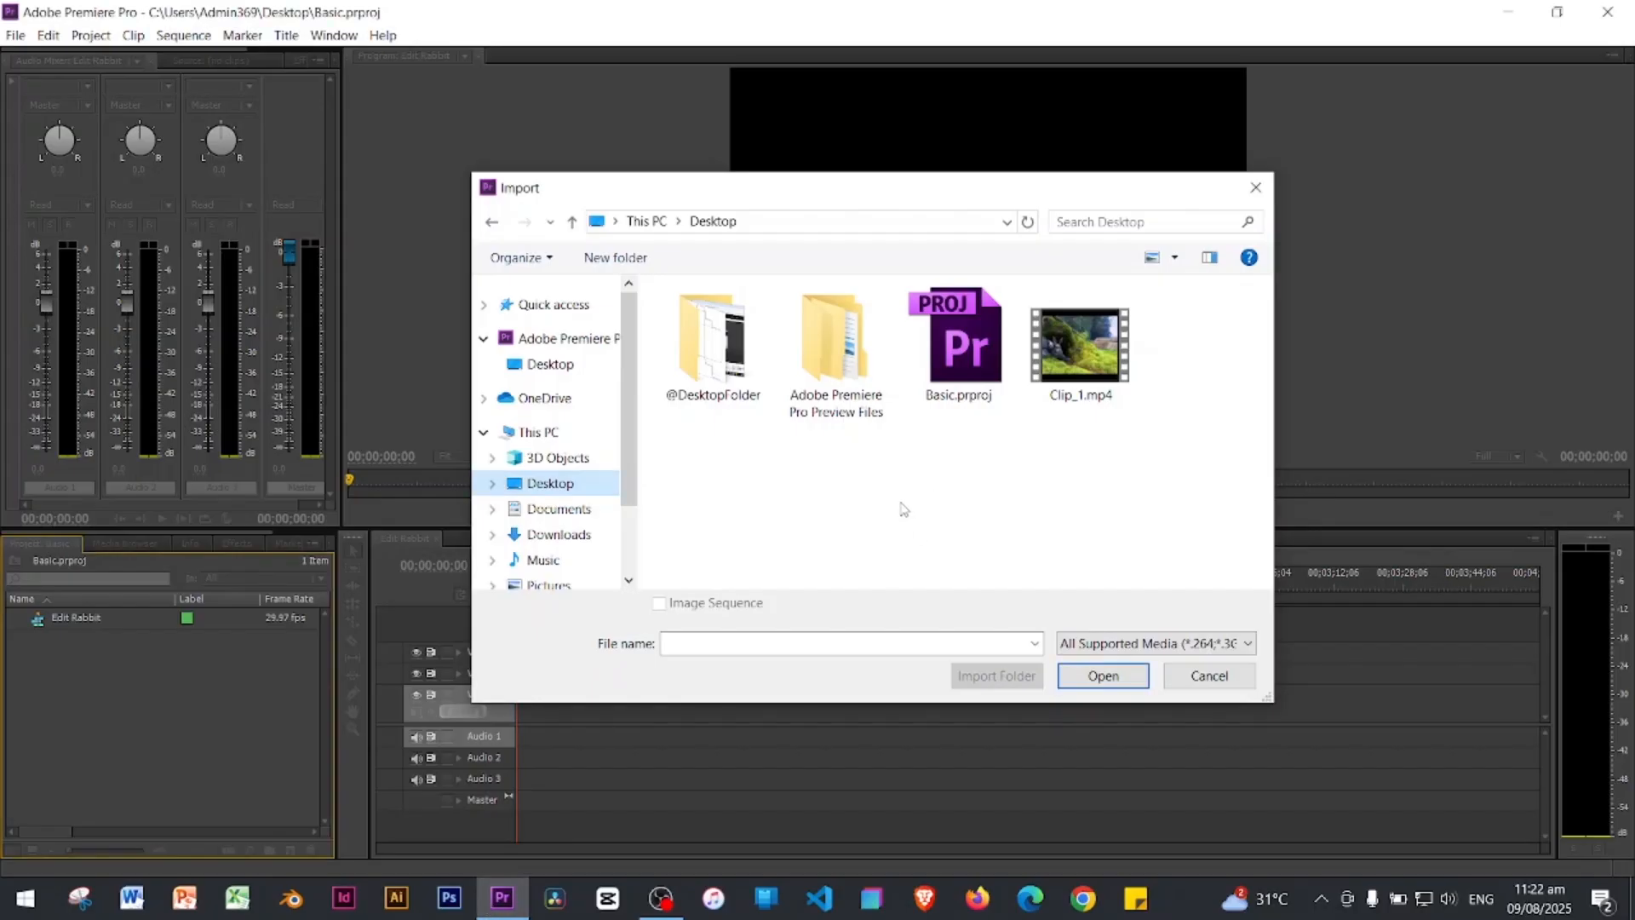
{"action": "left_click", "coordinate": [965, 517]}
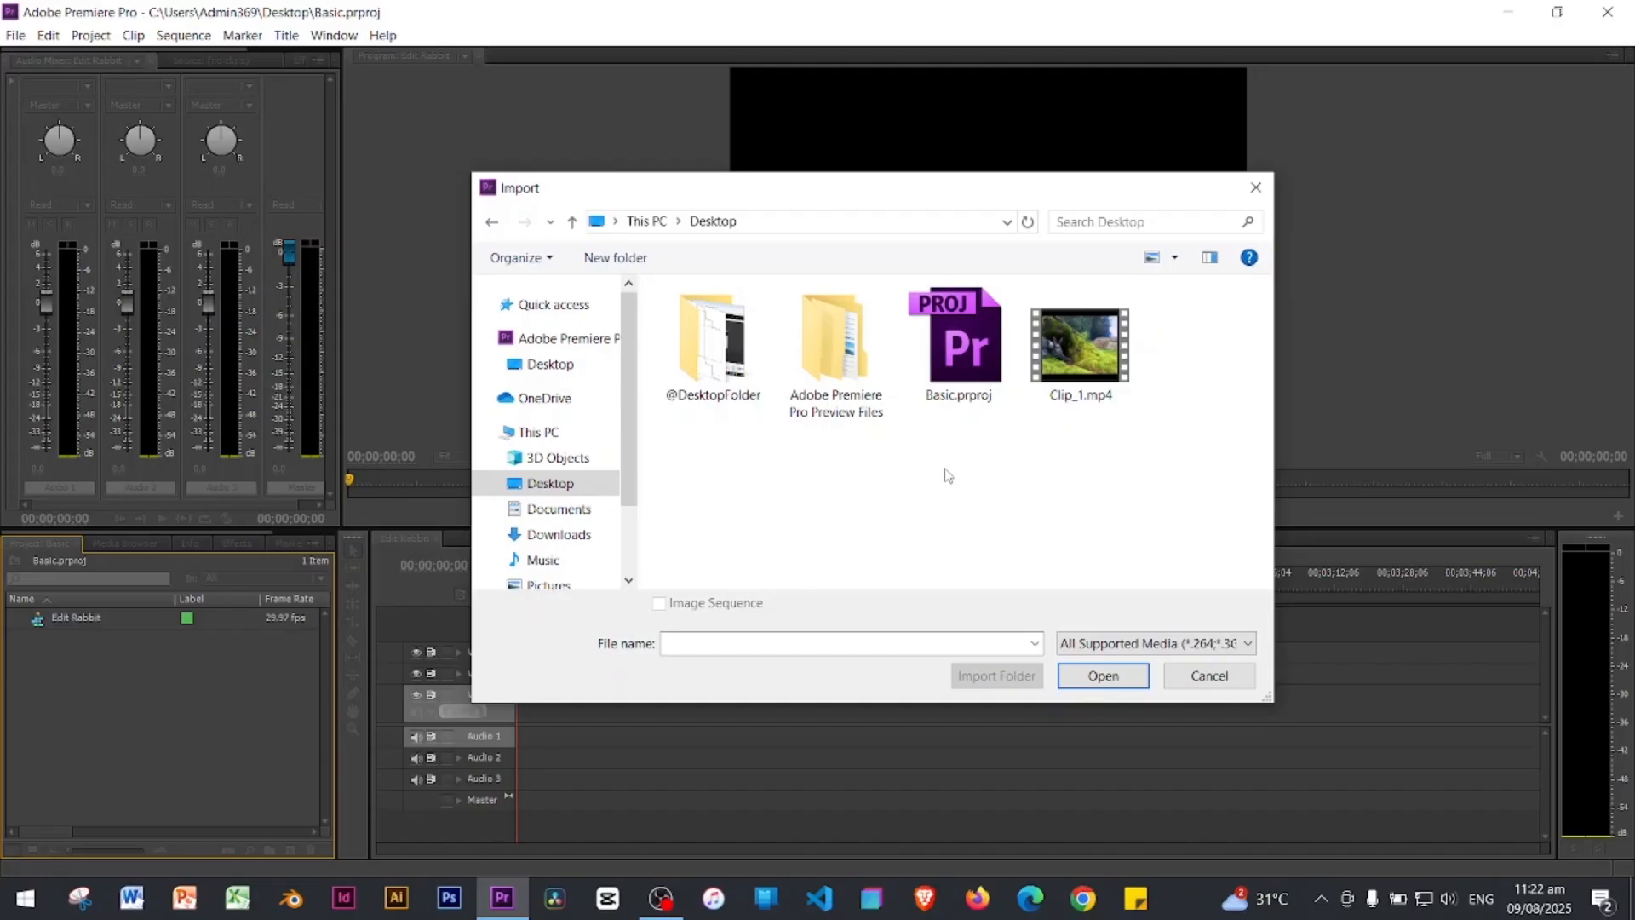
{"action": "left_click", "coordinate": [1075, 355]}
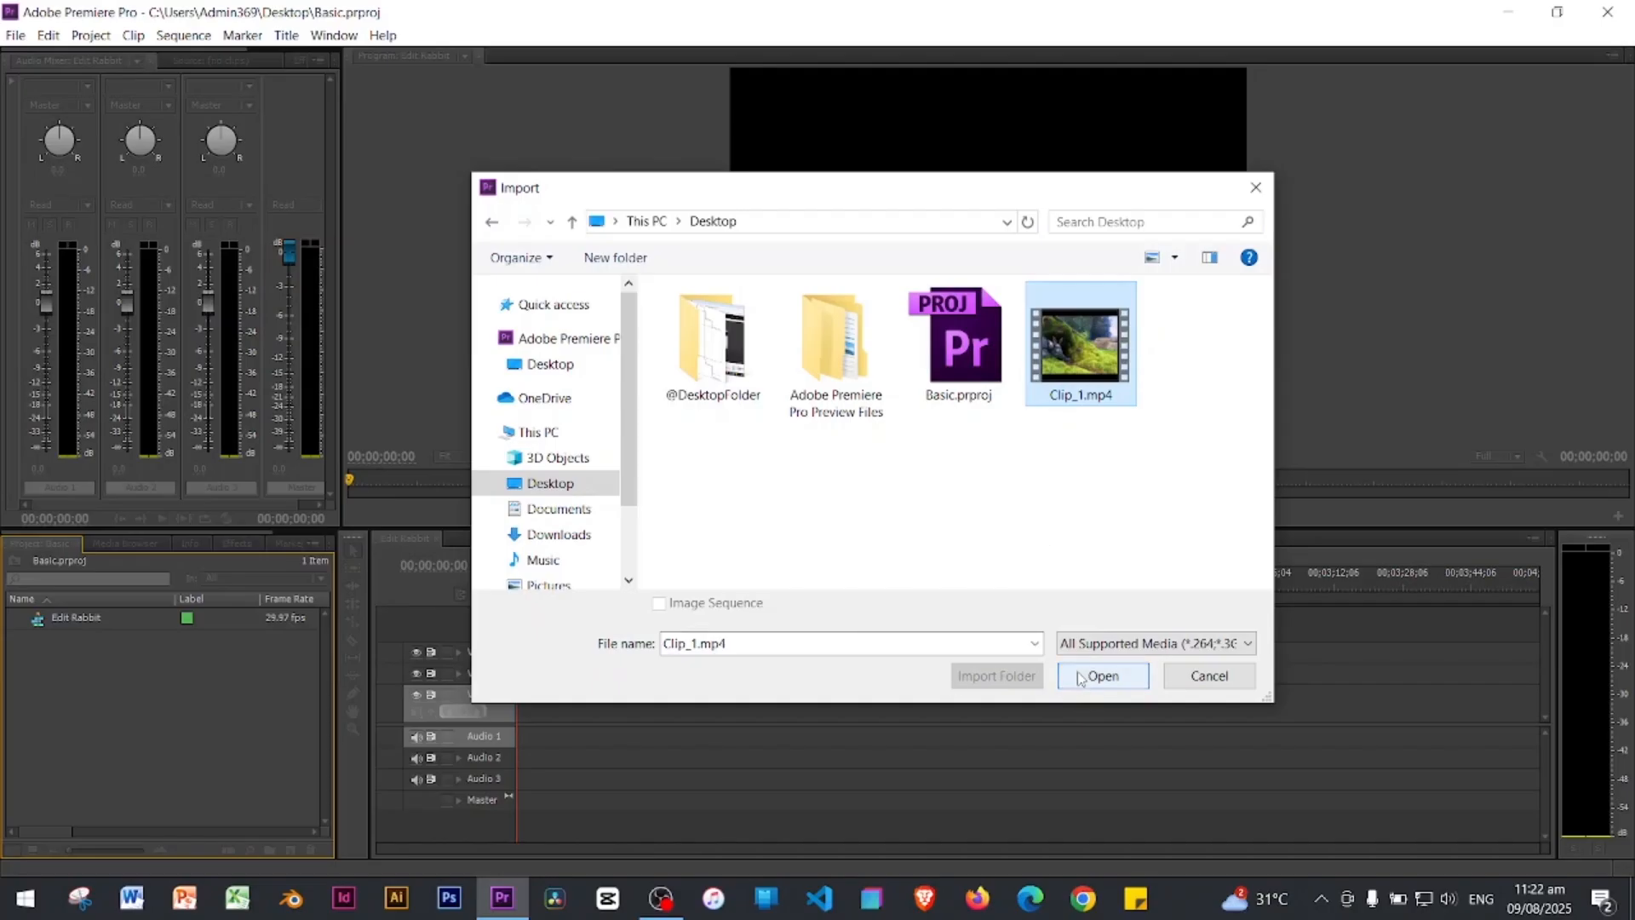
{"action": "left_click", "coordinate": [1108, 677]}
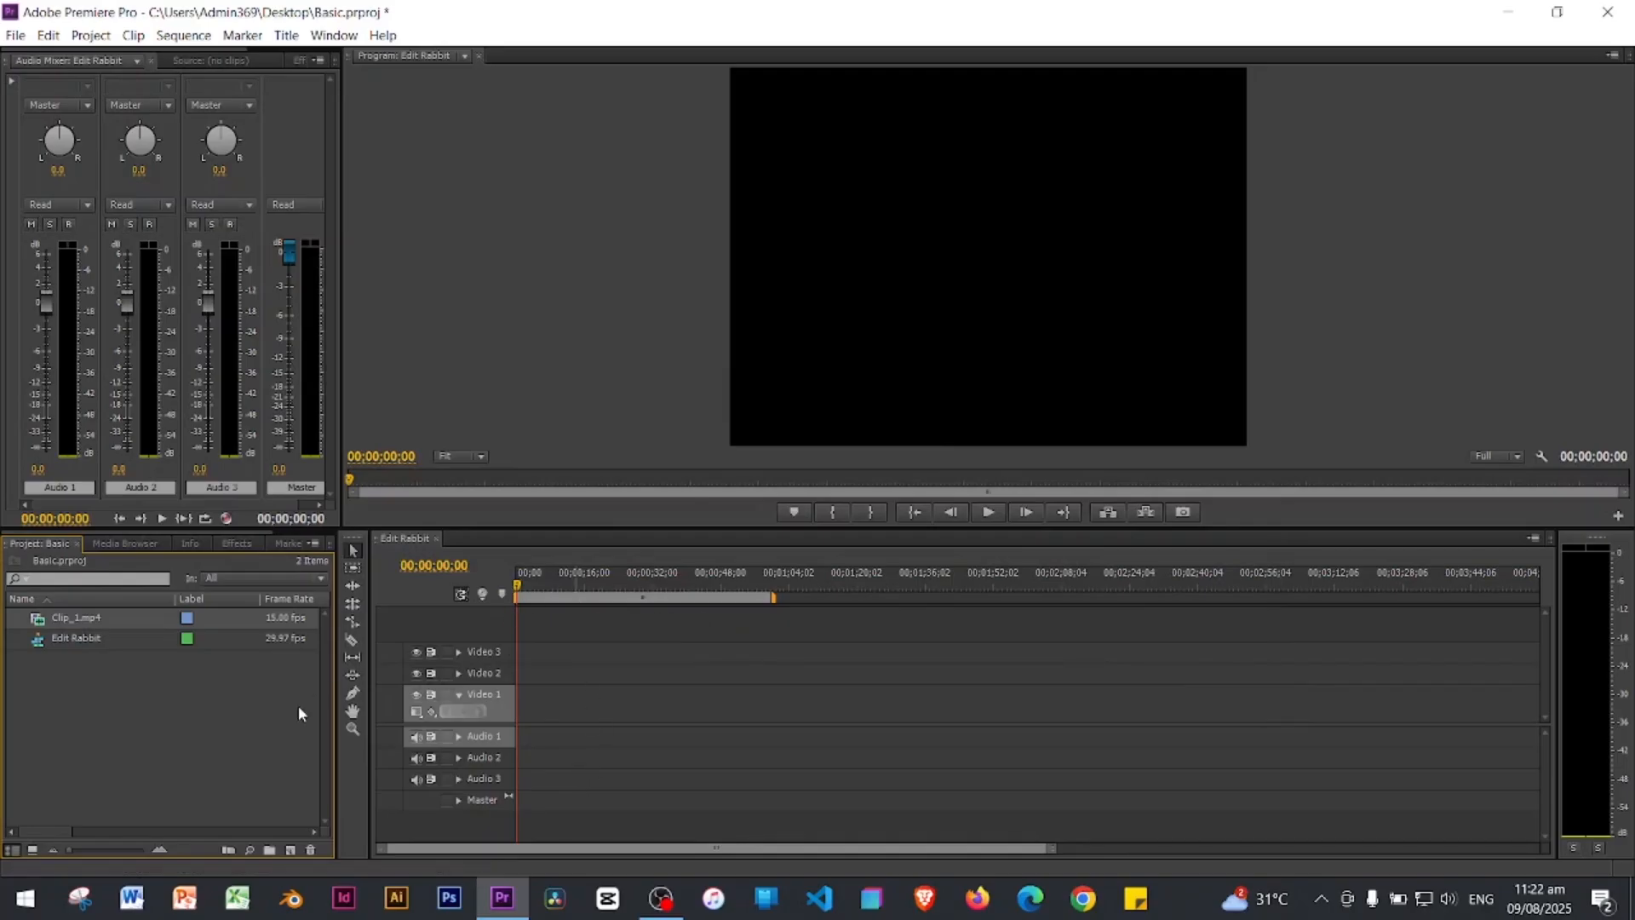
Step: Place Clip_1.mp4 at the start of the Video 1 track, changing the sequence settings to match the clip
{"action": "left_click", "coordinate": [51, 720]}
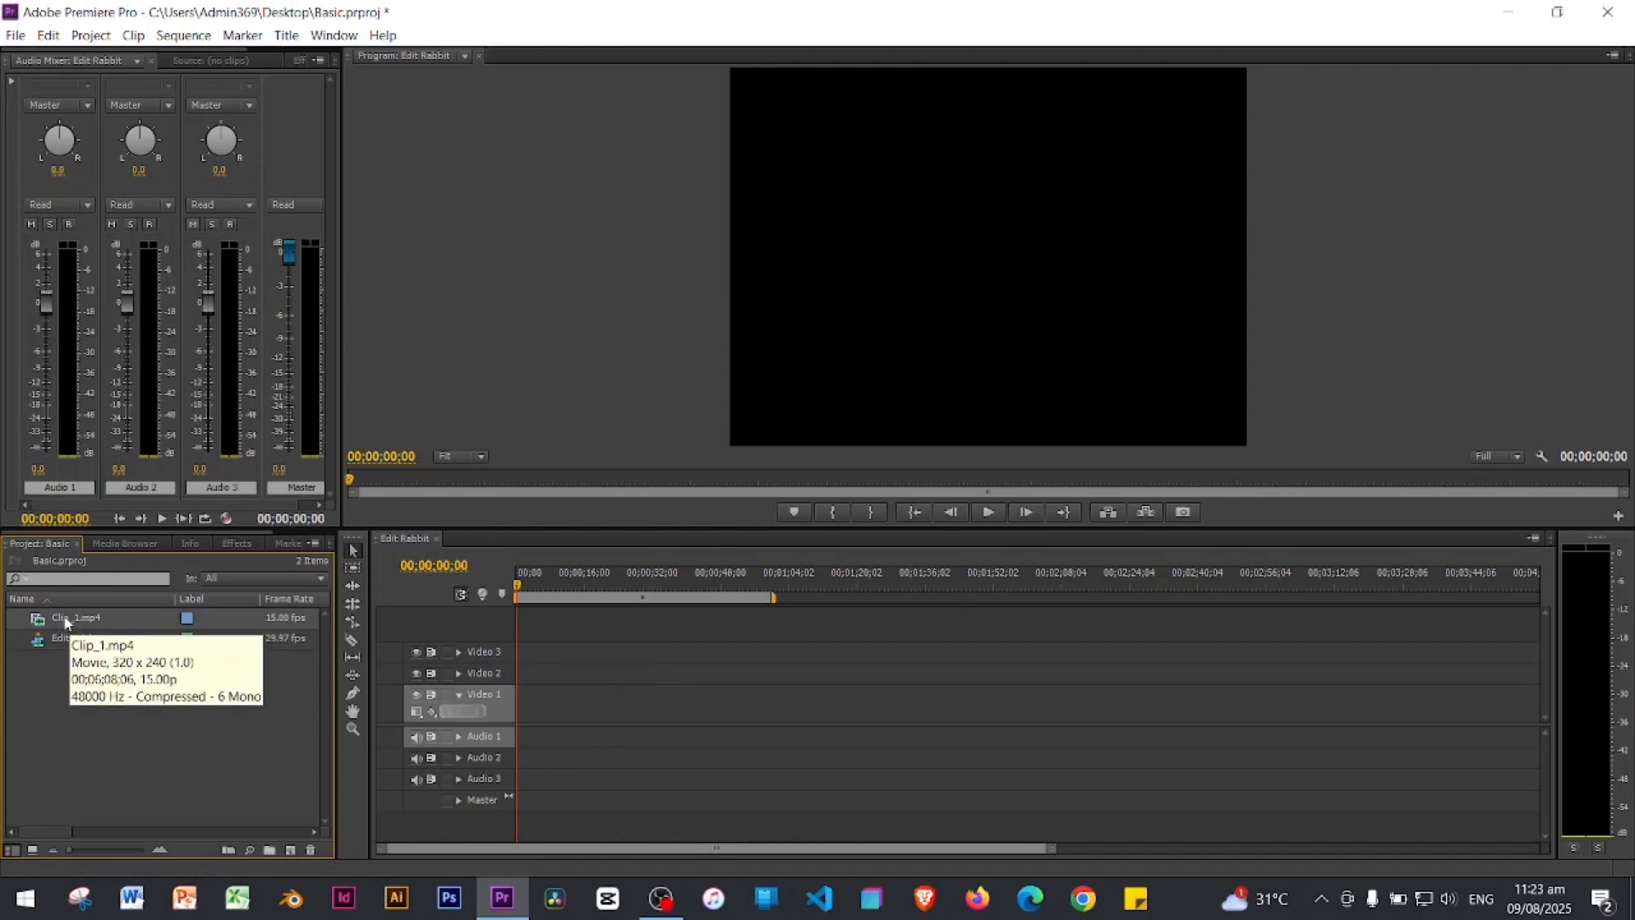
{"action": "left_click_drag", "start_coordinate": [68, 617], "coordinate": [527, 715]}
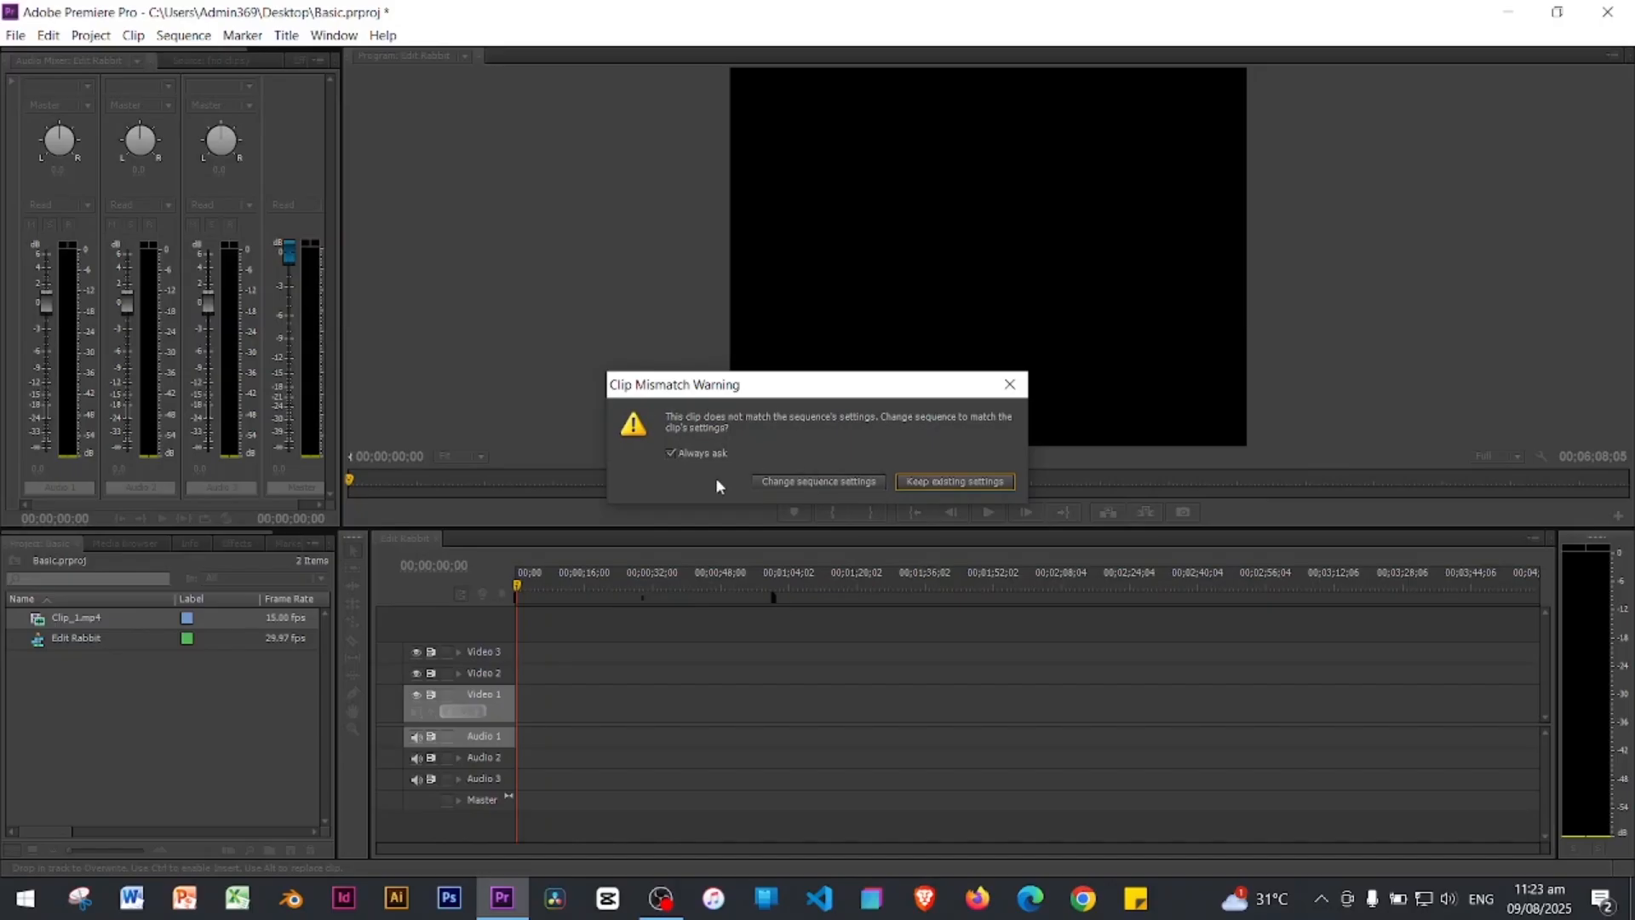
{"action": "left_click", "coordinate": [820, 482]}
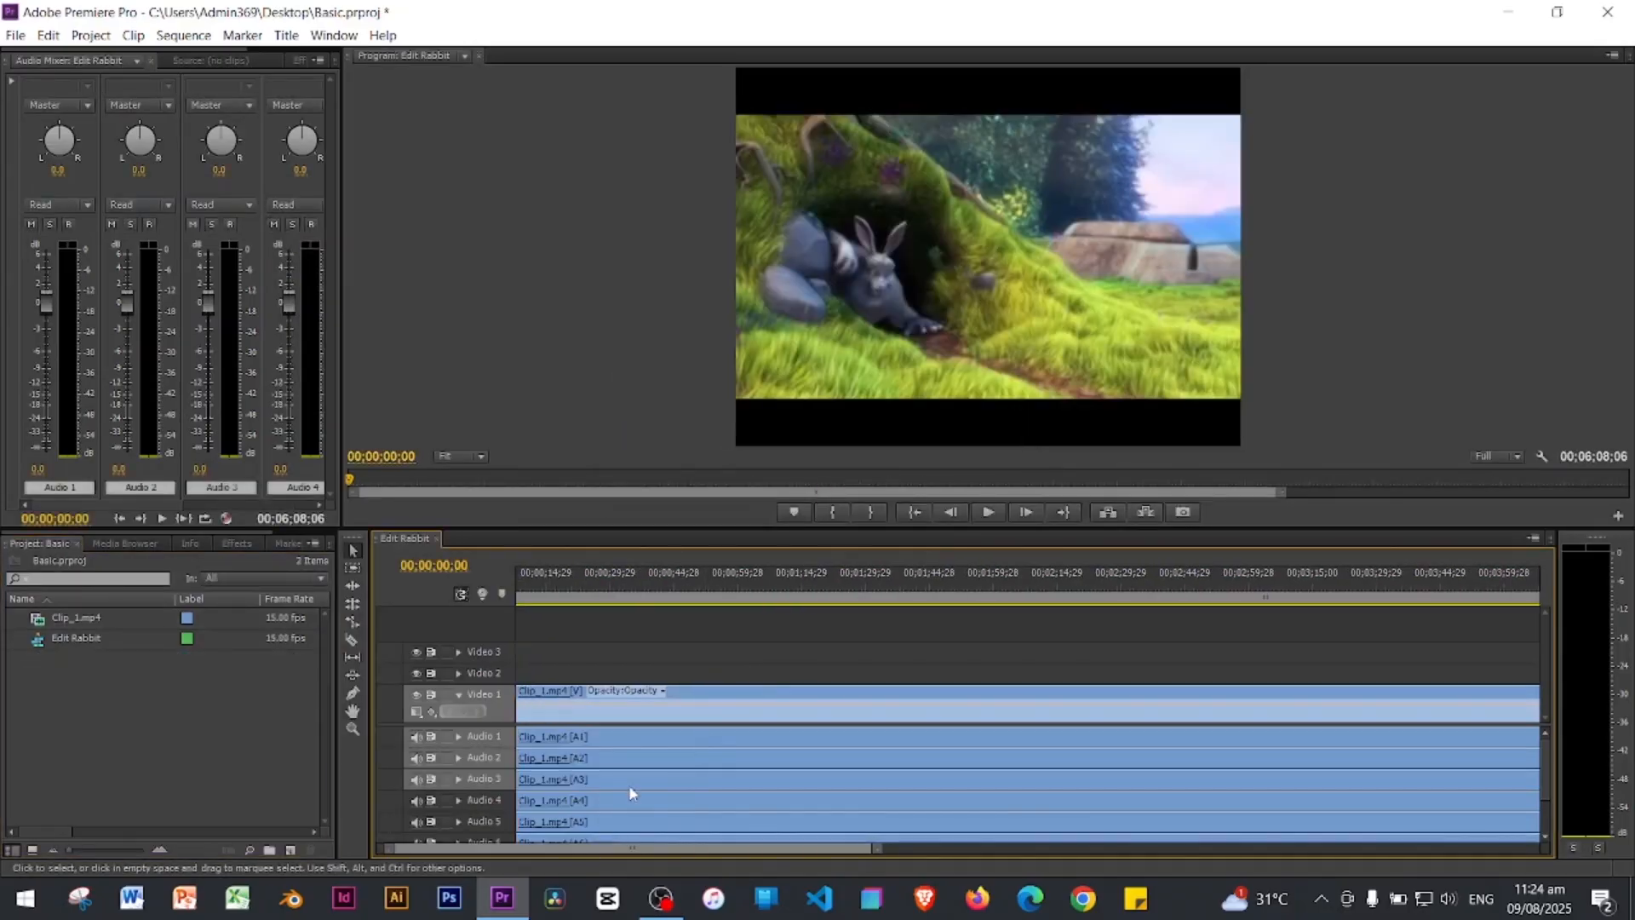
Step: Examine the clip's audio tracks in the Edit Rabbit sequence down to the Master track
{"action": "left_click_drag", "start_coordinate": [1544, 756], "coordinate": [1546, 723]}
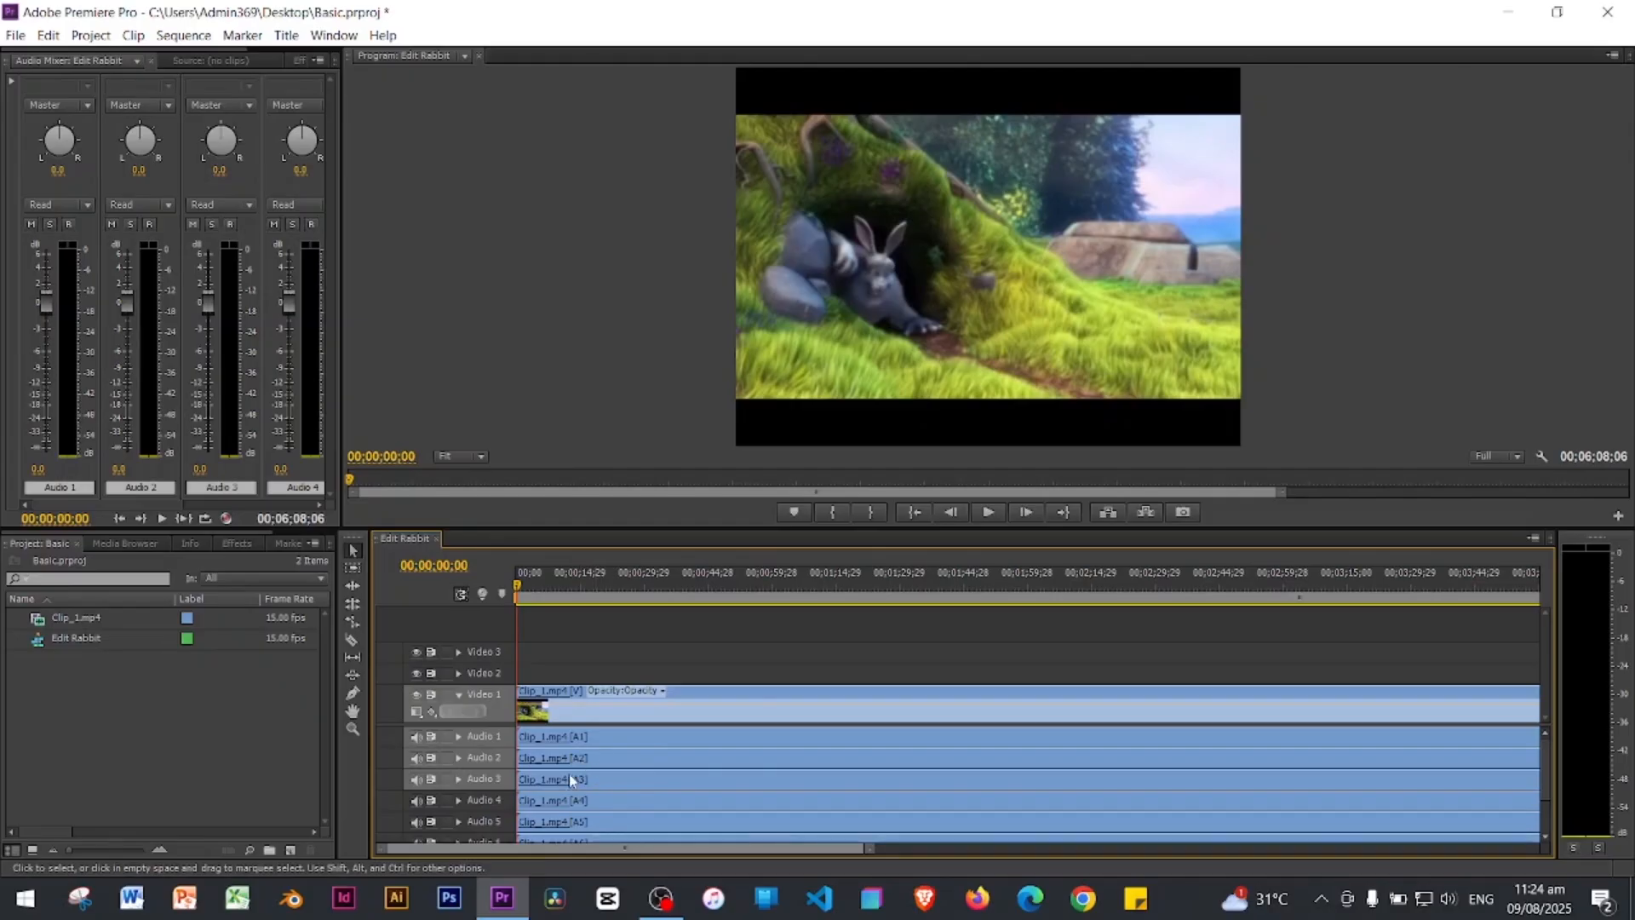
{"action": "scroll", "coordinate": [1544, 754], "scroll_direction": "down", "scroll_amount": 1}
{"action": "scroll", "coordinate": [1546, 772], "scroll_direction": "down", "scroll_amount": 1}
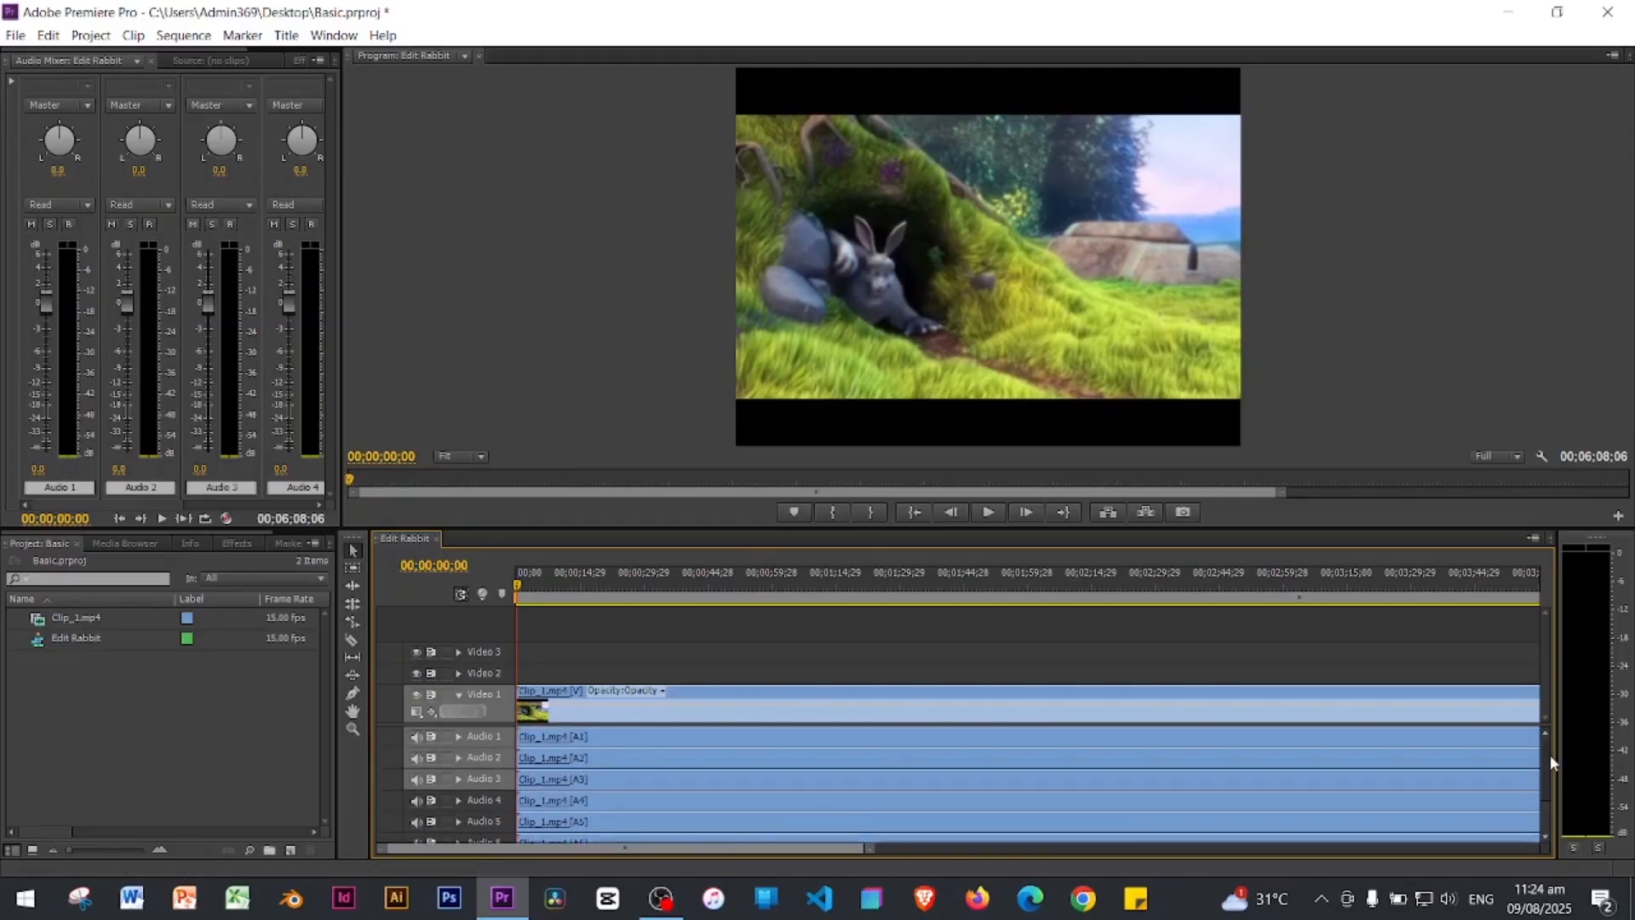
{"action": "left_click_drag", "start_coordinate": [1546, 771], "coordinate": [1545, 748]}
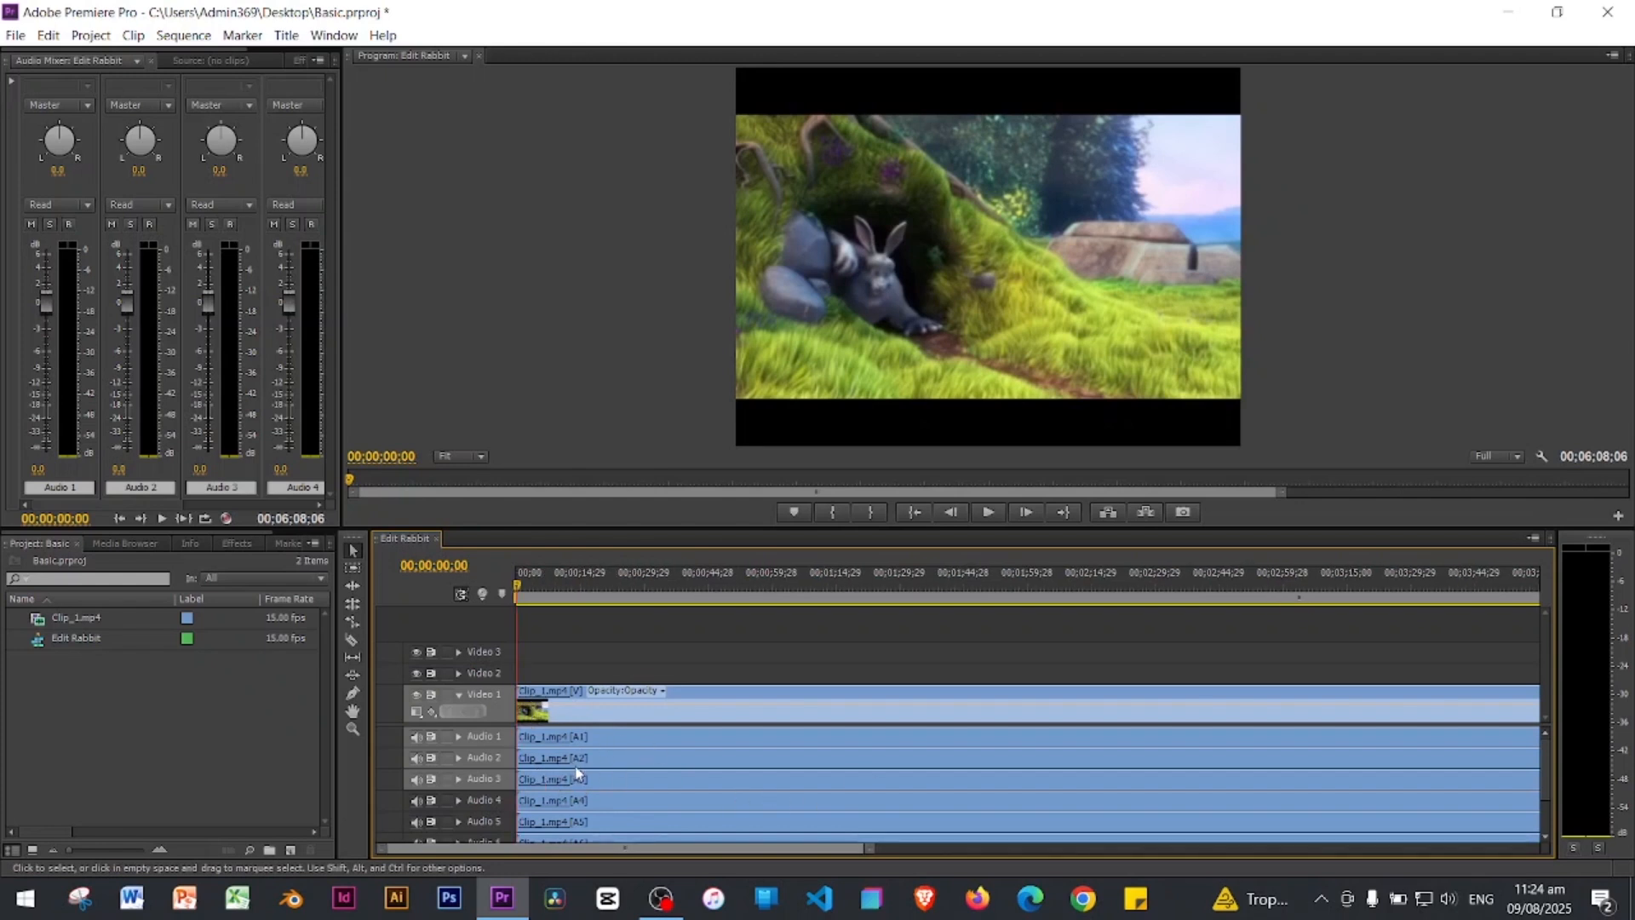
{"action": "scroll", "coordinate": [1541, 779], "scroll_direction": "down", "scroll_amount": 2}
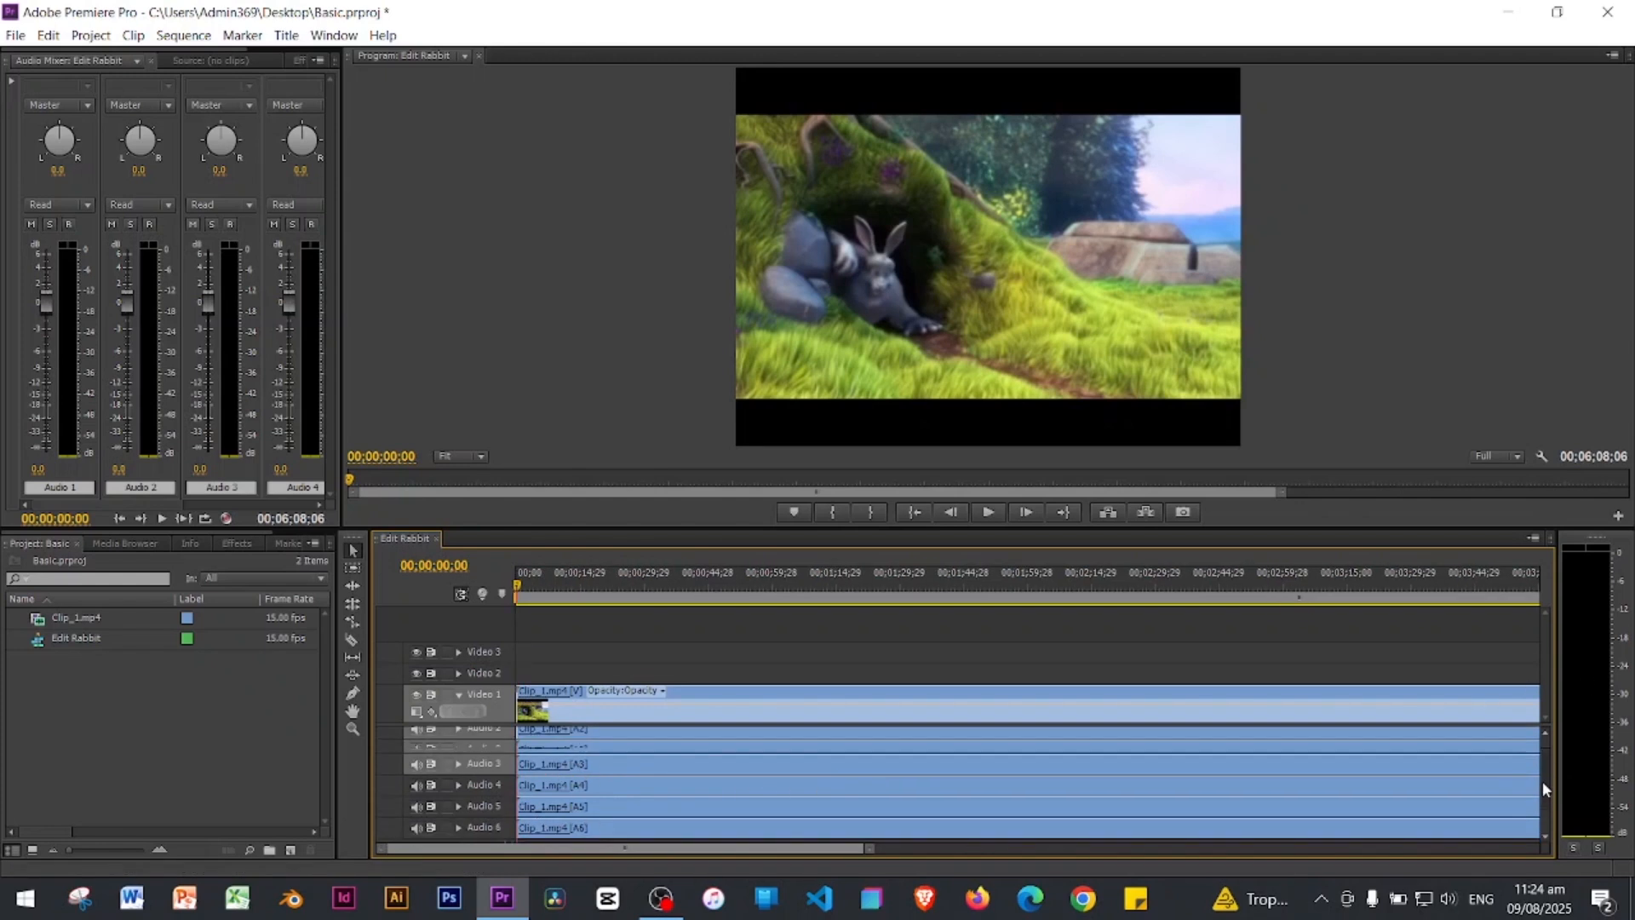
{"action": "scroll", "coordinate": [1549, 777], "scroll_direction": "down", "scroll_amount": 1}
{"action": "scroll", "coordinate": [1547, 773], "scroll_direction": "down", "scroll_amount": 2}
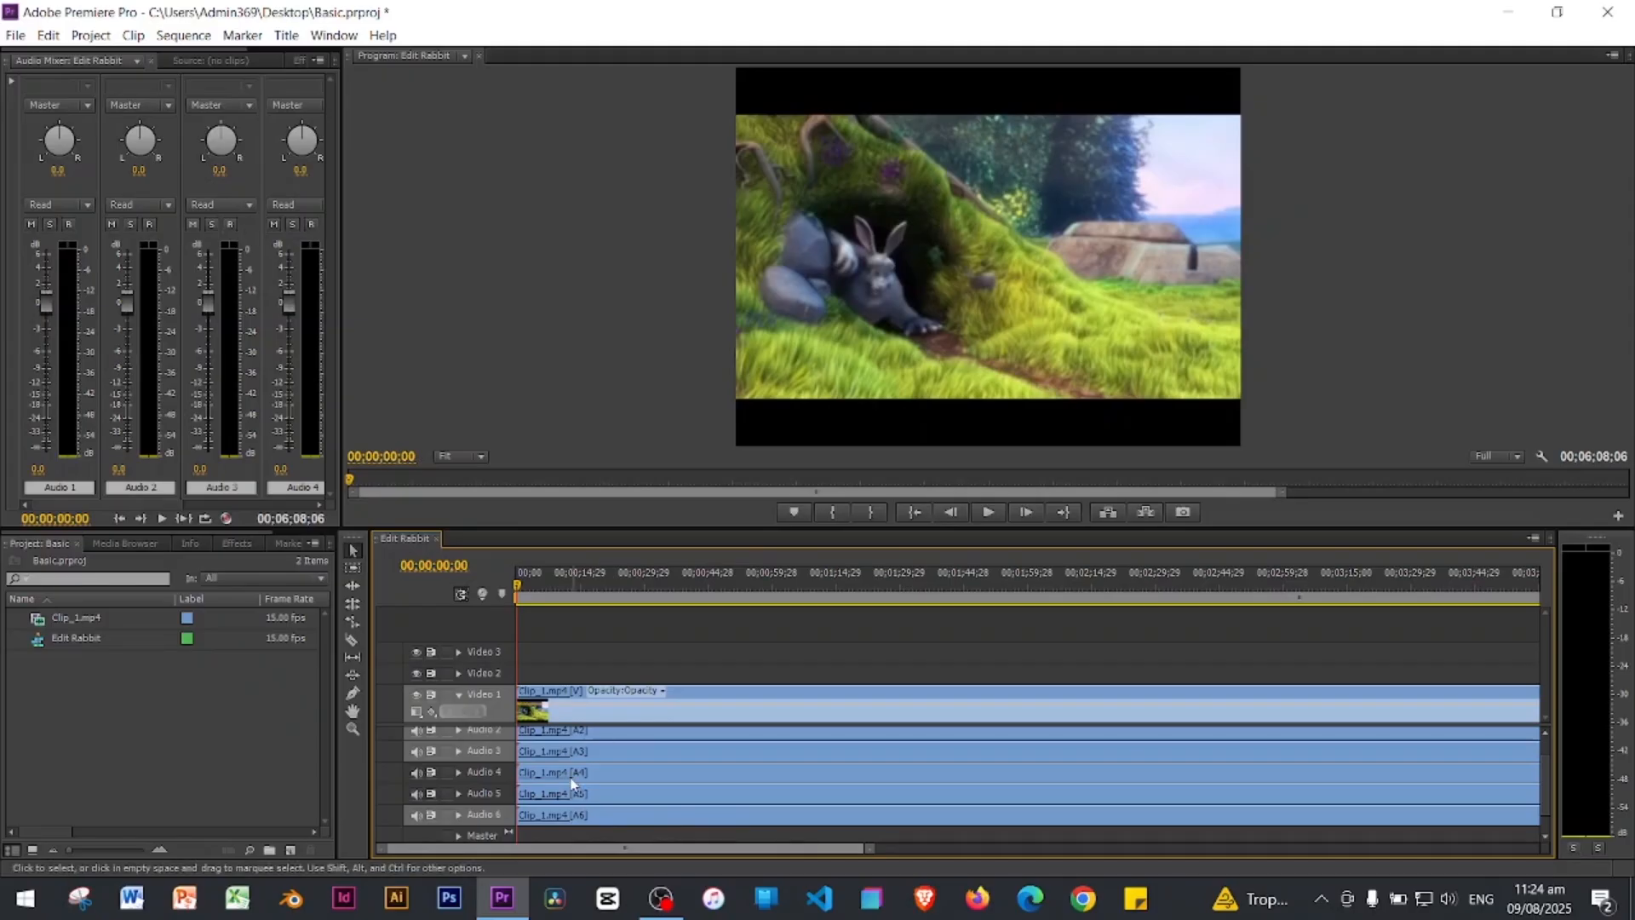
Step: Delete the Audio 6 and Audio 5 tracks from the Edit Rabbit sequence
{"action": "right_click", "coordinate": [481, 817]}
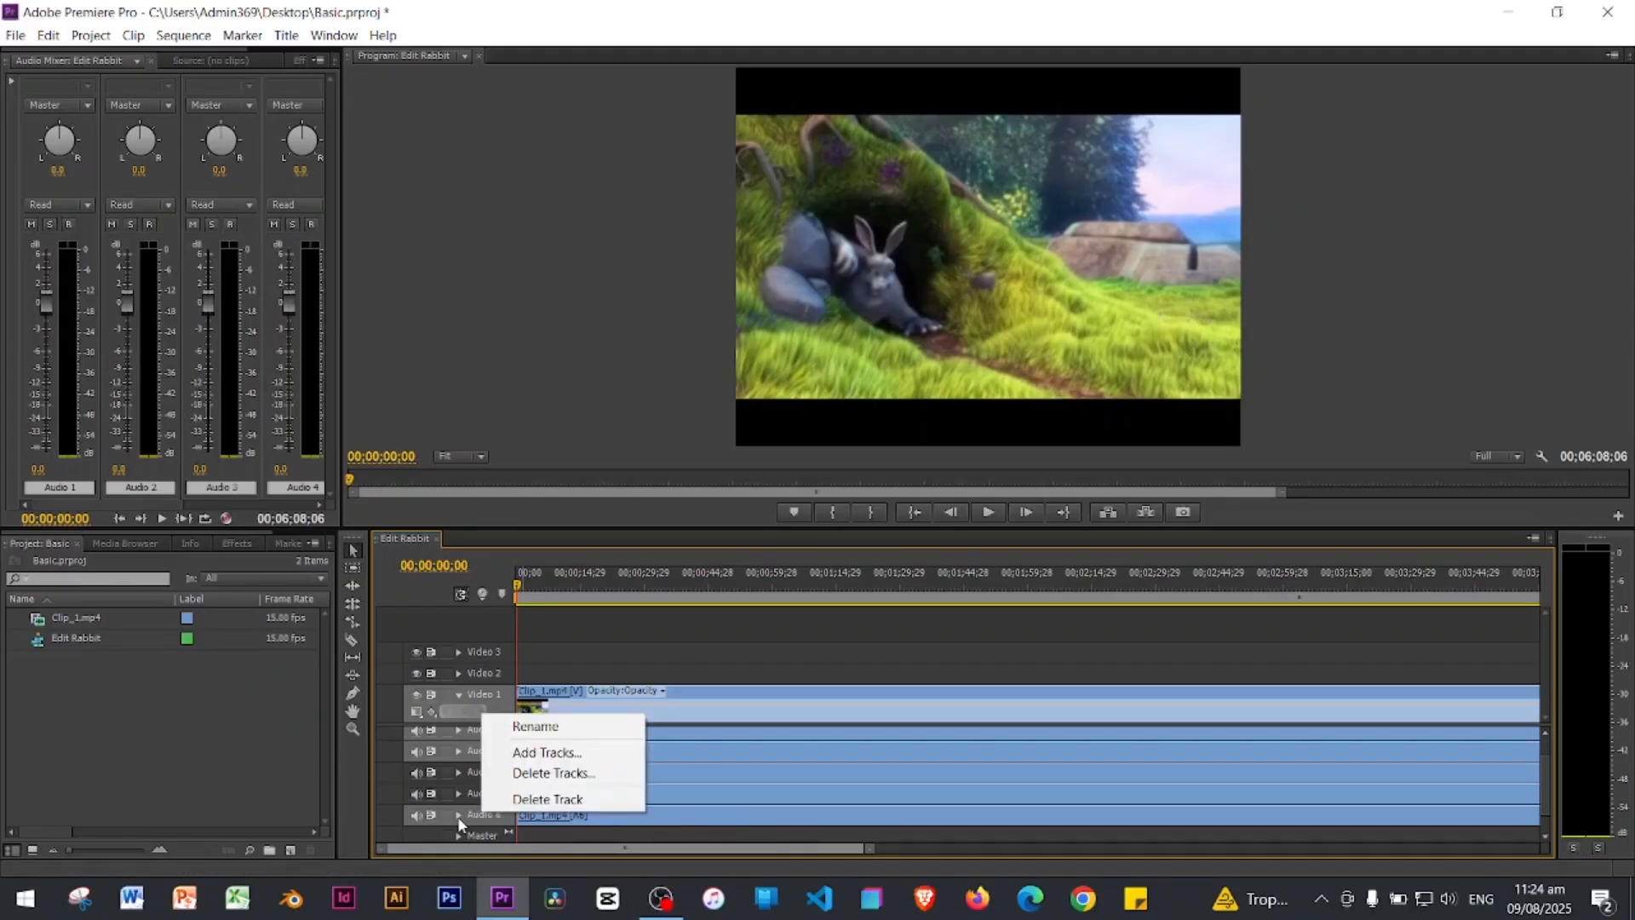
{"action": "left_click", "coordinate": [443, 813]}
{"action": "left_click", "coordinate": [446, 818]}
{"action": "right_click", "coordinate": [467, 813]}
{"action": "key", "text": "Escape"}
{"action": "right_click", "coordinate": [479, 819]}
{"action": "left_click", "coordinate": [493, 803]}
{"action": "right_click", "coordinate": [477, 817]}
{"action": "left_click", "coordinate": [490, 806]}
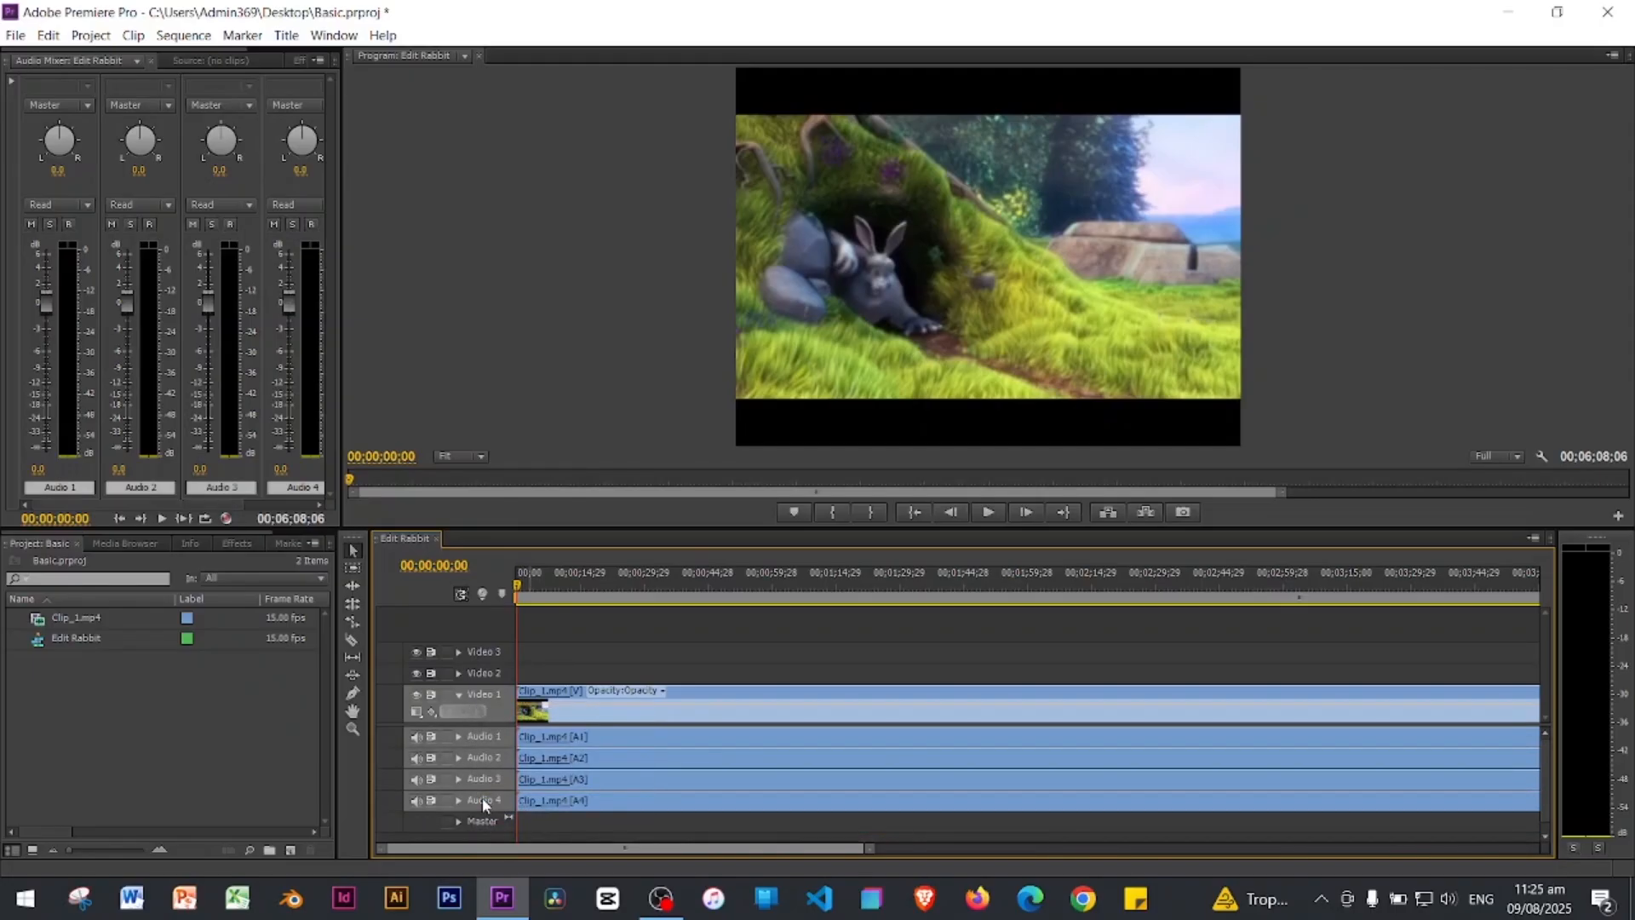
Step: Delete the Audio 4, Audio 3 and Audio 2 tracks, keeping only Audio 1 above the Master track
{"action": "right_click", "coordinate": [482, 797]}
{"action": "left_click", "coordinate": [545, 784]}
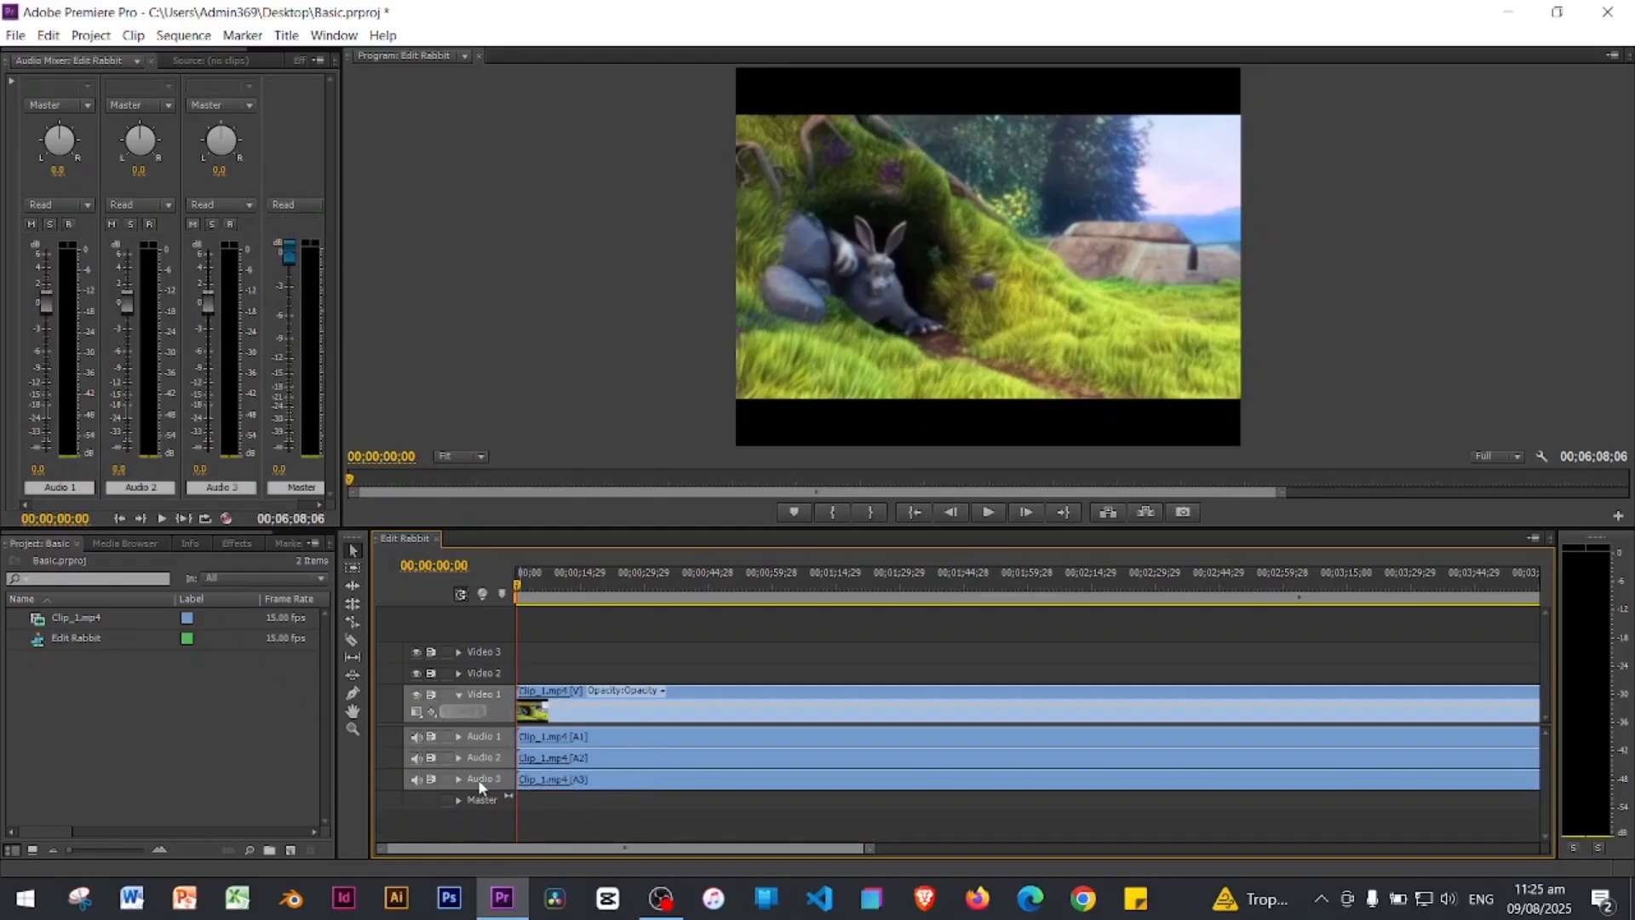
{"action": "right_click", "coordinate": [478, 780]}
{"action": "left_click", "coordinate": [545, 769]}
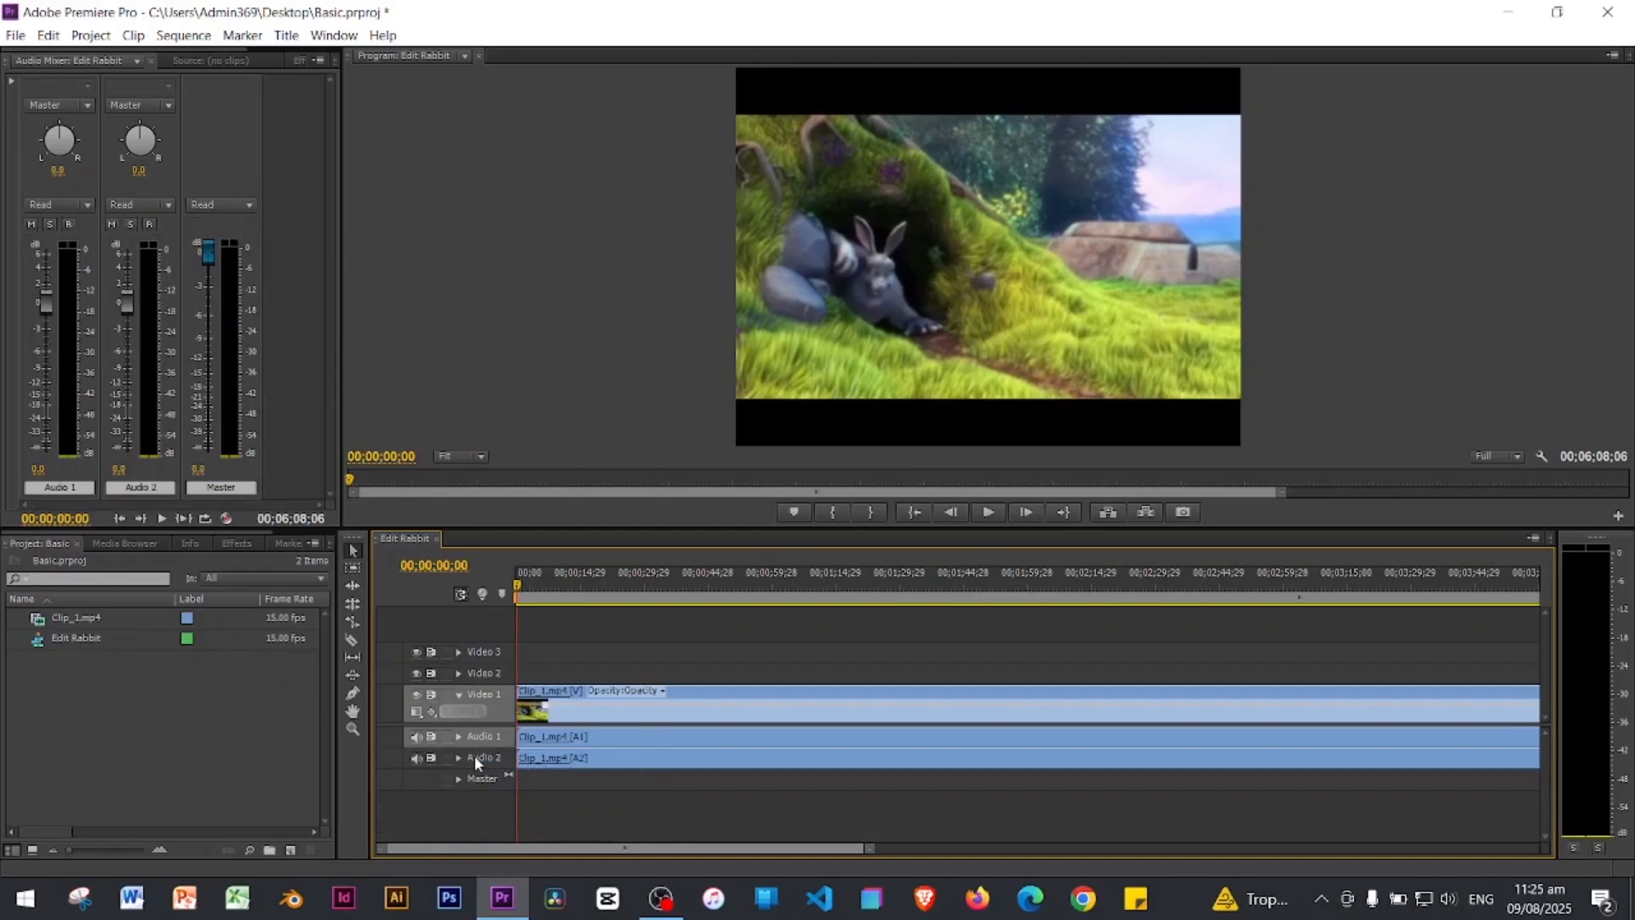
{"action": "right_click", "coordinate": [474, 755]}
{"action": "left_click", "coordinate": [528, 843]}
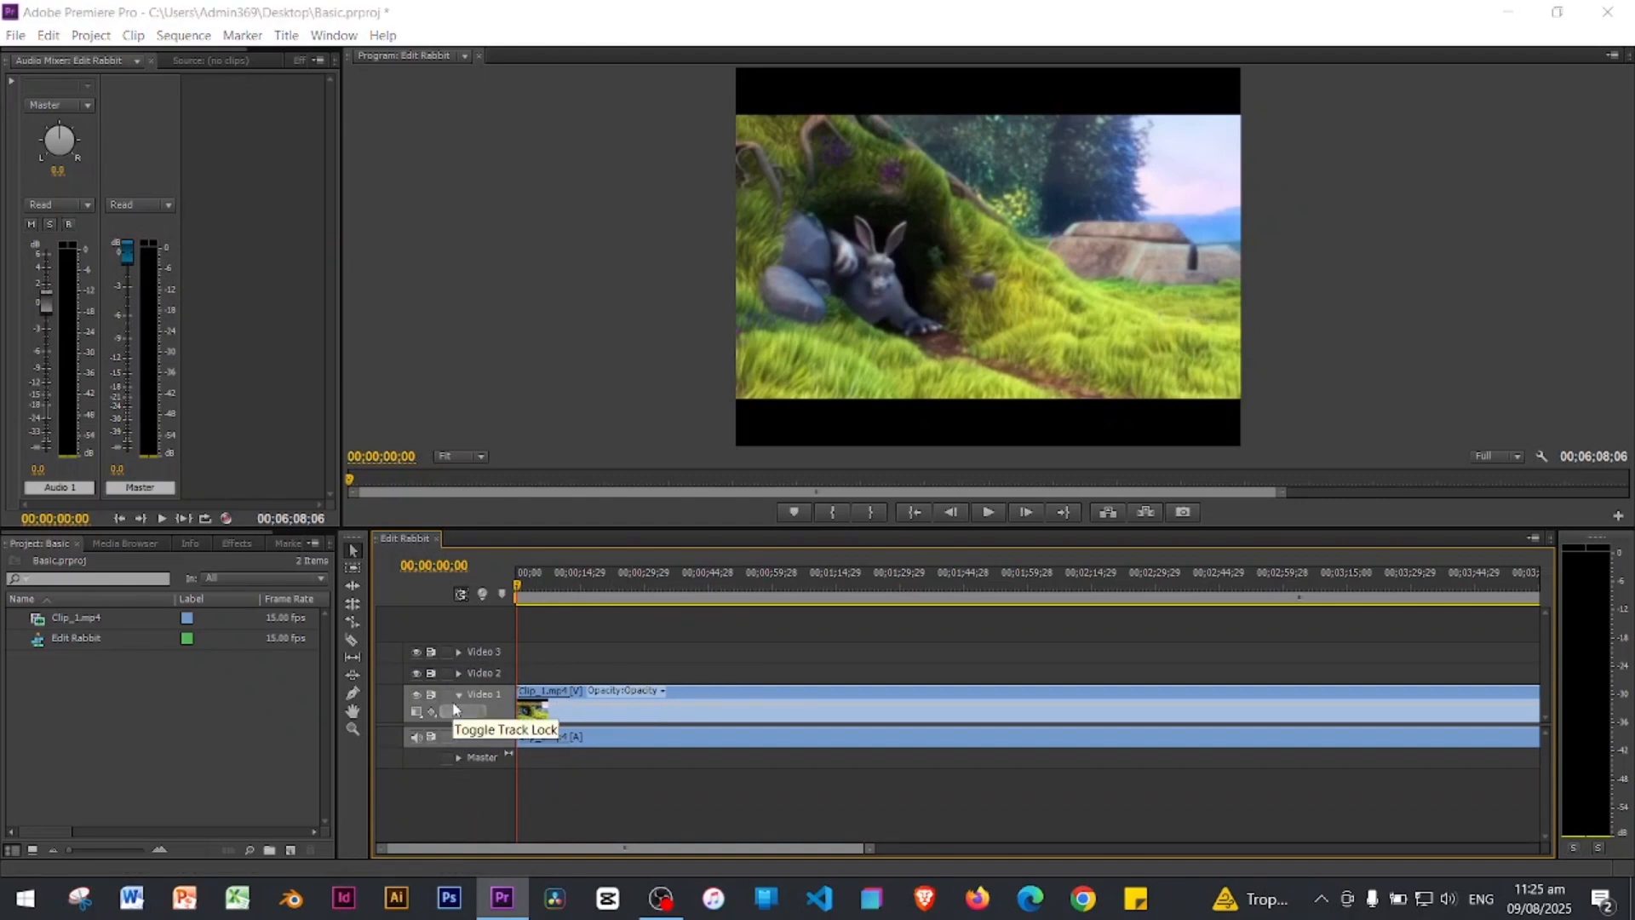
Step: Split Clip_1.mp4 on Video 1 into three segments with the Razor tool, cutting at about 2:39 and 3:56
{"action": "left_click", "coordinate": [352, 643]}
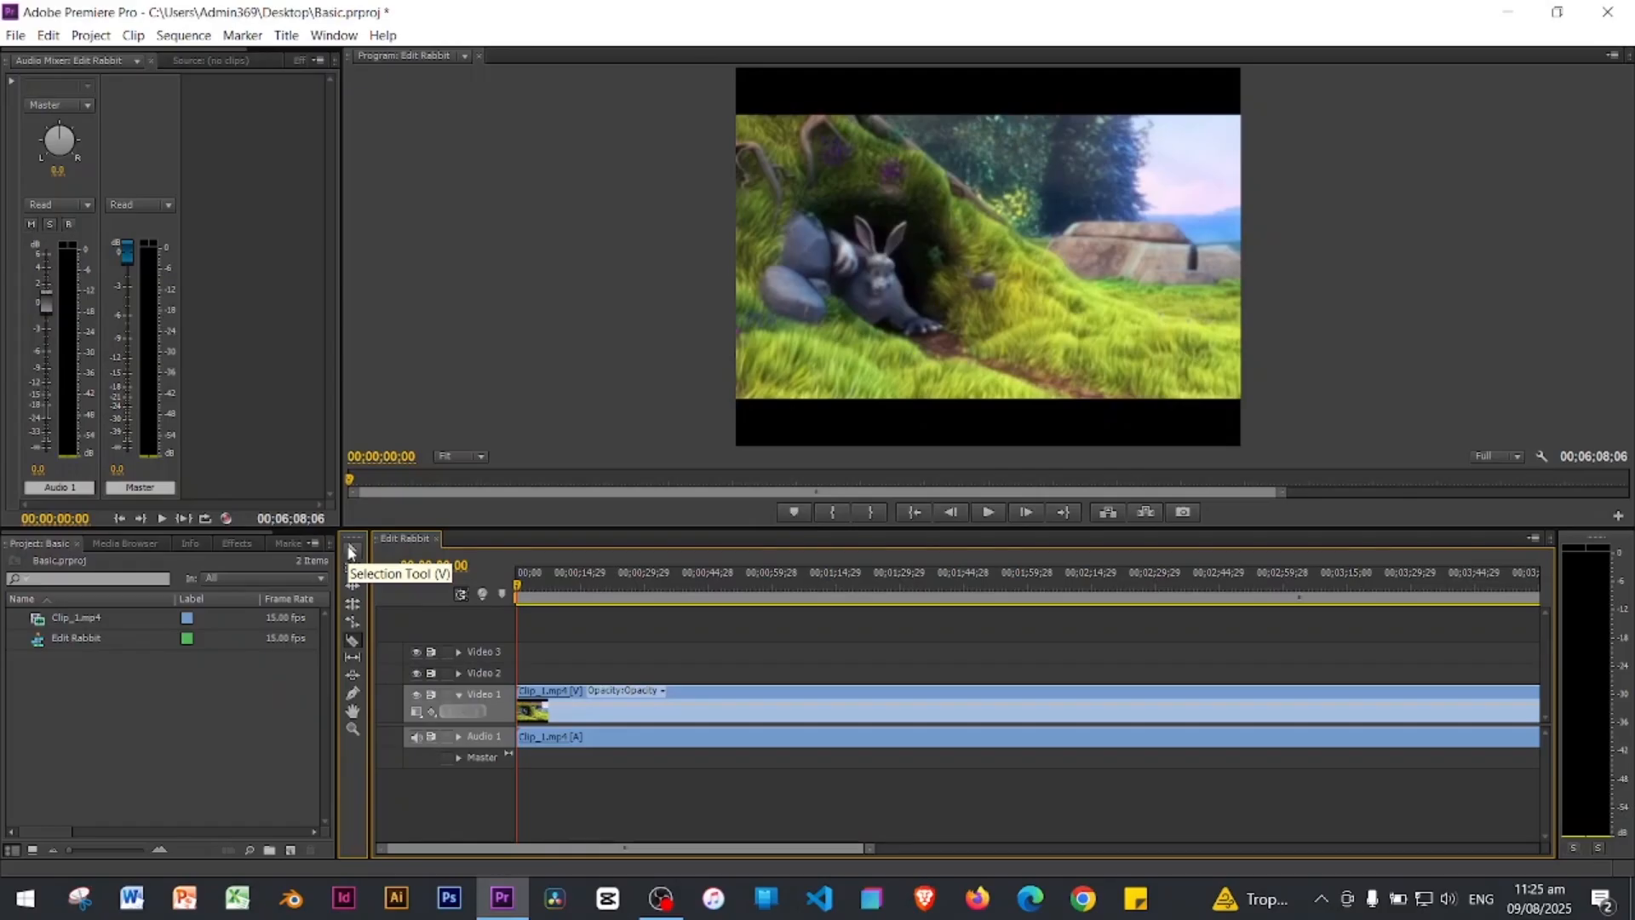
{"action": "left_click", "coordinate": [351, 552]}
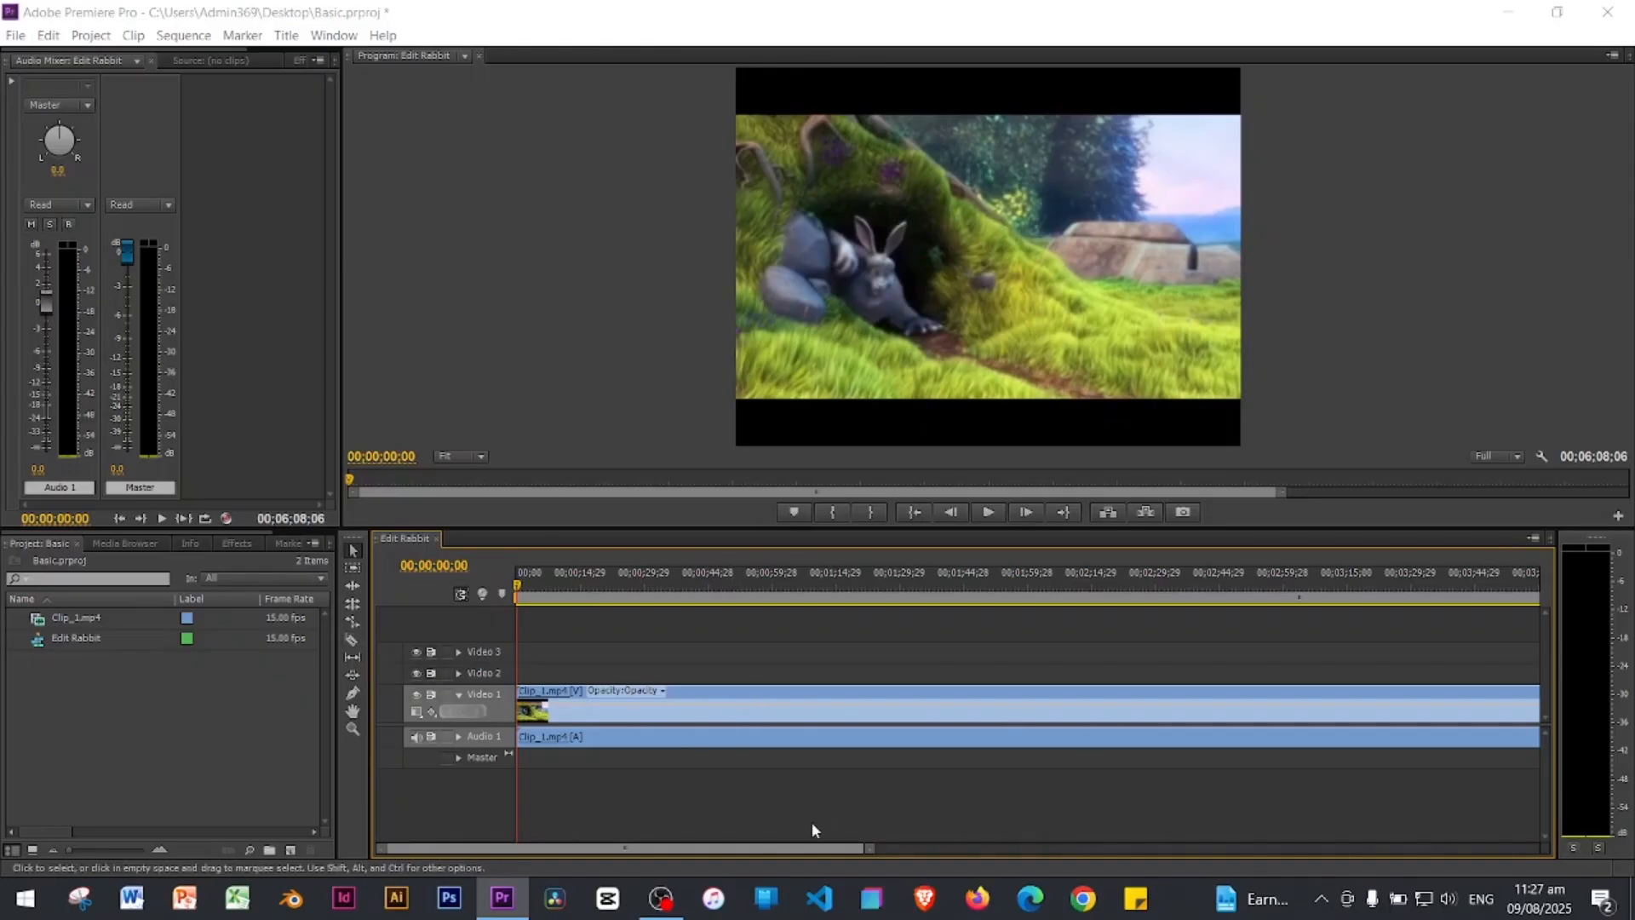
{"action": "mouse_move", "coordinate": [741, 852]}
{"action": "left_mouse_down"}
{"action": "mouse_move", "coordinate": [978, 856]}
{"action": "mouse_move", "coordinate": [714, 854]}
{"action": "left_mouse_up"}
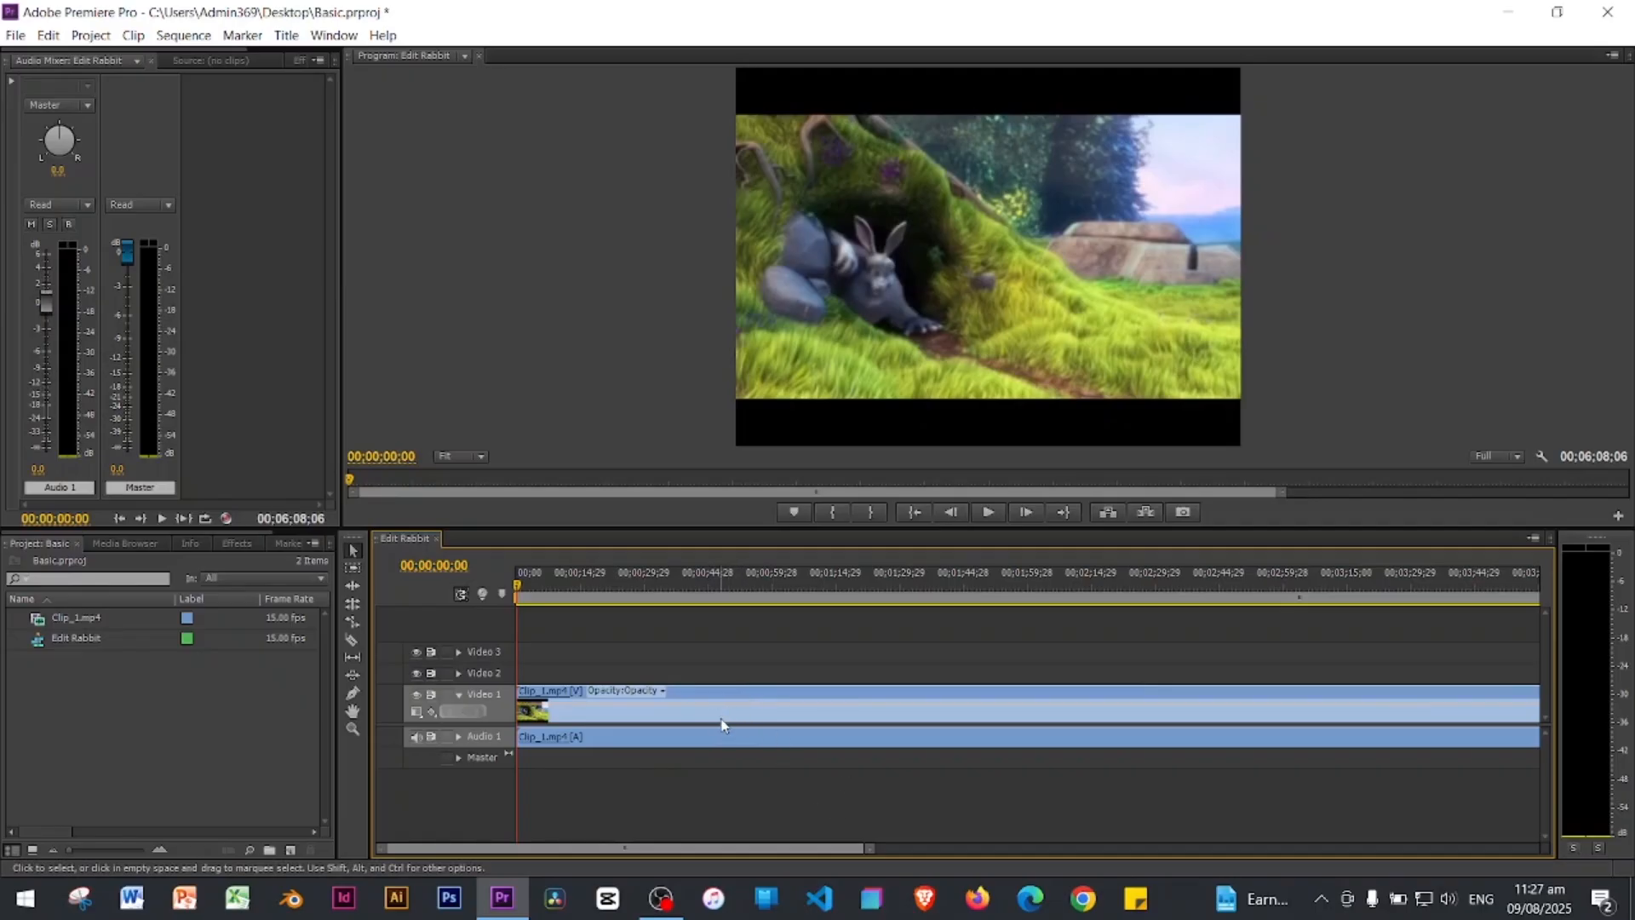
{"action": "left_click_drag", "start_coordinate": [675, 854], "coordinate": [613, 853]}
{"action": "scroll", "coordinate": [677, 718], "scroll_direction": "down", "scroll_amount": 1}
{"action": "scroll", "coordinate": [677, 718], "scroll_direction": "down", "scroll_amount": 2}
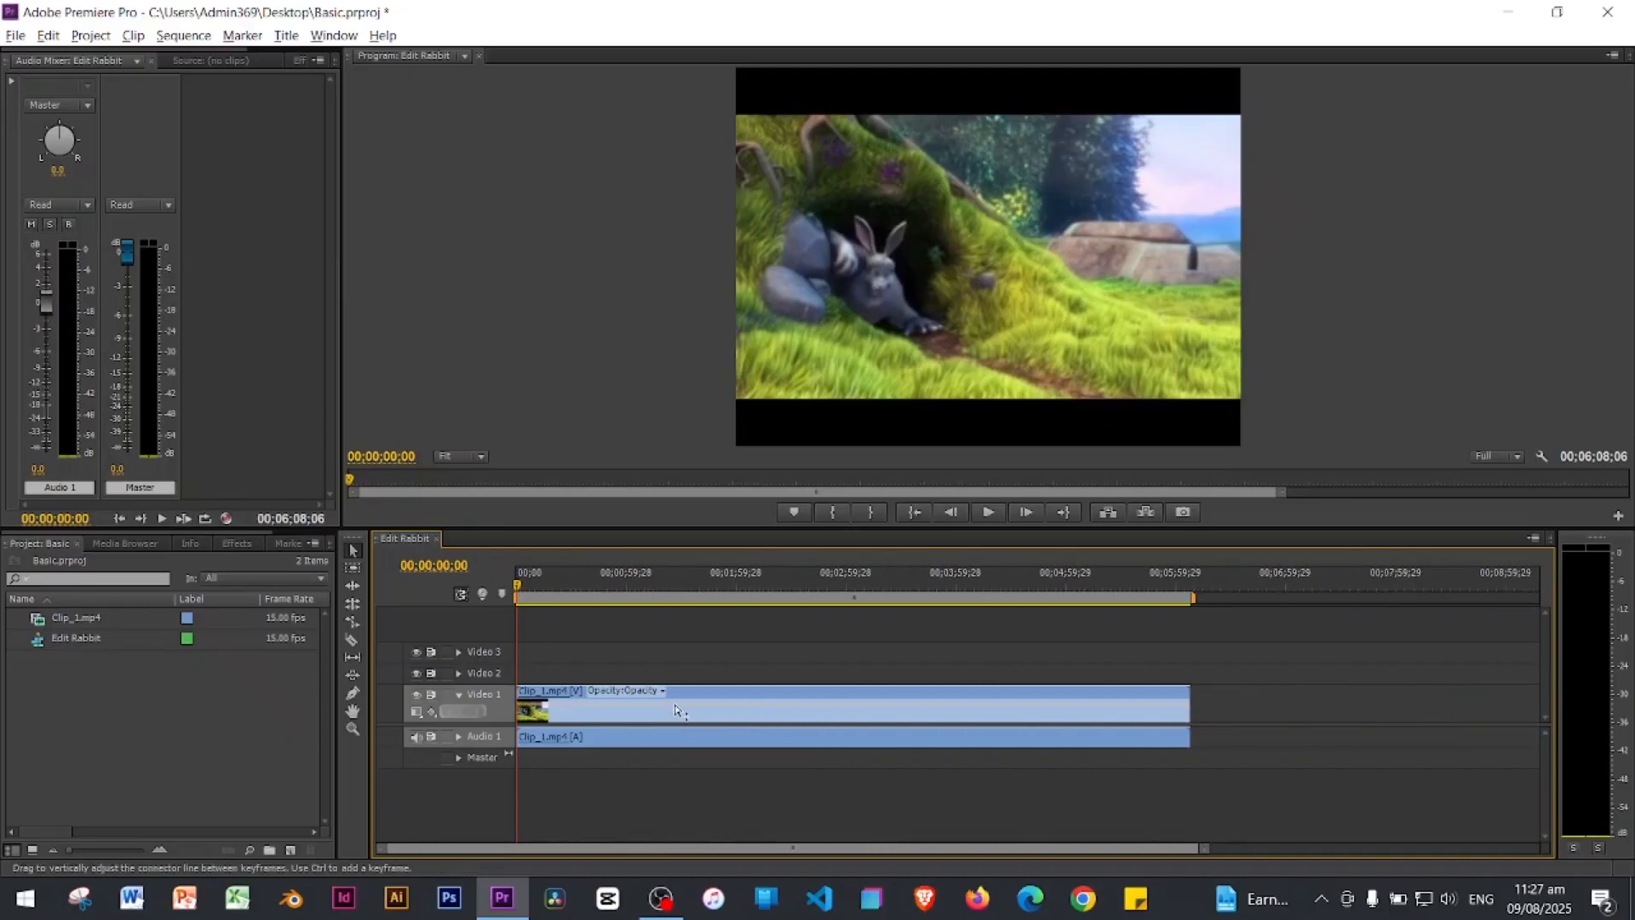
{"action": "scroll", "coordinate": [684, 812], "scroll_direction": "up", "scroll_amount": 1}
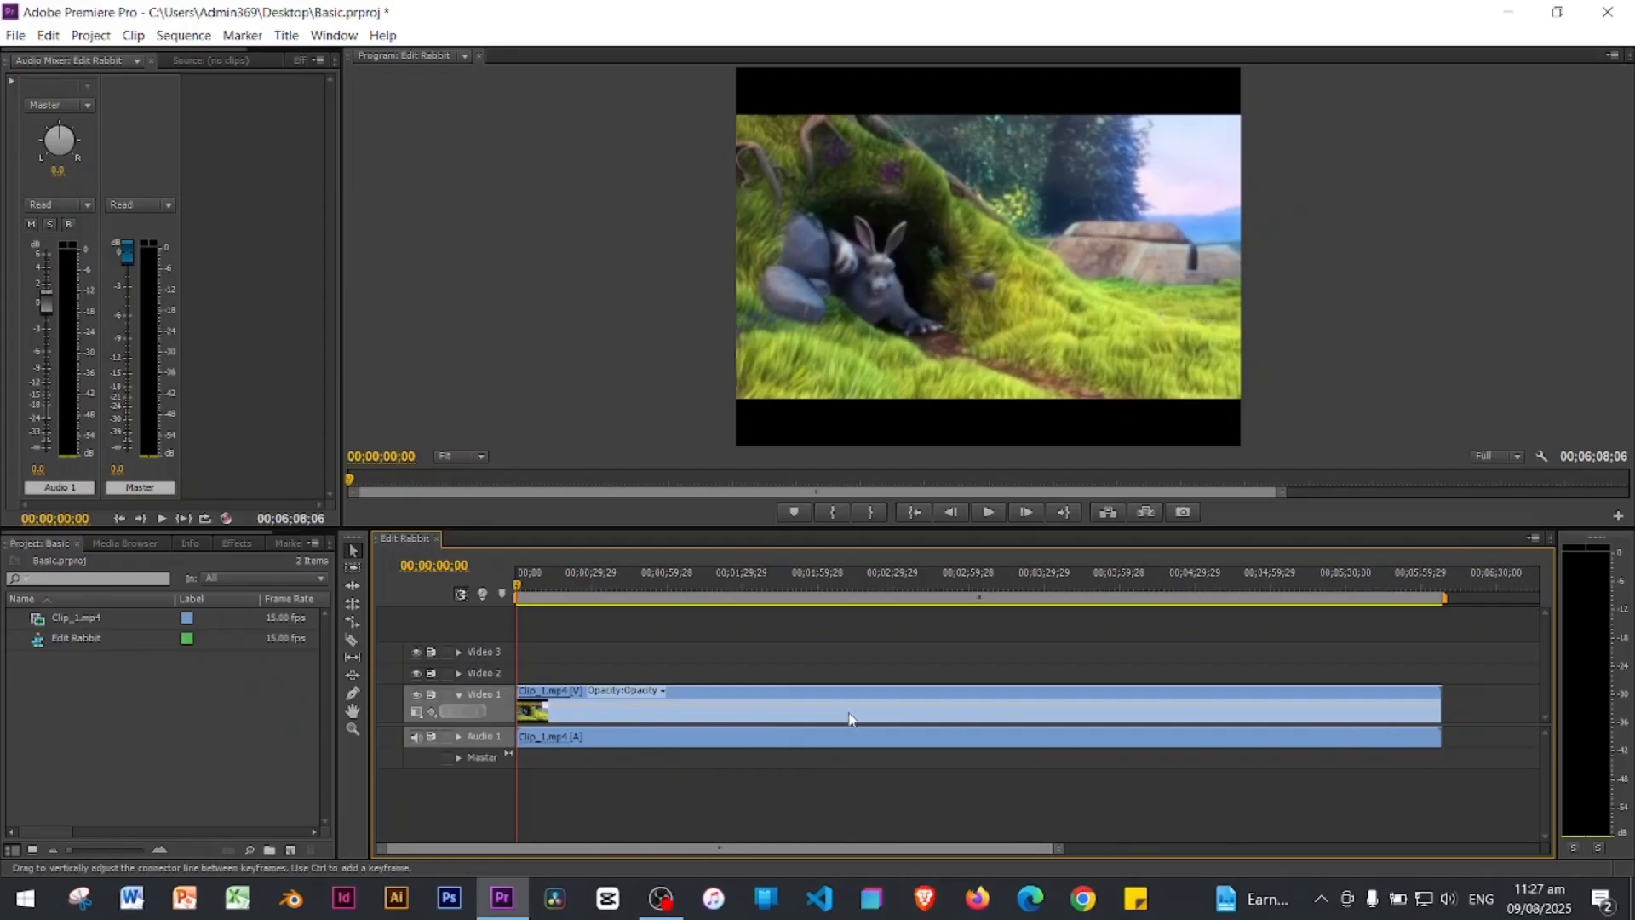
{"action": "left_click", "coordinate": [353, 641]}
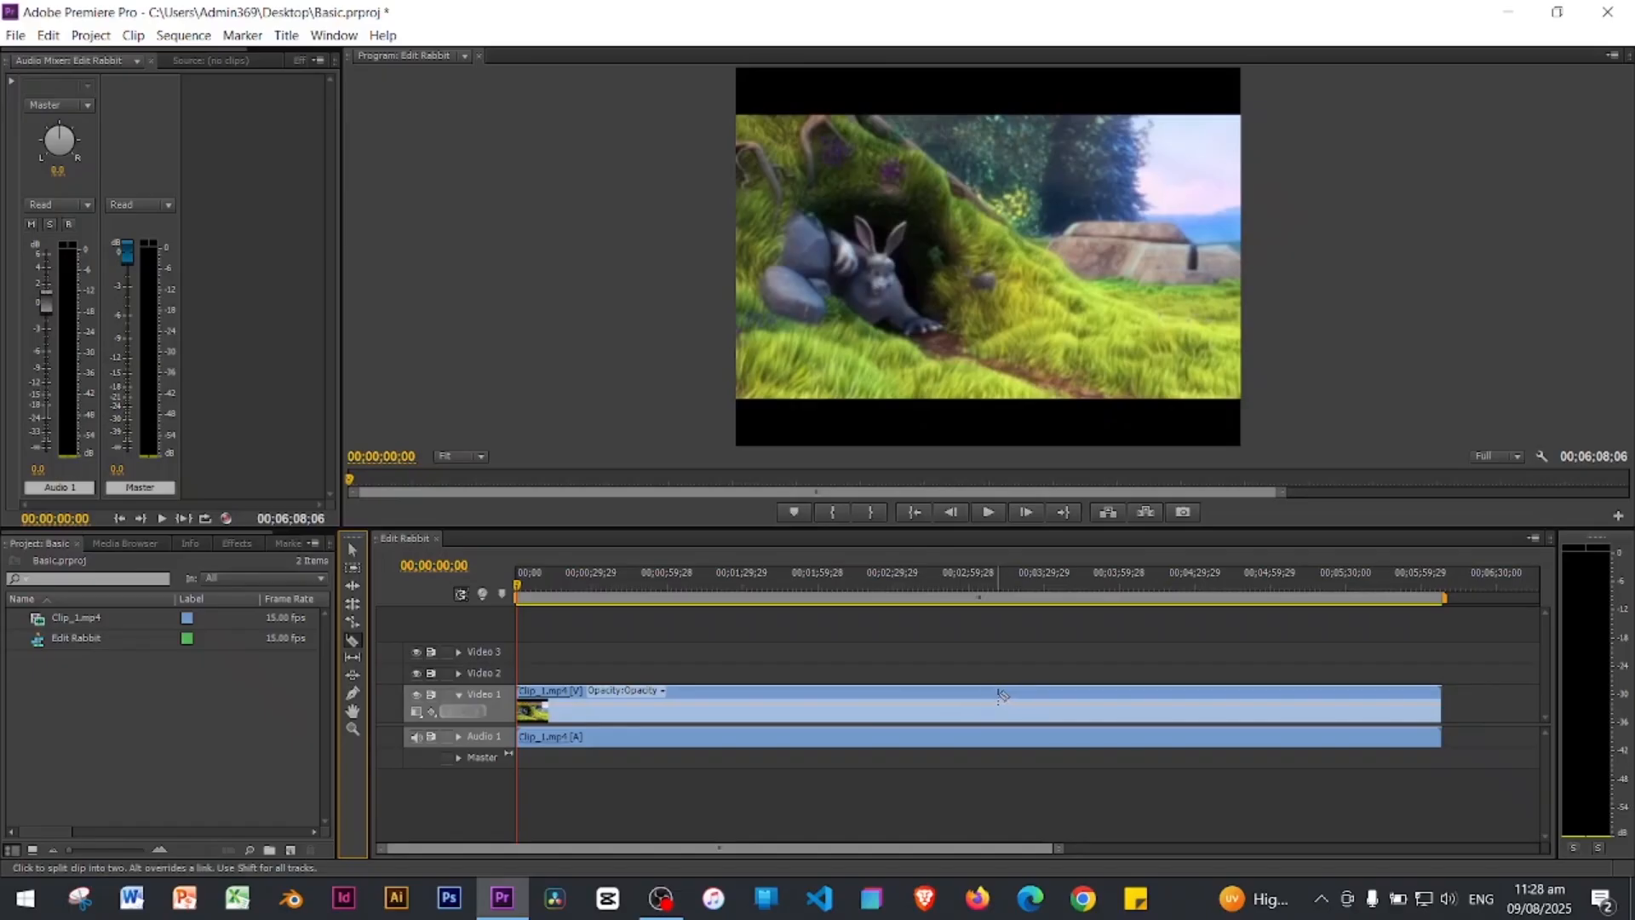
{"action": "left_click", "coordinate": [915, 700]}
{"action": "left_click", "coordinate": [1110, 708]}
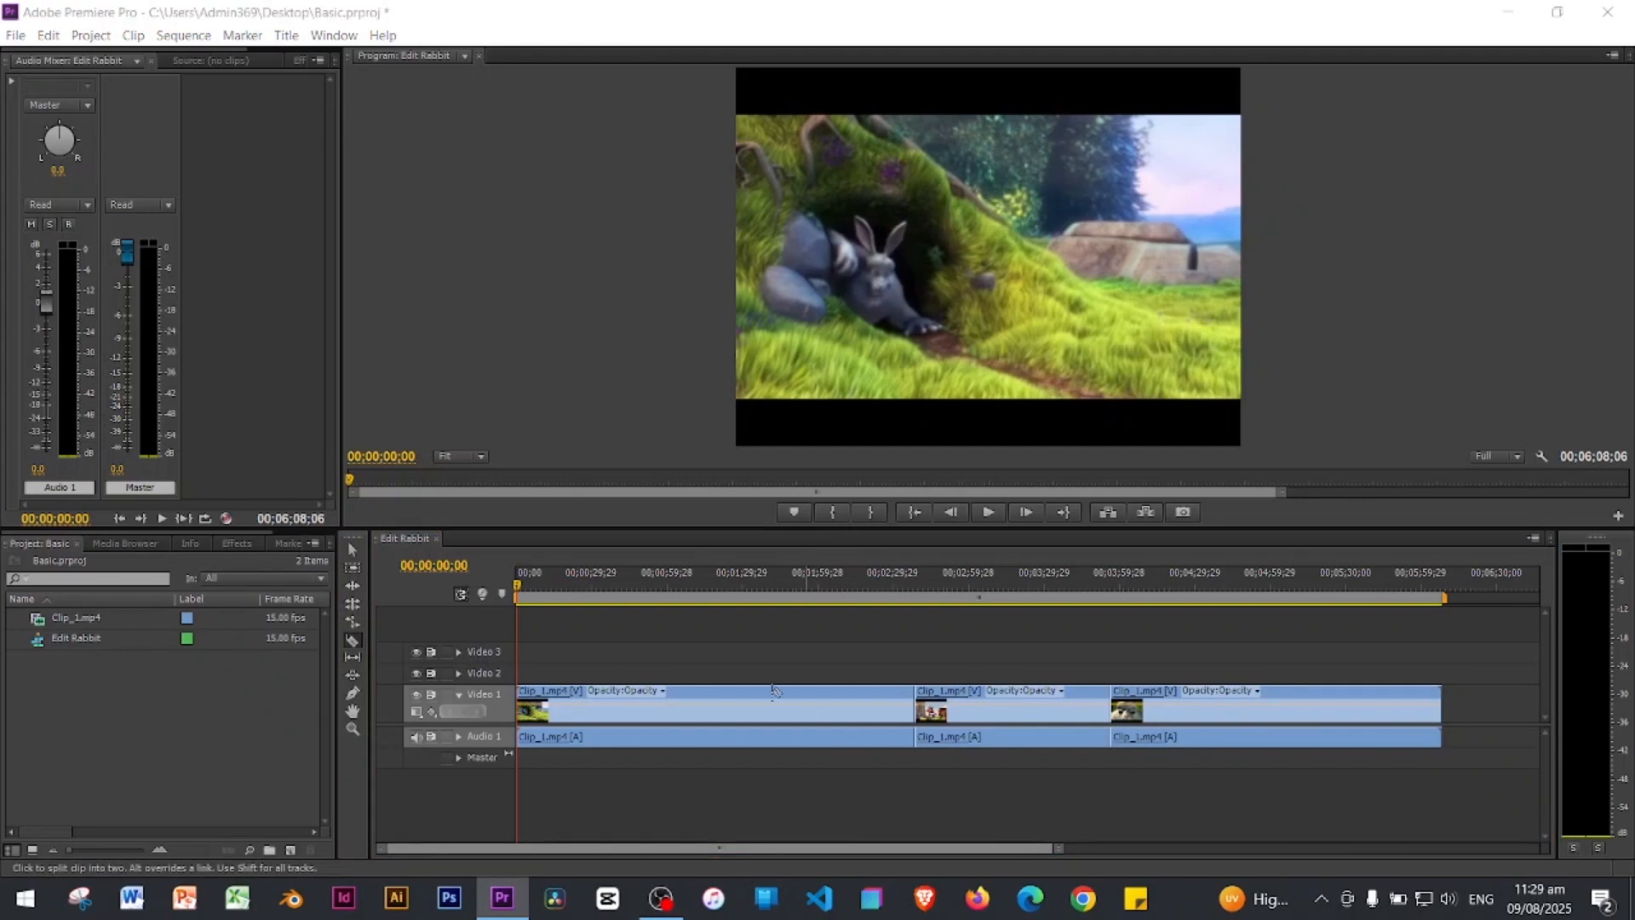
Step: Move the middle segment beyond the end of the third one on Video 1 and return it to the gap between its neighbours
{"action": "left_click", "coordinate": [351, 644]}
{"action": "key", "text": "minus"}
{"action": "left_click", "coordinate": [354, 550]}
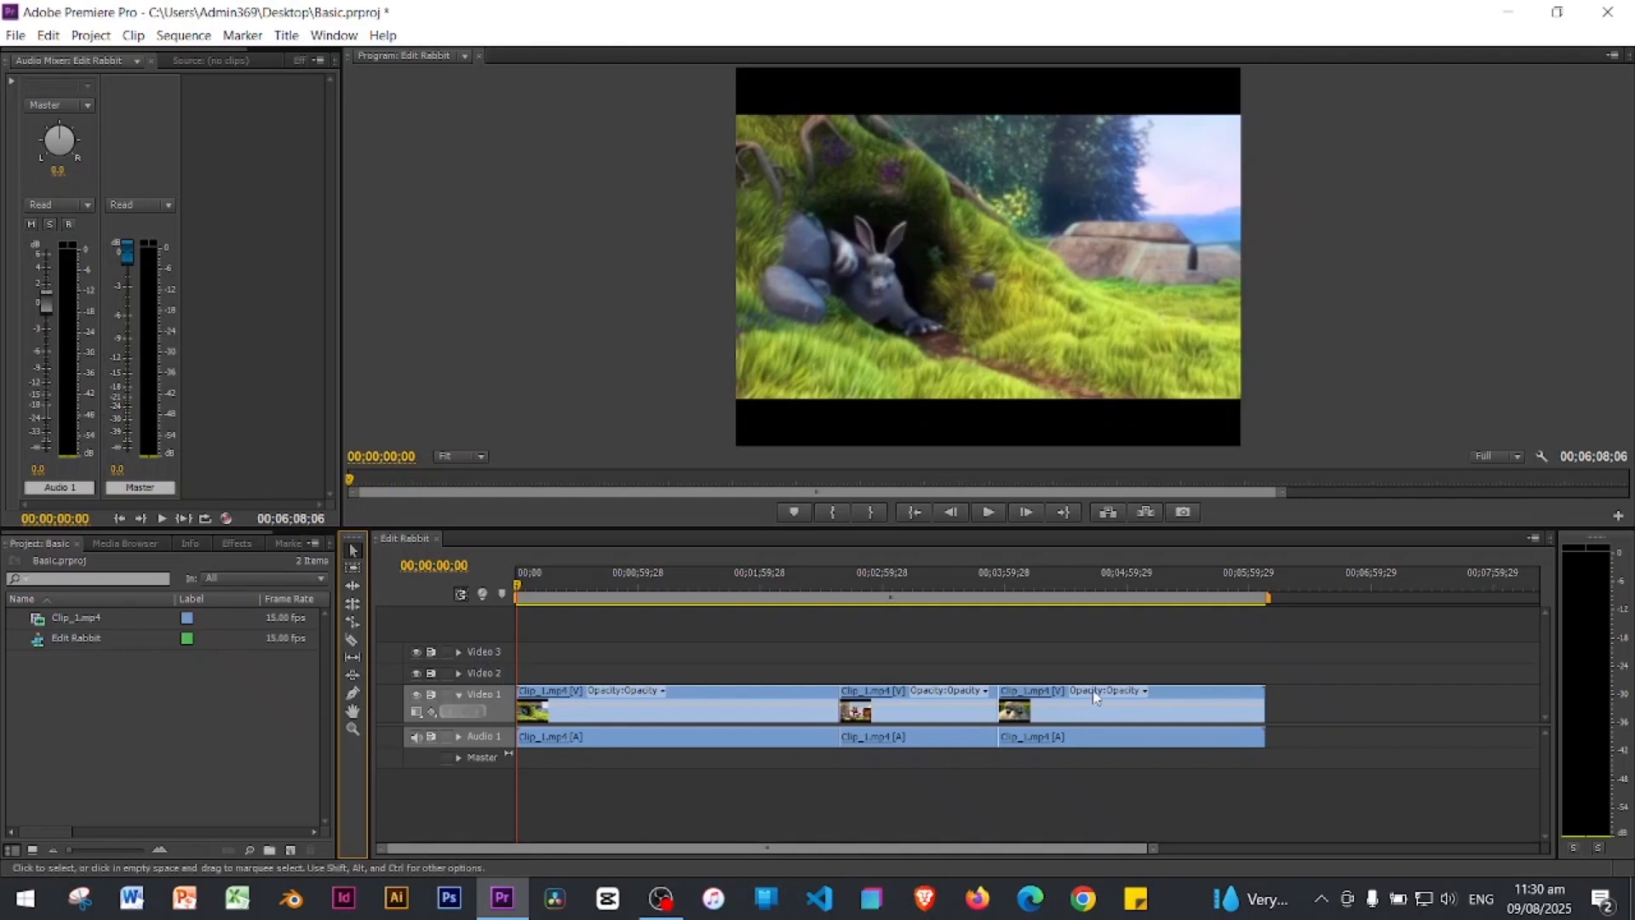
{"action": "left_click", "coordinate": [913, 691]}
{"action": "left_click", "coordinate": [905, 703]}
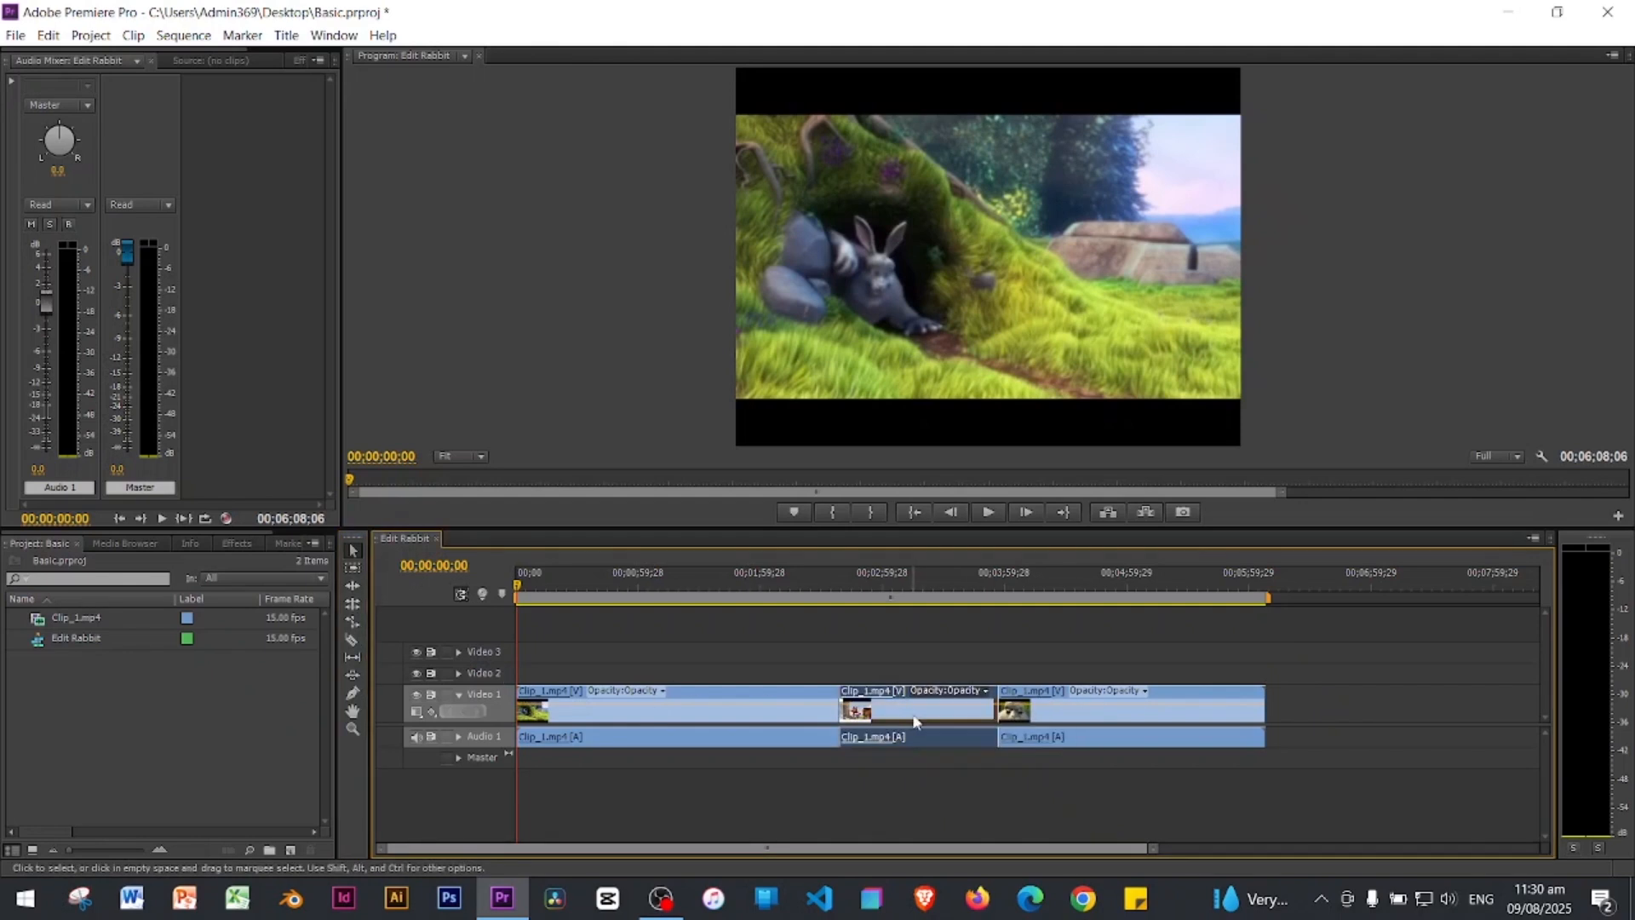
{"action": "left_click_drag", "start_coordinate": [913, 721], "coordinate": [958, 722]}
{"action": "left_click_drag", "start_coordinate": [969, 719], "coordinate": [912, 715]}
{"action": "left_click_drag", "start_coordinate": [931, 730], "coordinate": [938, 733]}
{"action": "mouse_move", "coordinate": [938, 717]}
{"action": "left_mouse_down"}
{"action": "mouse_move", "coordinate": [955, 730]}
{"action": "mouse_move", "coordinate": [937, 734]}
{"action": "left_mouse_up"}
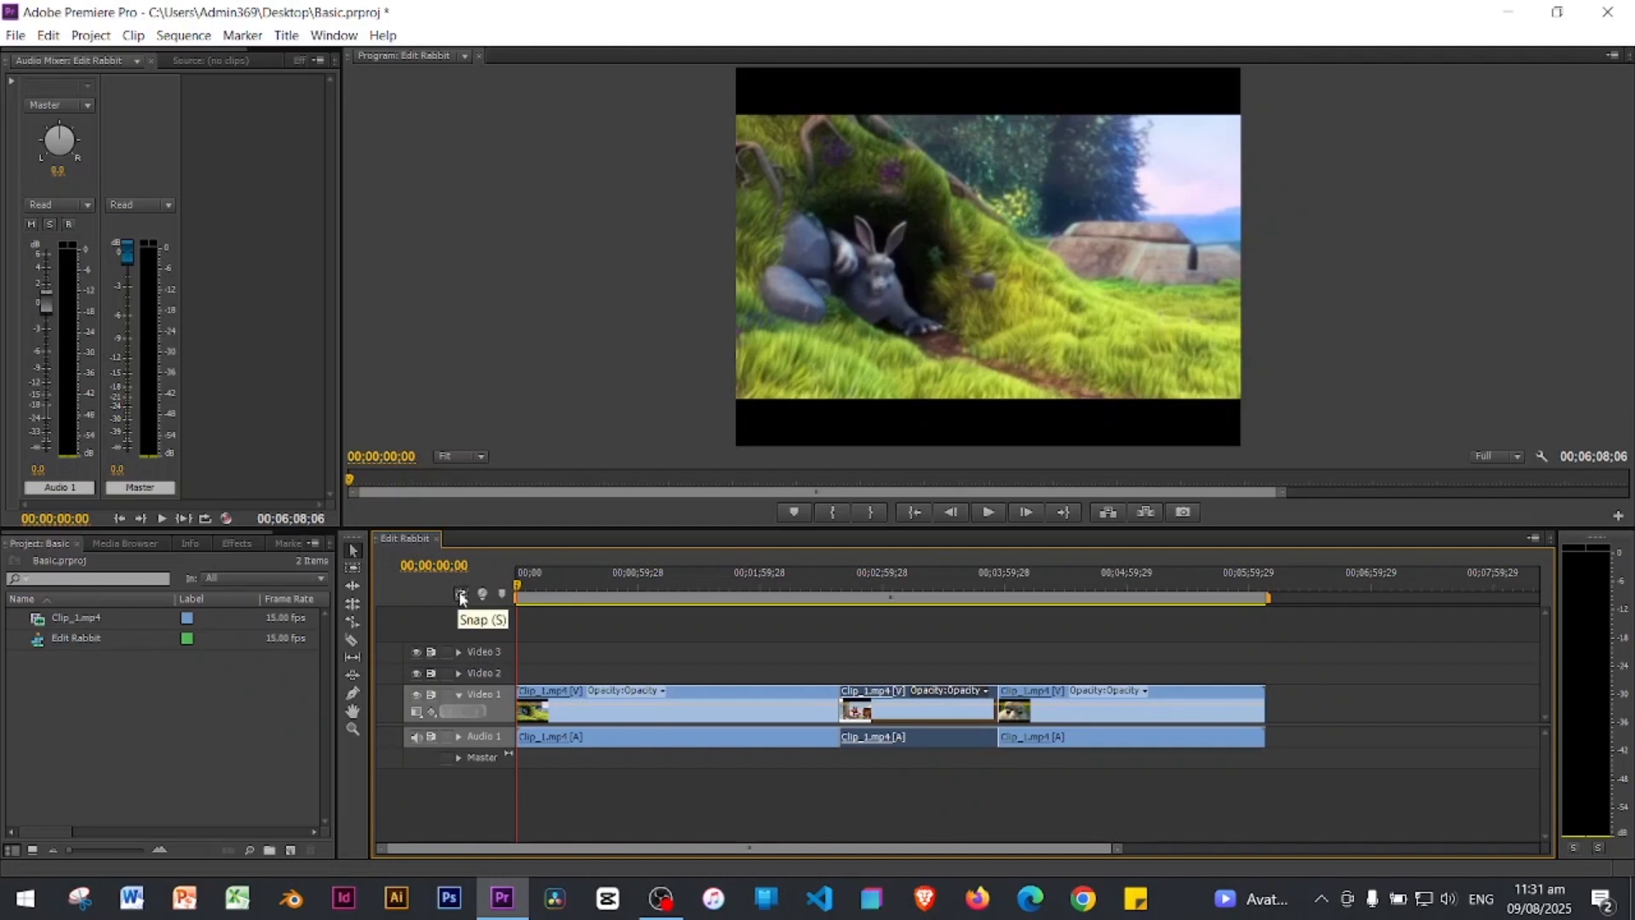
{"action": "mouse_move", "coordinate": [924, 719]}
{"action": "left_mouse_down"}
{"action": "mouse_move", "coordinate": [1393, 719]}
{"action": "mouse_move", "coordinate": [1059, 719]}
{"action": "mouse_move", "coordinate": [954, 713]}
{"action": "mouse_move", "coordinate": [935, 695]}
{"action": "left_mouse_up"}
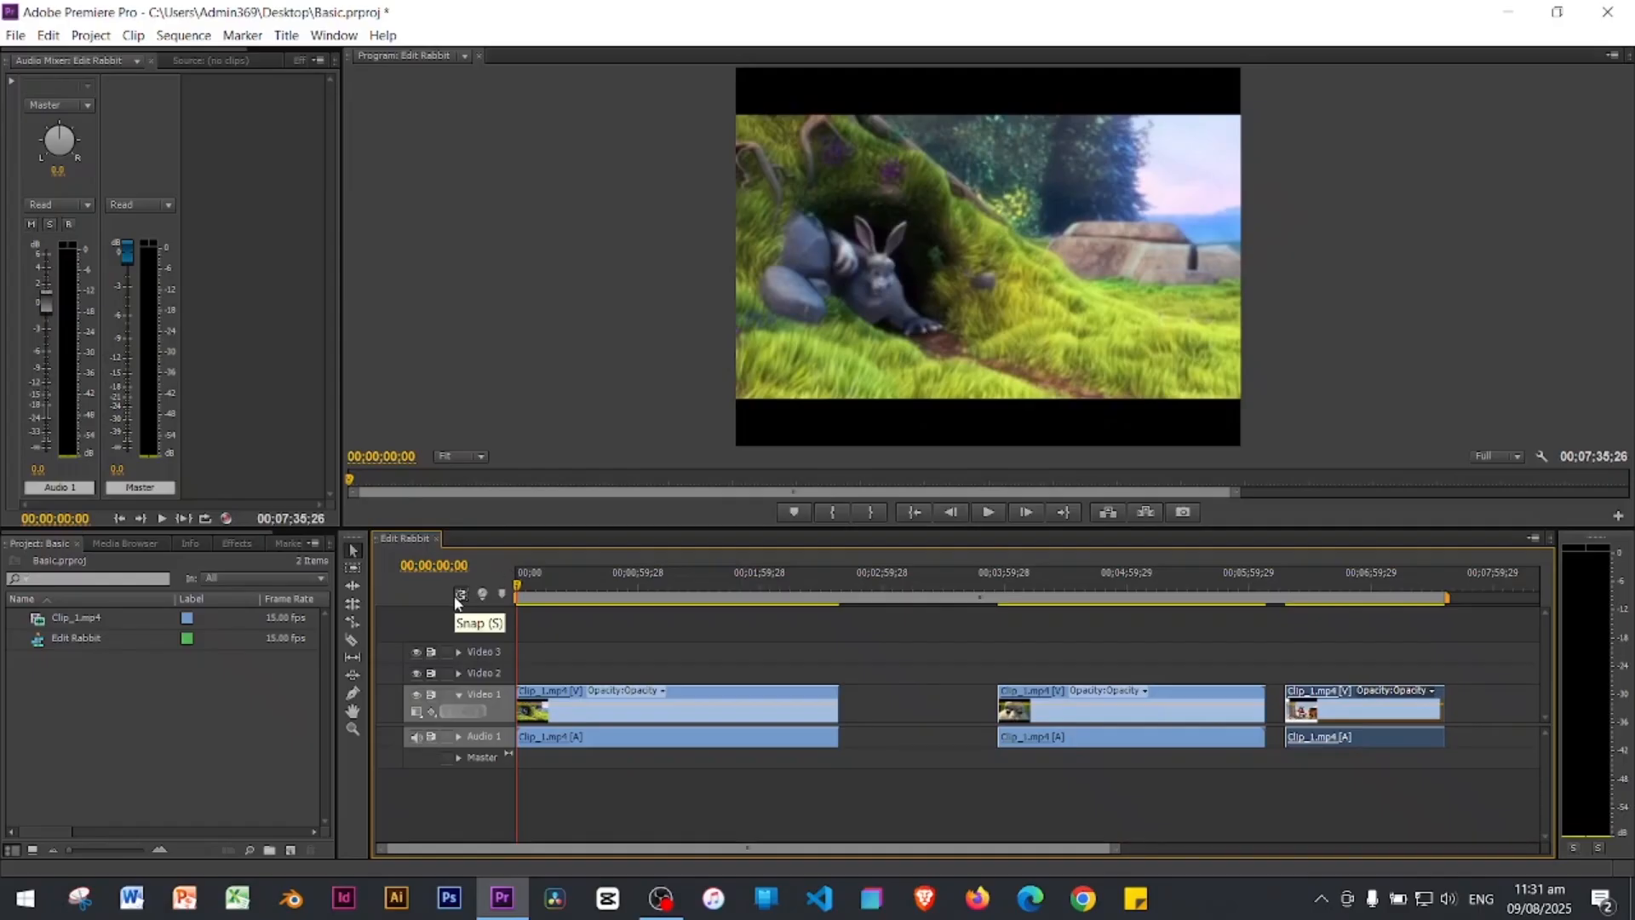
{"action": "left_click_drag", "start_coordinate": [1352, 713], "coordinate": [917, 712]}
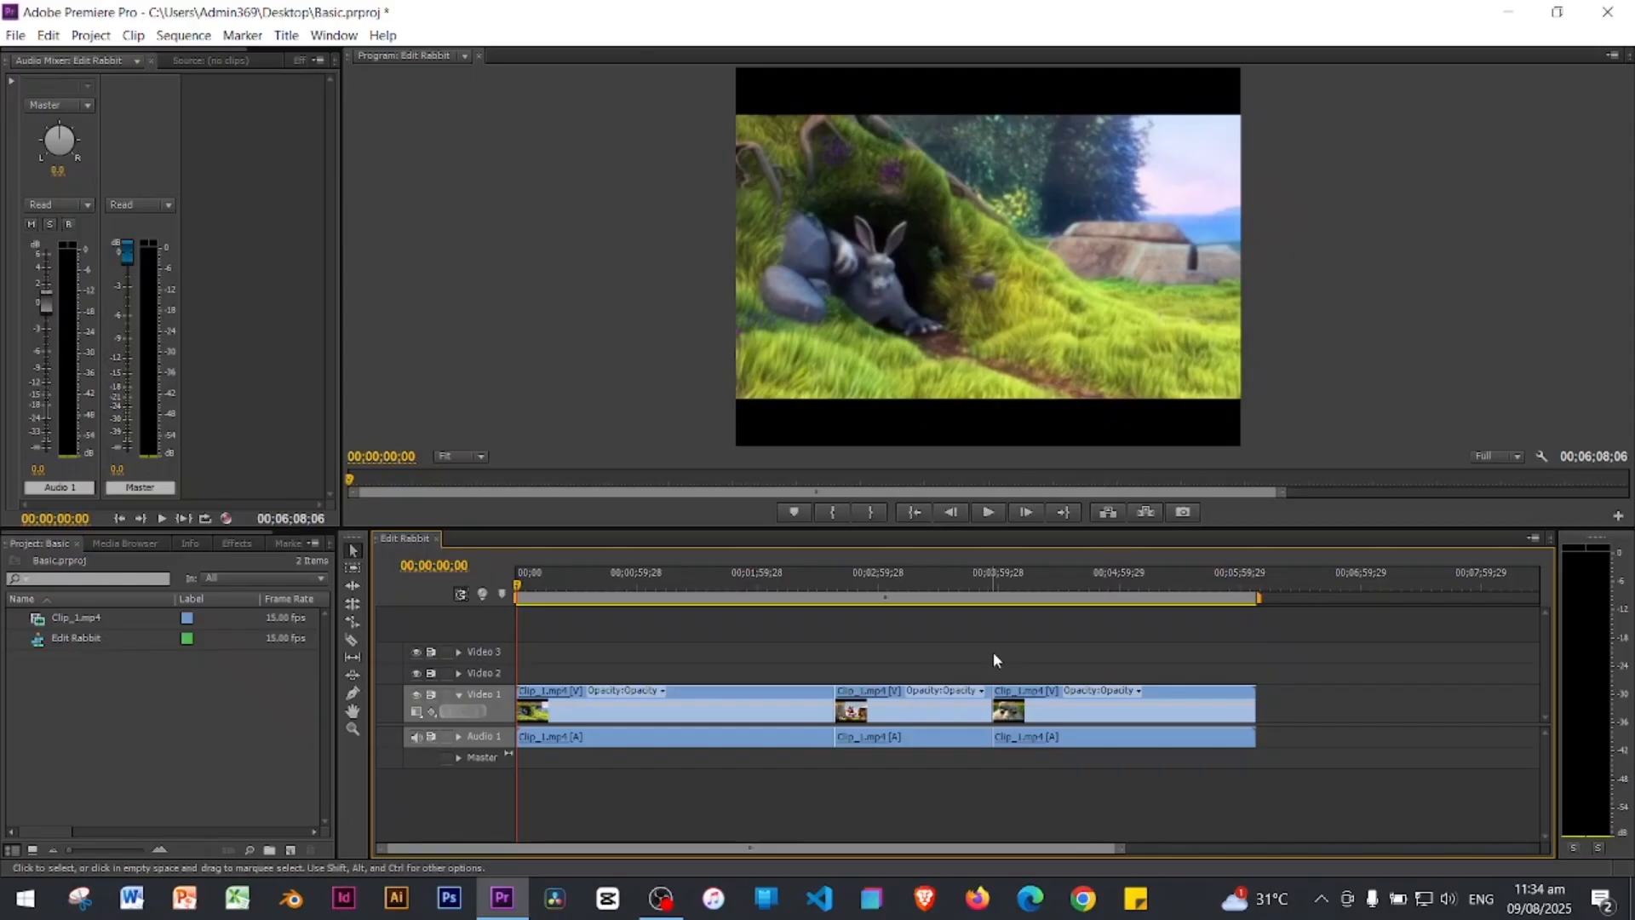
{"action": "key", "text": "minus"}
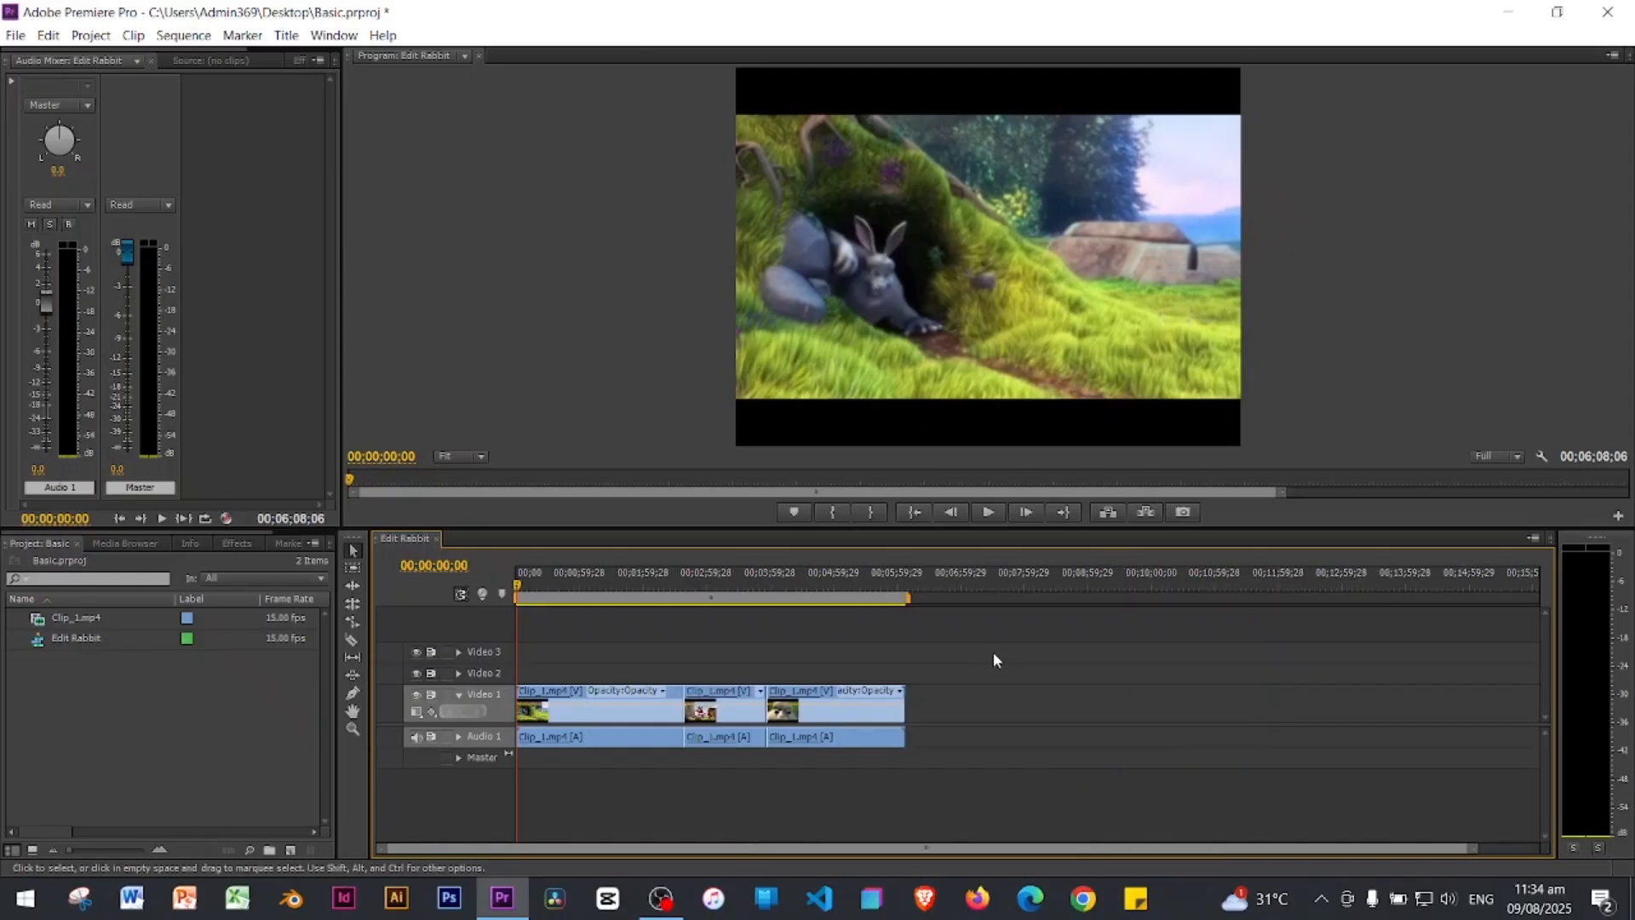
{"action": "key", "text": "equal"}
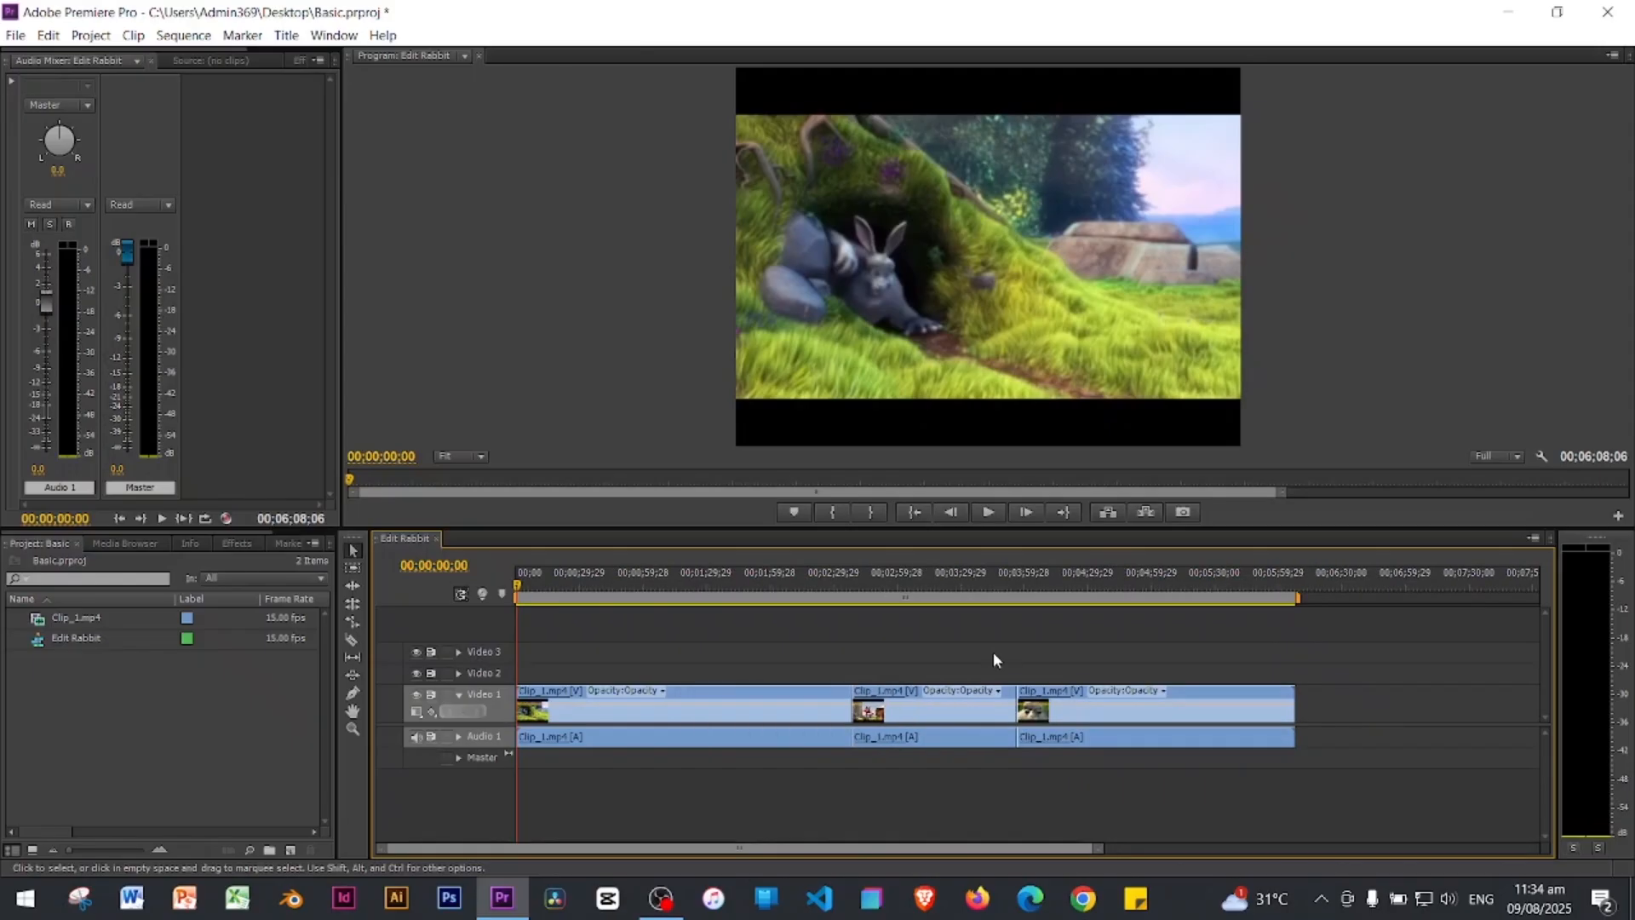
{"action": "key", "text": "equal"}
{"action": "key", "text": "minus"}
{"action": "key", "text": "minus"}
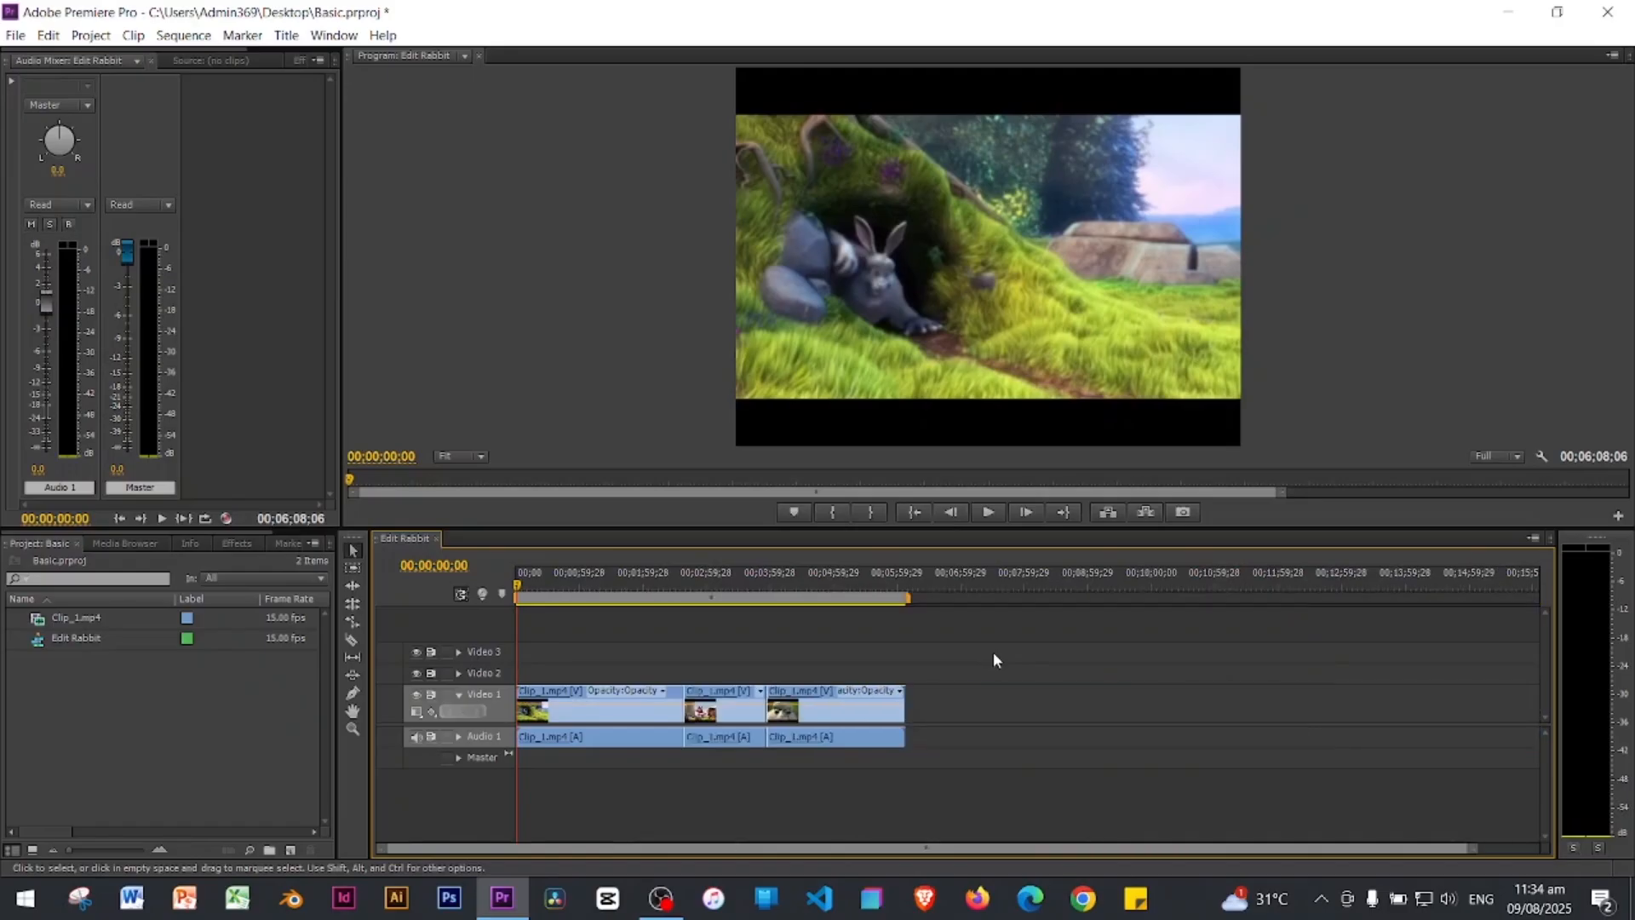
{"action": "key", "text": "equal"}
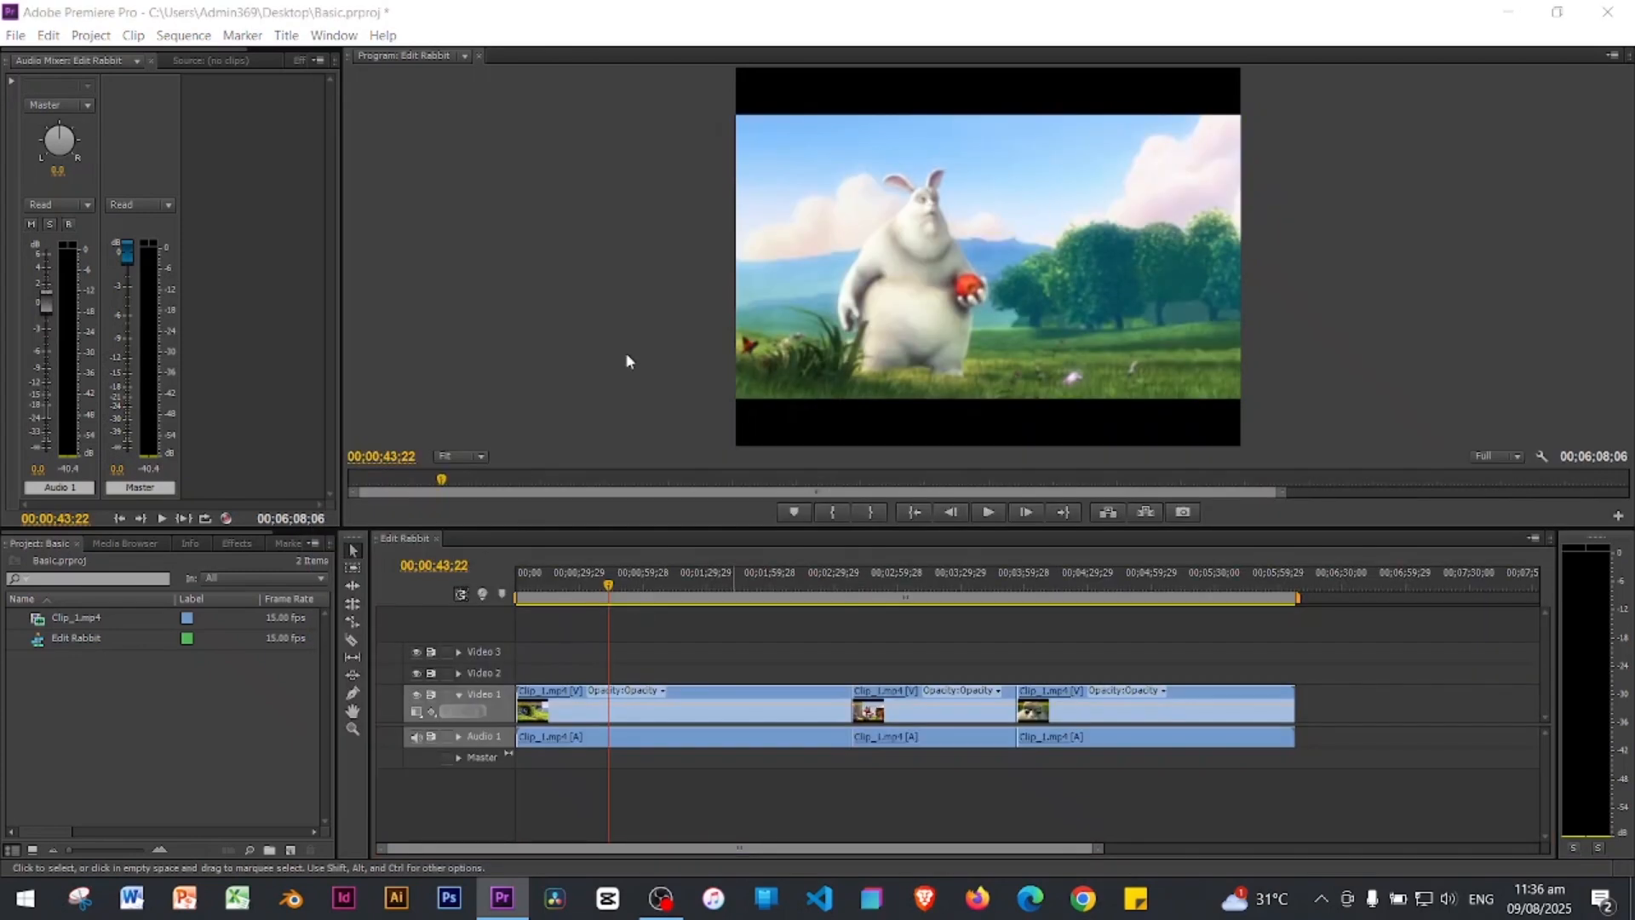
Step: Create a new title item named White Rabbit, keeping the default video settings
{"action": "right_click", "coordinate": [140, 708]}
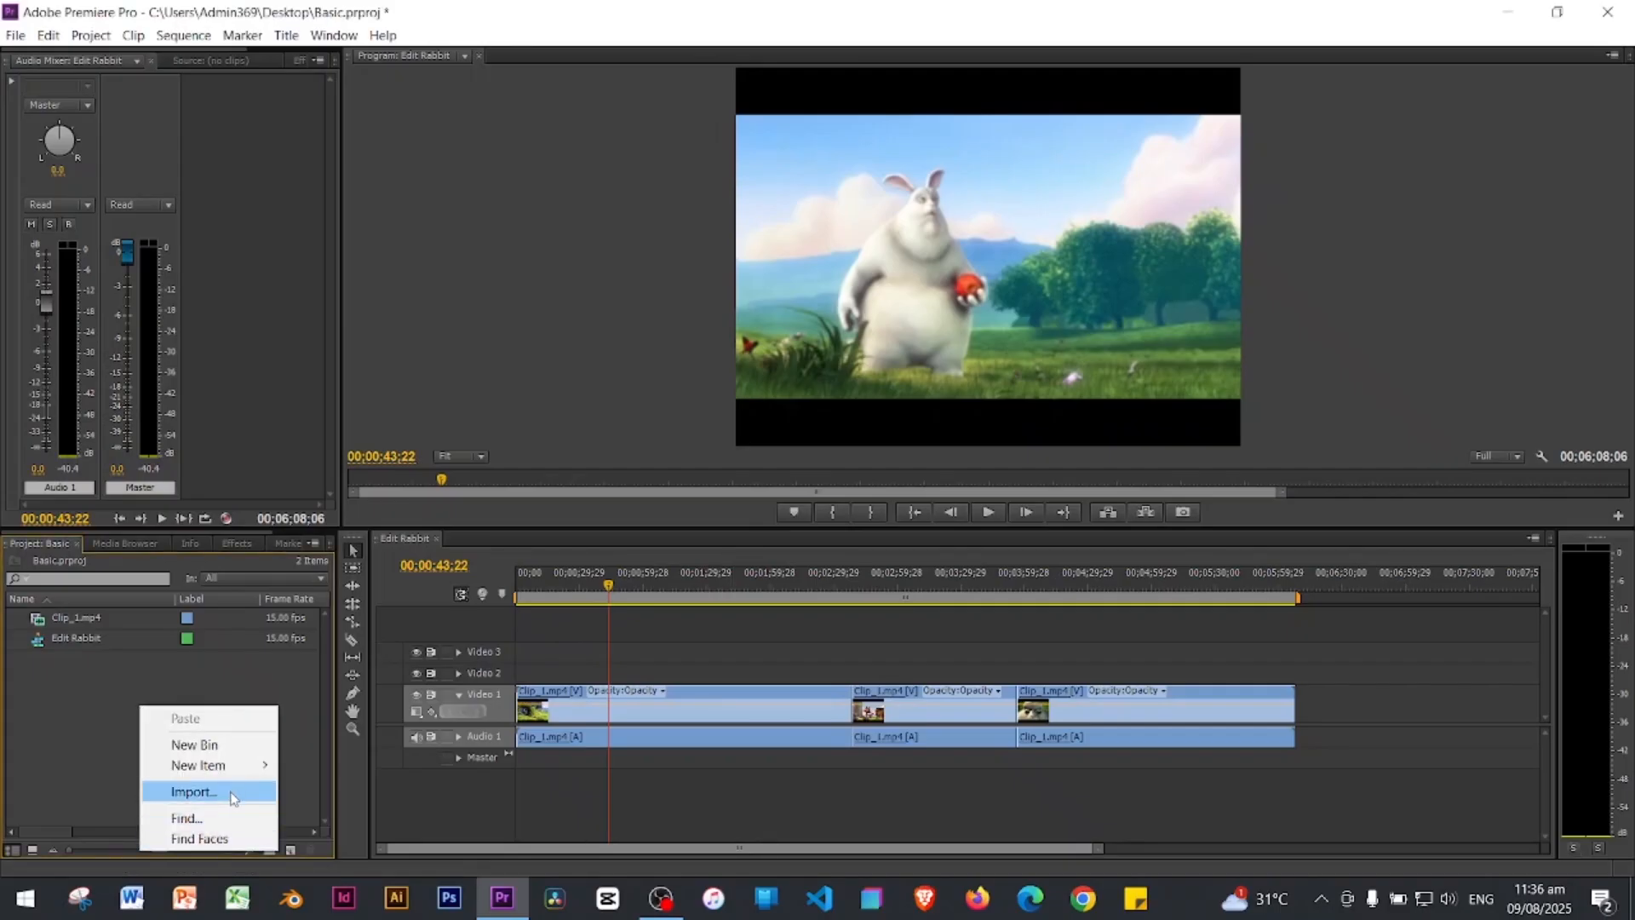
{"action": "right_click", "coordinate": [86, 690]}
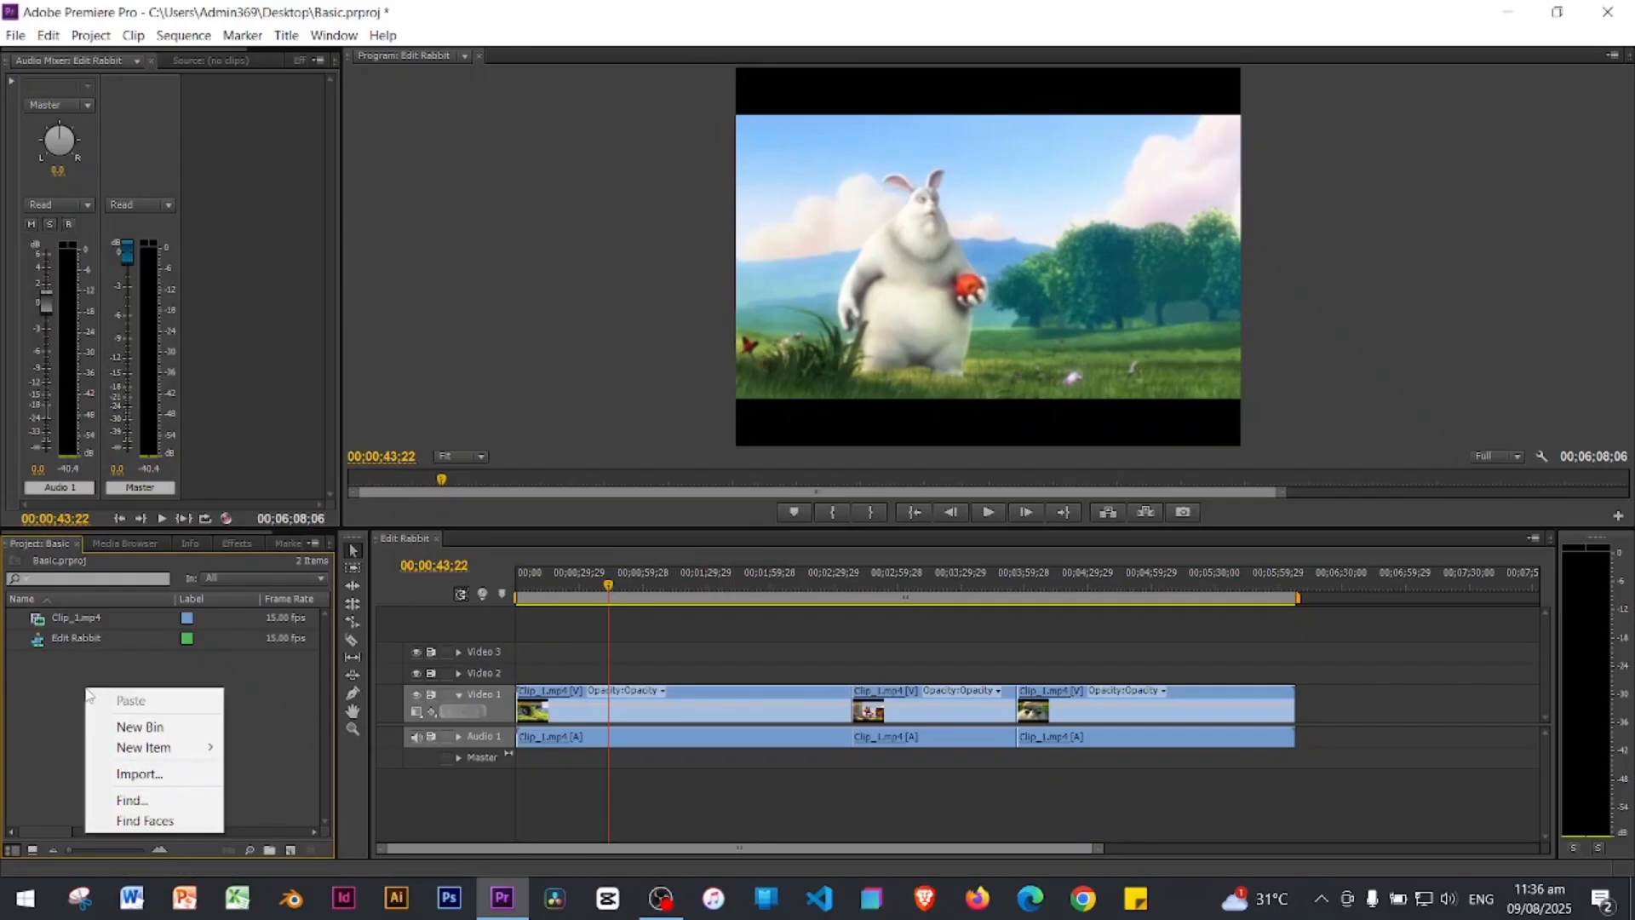
{"action": "mouse_move", "coordinate": [180, 754]}
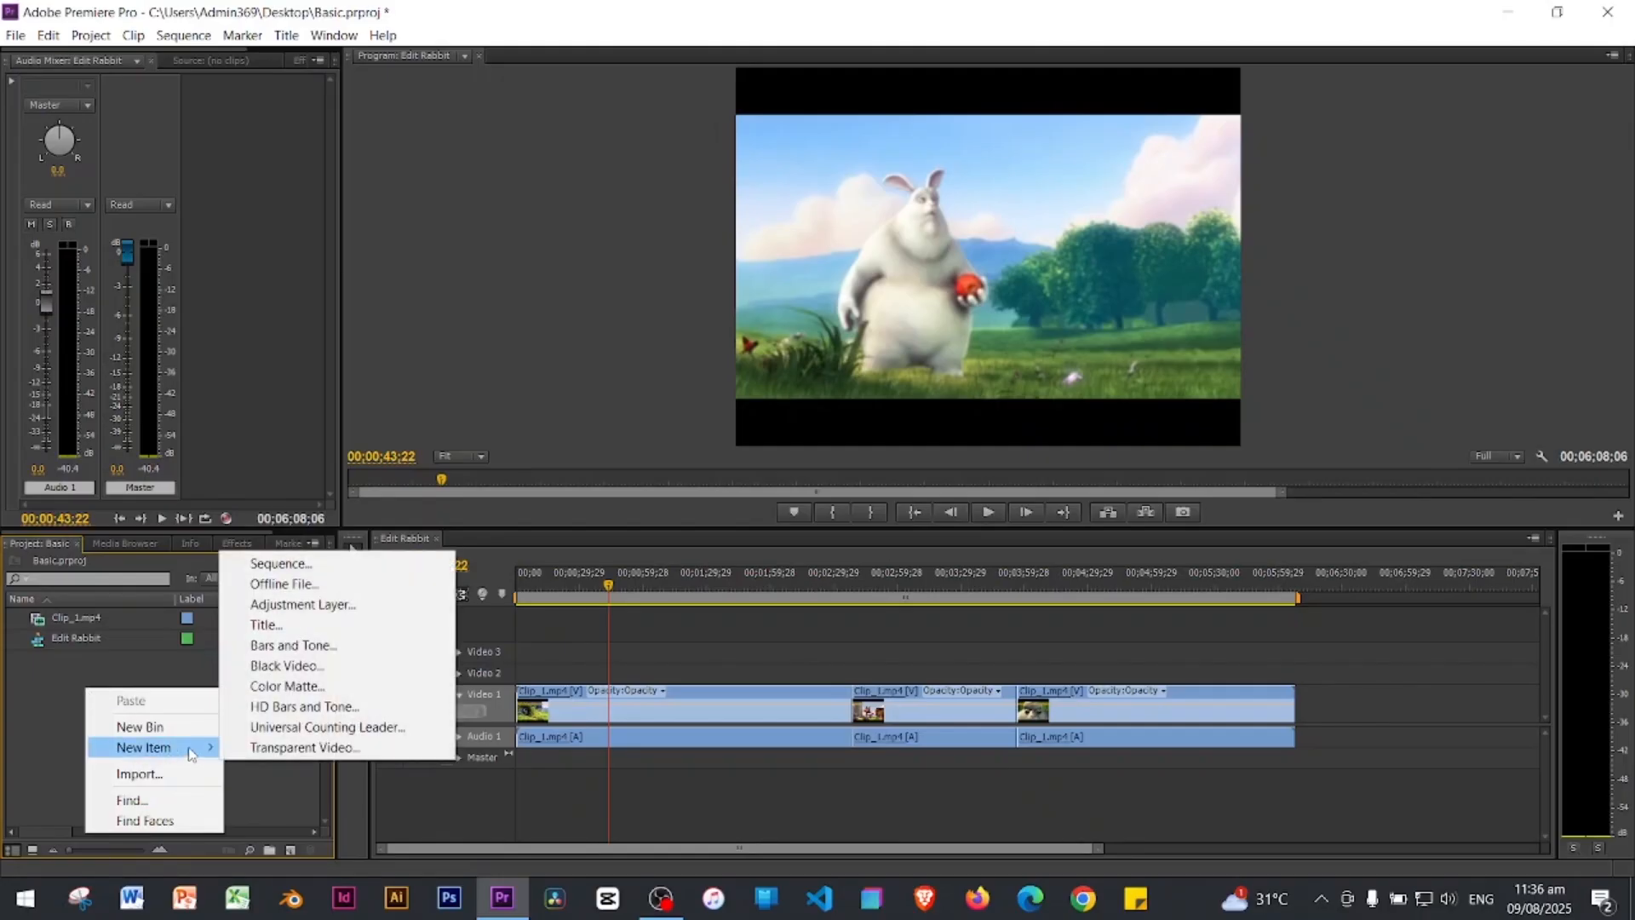
{"action": "left_click", "coordinate": [283, 625]}
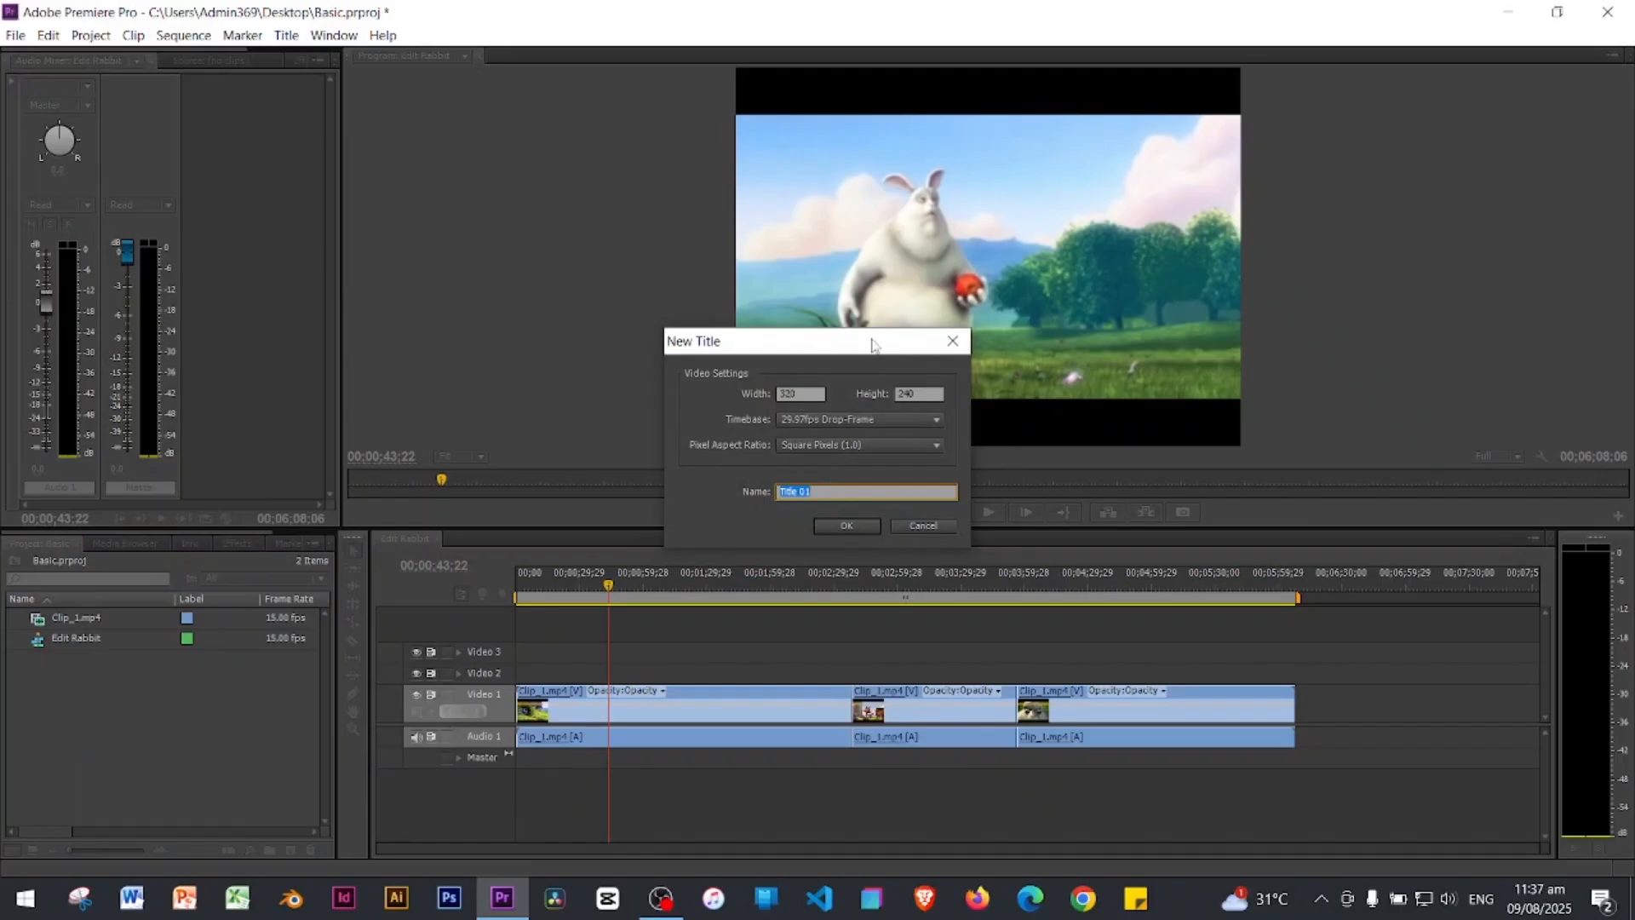
{"action": "left_click_drag", "start_coordinate": [851, 345], "coordinate": [578, 209]}
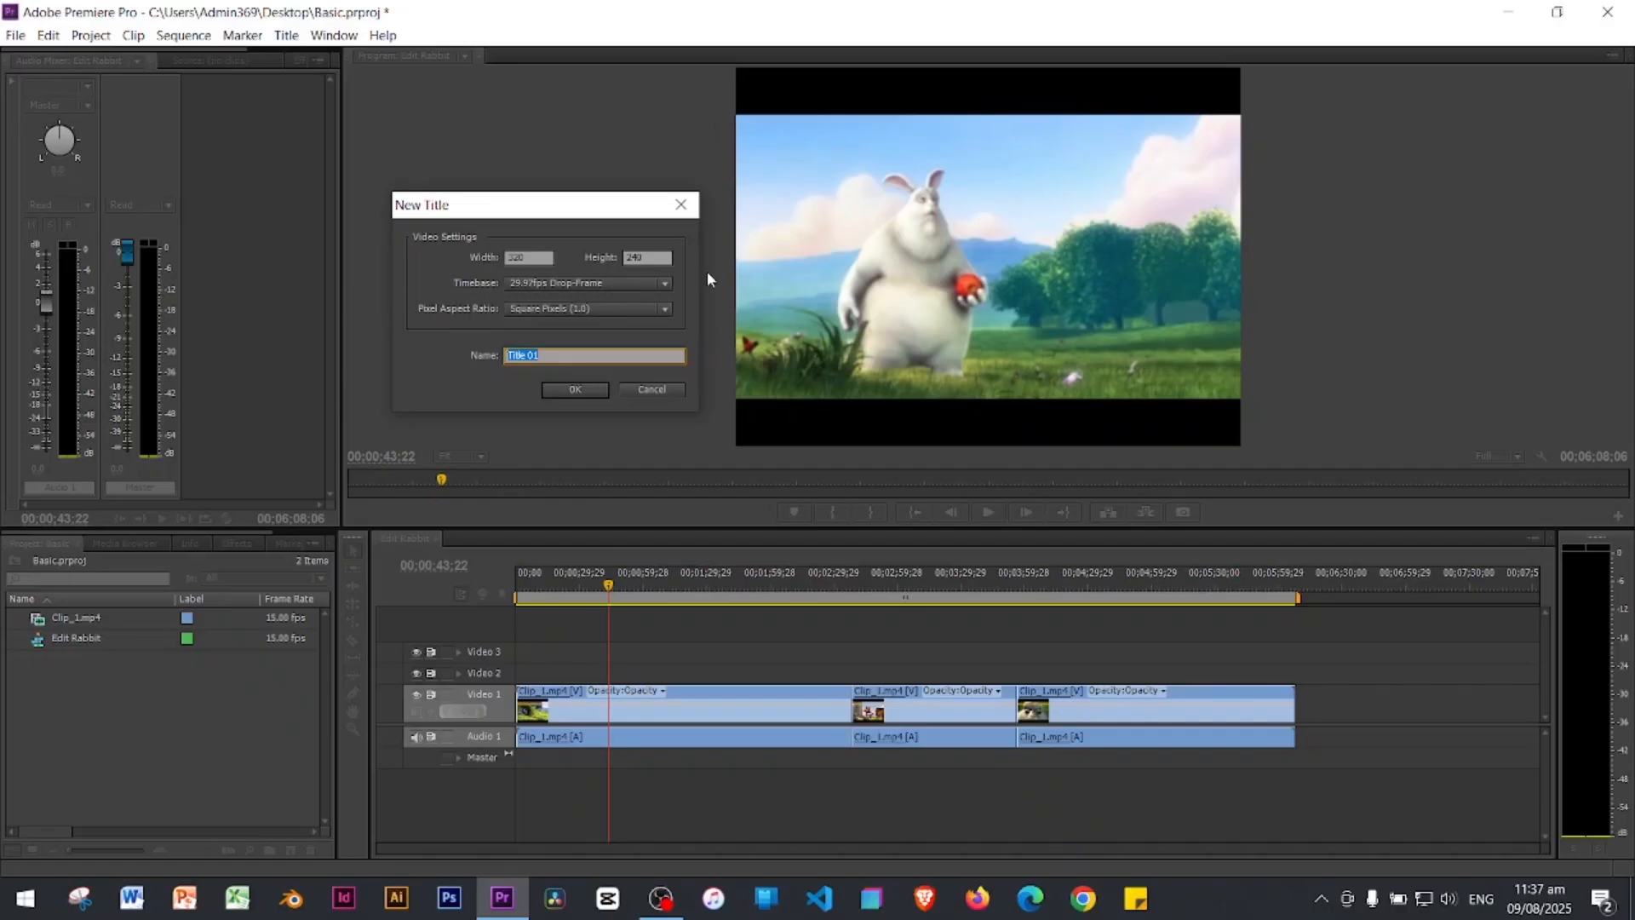
{"action": "left_click", "coordinate": [550, 353]}
{"action": "left_click", "coordinate": [545, 357]}
{"action": "left_click", "coordinate": [575, 389]}
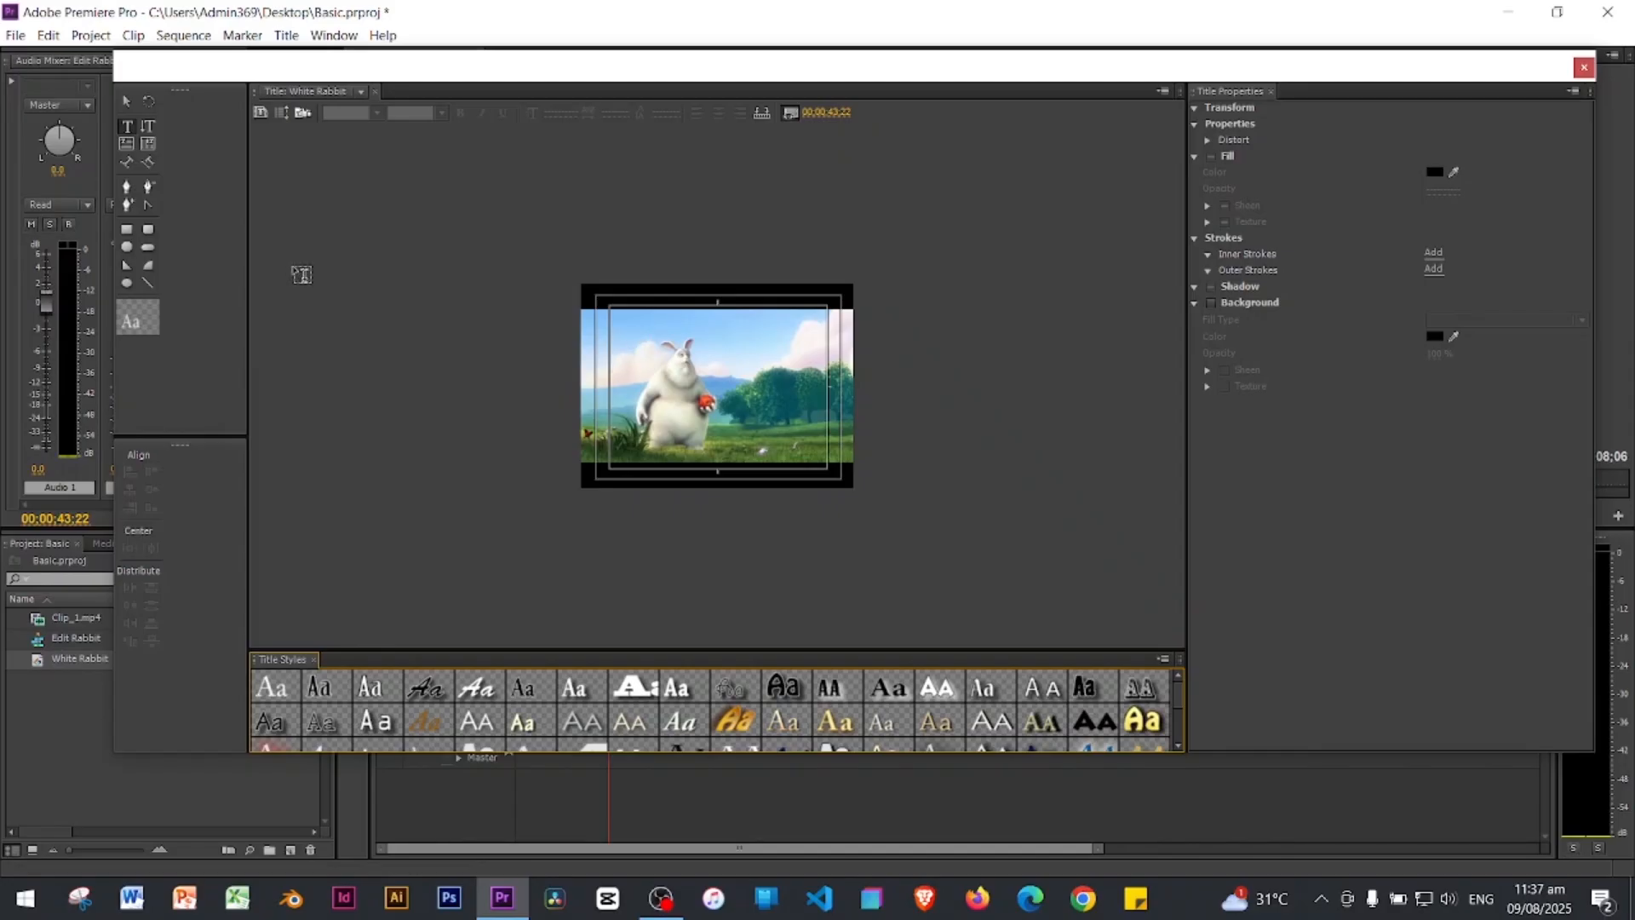
Step: Add the text "WhiteRabbit" above the rabbit near the upper edge of the title frame with the Type tool
{"action": "left_click", "coordinate": [129, 127]}
{"action": "left_click", "coordinate": [126, 130]}
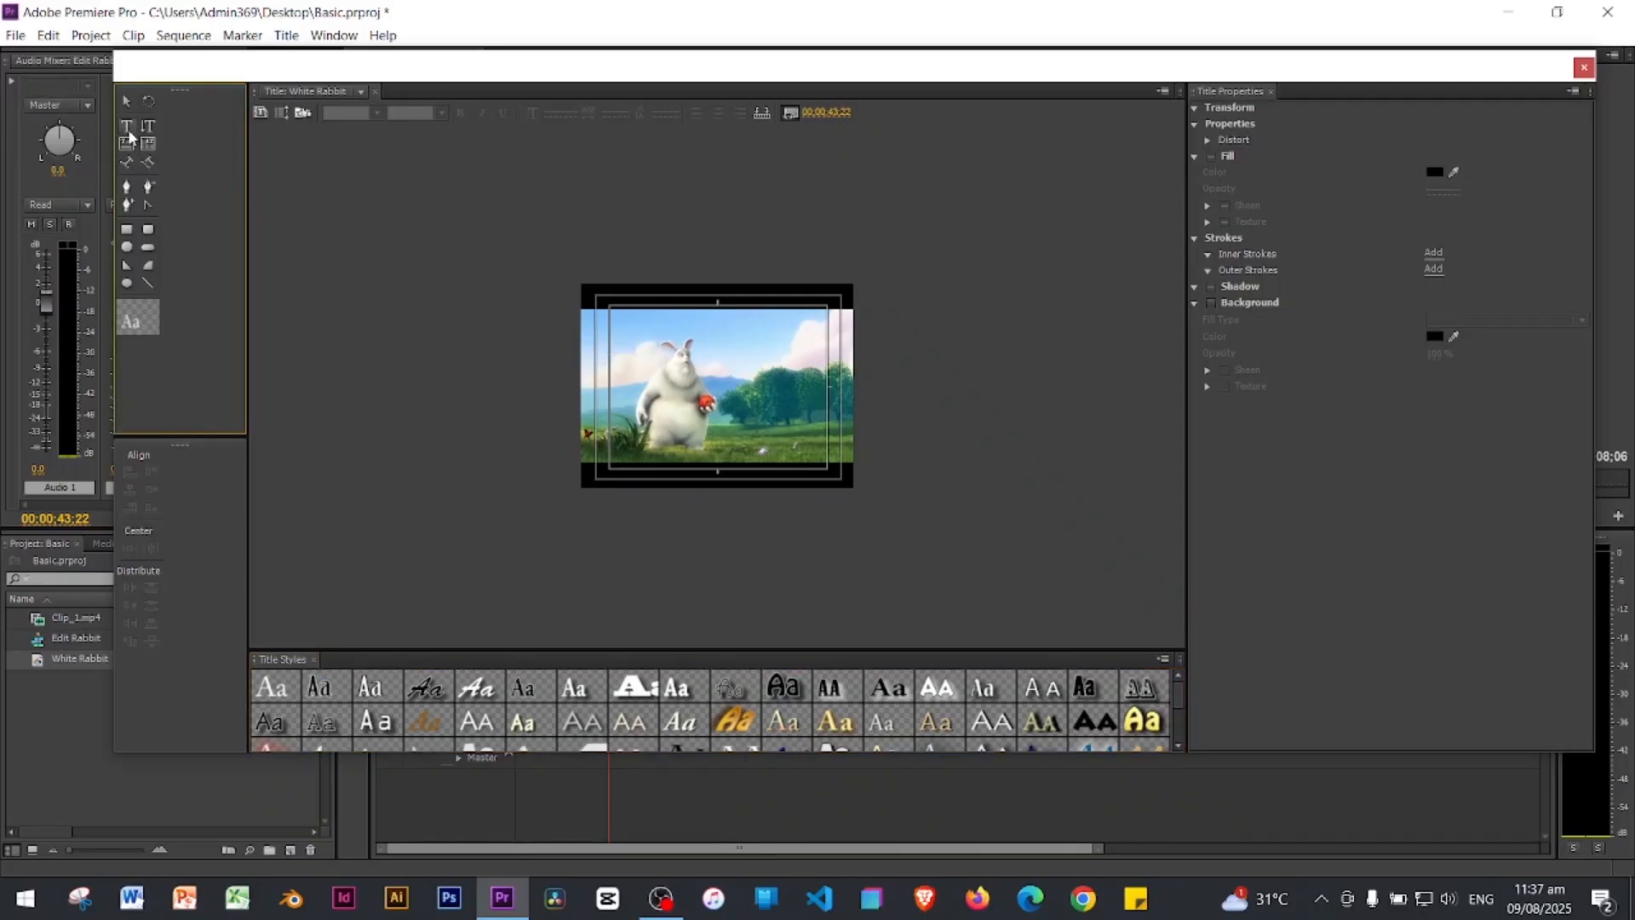
{"action": "left_click", "coordinate": [642, 335]}
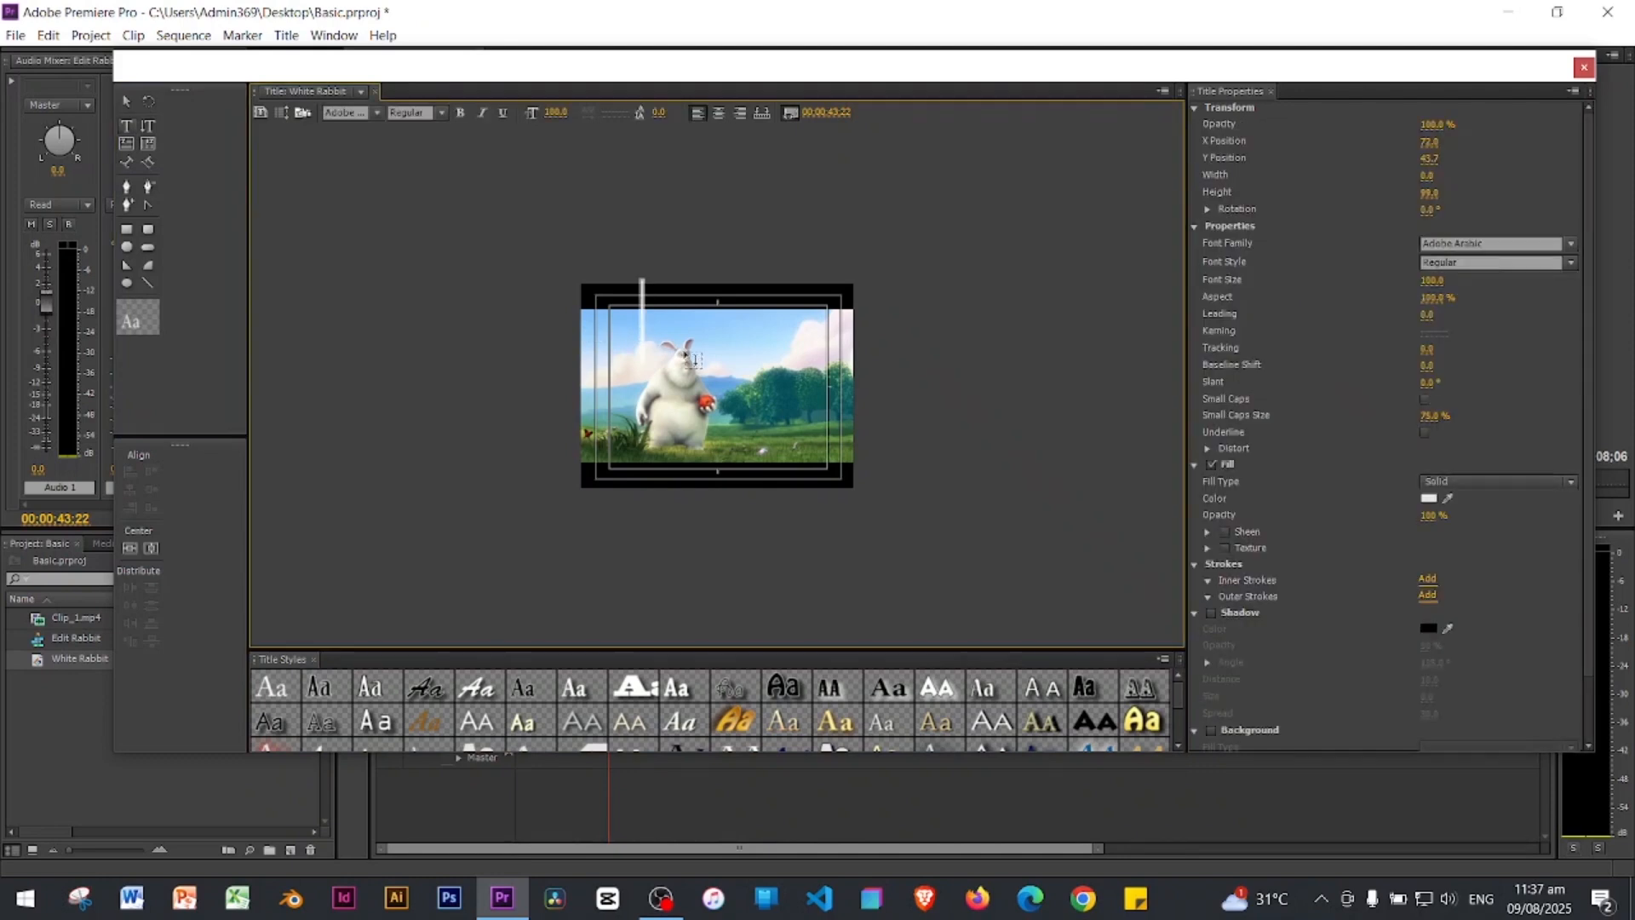
{"action": "type", "text": "W"}
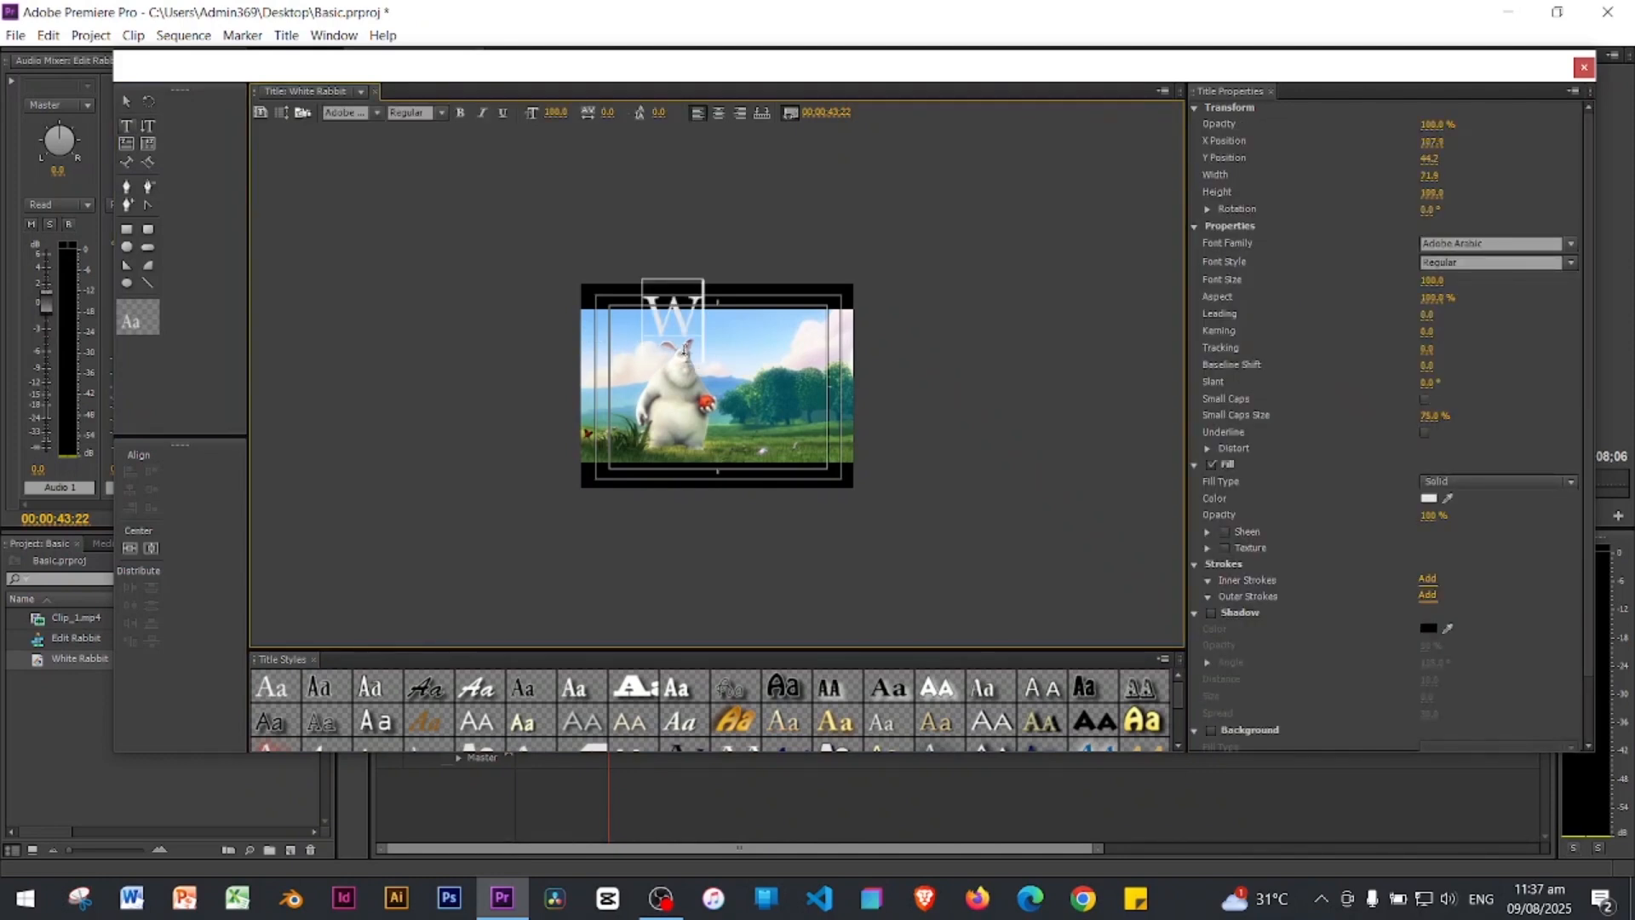
{"action": "type", "text": "hiteRabbit"}
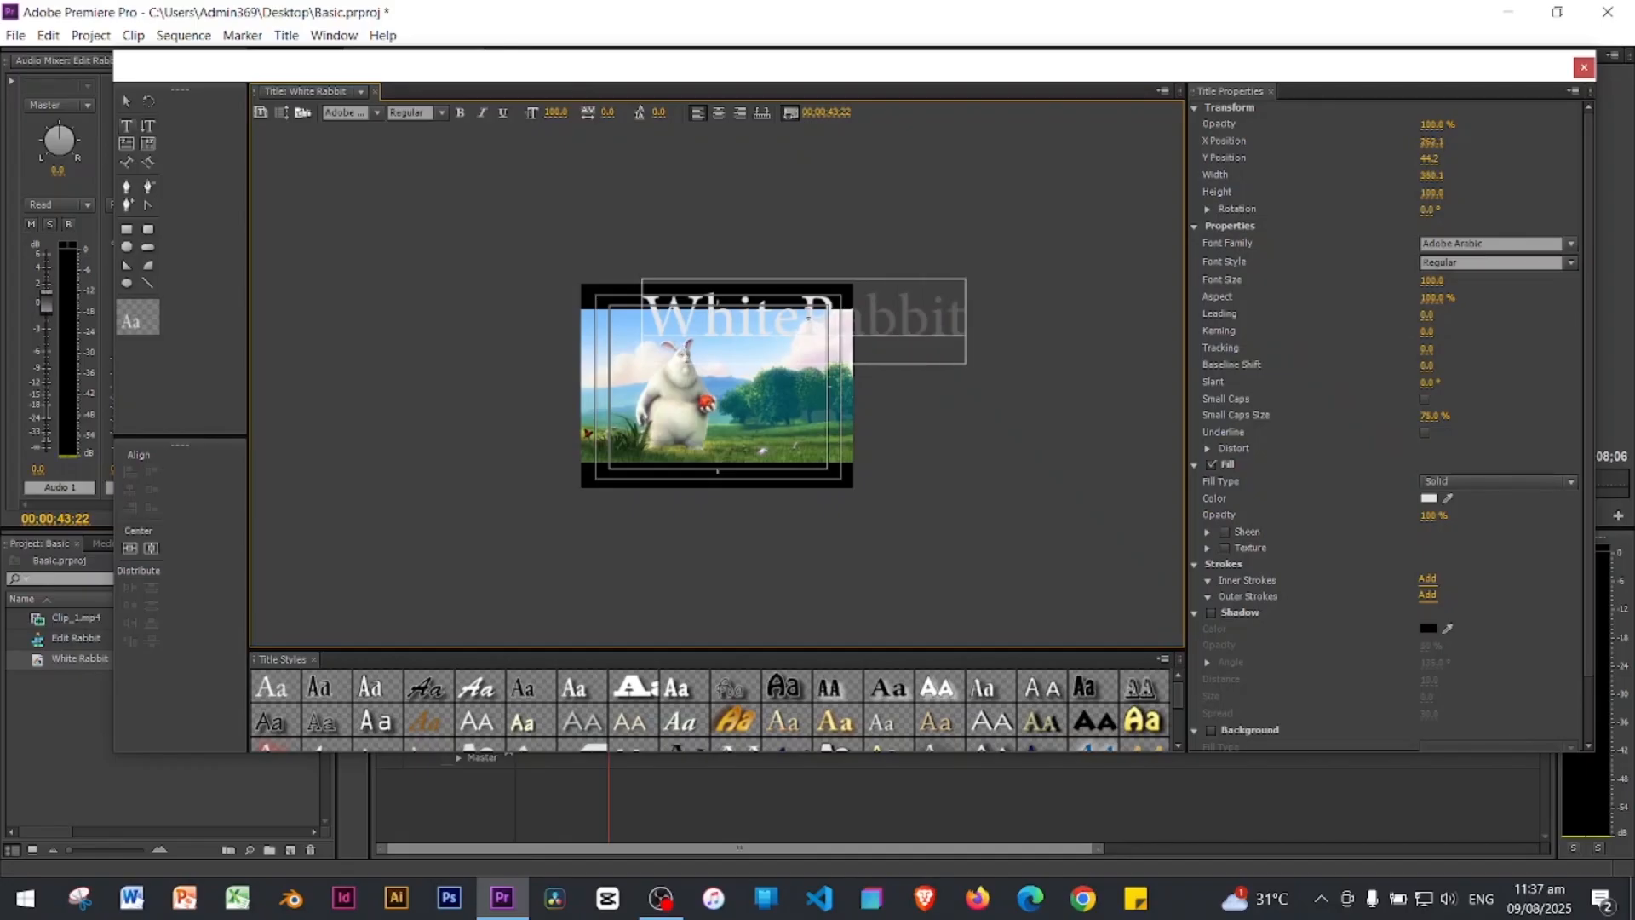
Step: Try to squeeze the WhiteRabbit text horizontally to fit within the frame, and undo the distortion
{"action": "left_click", "coordinate": [129, 103]}
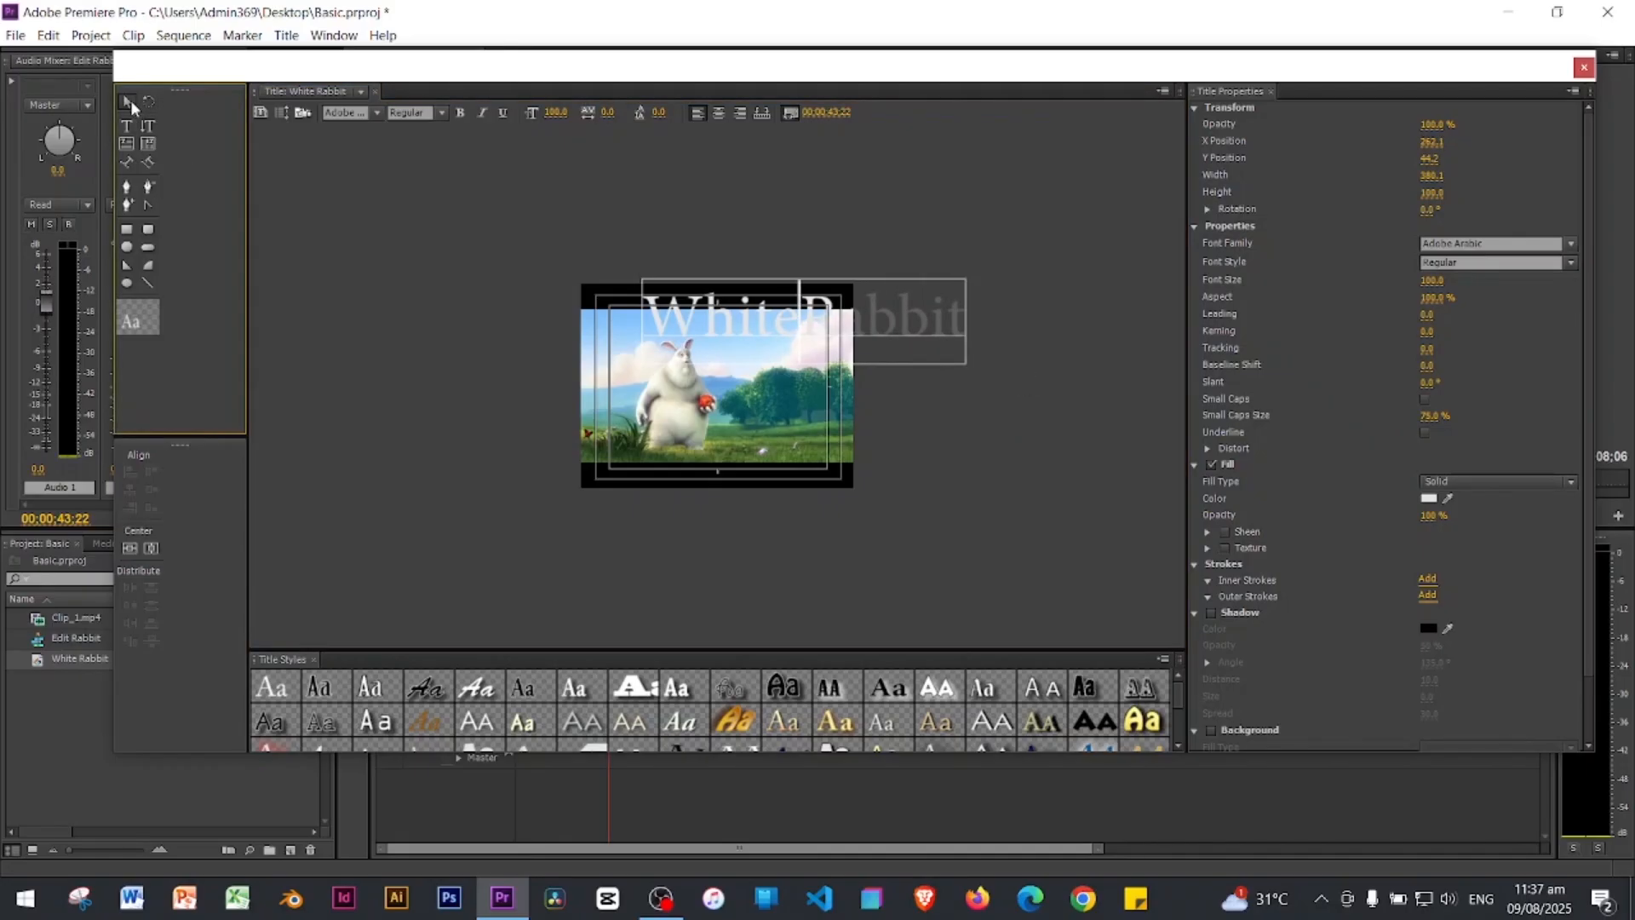
{"action": "left_click", "coordinate": [922, 348]}
{"action": "left_click_drag", "start_coordinate": [921, 348], "coordinate": [888, 367]}
{"action": "left_click_drag", "start_coordinate": [776, 336], "coordinate": [819, 338]}
{"action": "left_click_drag", "start_coordinate": [818, 393], "coordinate": [778, 368]}
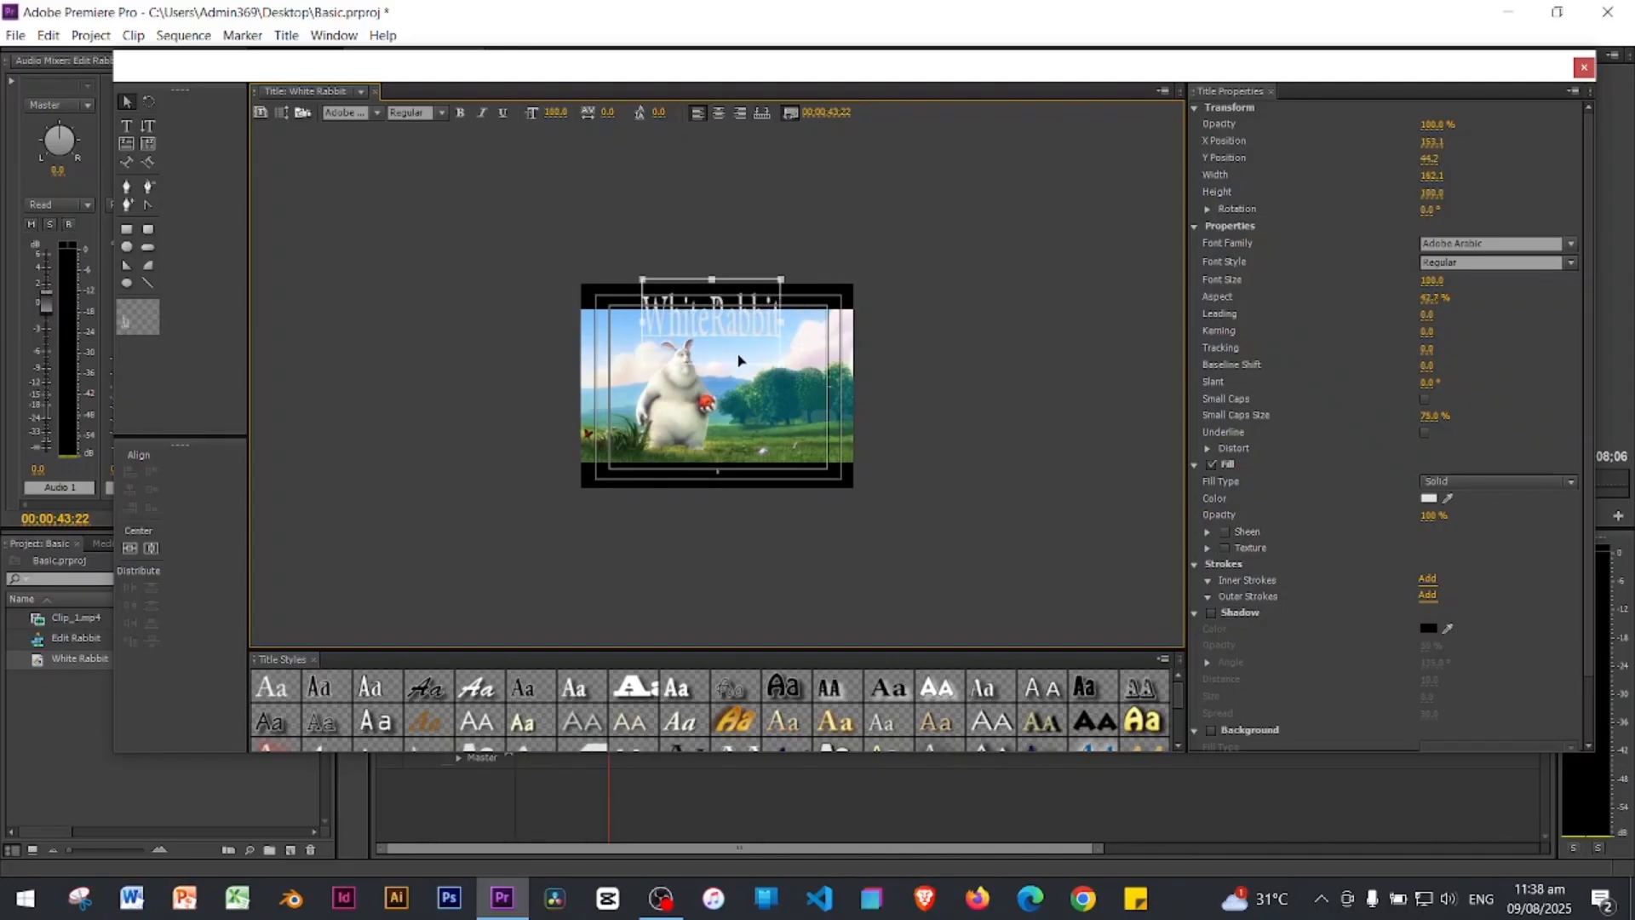
{"action": "key", "text": "ctrl+z"}
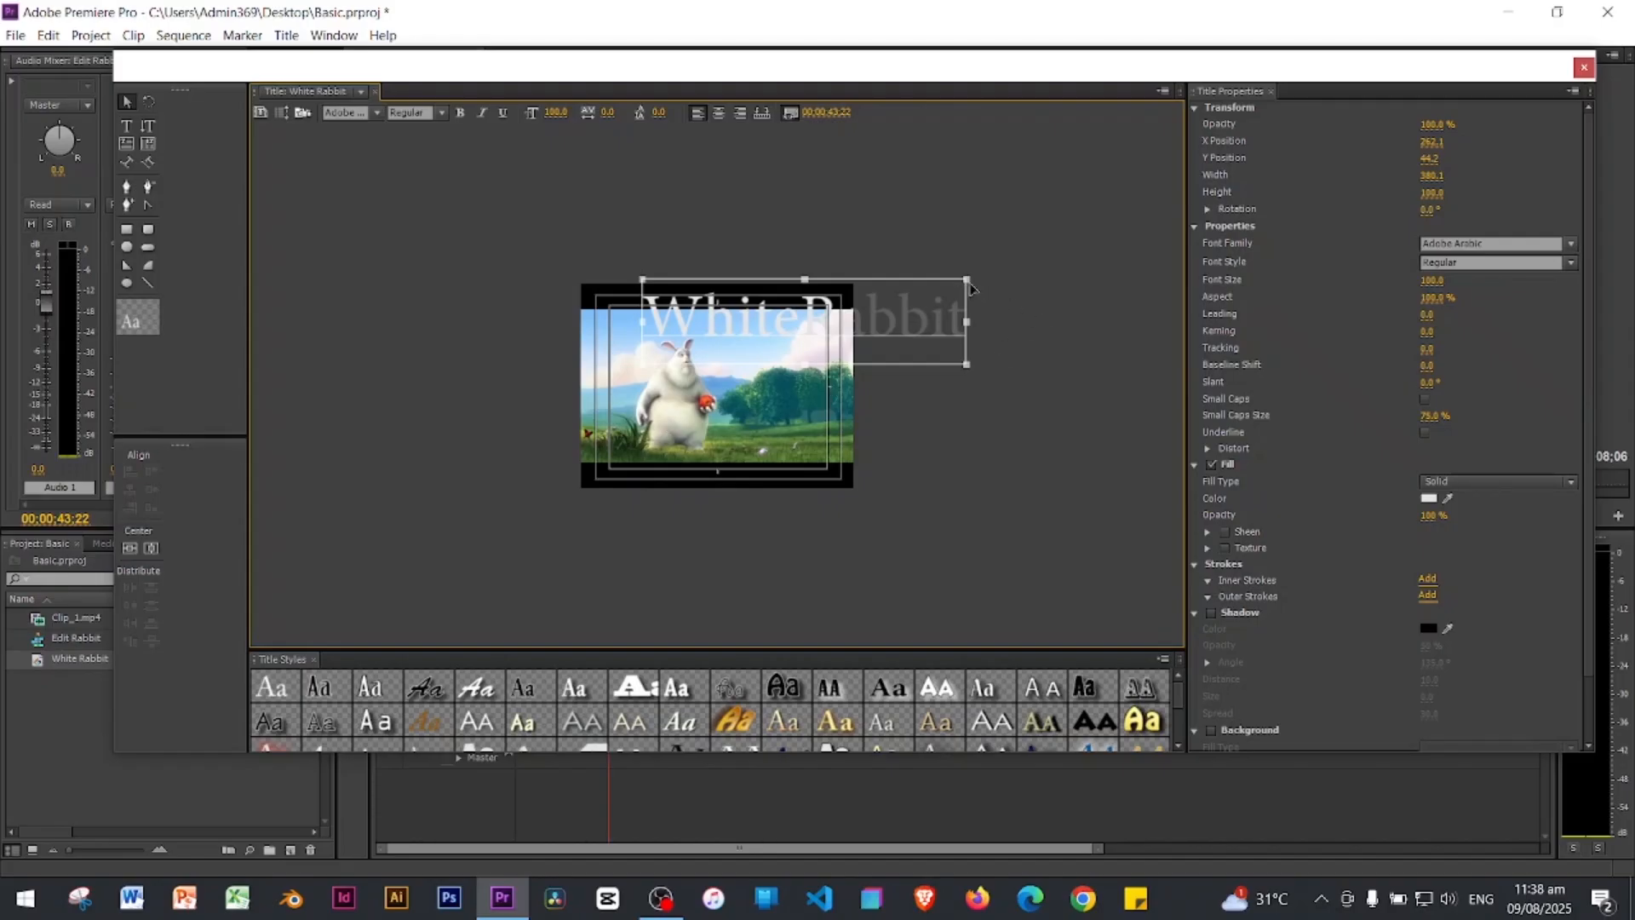
Step: Scale the WhiteRabbit text proportionally to a font size of about 55.5 and position it at about X 156.6, Y 52.5
{"action": "left_click_drag", "start_coordinate": [970, 276], "coordinate": [728, 329]}
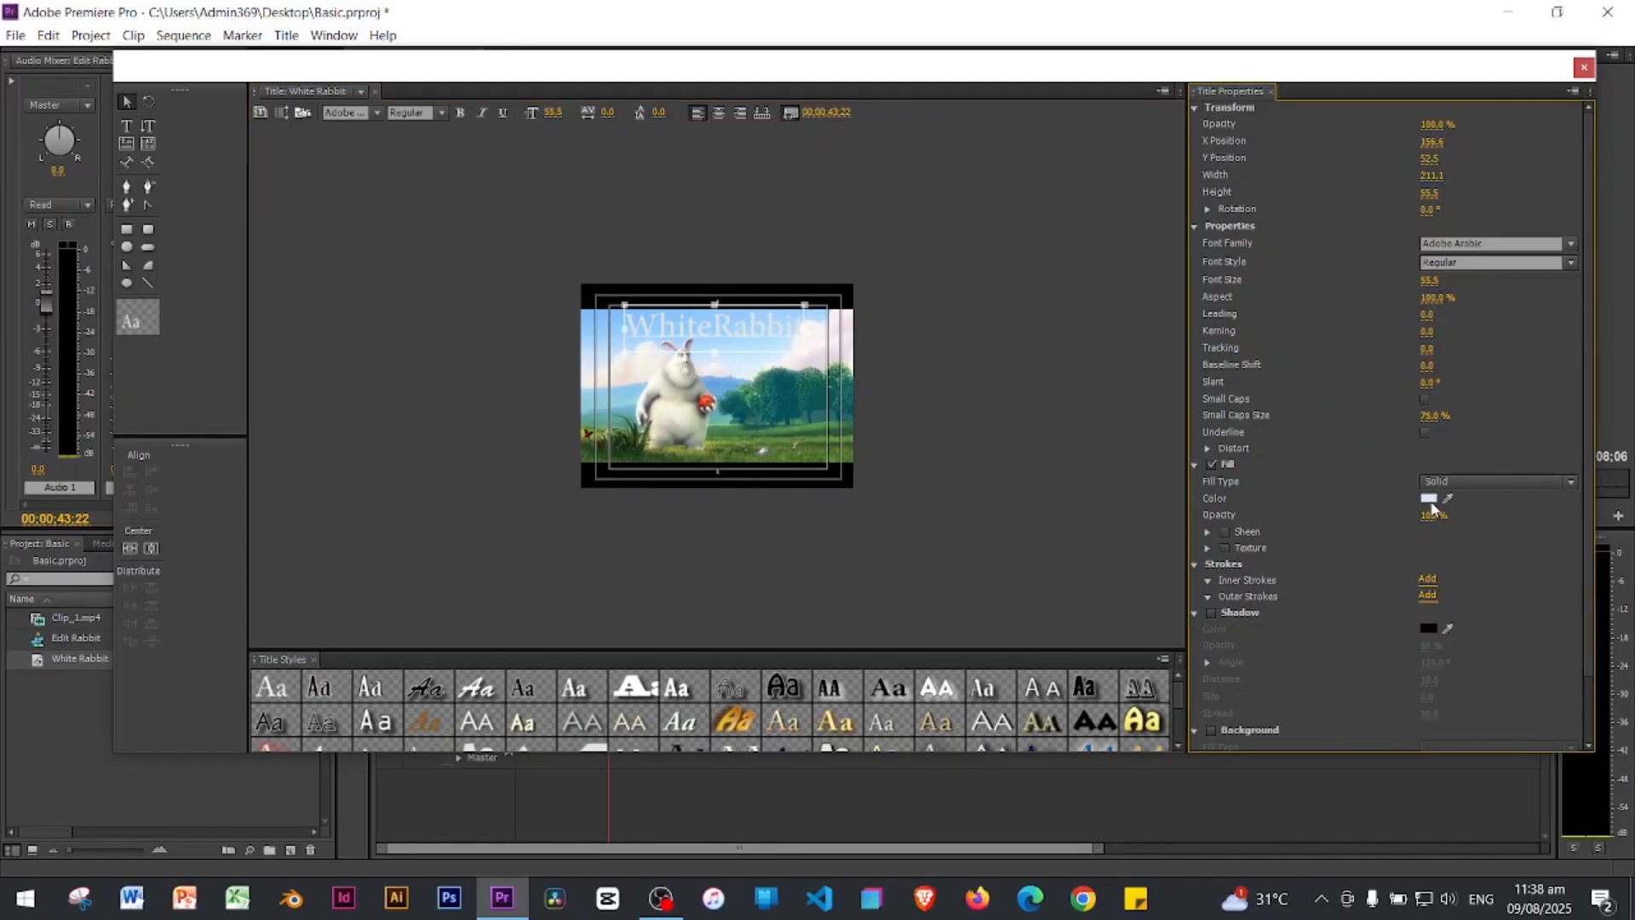
Step: Fill the WhiteRabbit text with solid red (F10000) and resize it to a font size of about 54
{"action": "left_click", "coordinate": [1430, 499]}
{"action": "left_click", "coordinate": [787, 530]}
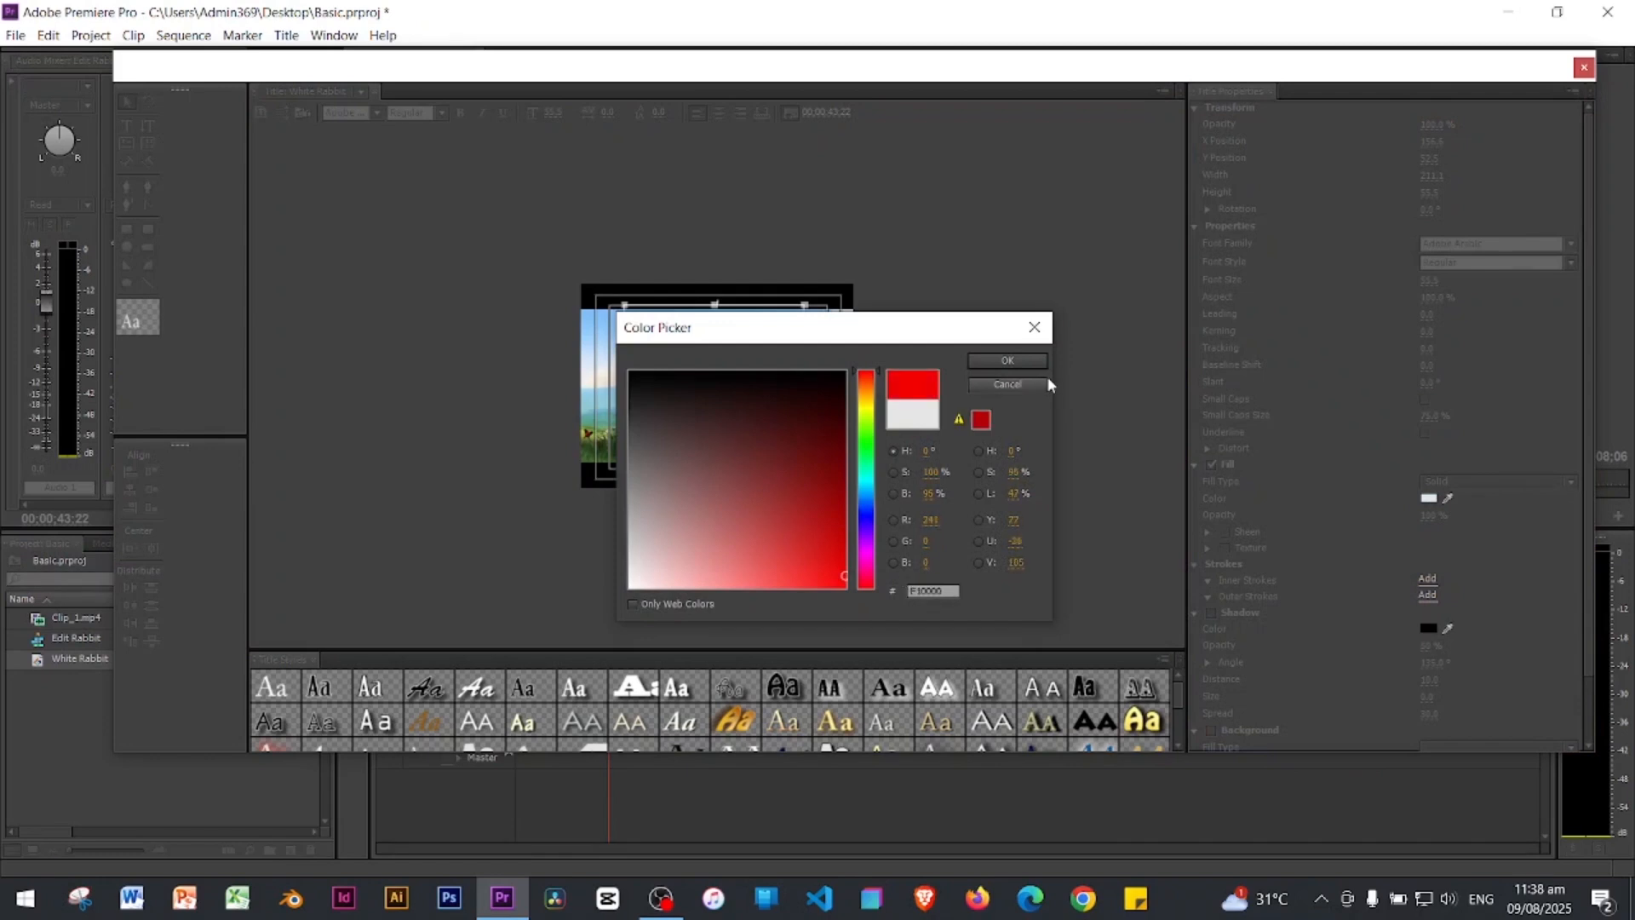
{"action": "left_click", "coordinate": [1007, 361]}
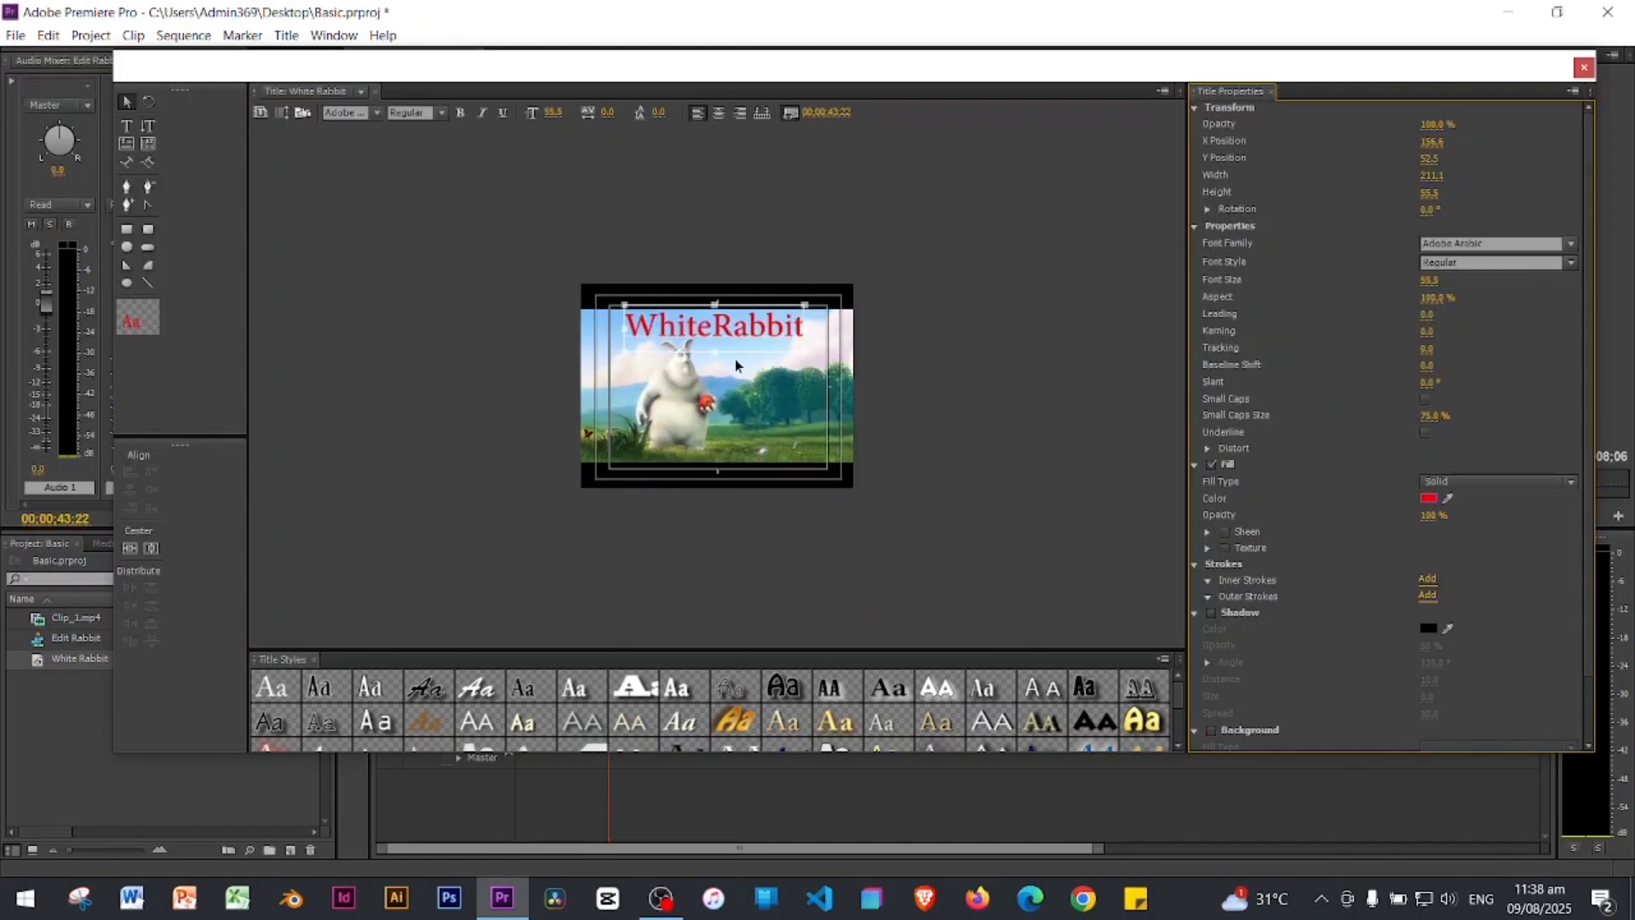
{"action": "left_click", "coordinate": [806, 353]}
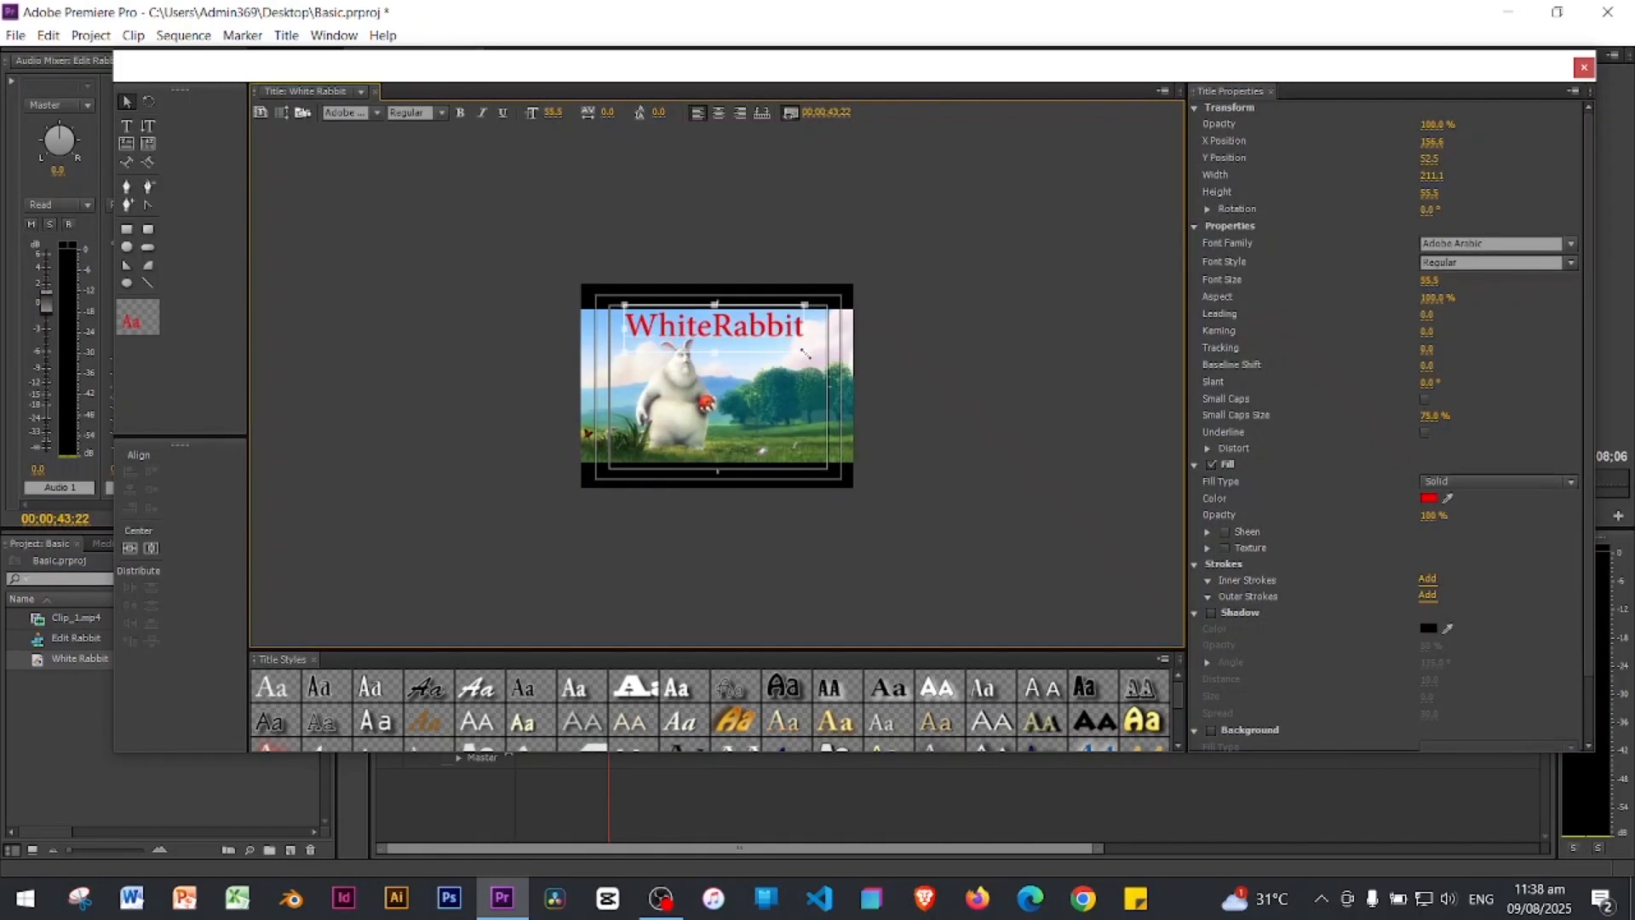
{"action": "mouse_move", "coordinate": [806, 353]}
{"action": "left_mouse_down"}
{"action": "mouse_move", "coordinate": [886, 413]}
{"action": "mouse_move", "coordinate": [848, 367]}
{"action": "mouse_move", "coordinate": [869, 357]}
{"action": "mouse_move", "coordinate": [817, 342]}
{"action": "mouse_move", "coordinate": [838, 367]}
{"action": "mouse_move", "coordinate": [811, 345]}
{"action": "mouse_move", "coordinate": [828, 368]}
{"action": "left_mouse_up"}
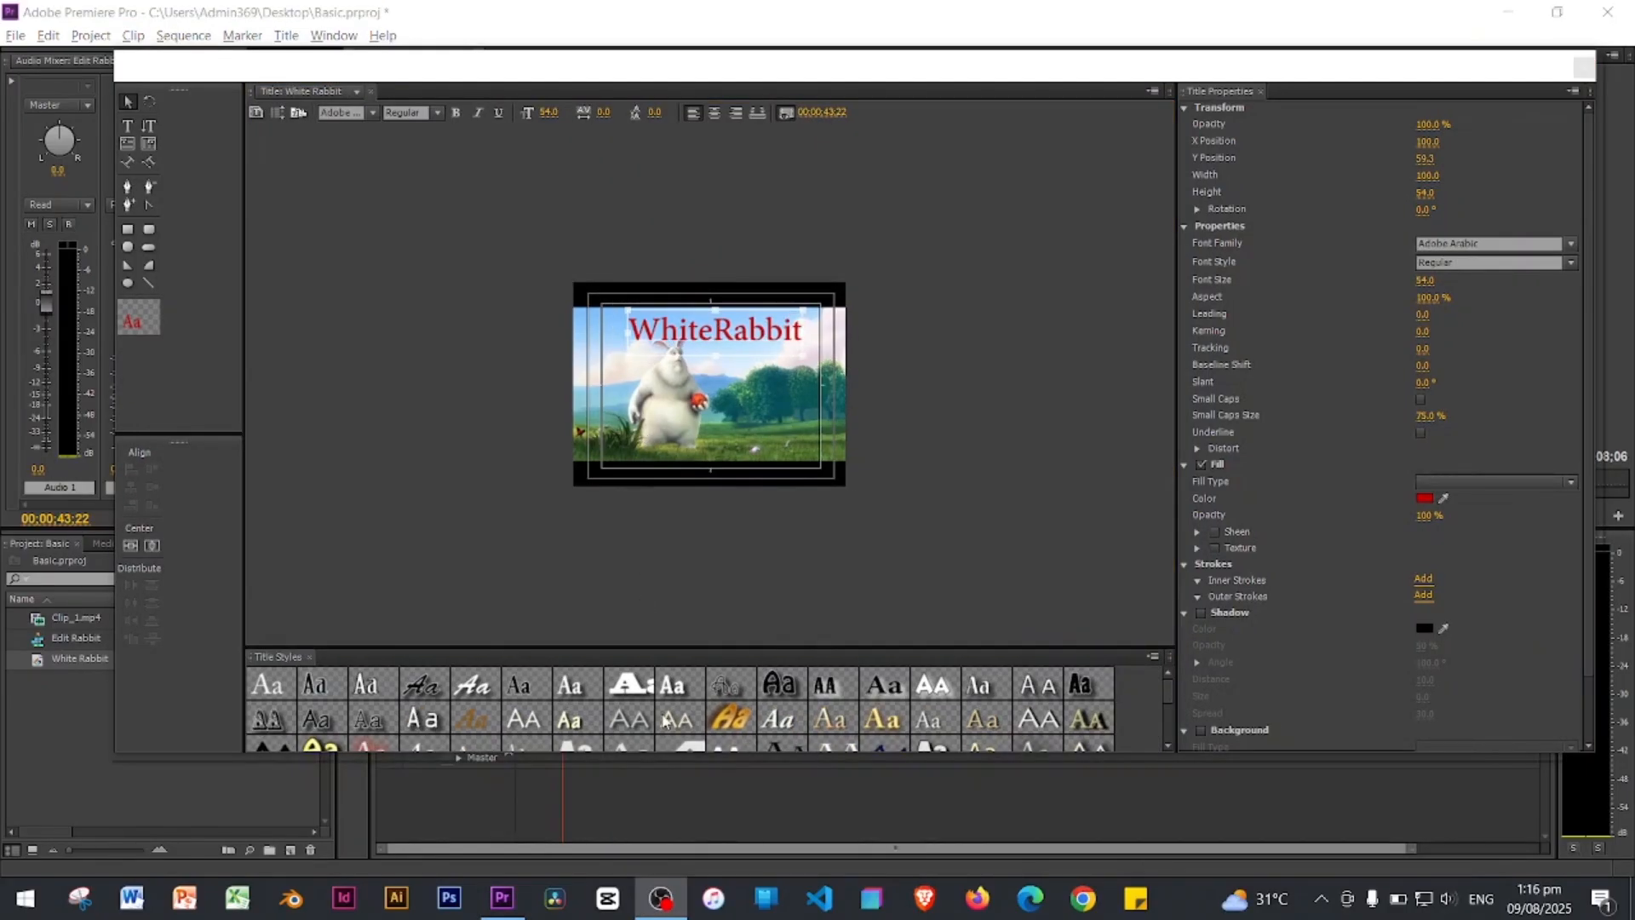
Step: Try several title styles on the WhiteRabbit text, apply the dark blue Mesquite Std style with a white outline, and close the title editor
{"action": "left_click", "coordinate": [630, 690]}
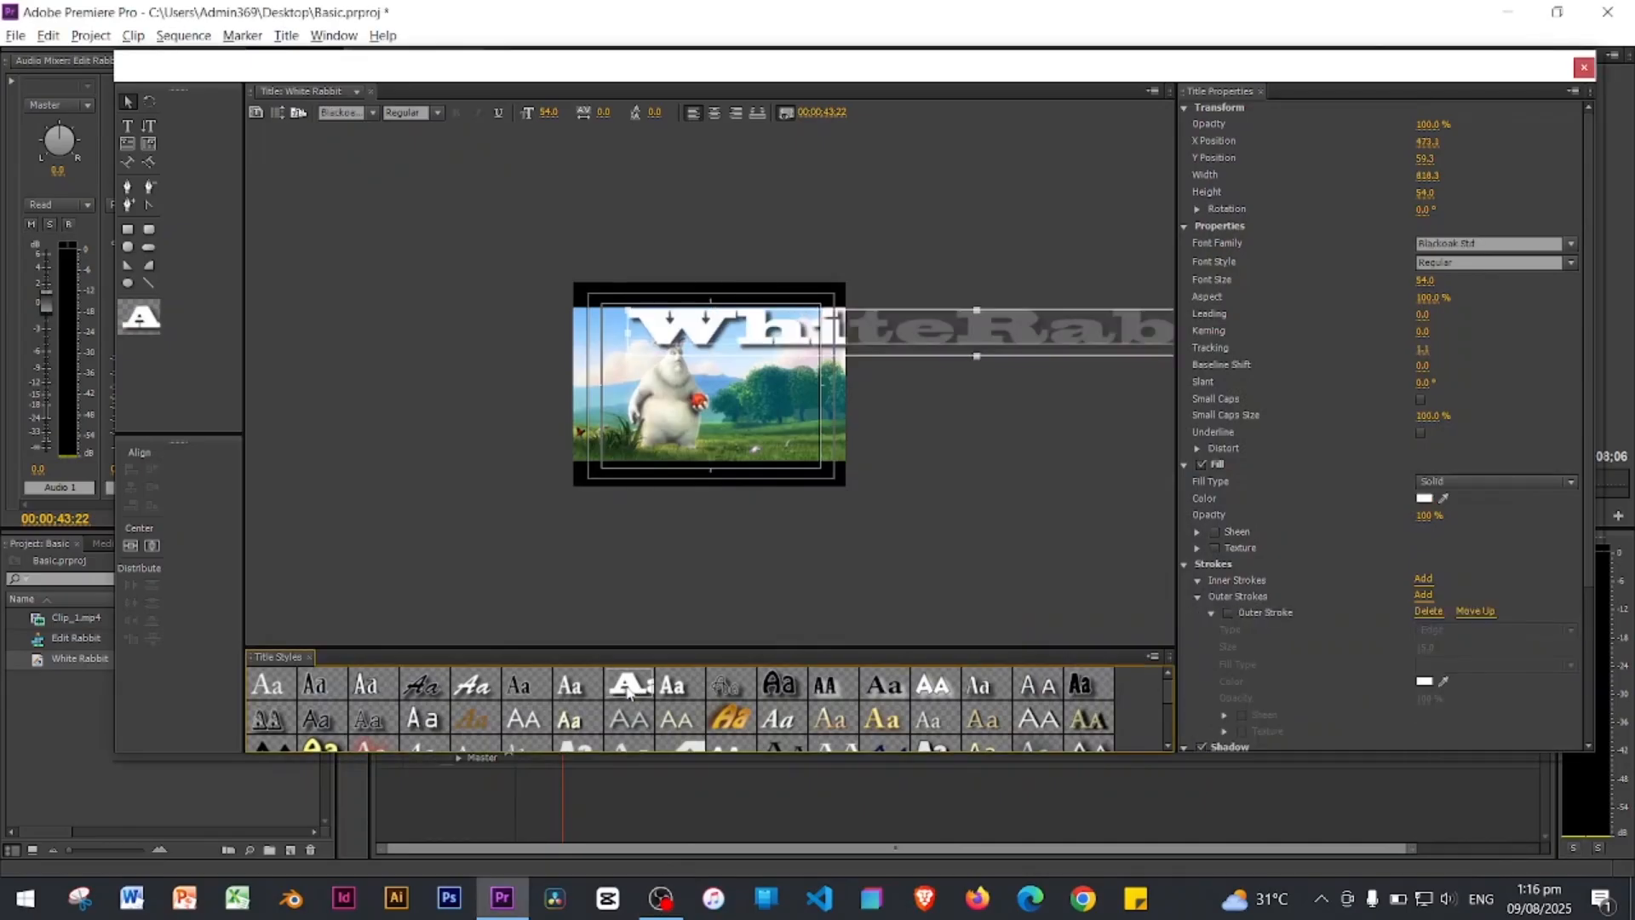
{"action": "left_click", "coordinate": [468, 720]}
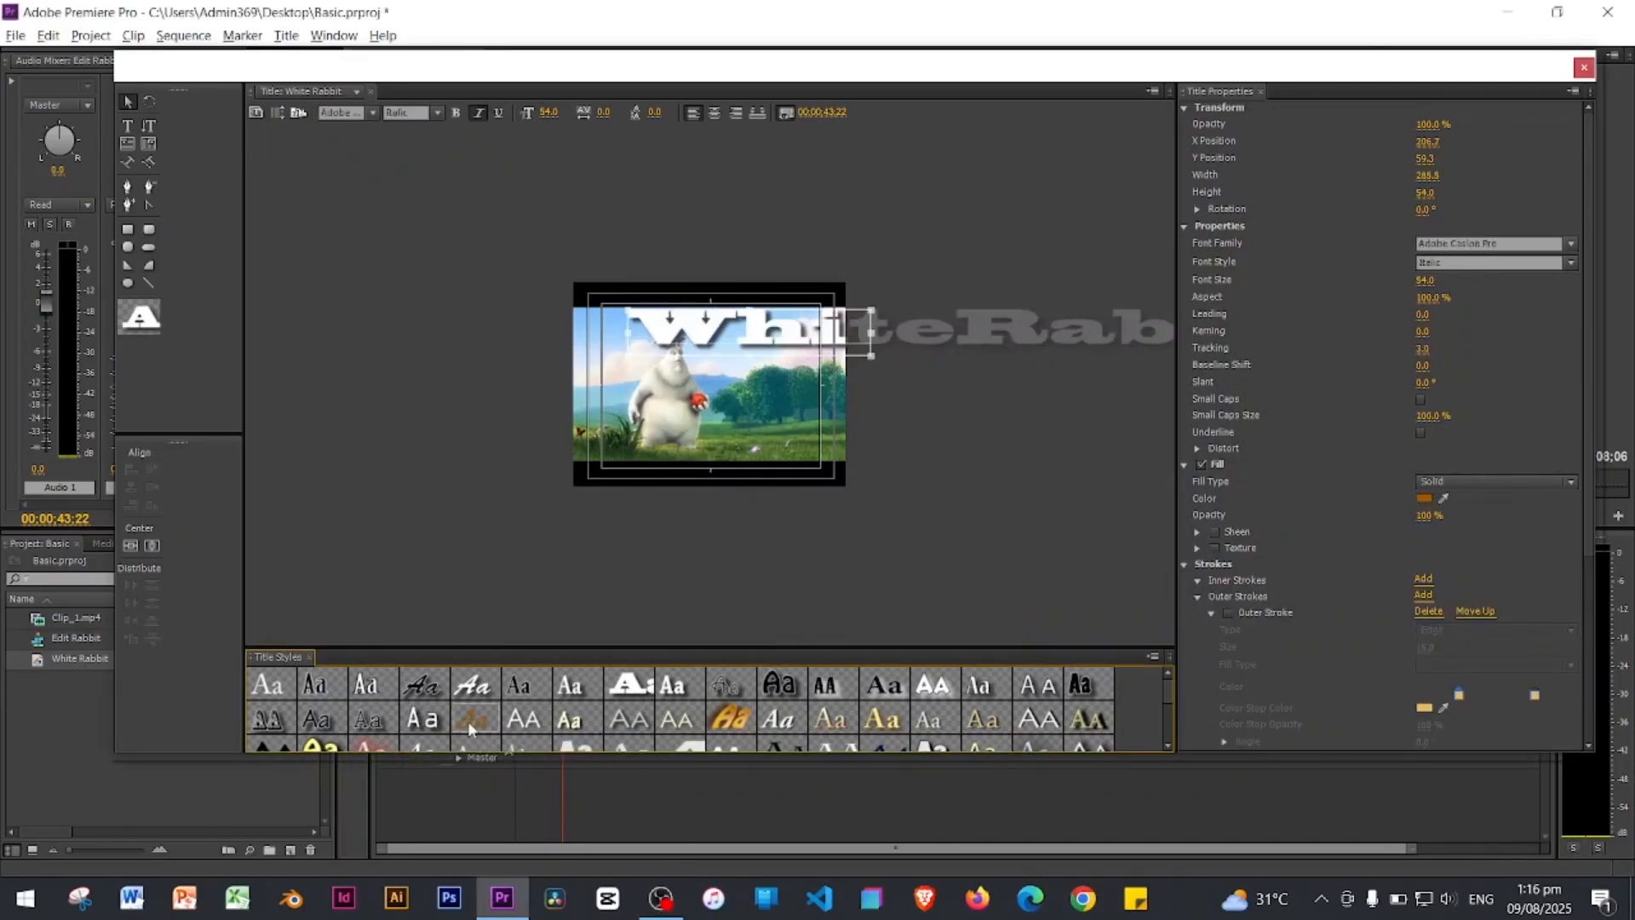
{"action": "left_click", "coordinate": [376, 703]}
{"action": "left_click", "coordinate": [372, 688]}
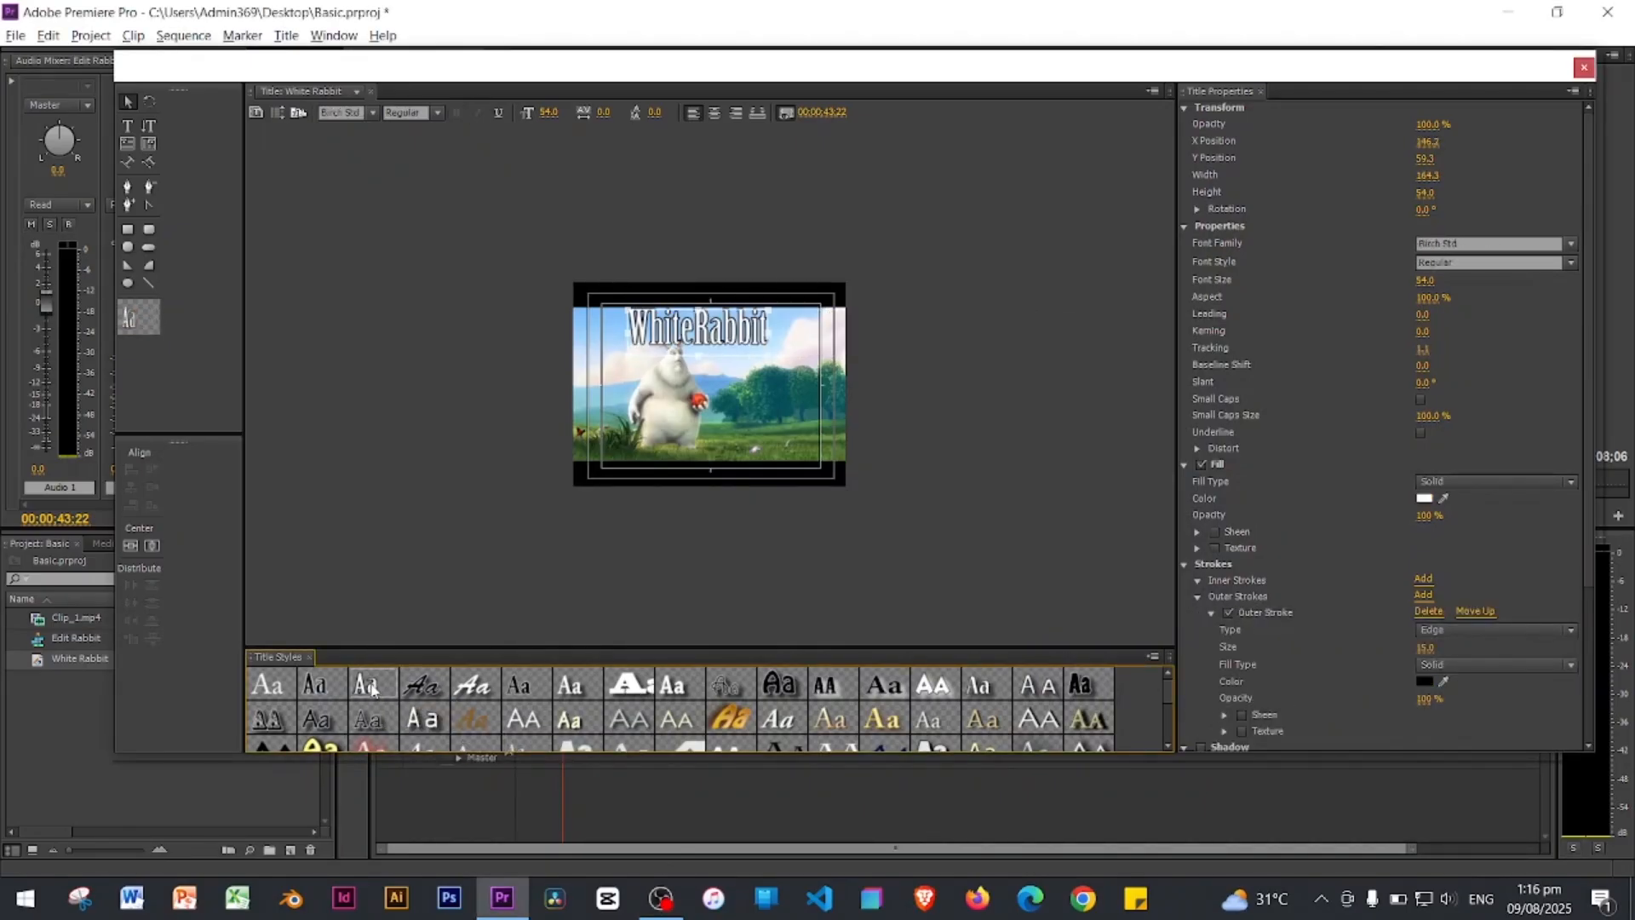
{"action": "left_click", "coordinate": [426, 681]}
{"action": "left_click", "coordinate": [473, 686]}
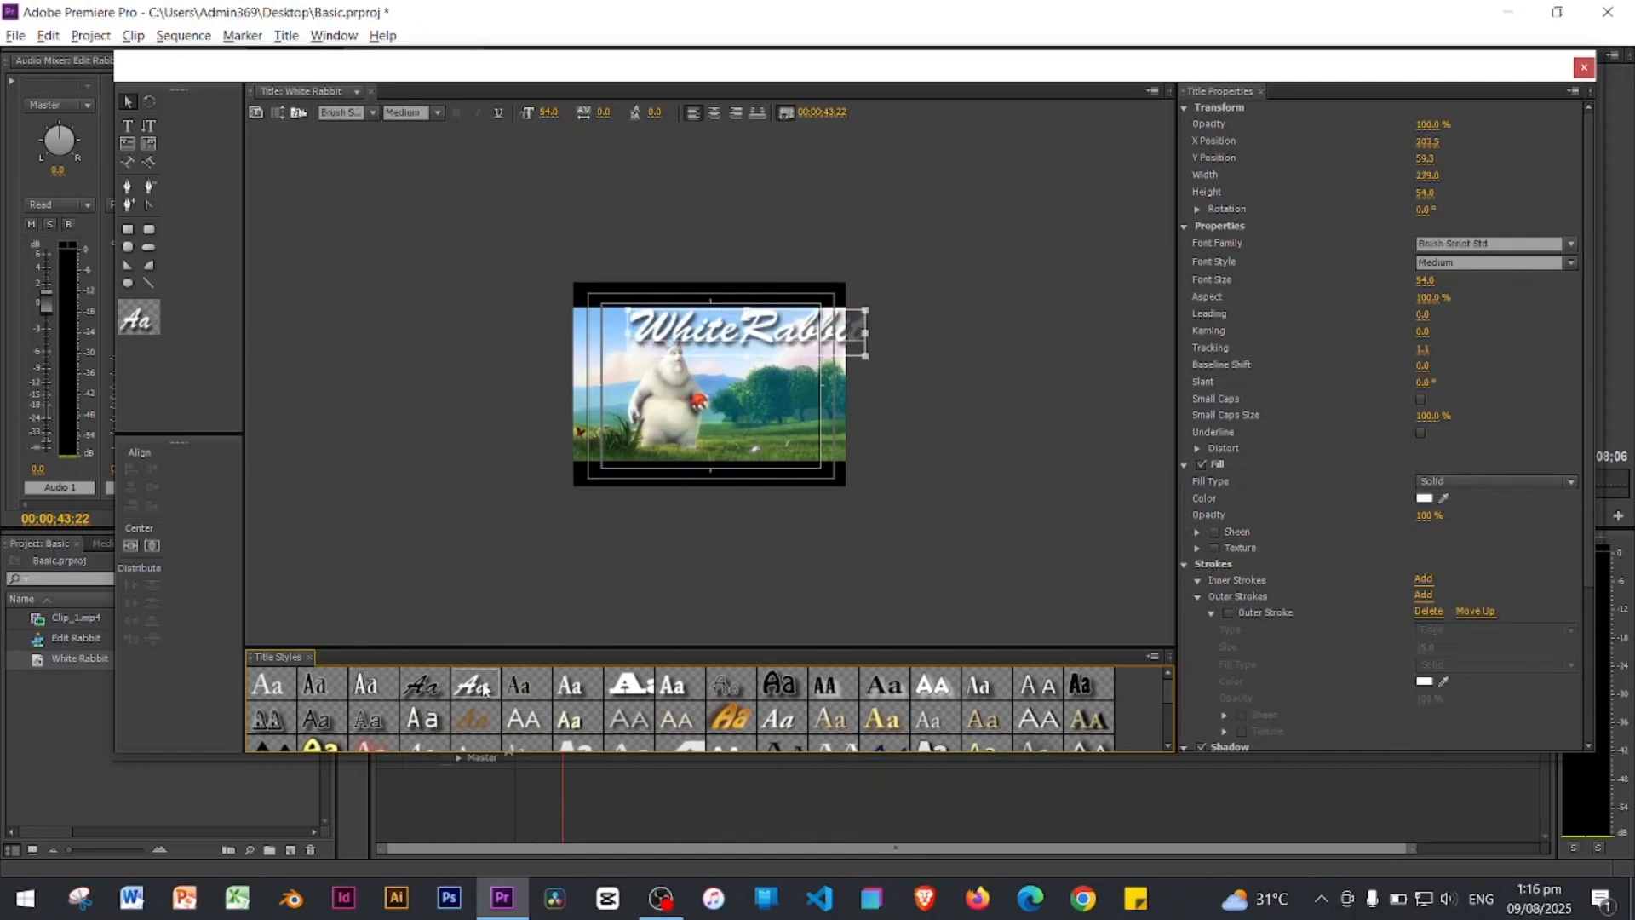
{"action": "left_click", "coordinate": [745, 689]}
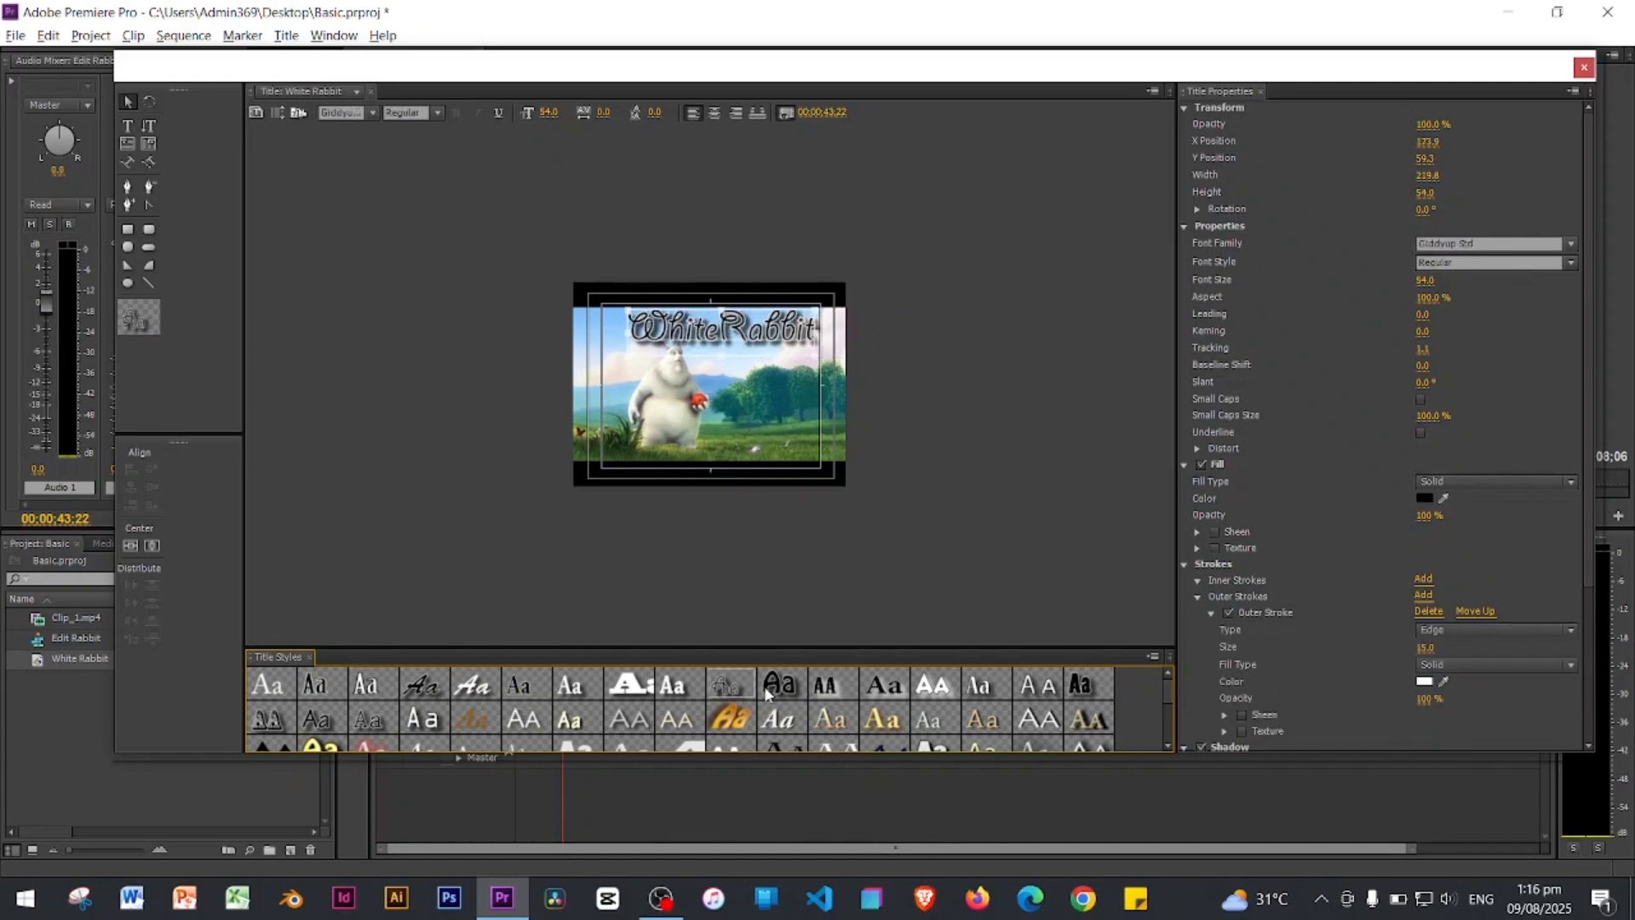
{"action": "left_click", "coordinate": [847, 691]}
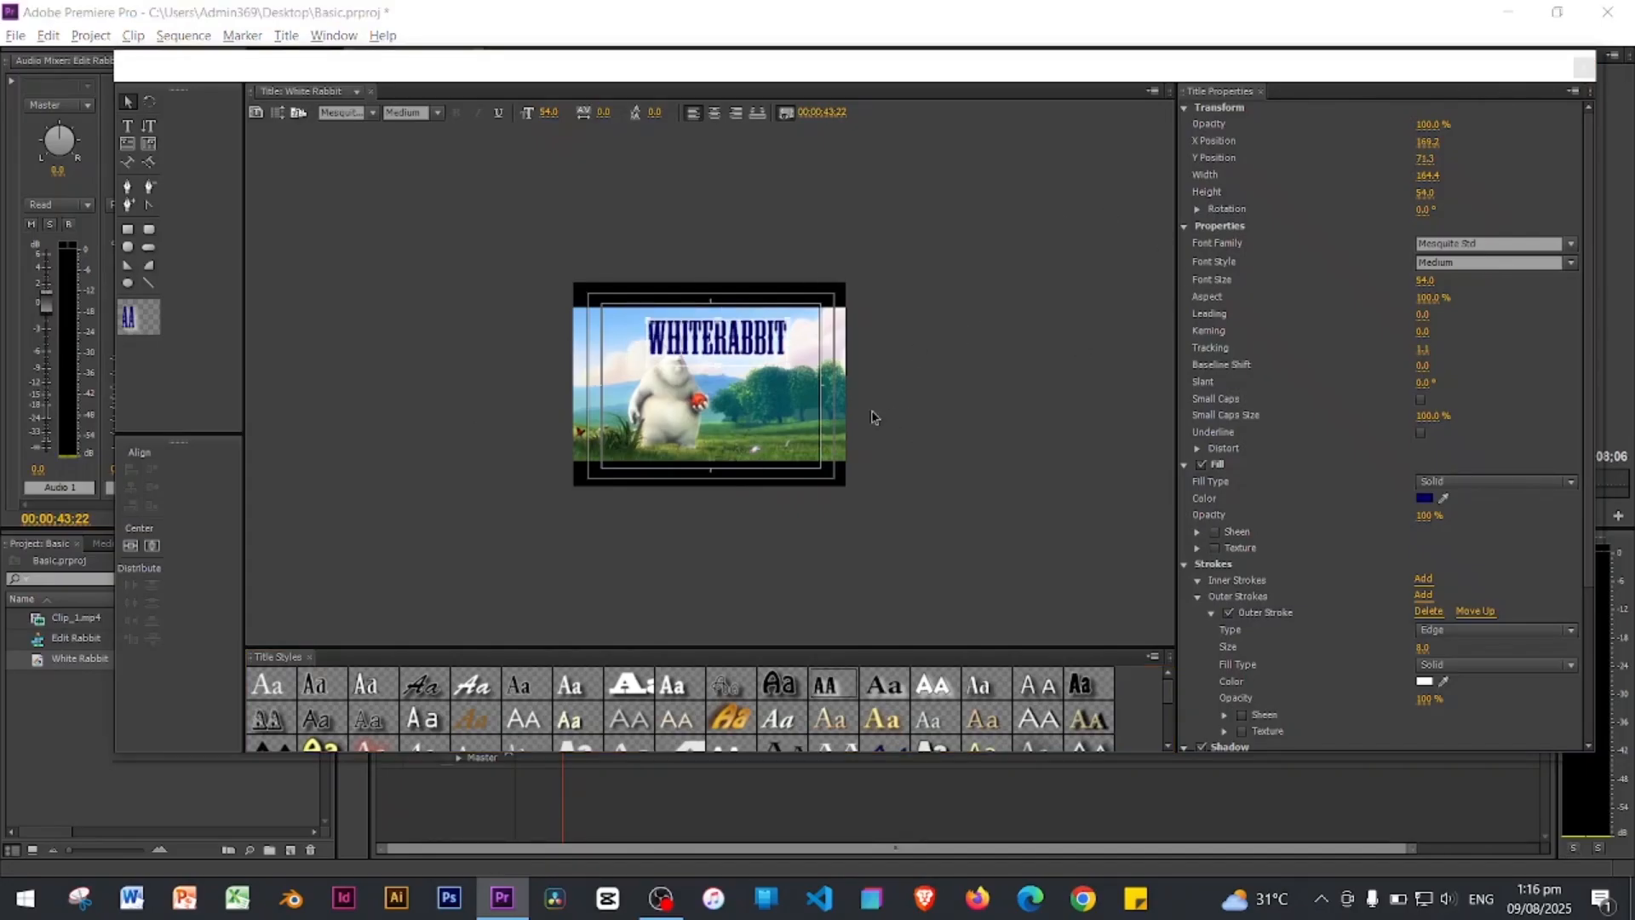
{"action": "left_click", "coordinate": [951, 437]}
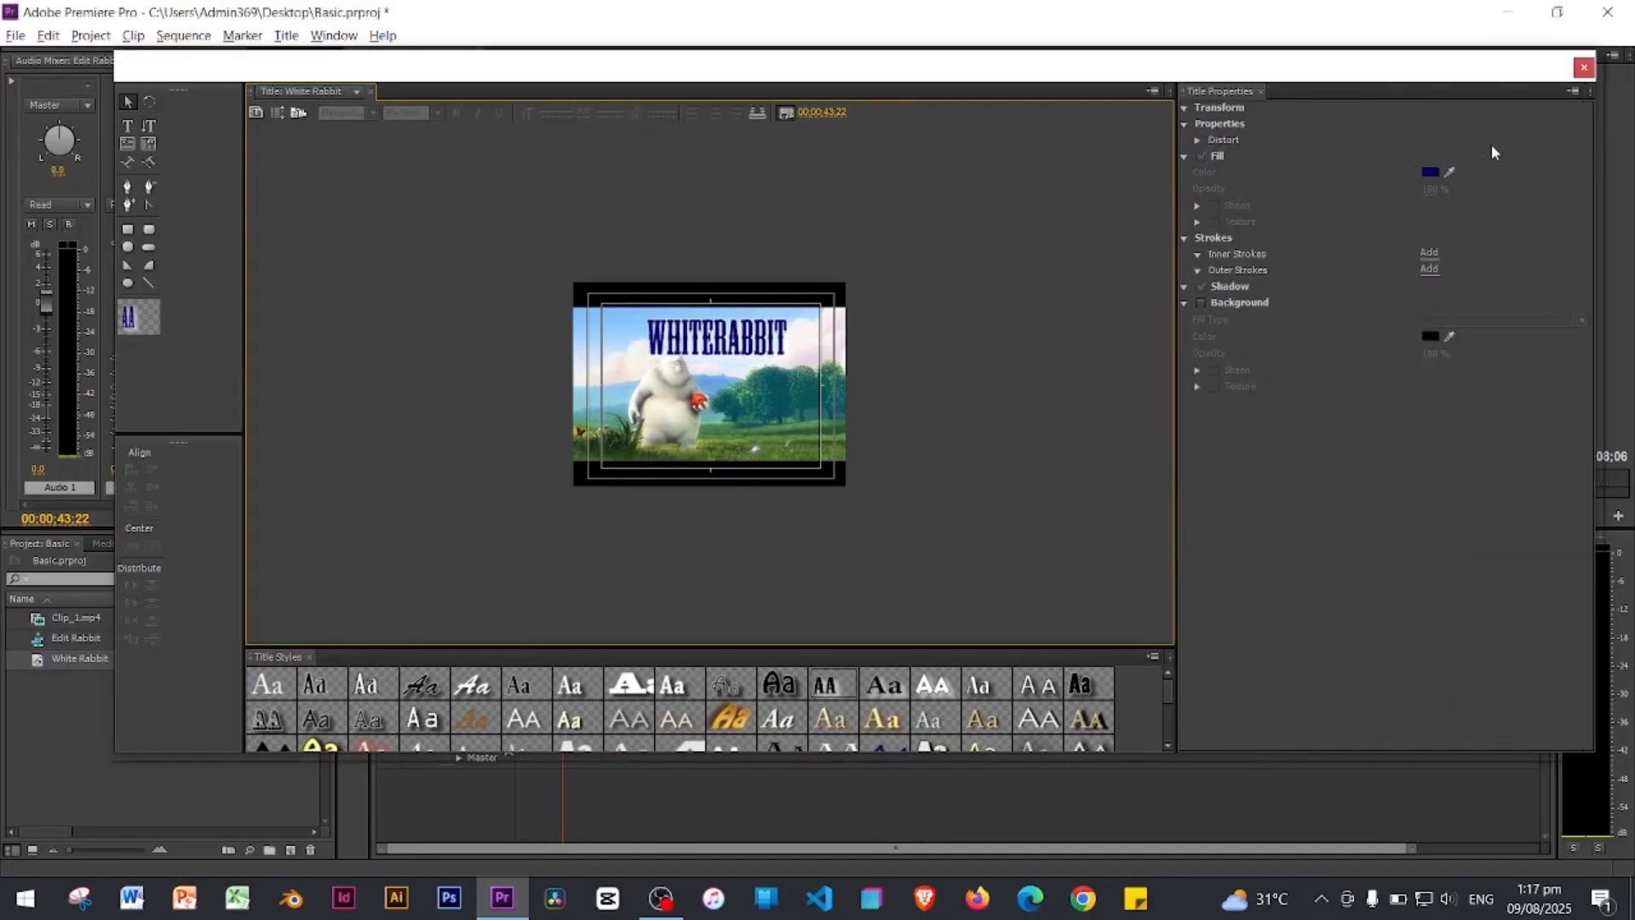
{"action": "left_click", "coordinate": [1581, 70]}
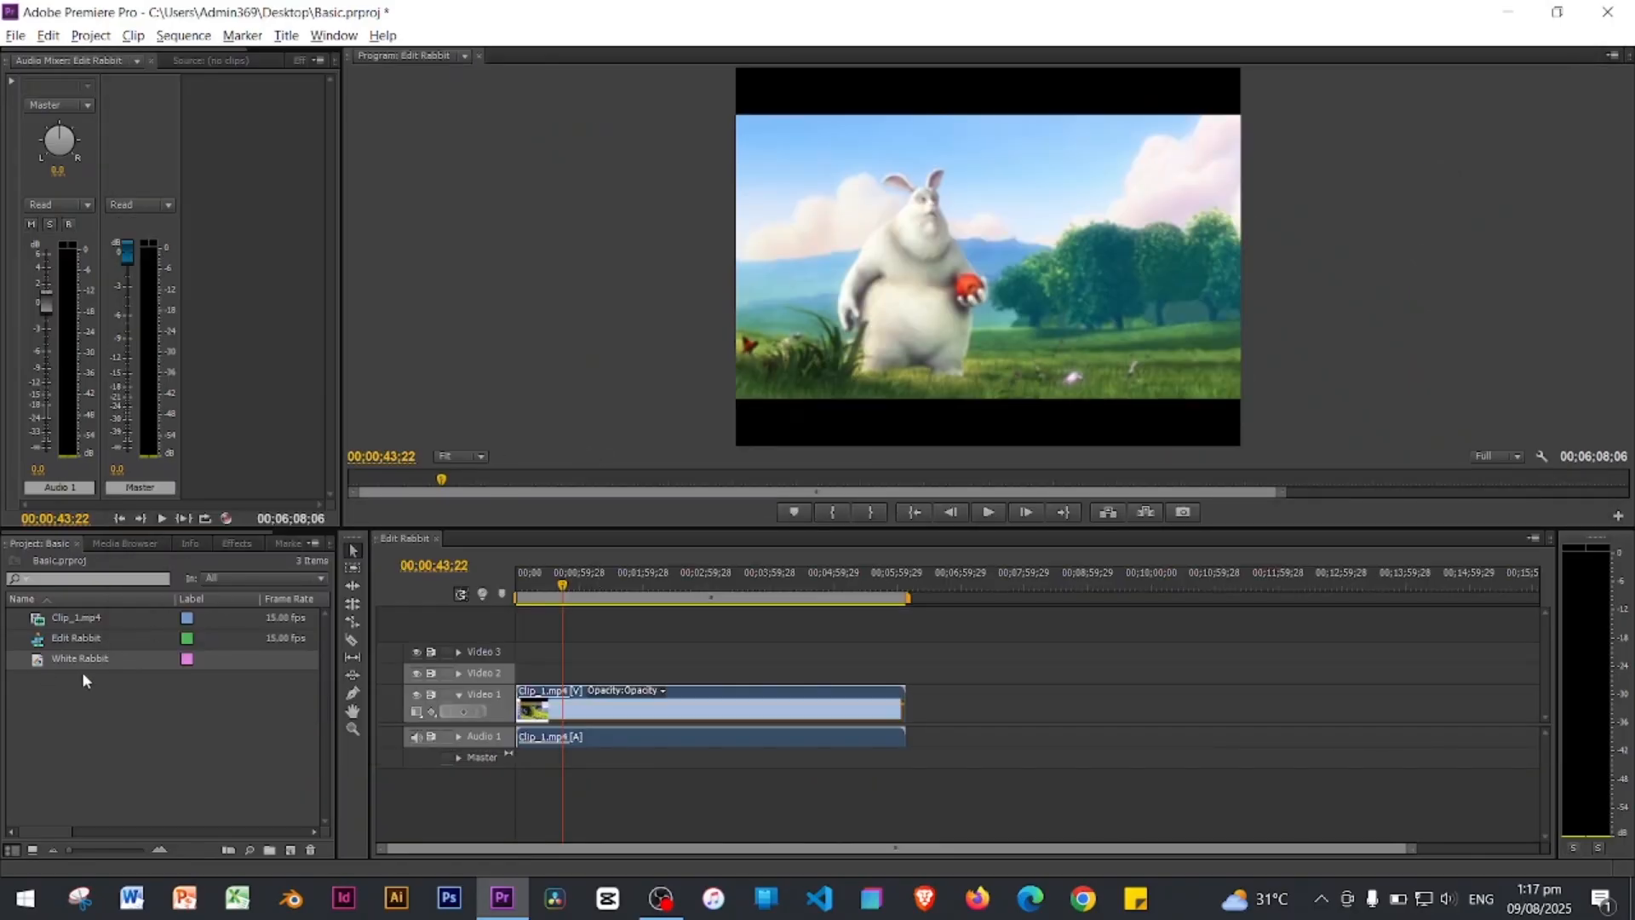
Step: Place the White Rabbit title on the Video 2 track near the one-minute mark, above the rabbit clip
{"action": "mouse_move", "coordinate": [90, 658]}
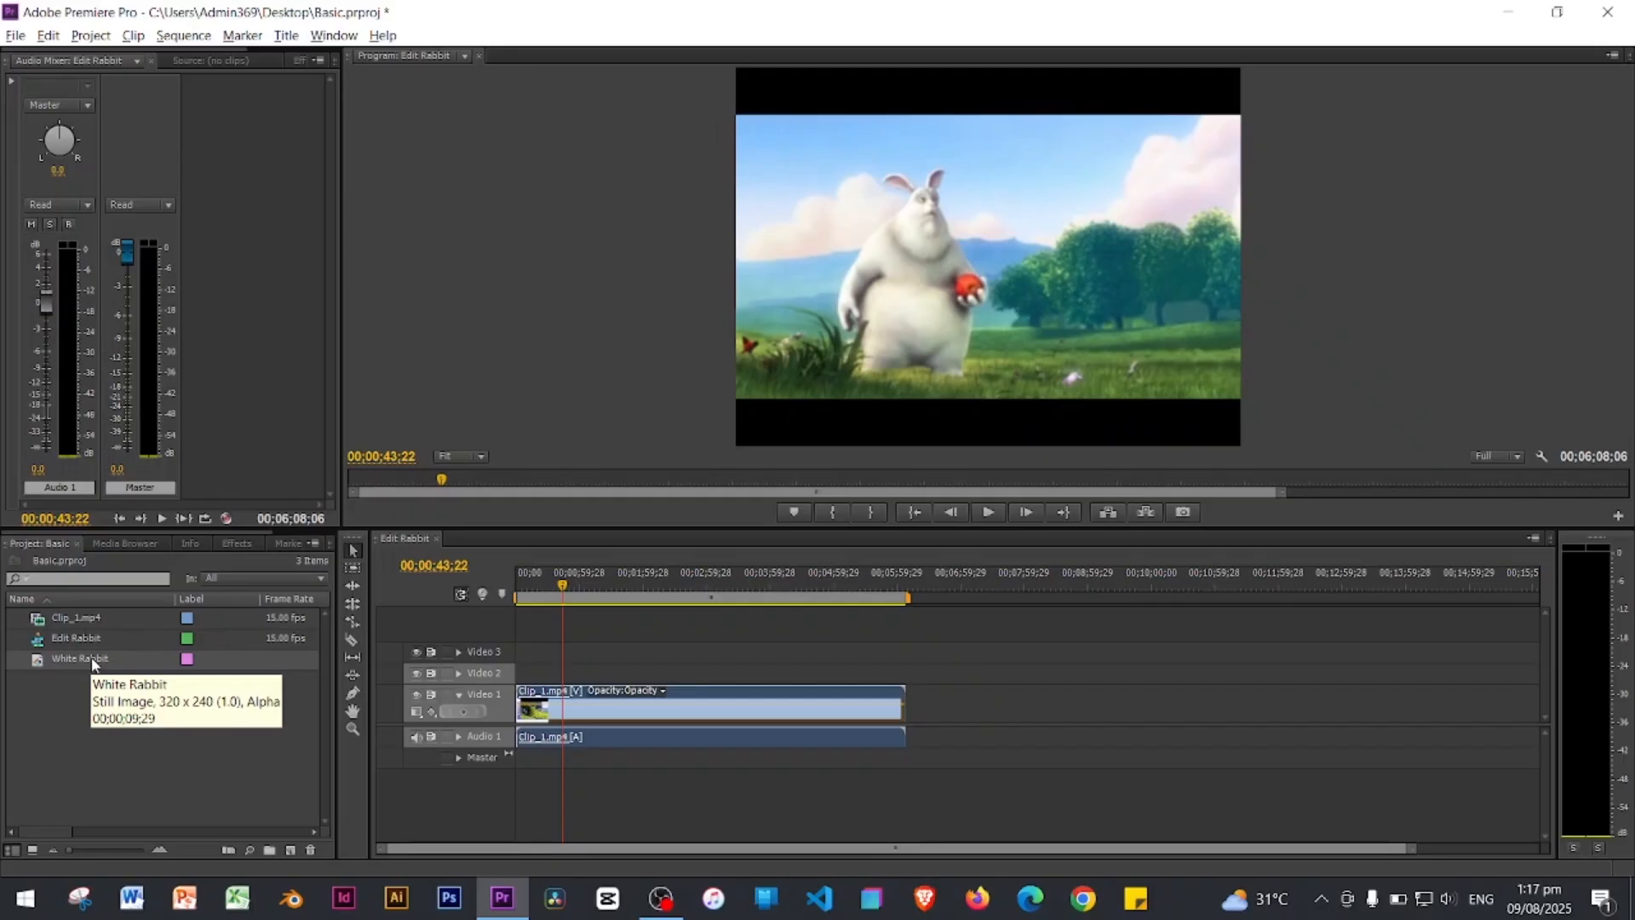
{"action": "right_click", "coordinate": [74, 714]}
{"action": "left_click", "coordinate": [72, 708]}
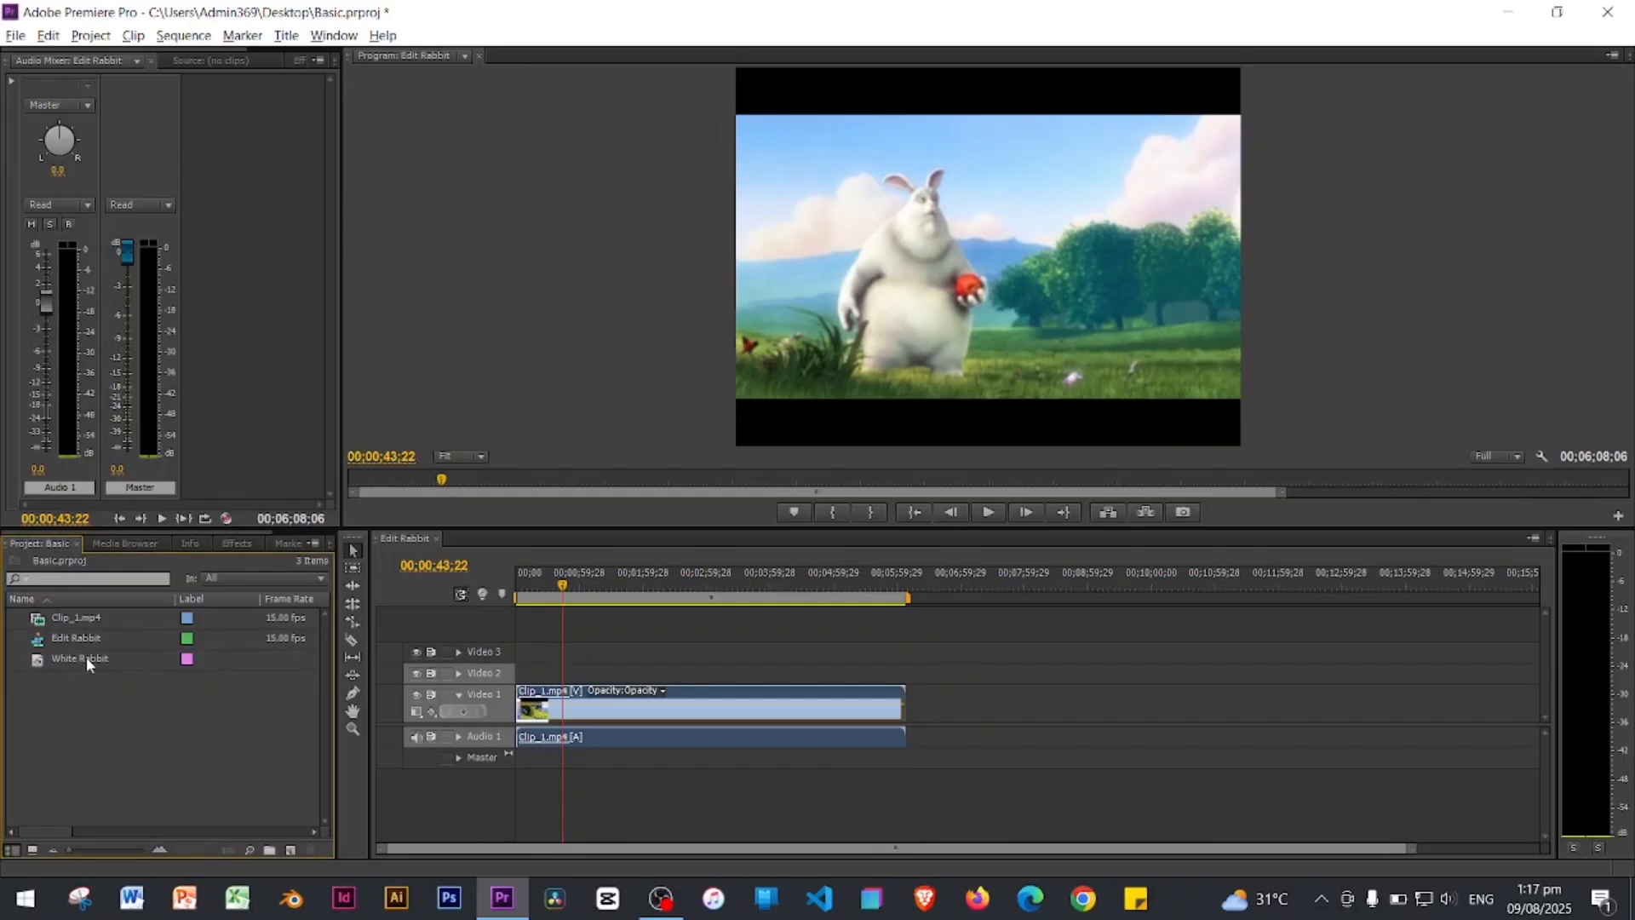
{"action": "left_click", "coordinate": [85, 656]}
{"action": "mouse_move", "coordinate": [71, 664]}
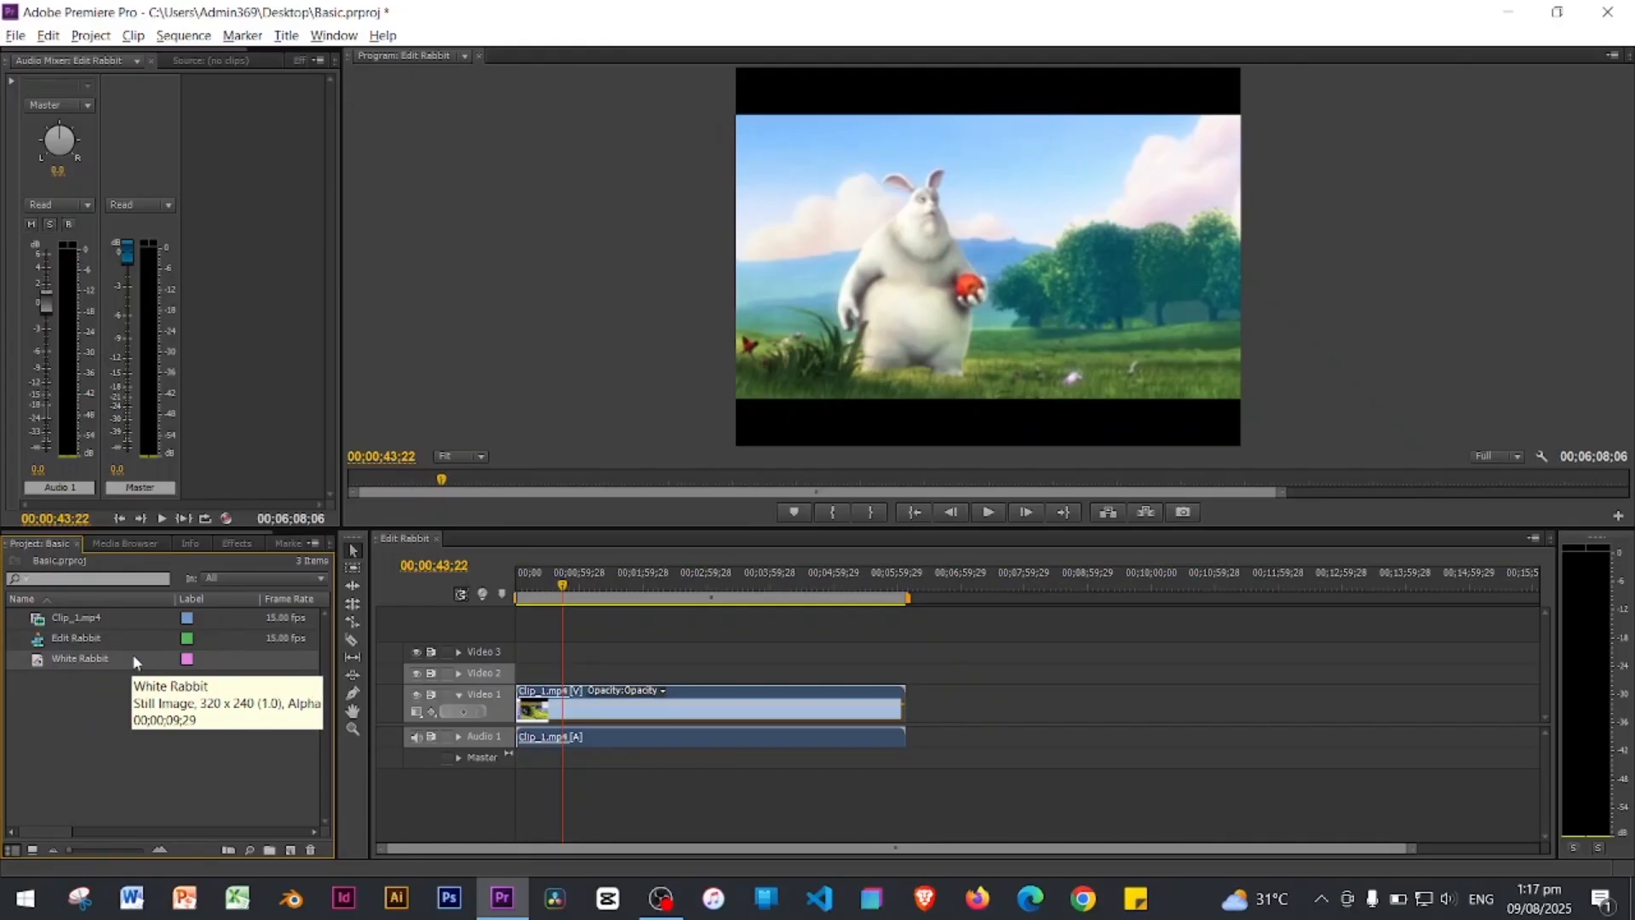
{"action": "left_click_drag", "start_coordinate": [93, 661], "coordinate": [582, 674]}
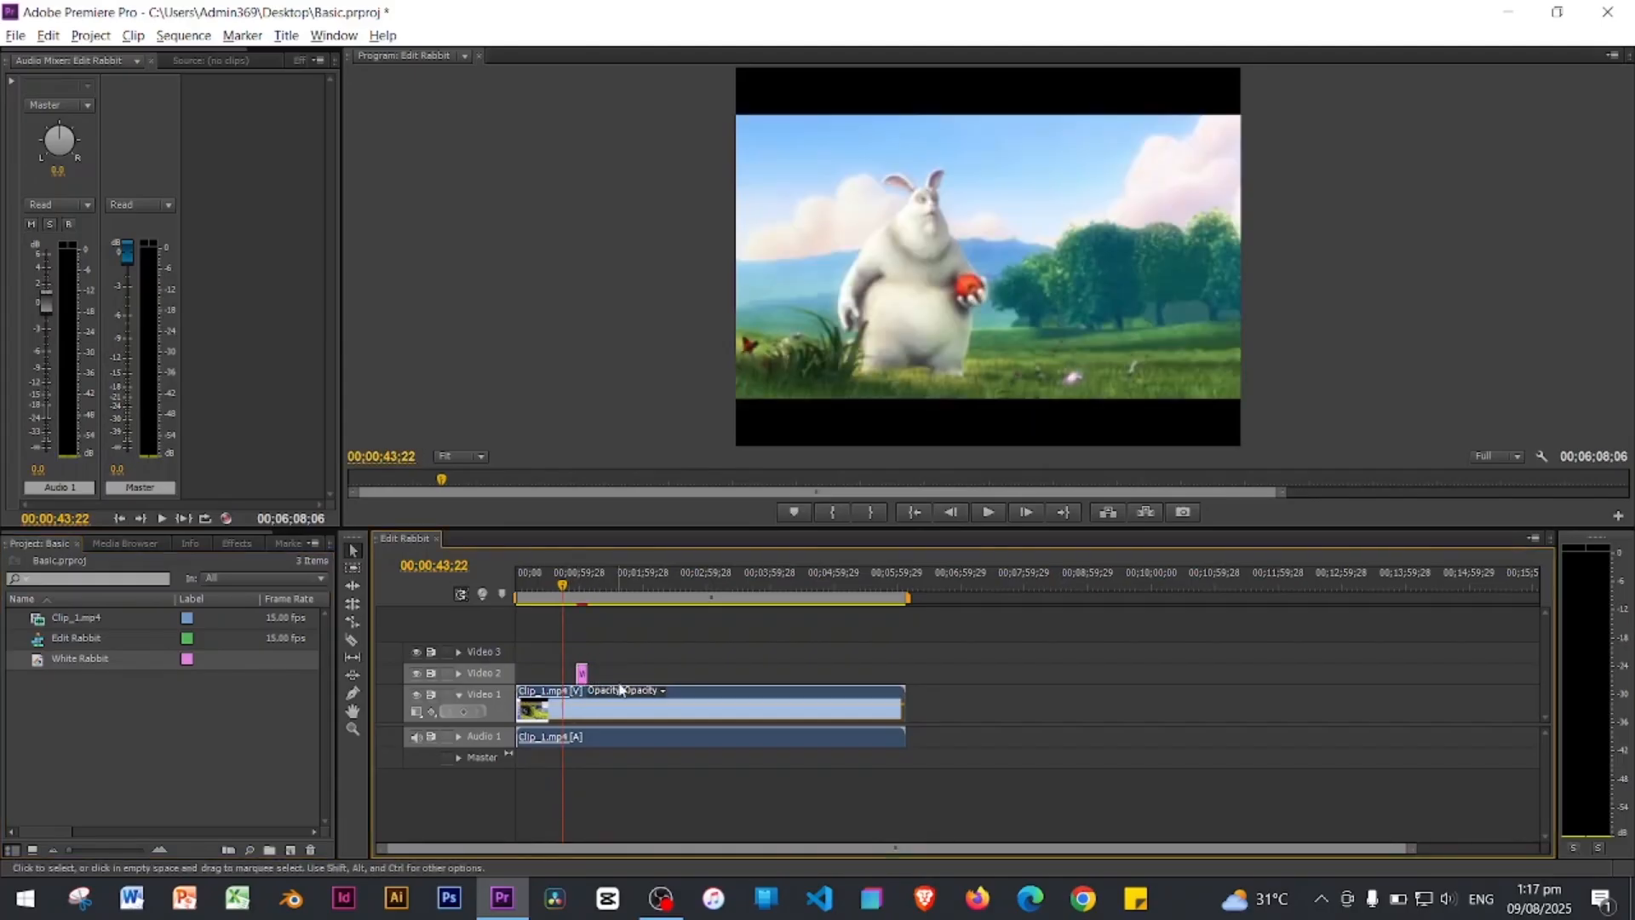
Step: Scrub the playhead across the White Rabbit title clip to compare the picture within and before the title
{"action": "left_click_drag", "start_coordinate": [560, 584], "coordinate": [583, 584]}
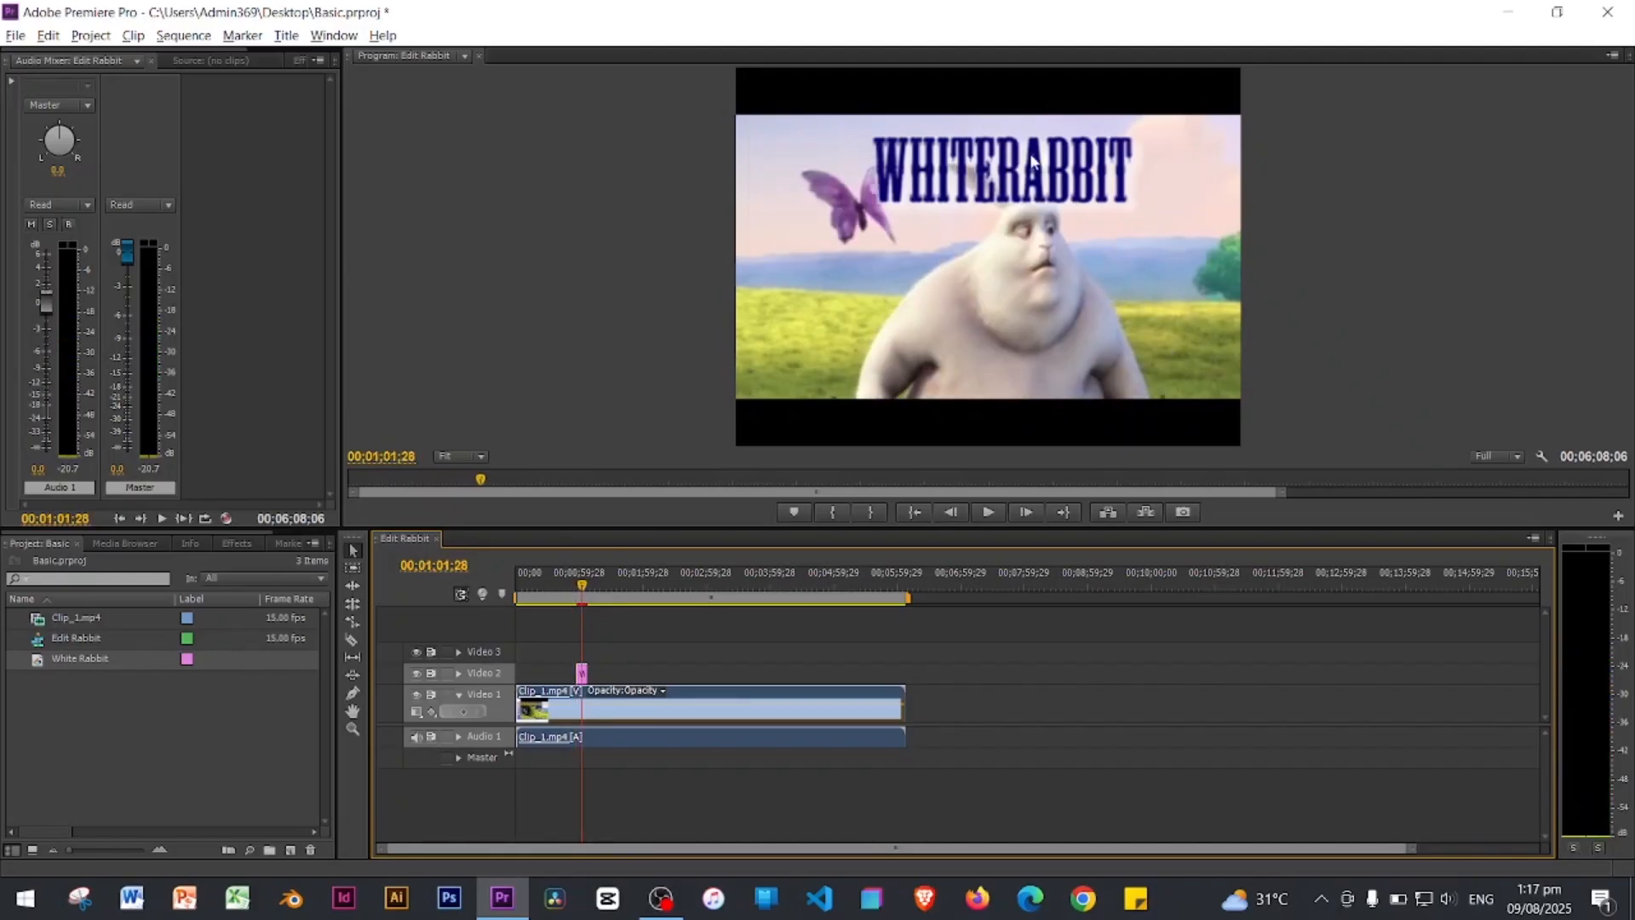
{"action": "mouse_move", "coordinate": [583, 585]}
{"action": "left_mouse_down"}
{"action": "mouse_move", "coordinate": [631, 588]}
{"action": "mouse_move", "coordinate": [572, 600]}
{"action": "left_mouse_up"}
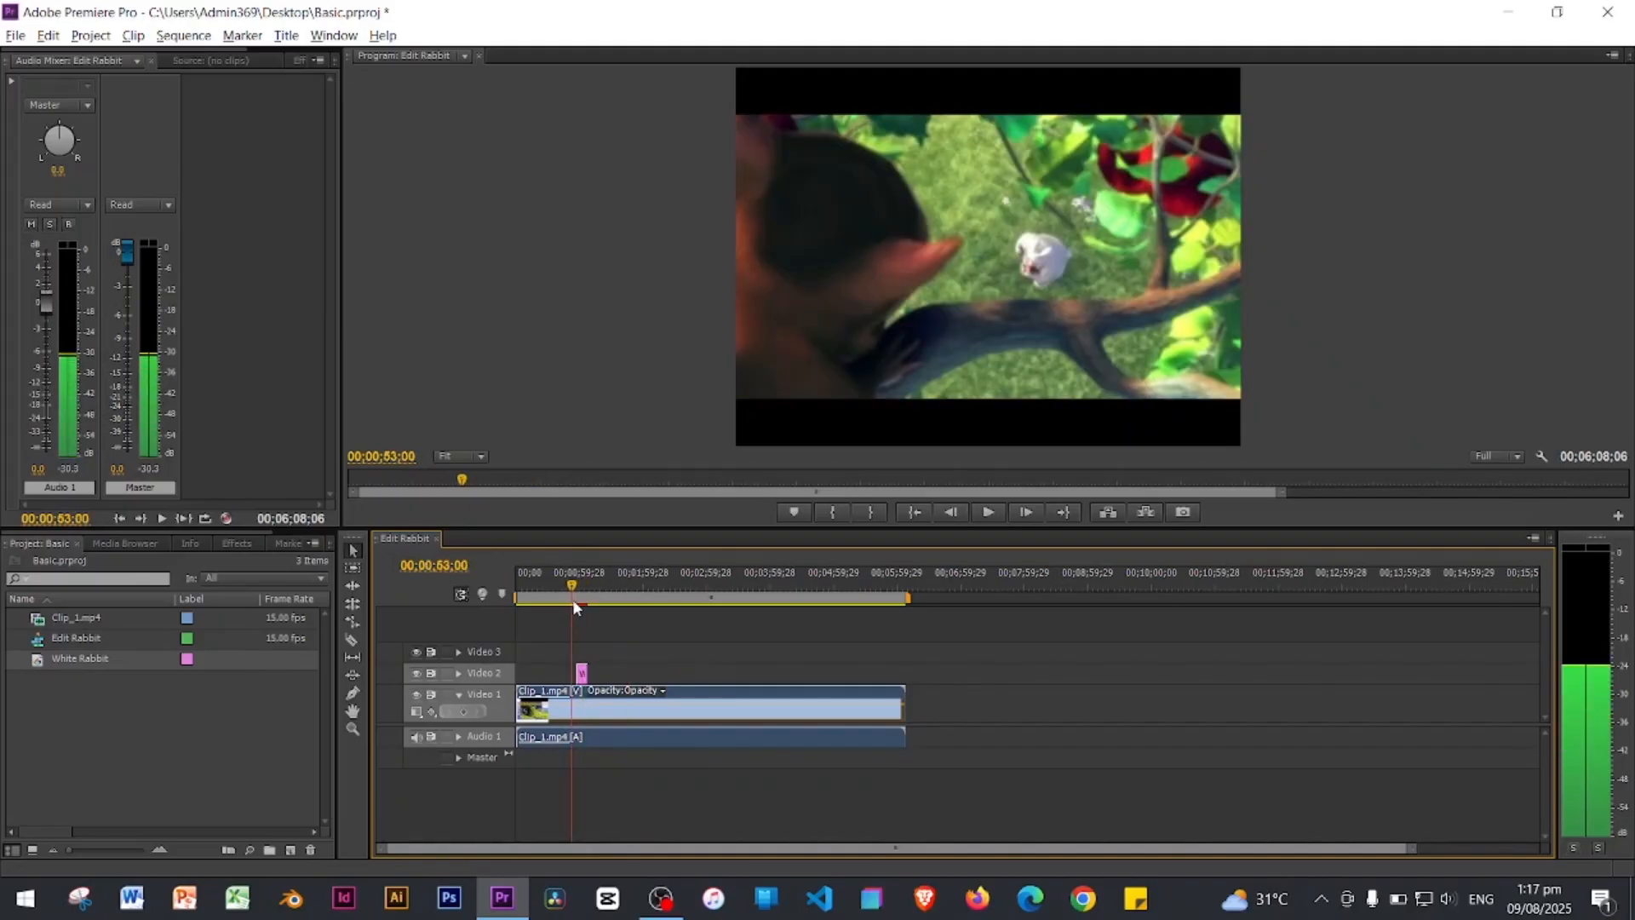
{"action": "left_click", "coordinate": [583, 680]}
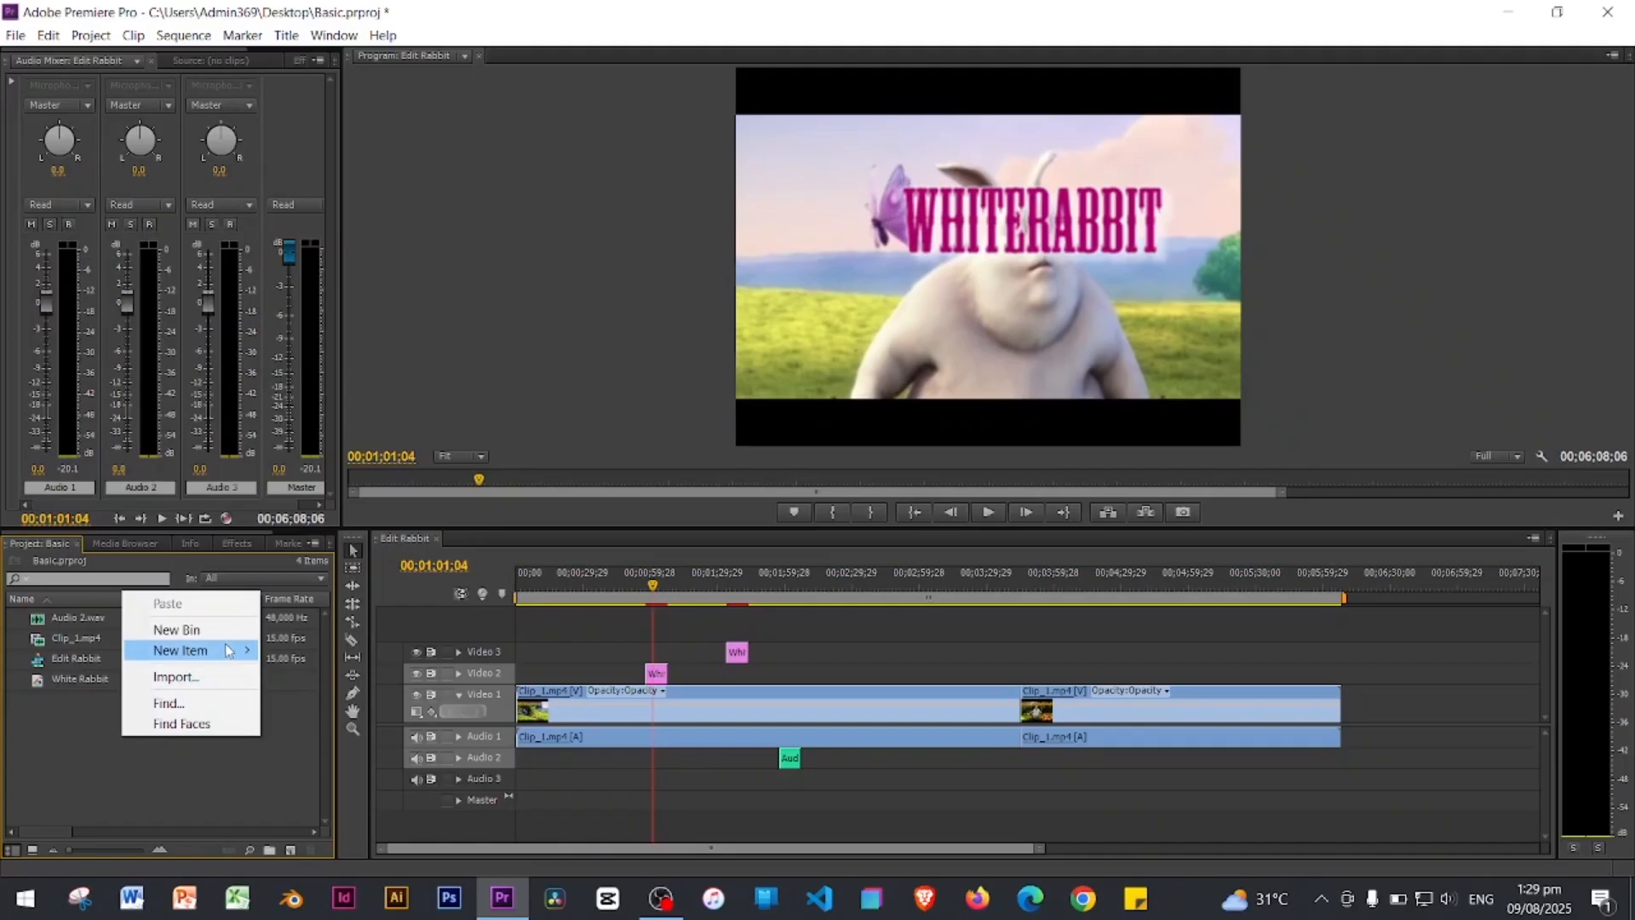
Step: Create another title item, keeping the default name Title 03 and the default video settings
{"action": "mouse_move", "coordinate": [205, 650]}
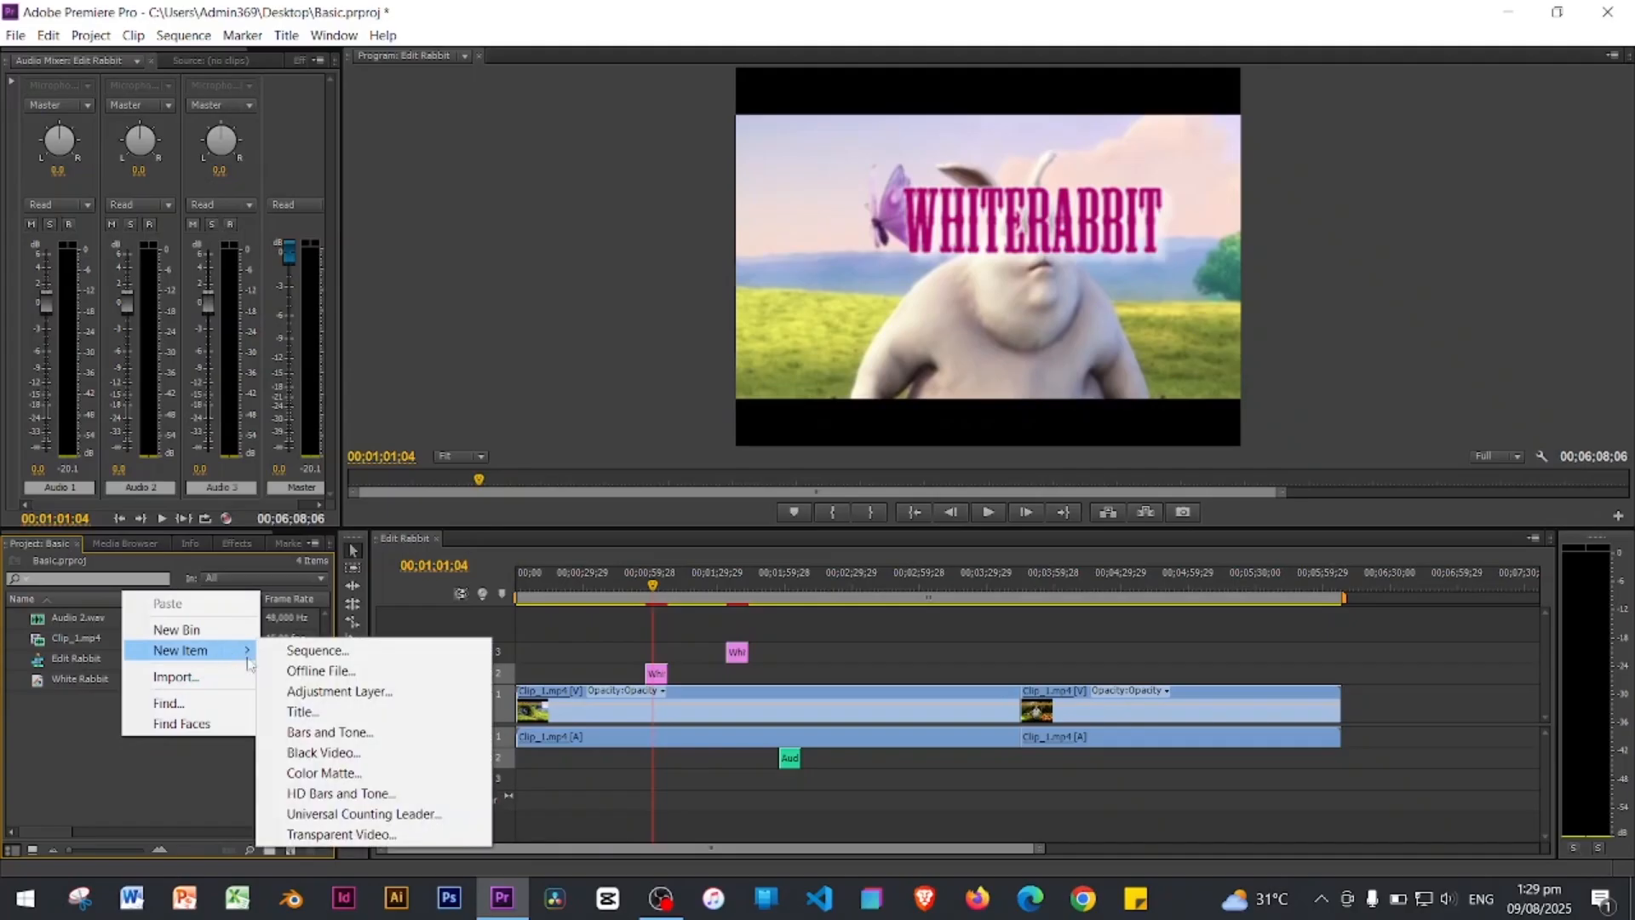
{"action": "left_click", "coordinate": [331, 711]}
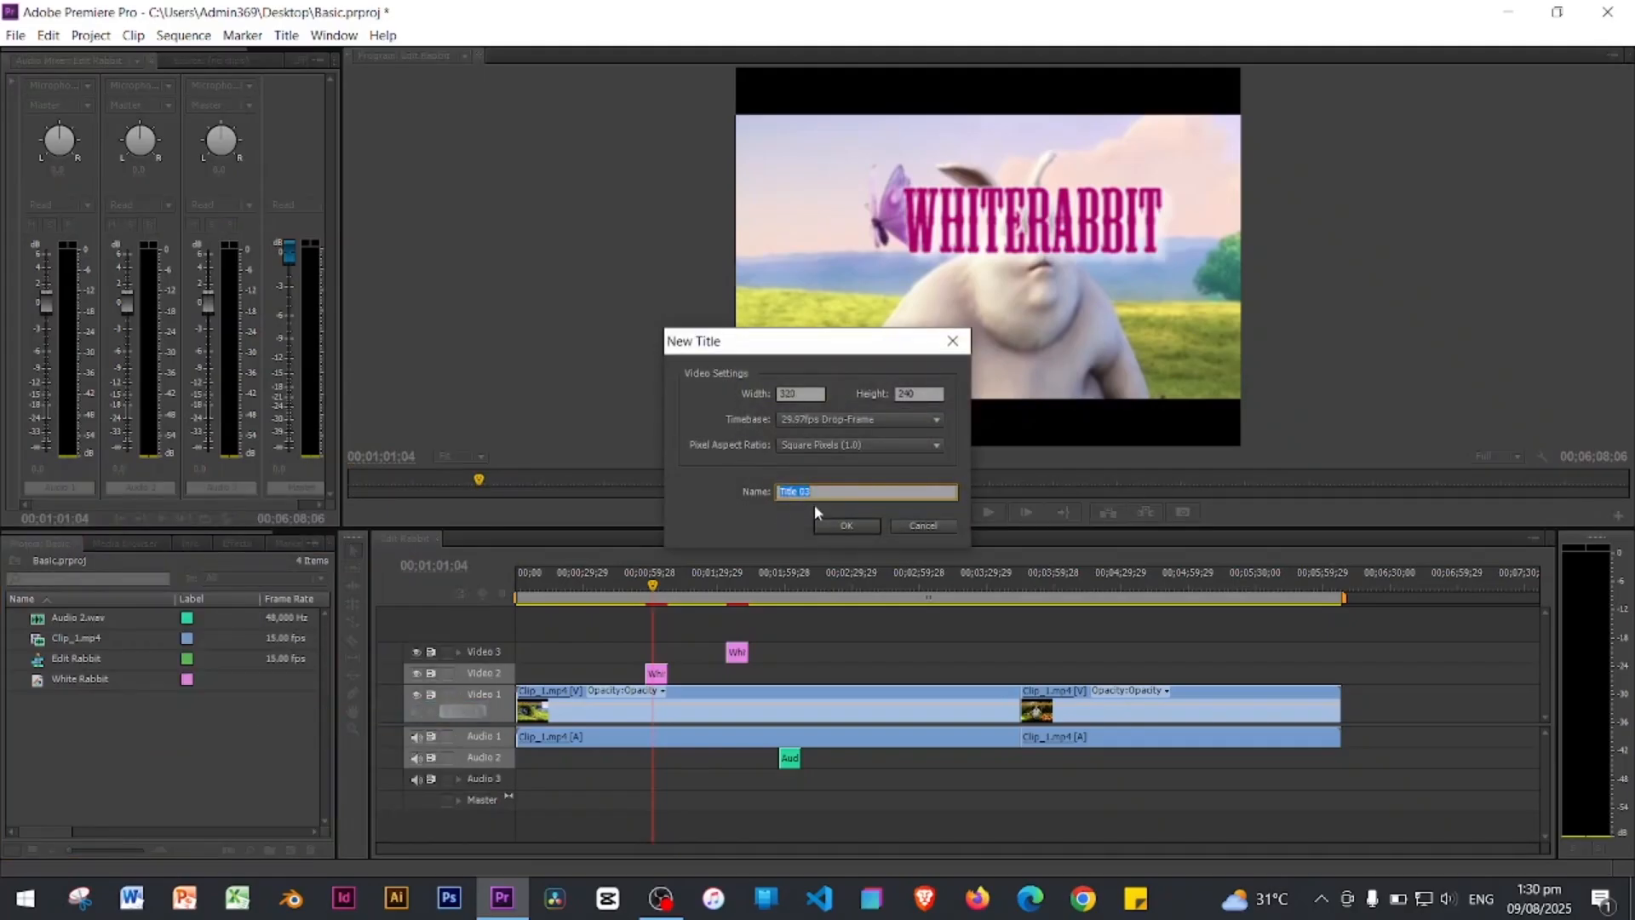
{"action": "left_click", "coordinate": [845, 526]}
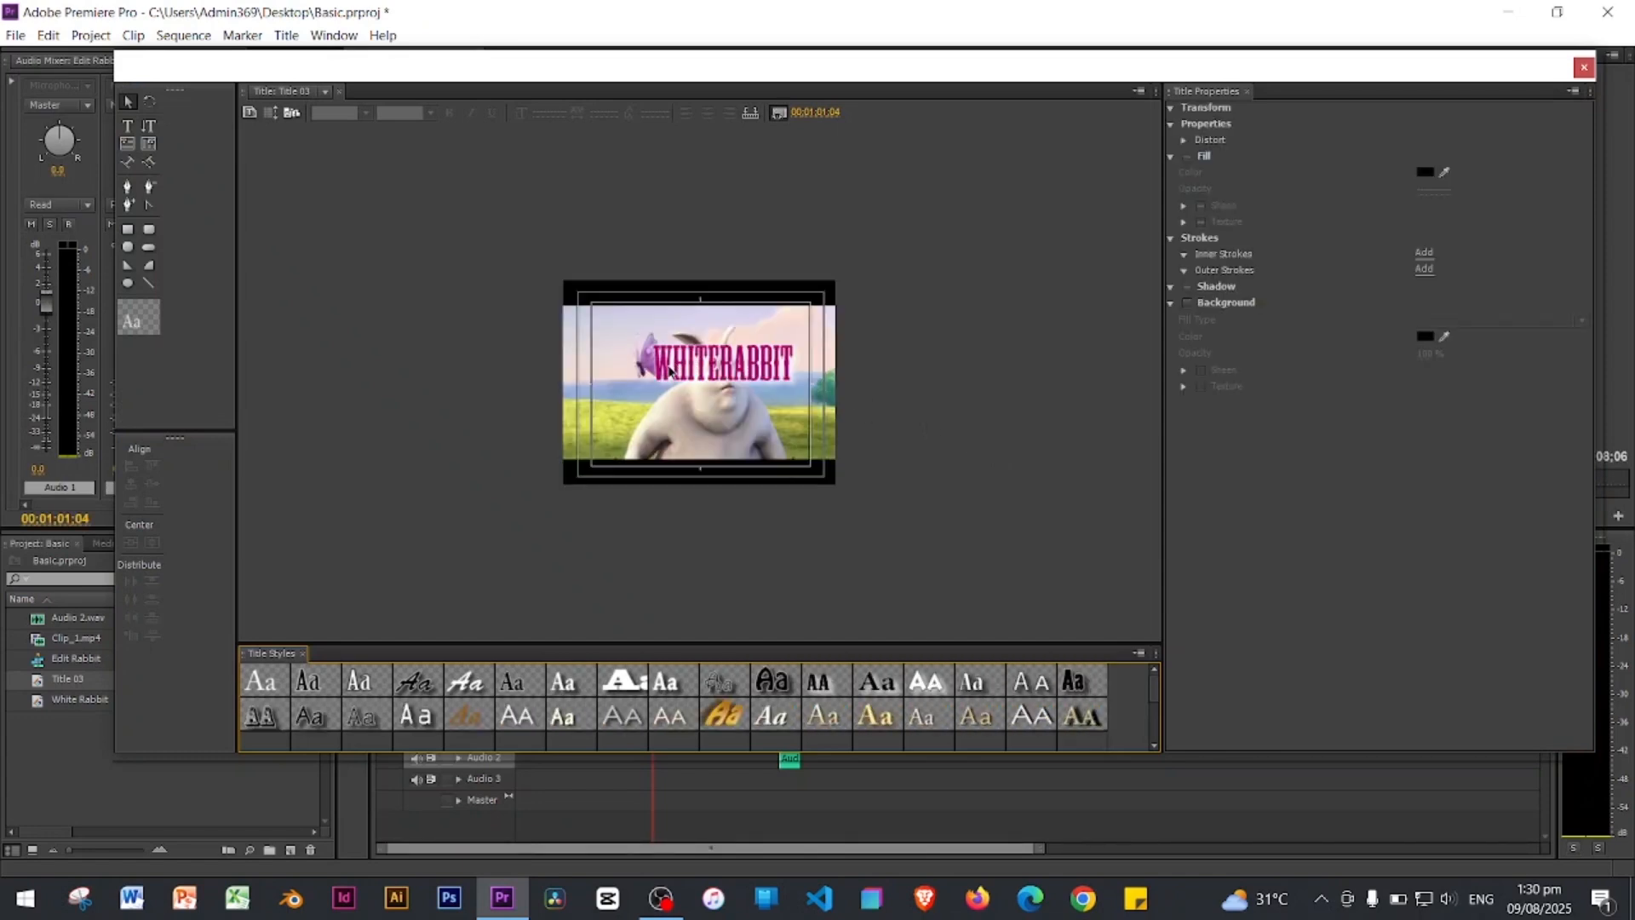
Step: Add the text "xsf" above the WHITERABBIT text in the gold gradient Hobo Std title style
{"action": "left_click", "coordinate": [719, 719]}
{"action": "key", "text": "t"}
{"action": "left_click", "coordinate": [657, 333]}
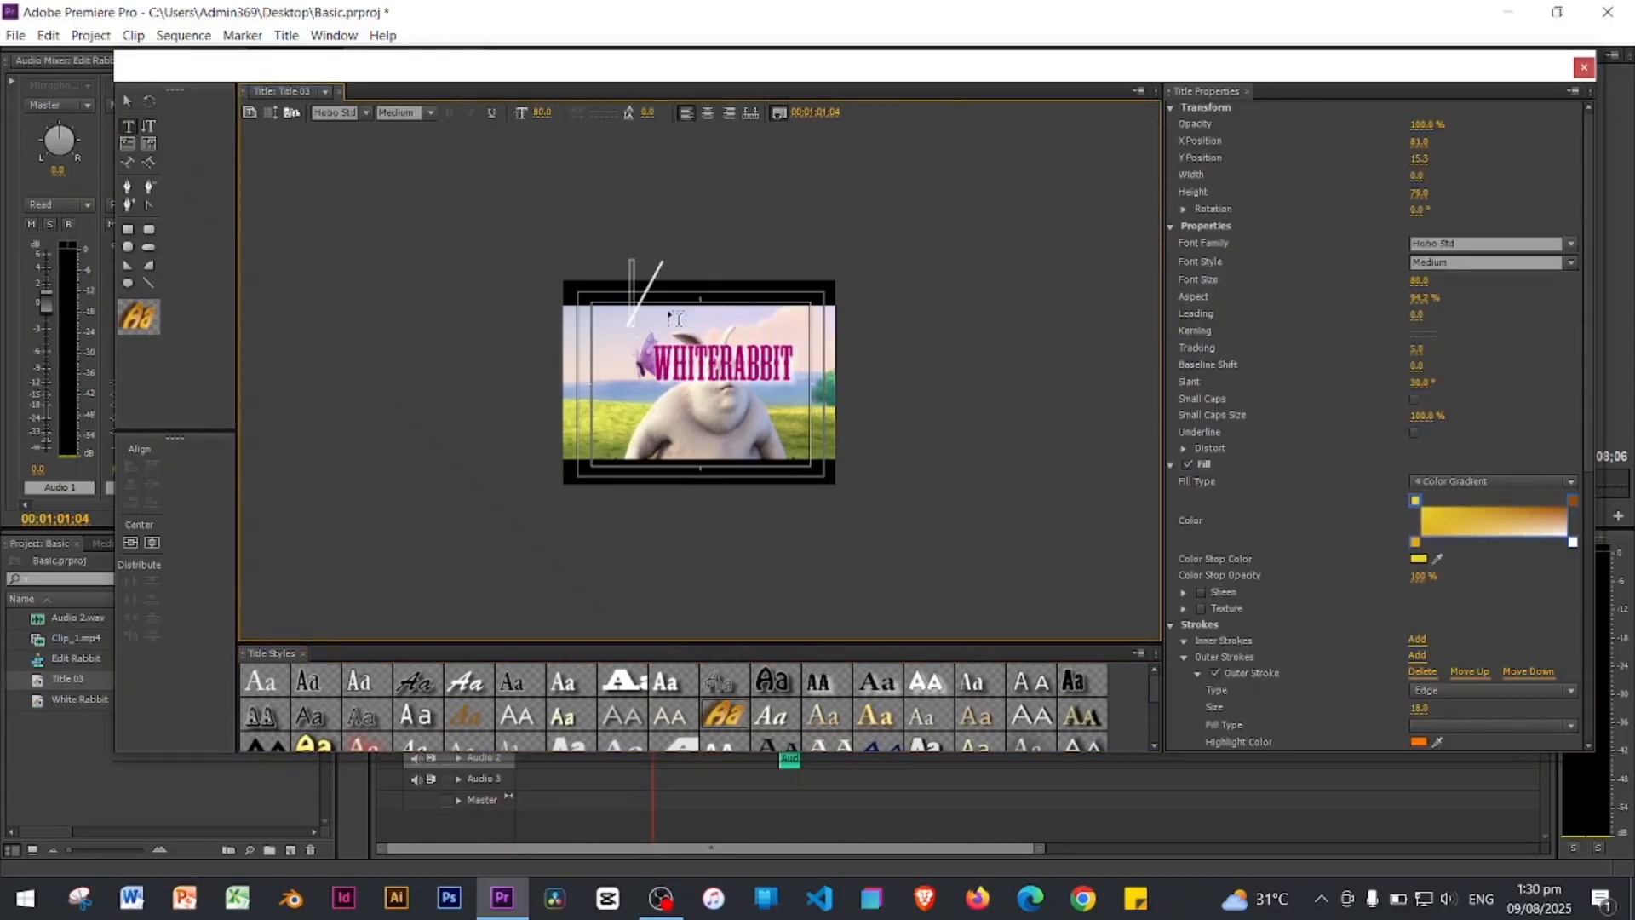
{"action": "type", "text": "XST"}
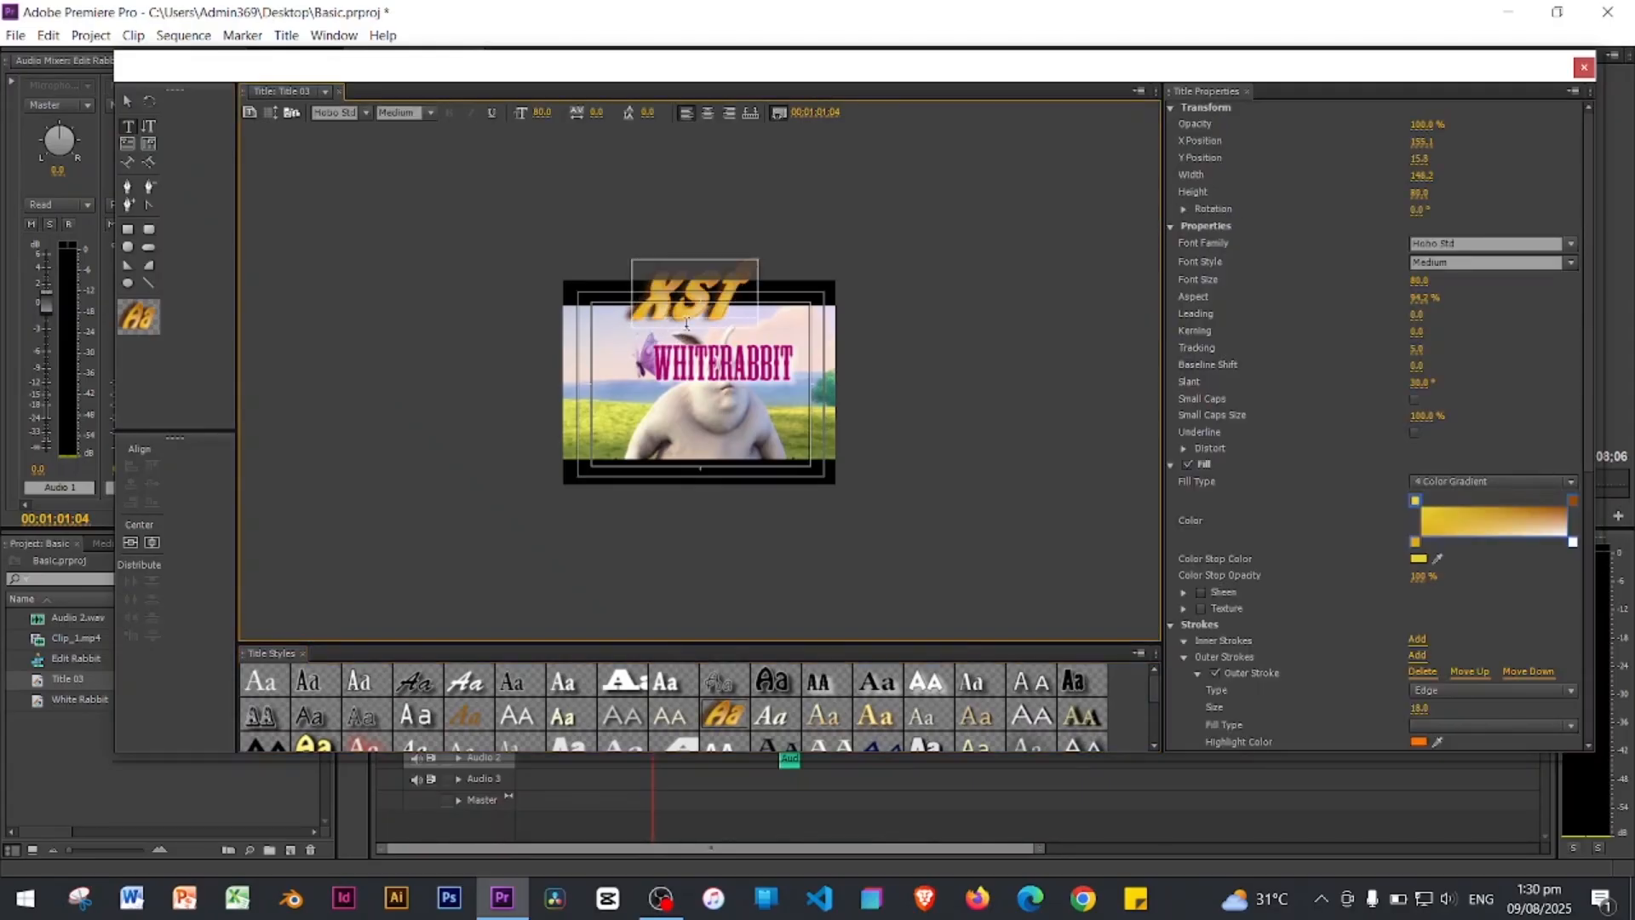
Step: Move the gold text into the frame's upper-left area at about X 75.1, Y 48.8, and close the title editor
{"action": "left_click", "coordinate": [151, 133]}
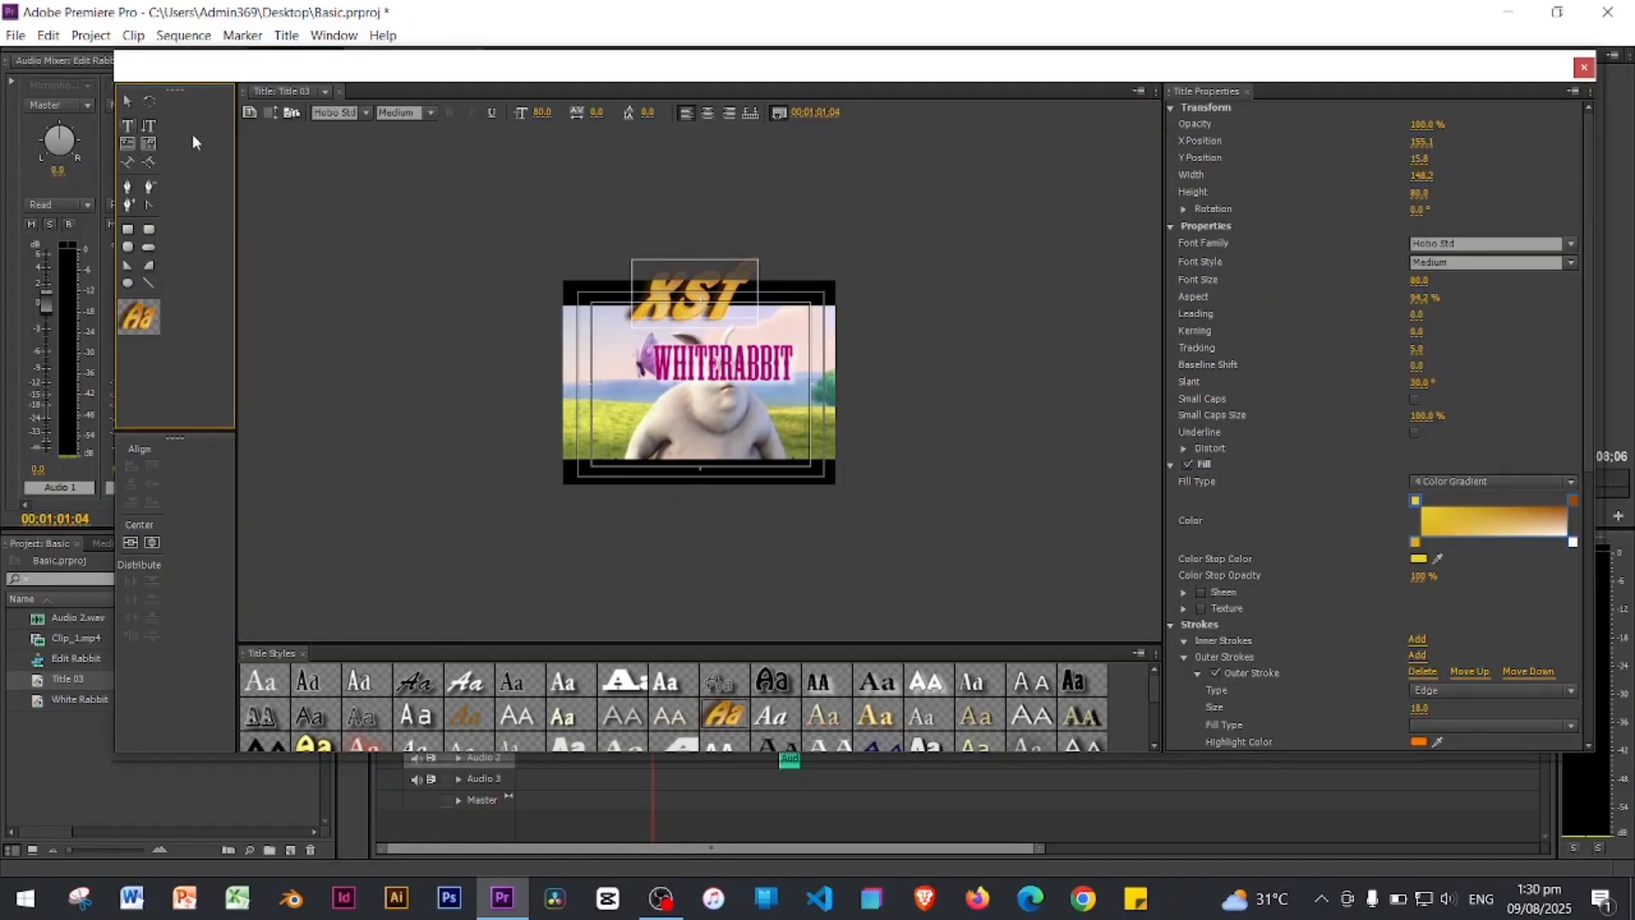
{"action": "left_click", "coordinate": [129, 104]}
{"action": "left_click", "coordinate": [711, 321]}
{"action": "left_click_drag", "start_coordinate": [722, 315], "coordinate": [668, 361]}
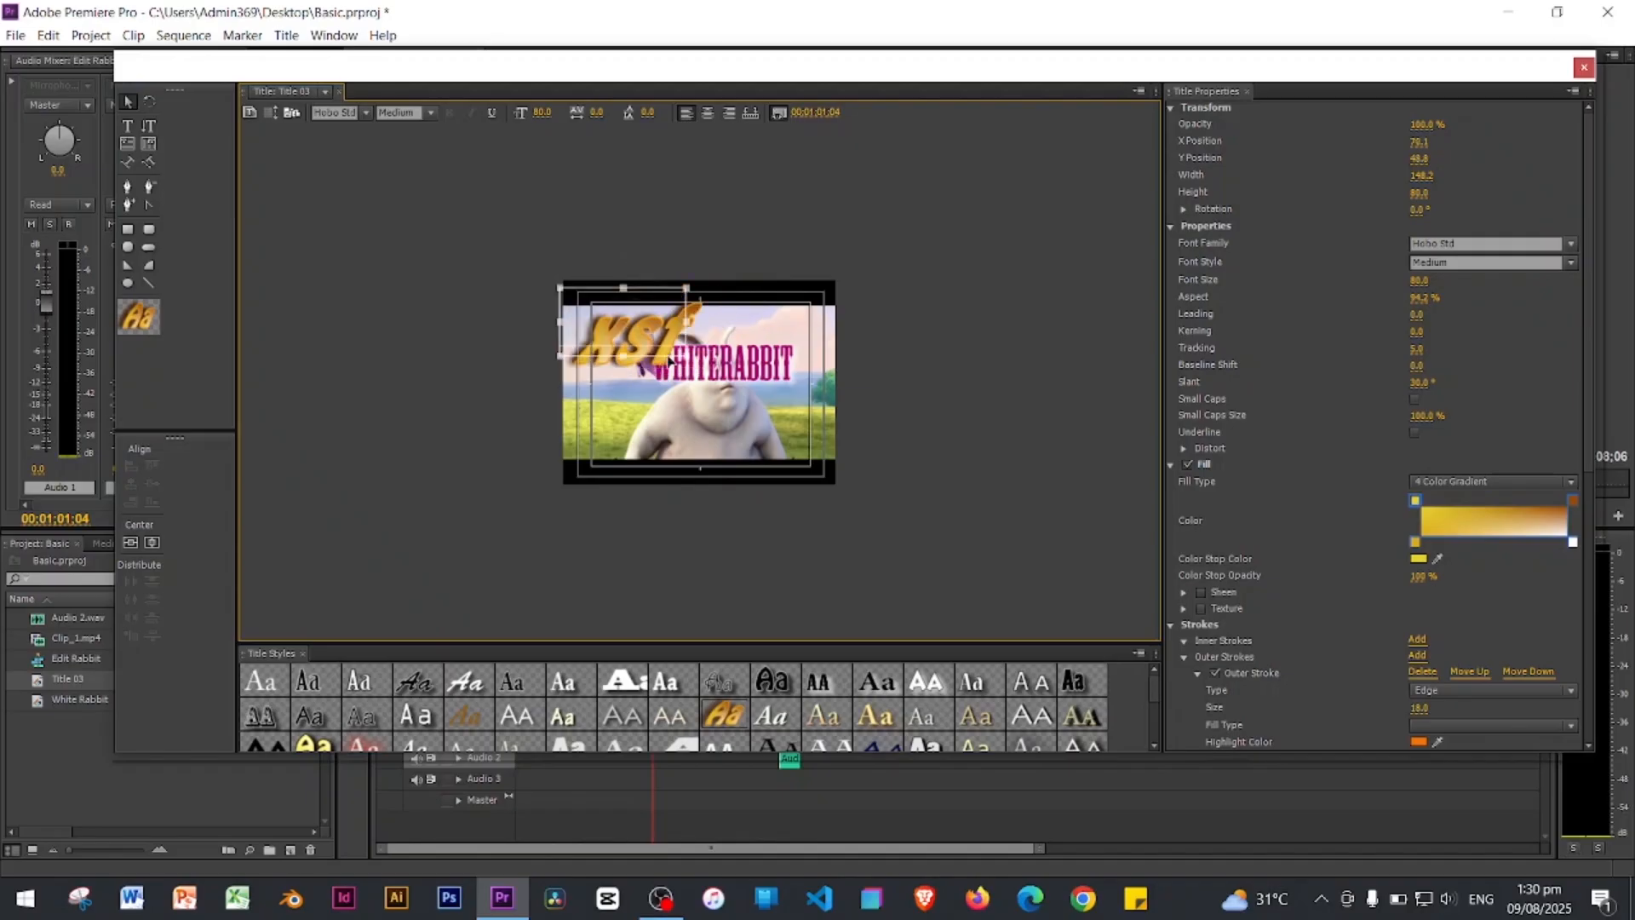
{"action": "left_click", "coordinate": [754, 372]}
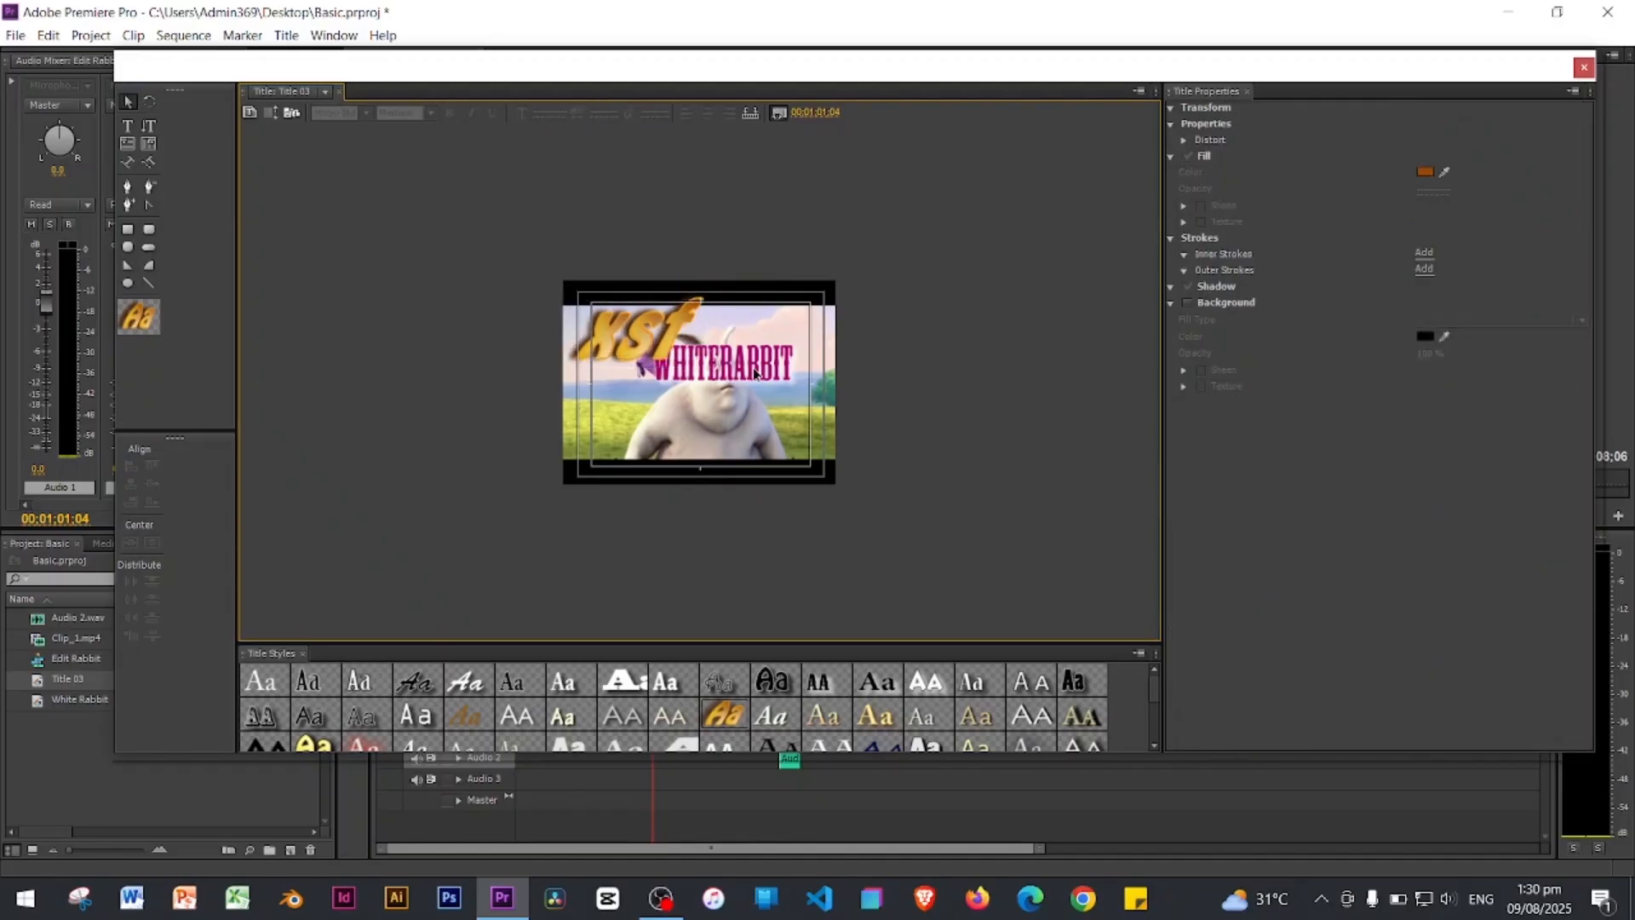
{"action": "left_click", "coordinate": [1583, 68]}
Step: Play the sequence through the Title 03 clip on Video 4 and stop playback just after it
{"action": "left_click", "coordinate": [987, 512]}
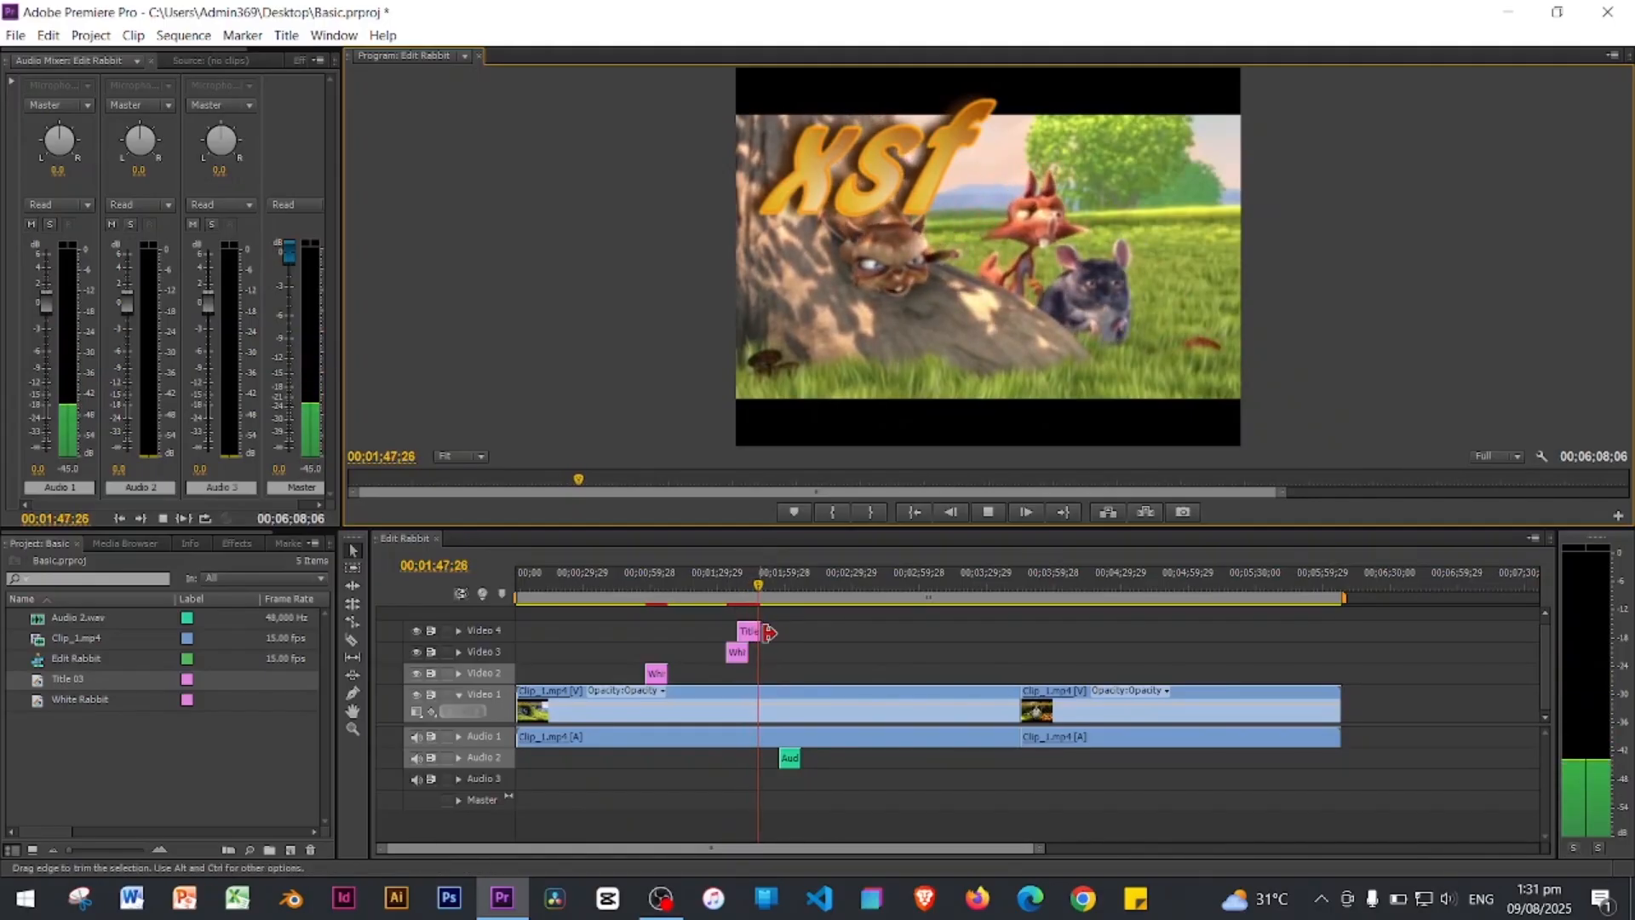
{"action": "key", "text": "space"}
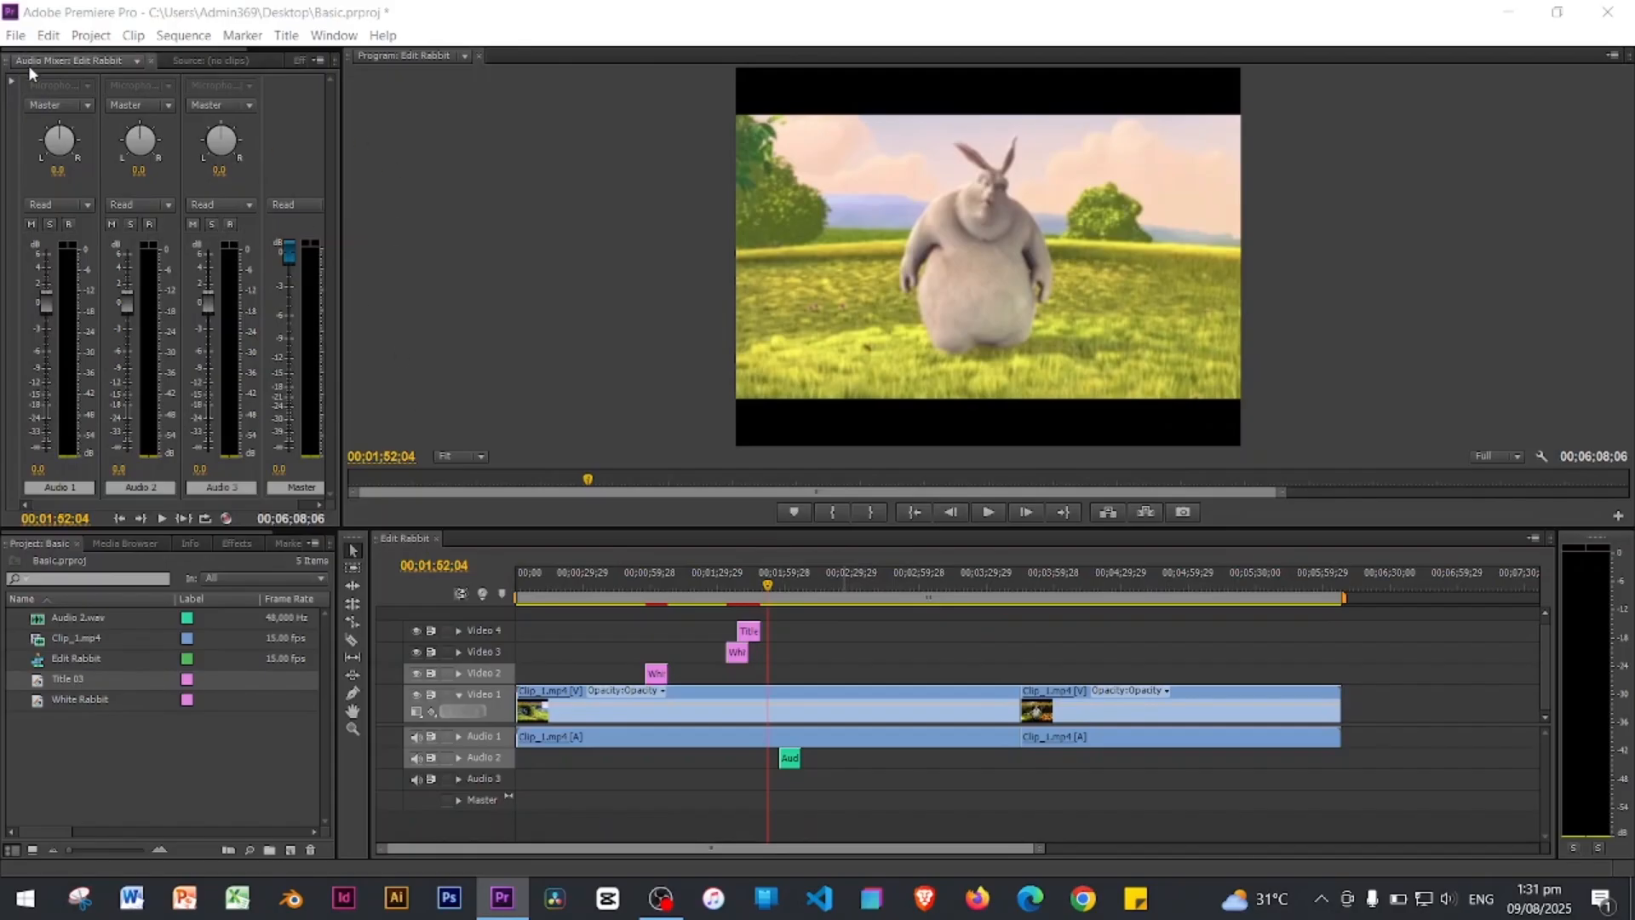
Step: Open the media export settings for the Edit Rabbit sequence and reposition the dialog
{"action": "left_click", "coordinate": [16, 38]}
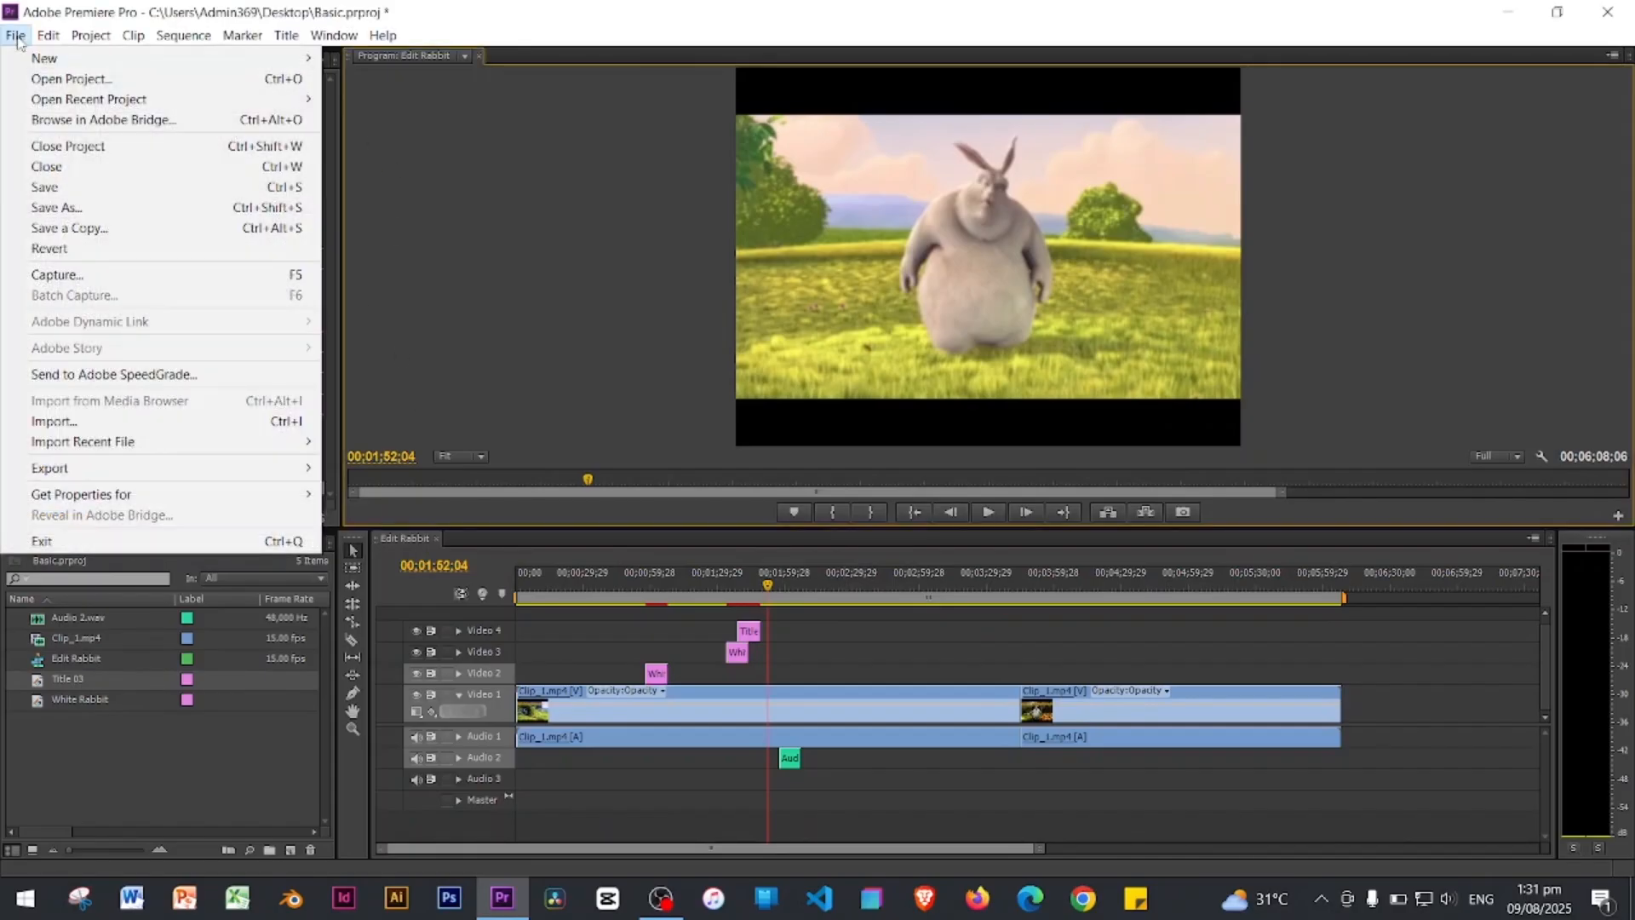
{"action": "mouse_move", "coordinate": [107, 488]}
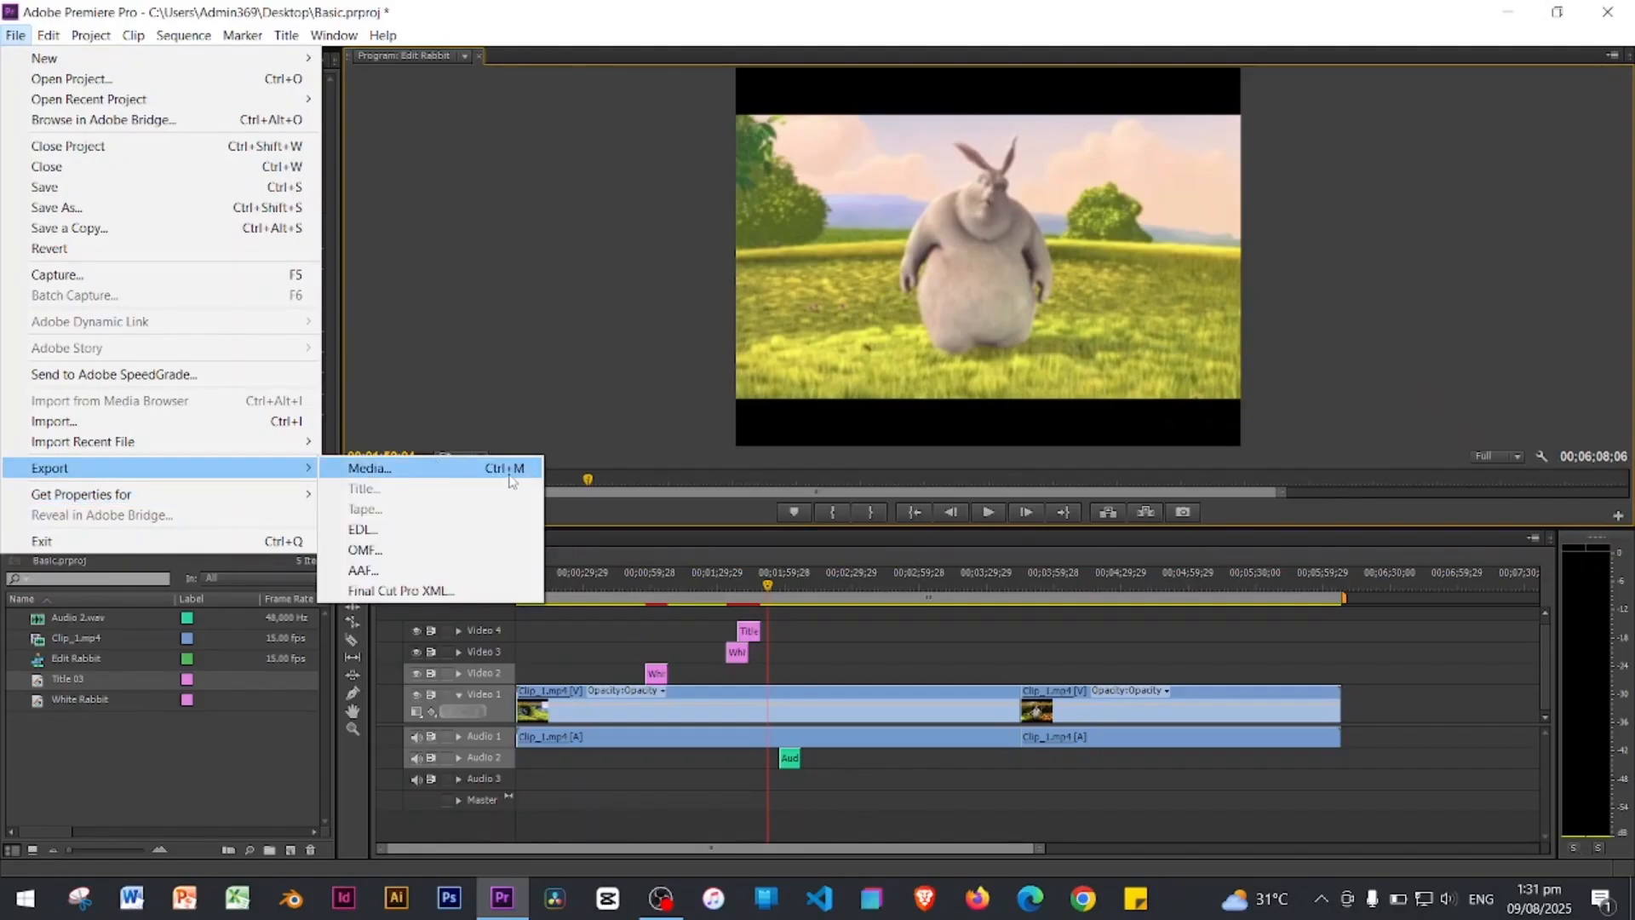
{"action": "left_click", "coordinate": [451, 474]}
{"action": "left_click_drag", "start_coordinate": [969, 170], "coordinate": [1026, 102]}
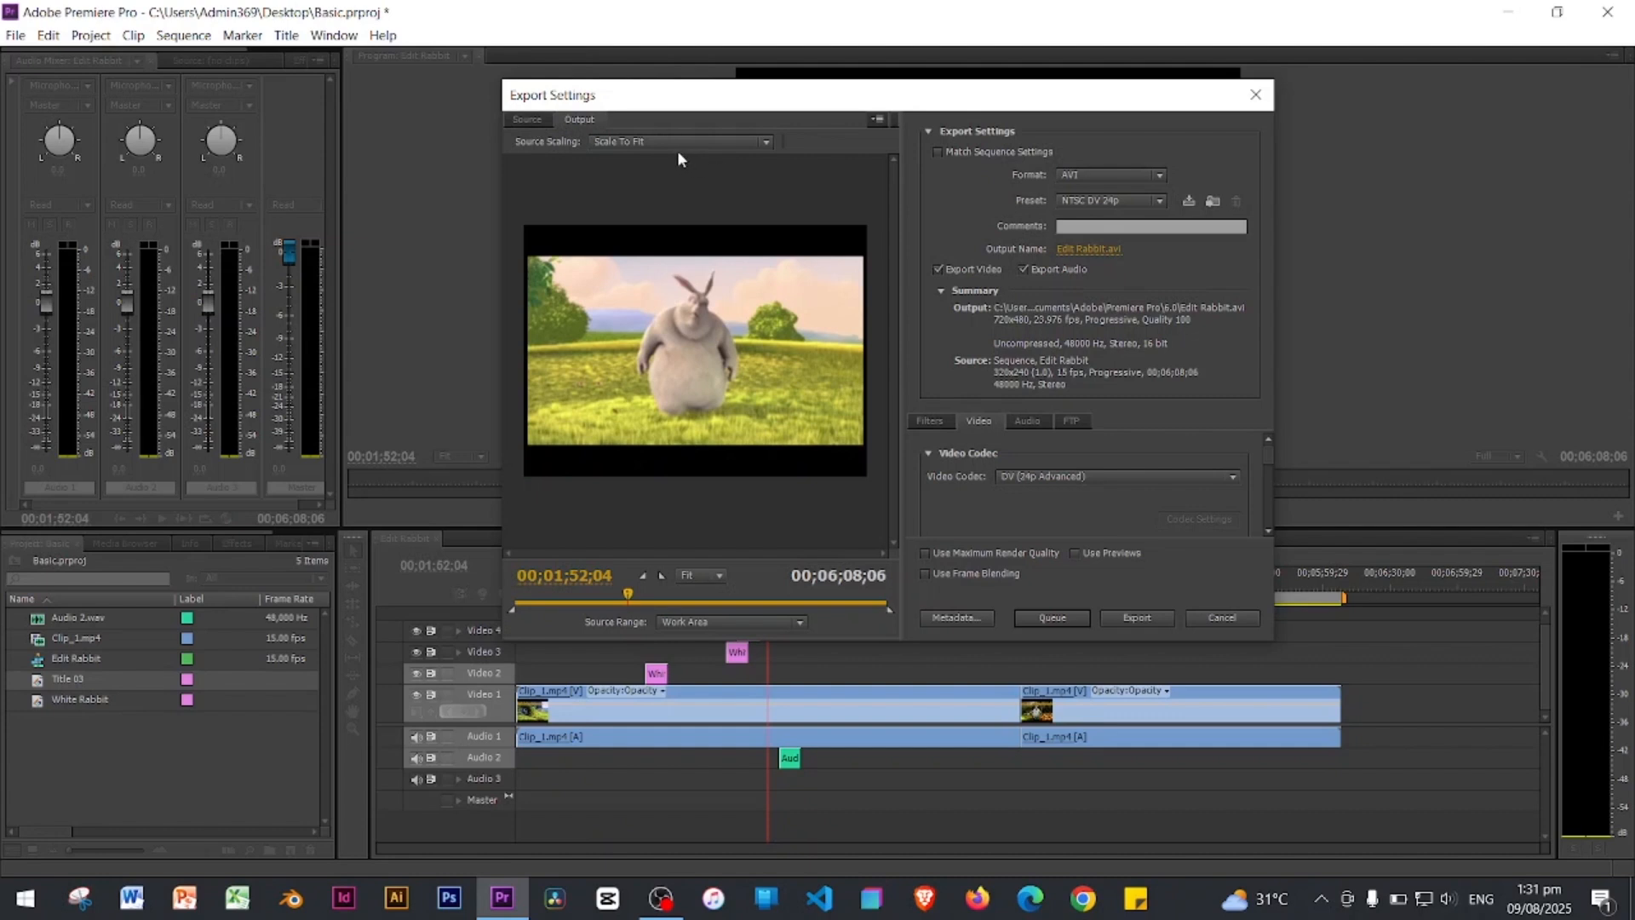
Step: Try the Stretch To Fill source scaling for the export and return it to Scale To Fit
{"action": "left_click", "coordinate": [763, 141]}
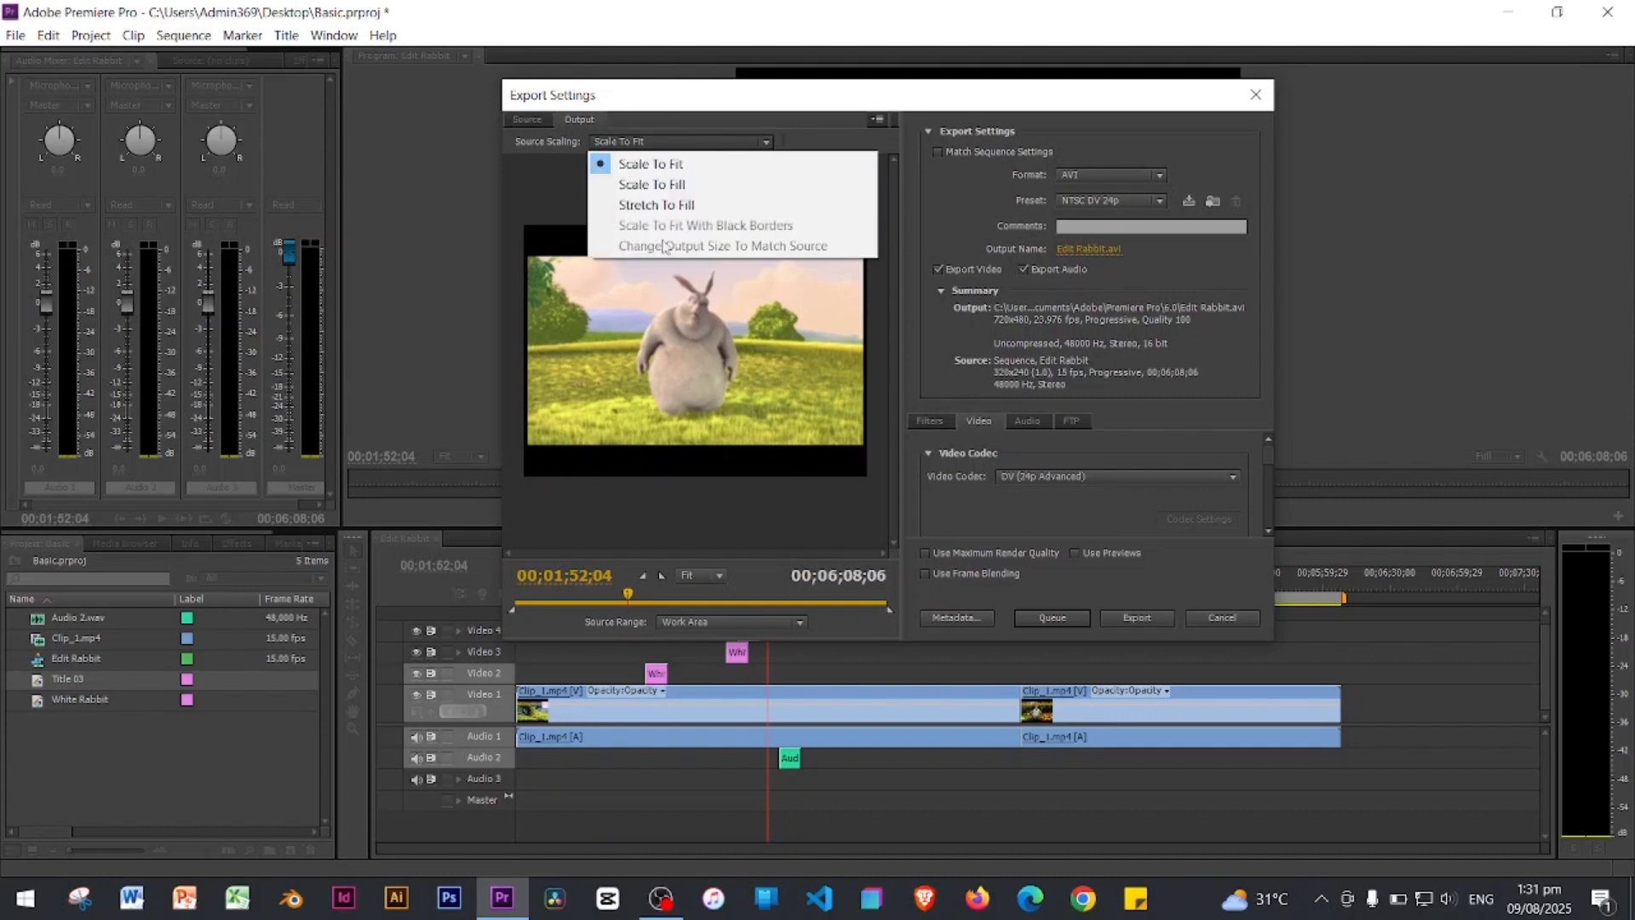
{"action": "left_click", "coordinate": [656, 205]}
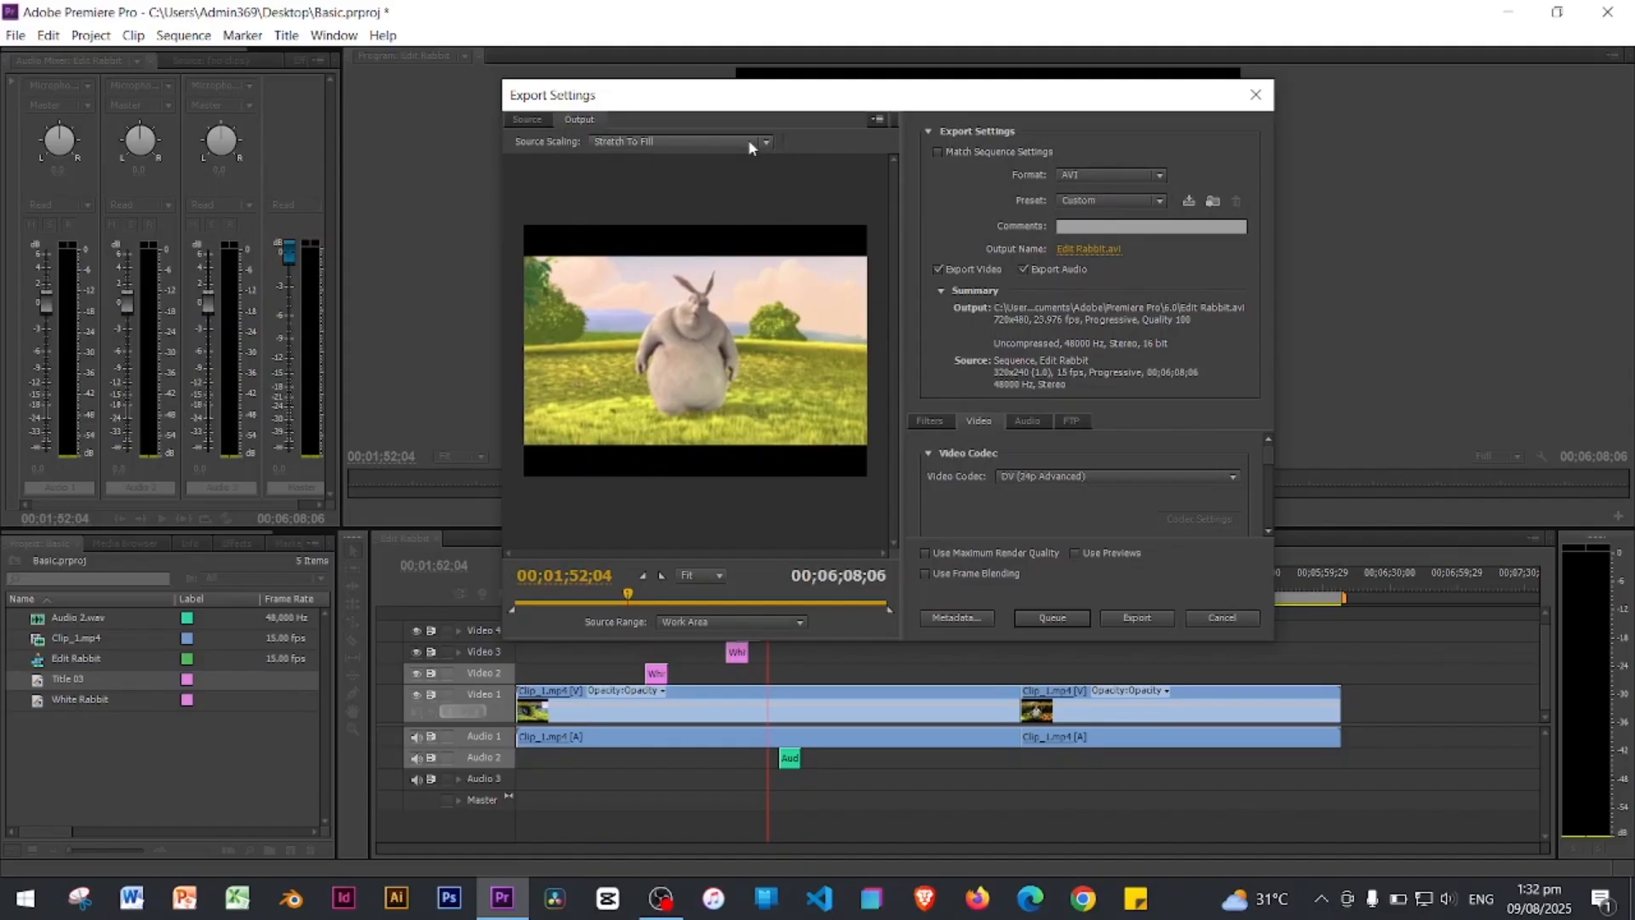
{"action": "left_click", "coordinate": [681, 141]}
{"action": "left_click", "coordinate": [649, 167]}
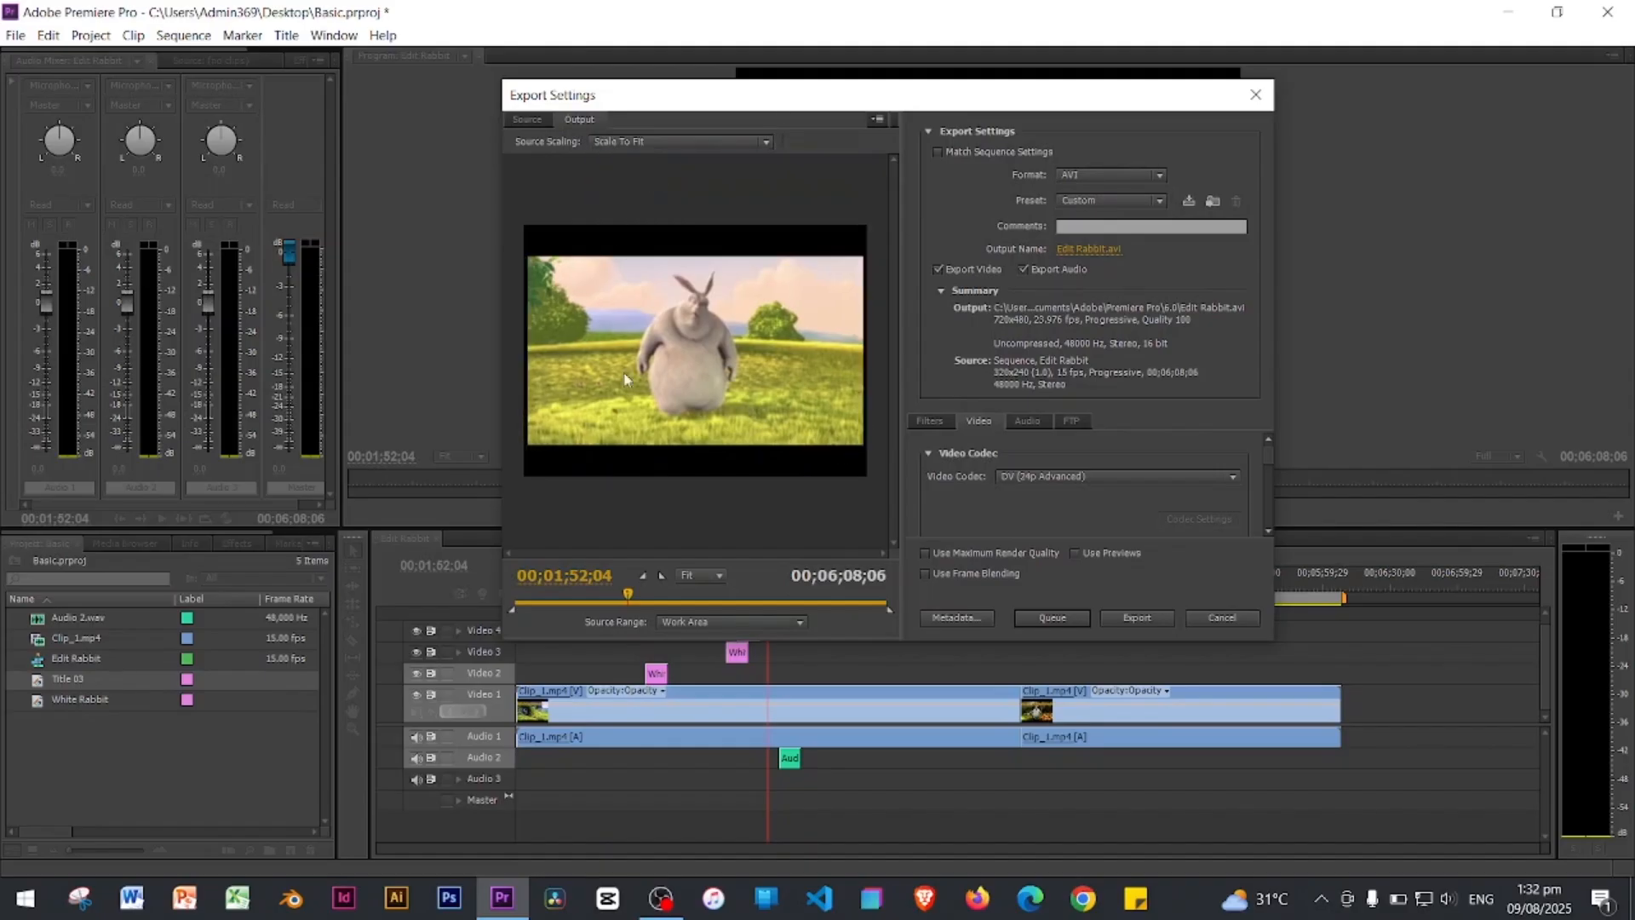
Step: Try the Stretch To Fill and Scale To Fill source scaling options, return to Scale To Fit, and compare the source and output previews
{"action": "left_click", "coordinate": [740, 146]}
{"action": "left_click", "coordinate": [656, 204]}
{"action": "left_click", "coordinate": [763, 141]}
{"action": "left_click", "coordinate": [661, 186]}
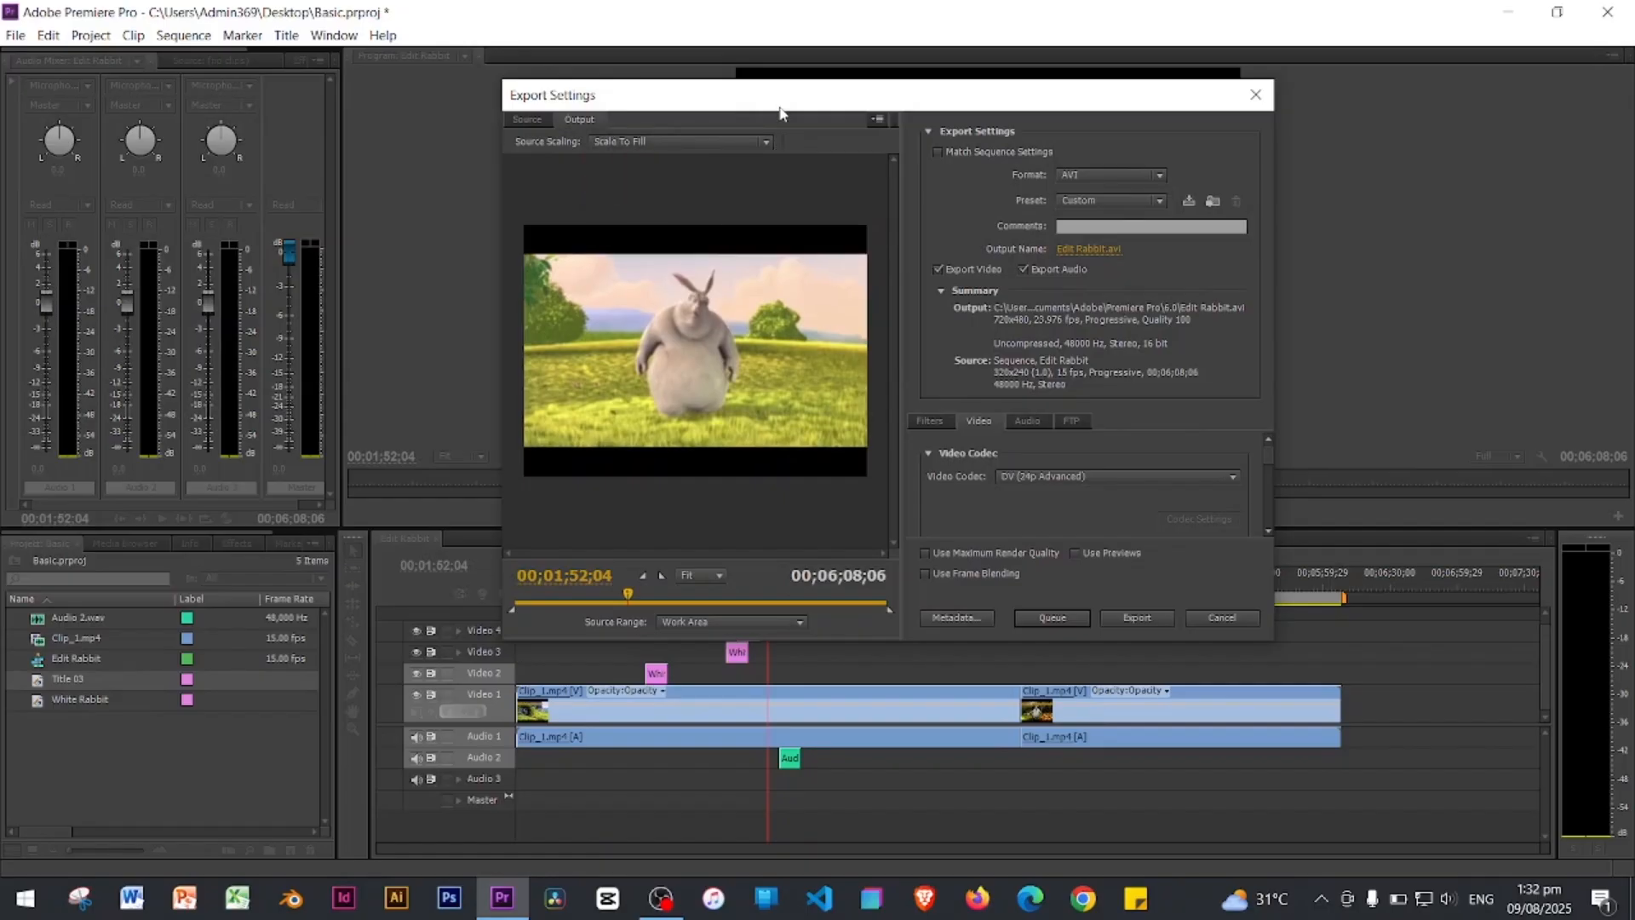
{"action": "left_click", "coordinate": [766, 142]}
{"action": "left_click", "coordinate": [673, 167]}
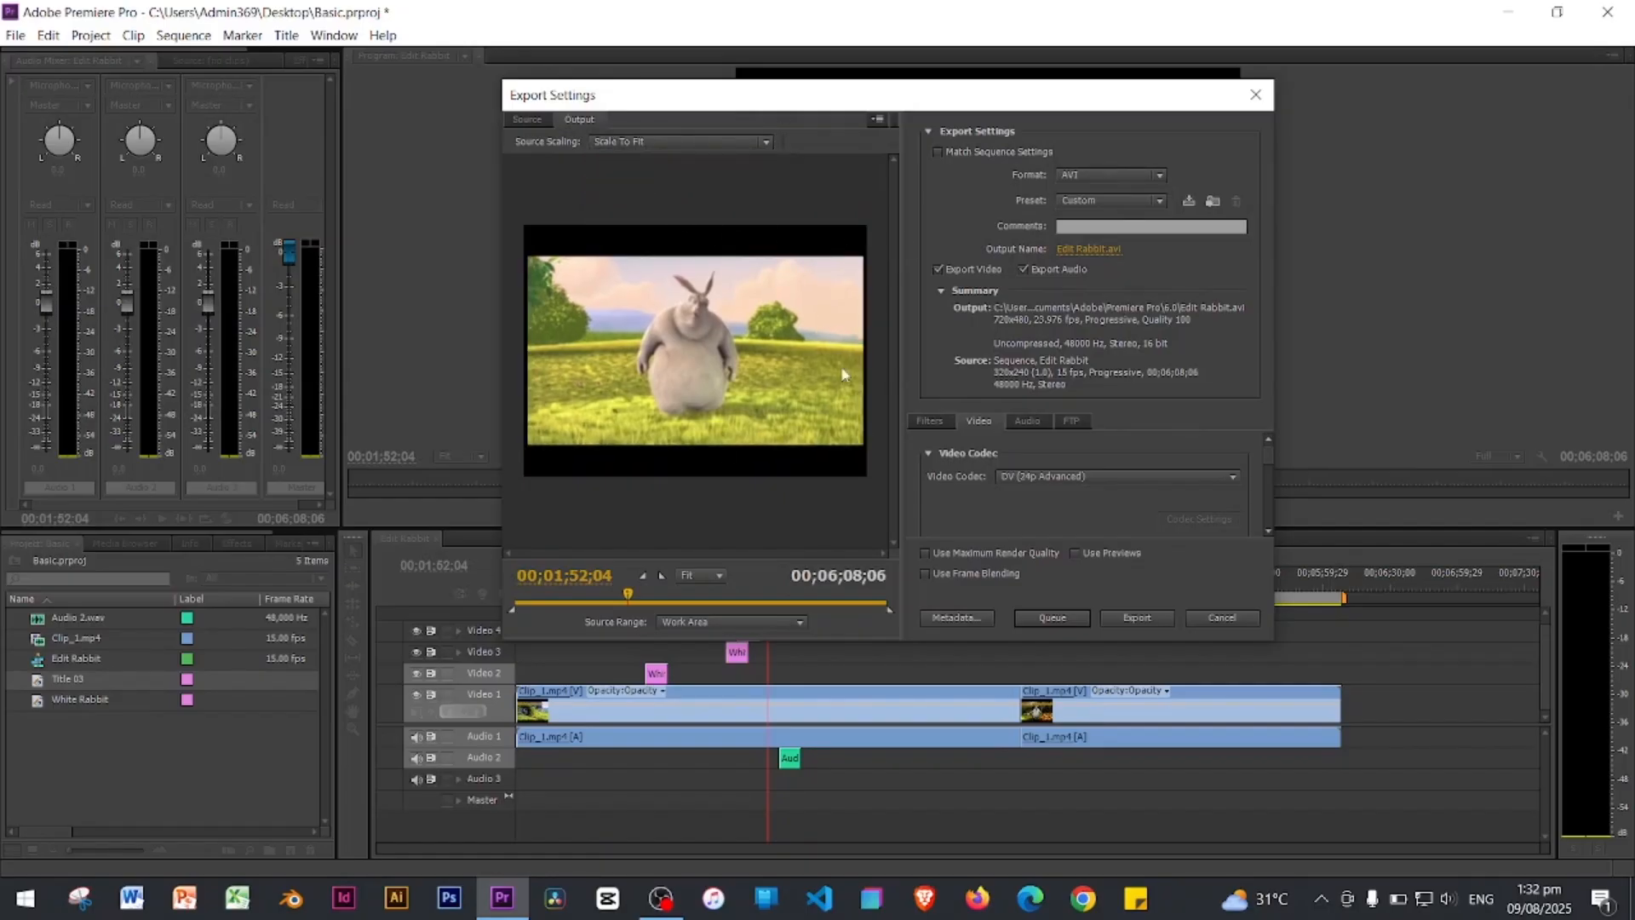
{"action": "left_click", "coordinate": [526, 119]}
{"action": "left_click", "coordinate": [580, 120]}
Step: Set the export format to H.264 with the YouTube HD 720p 23.976 preset
{"action": "left_click", "coordinate": [1142, 177]}
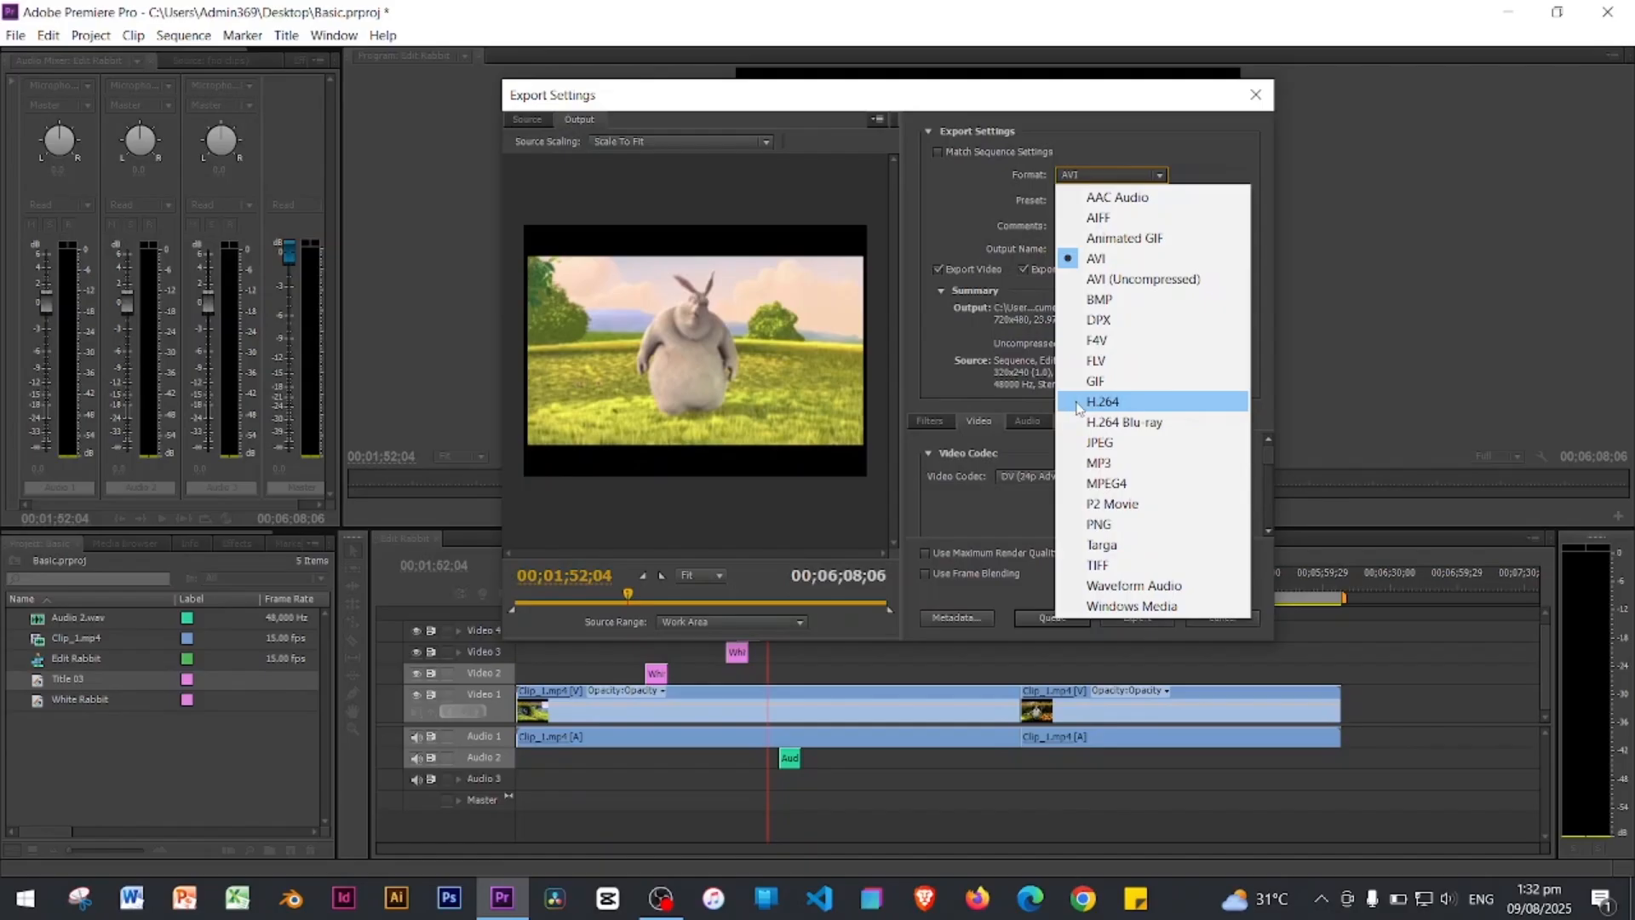
{"action": "left_click", "coordinate": [1077, 405]}
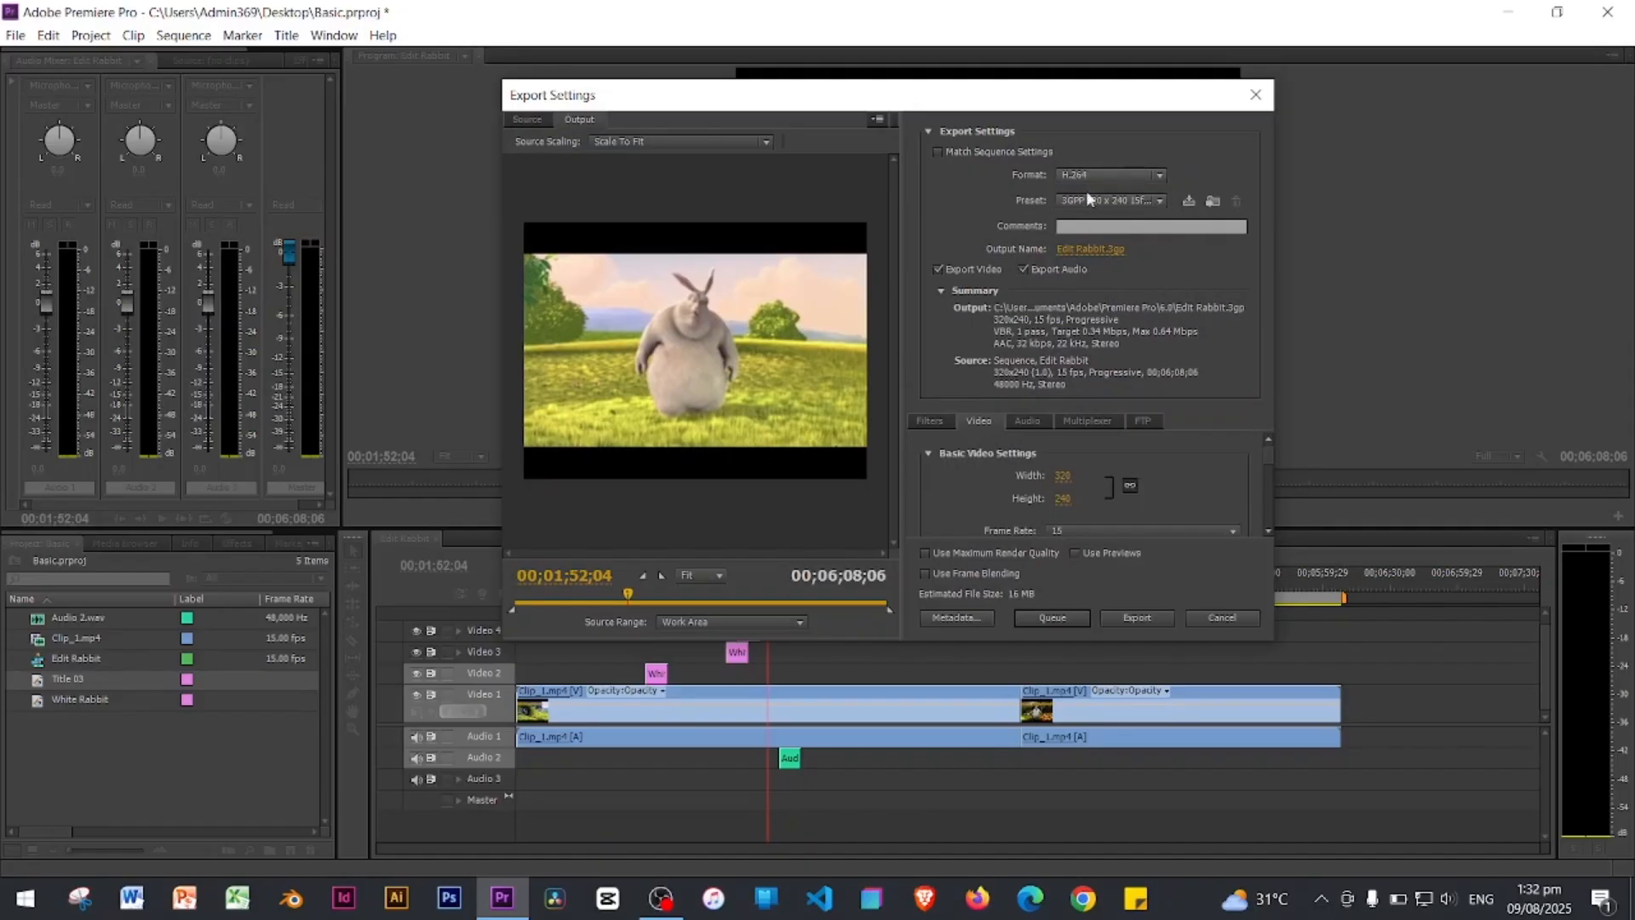
{"action": "left_click", "coordinate": [1141, 200]}
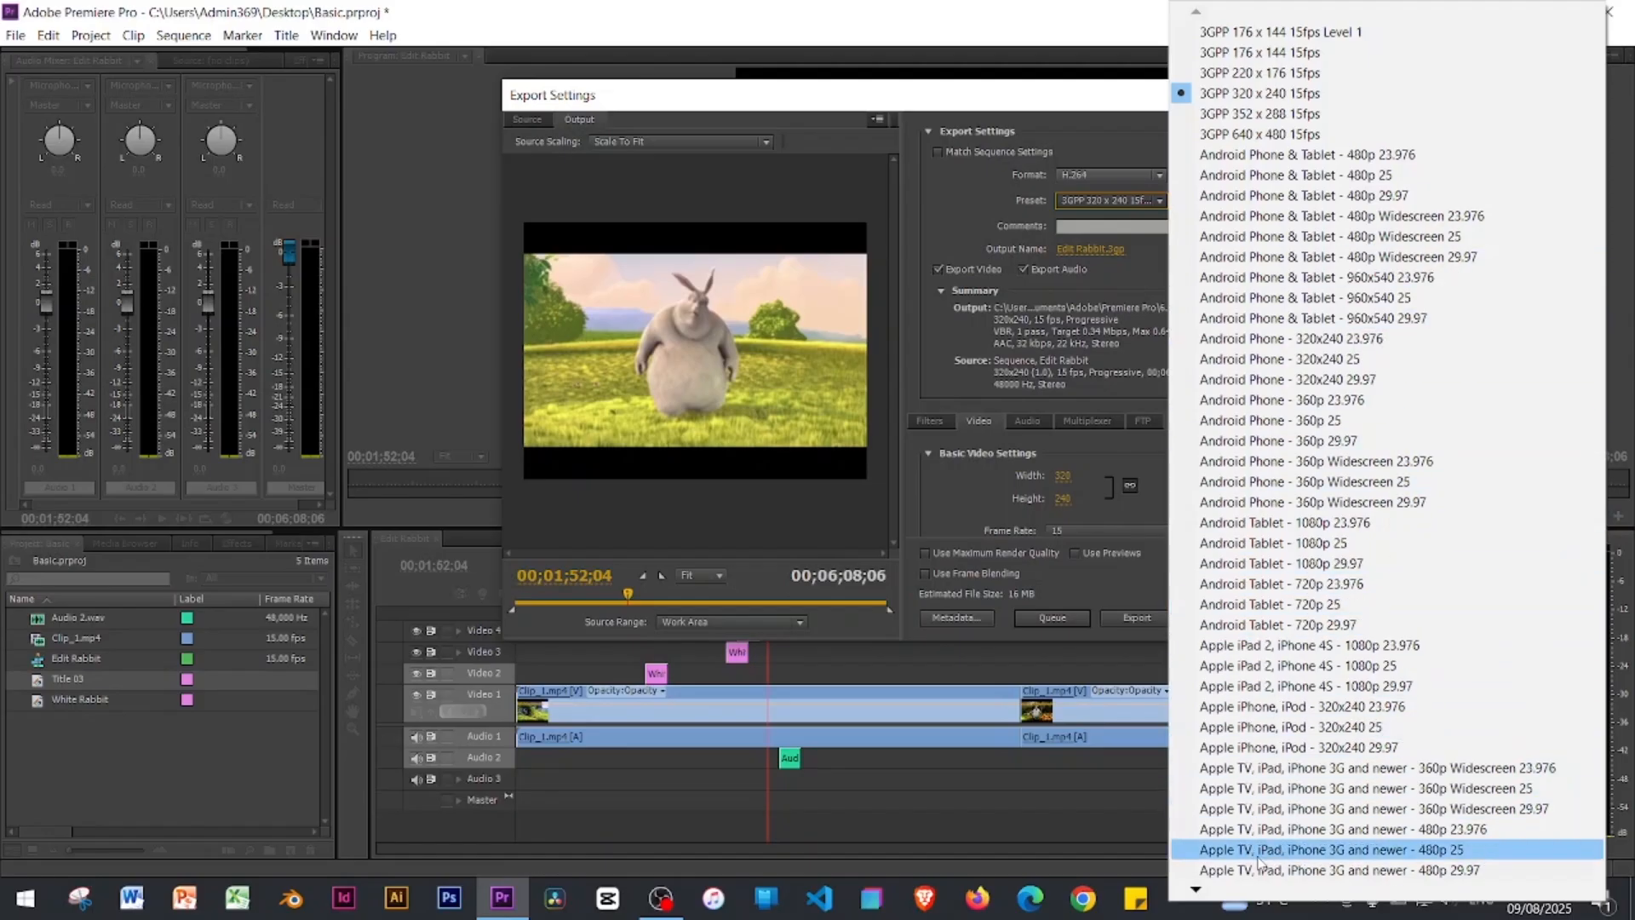
{"action": "mouse_move", "coordinate": [1196, 892]}
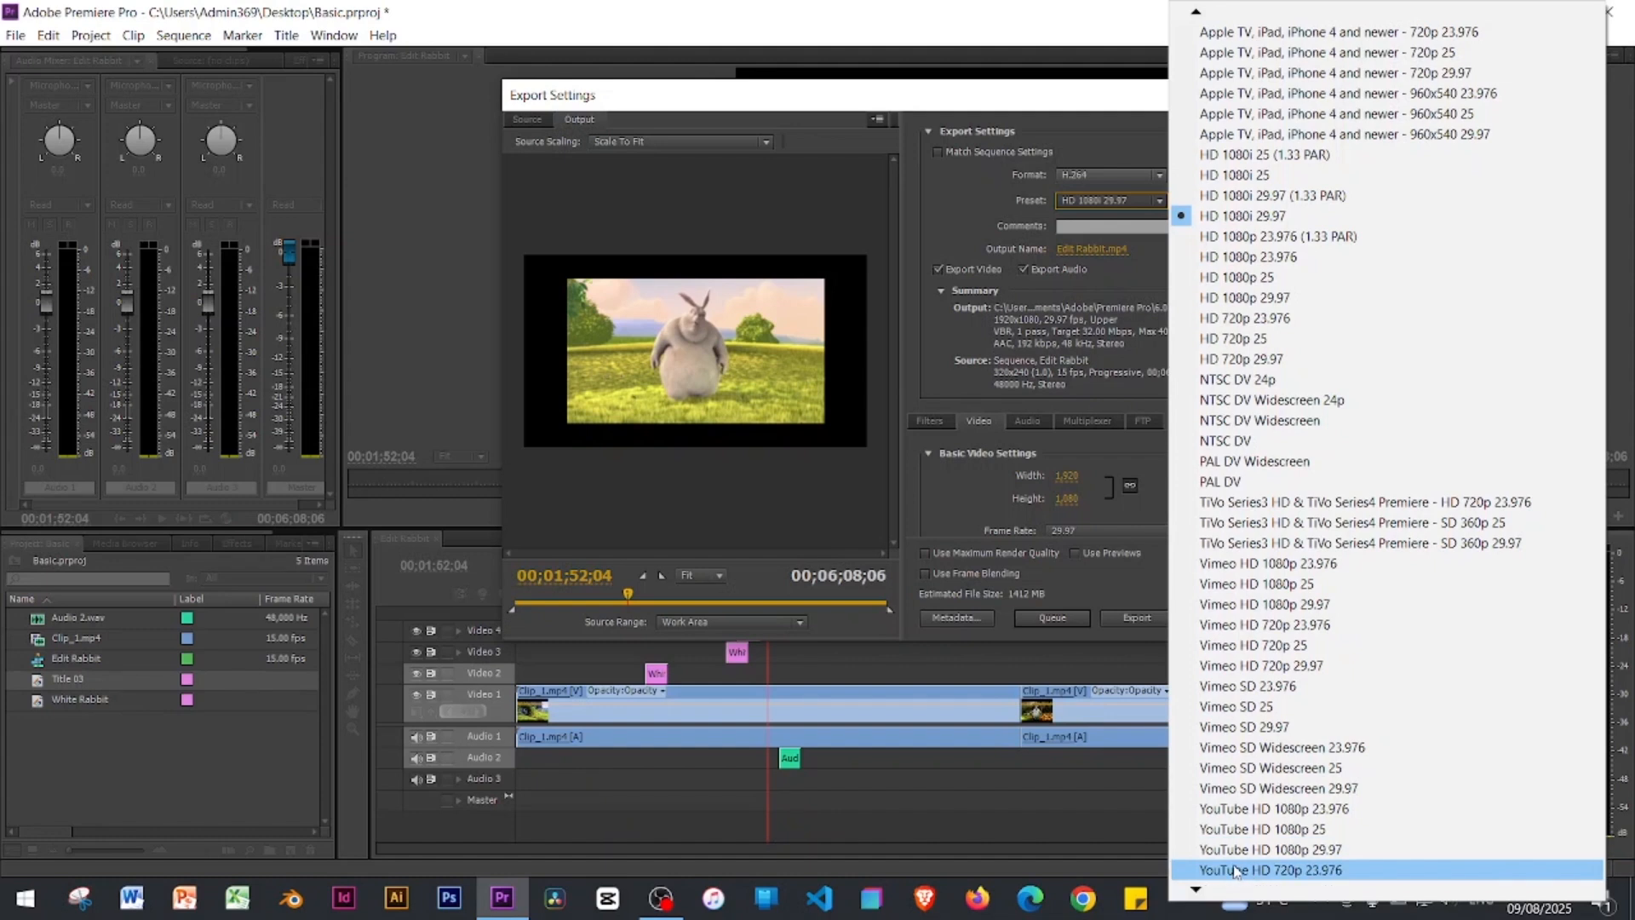
{"action": "left_click", "coordinate": [1237, 870]}
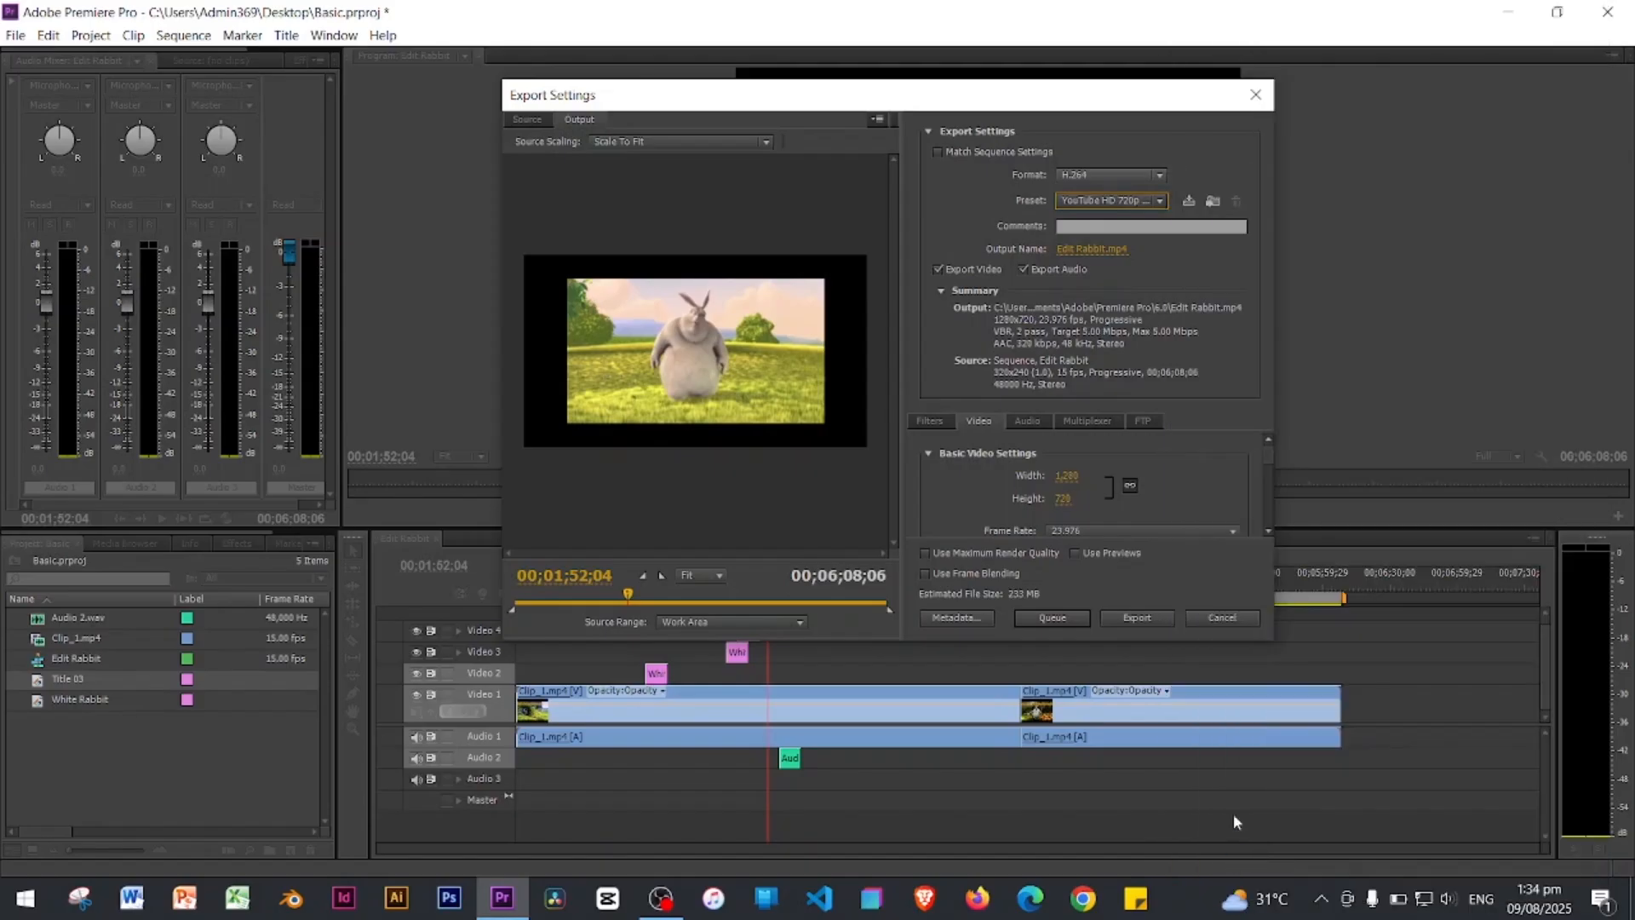
{"action": "left_click", "coordinate": [1117, 201]}
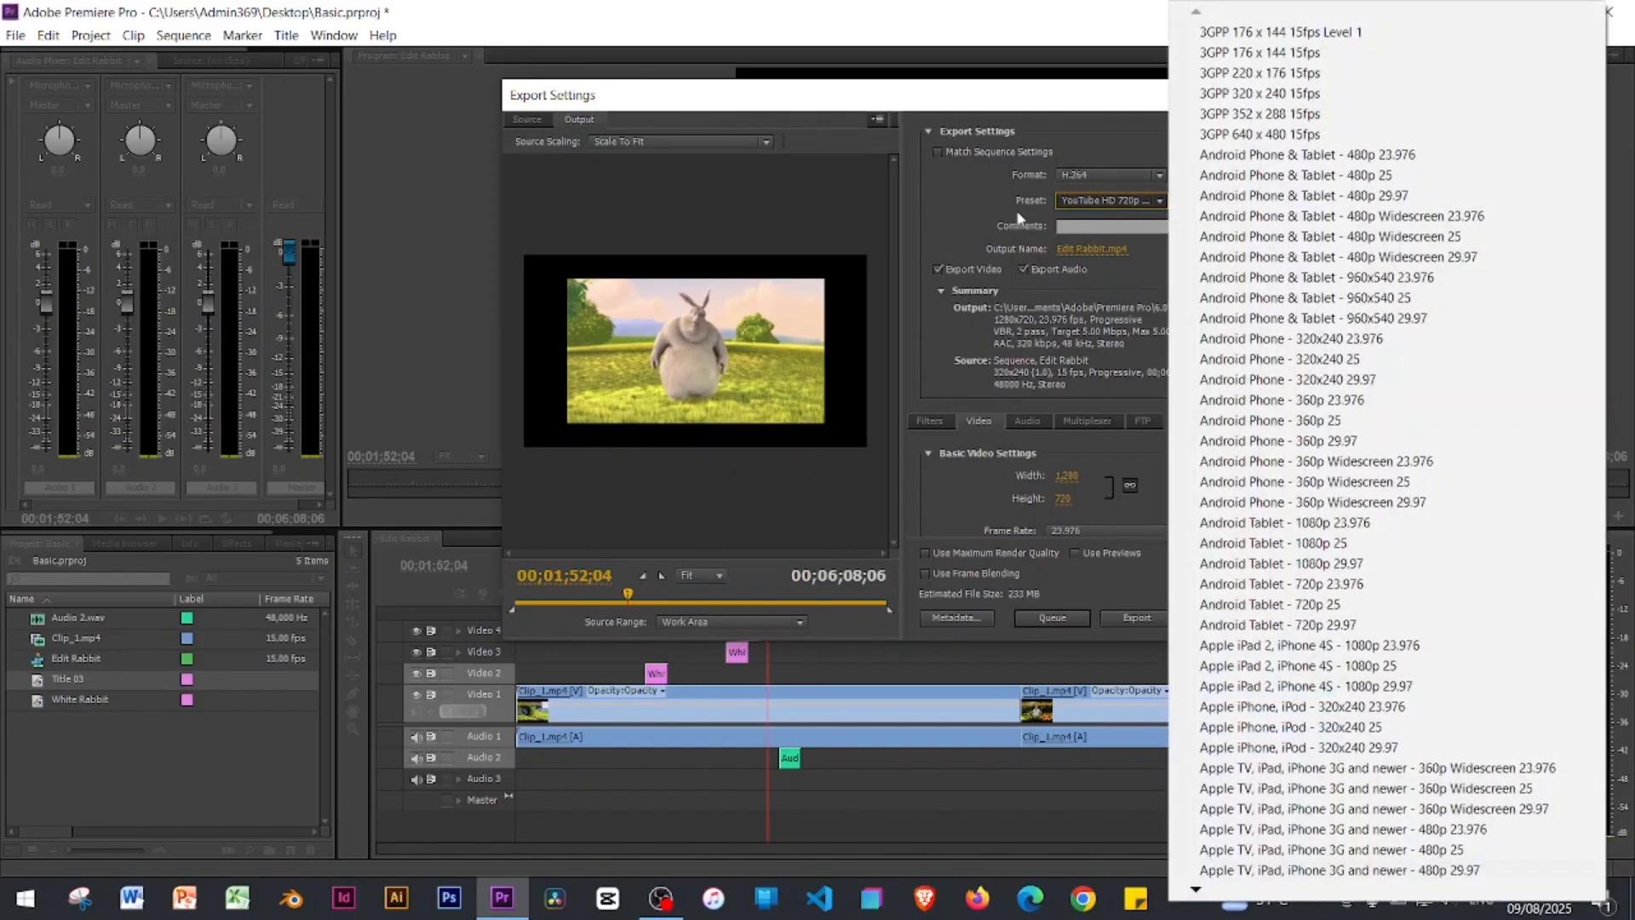
{"action": "left_click", "coordinate": [1089, 226]}
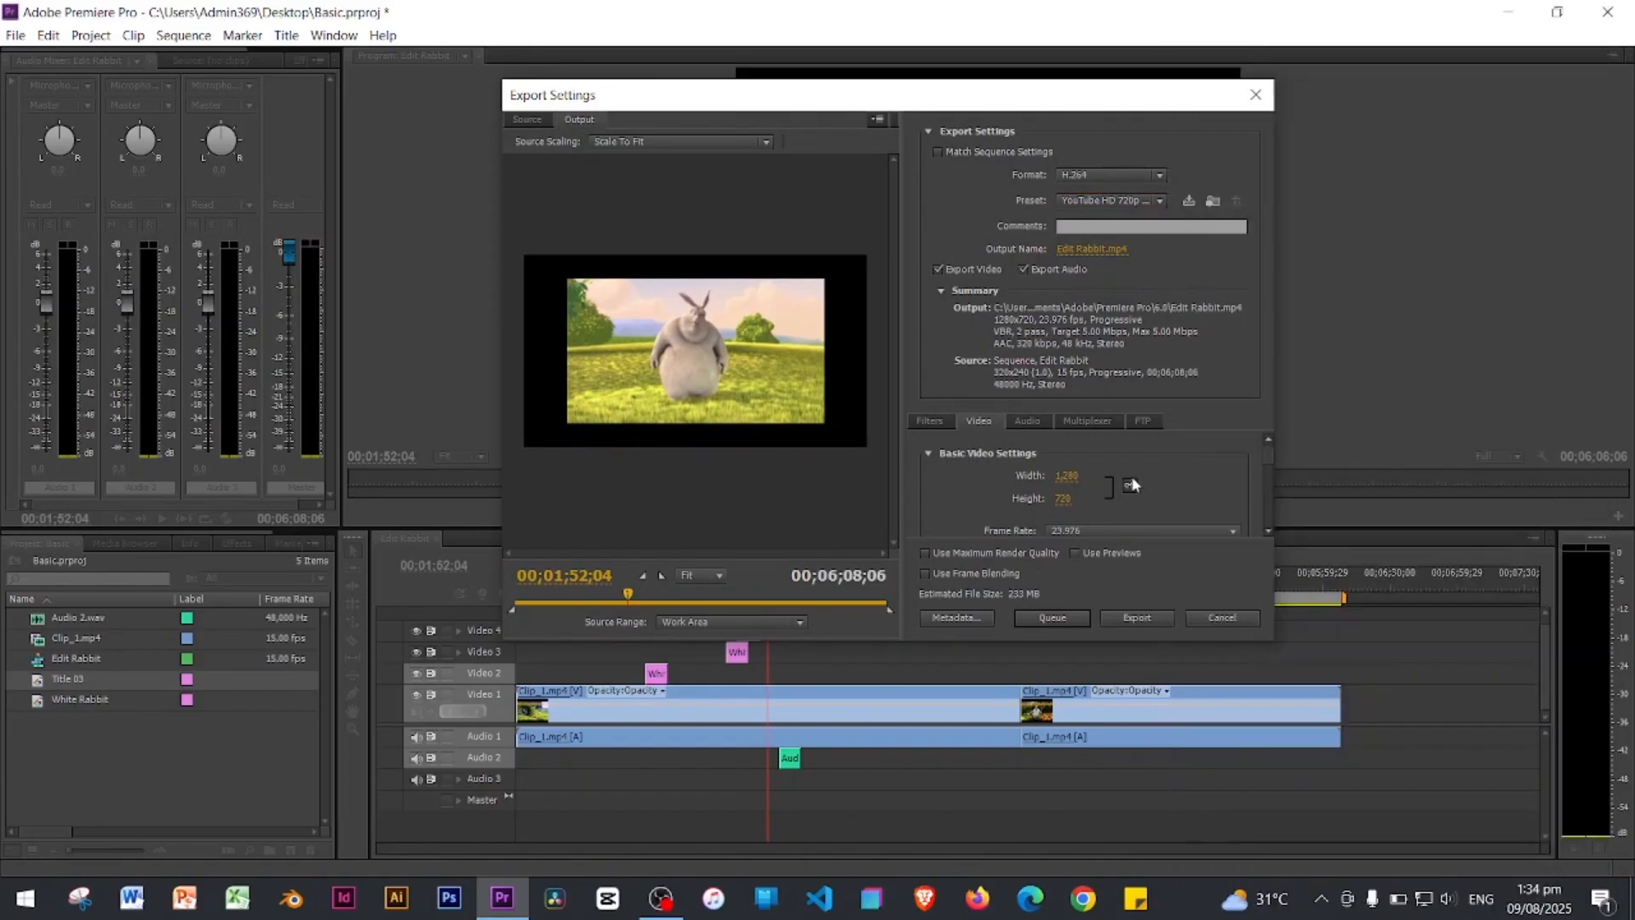
Step: Make the export dialog taller and set the video frame rate to 29.97
{"action": "scroll", "coordinate": [1132, 485], "scroll_direction": "down", "scroll_amount": 5}
{"action": "left_click", "coordinate": [929, 421]}
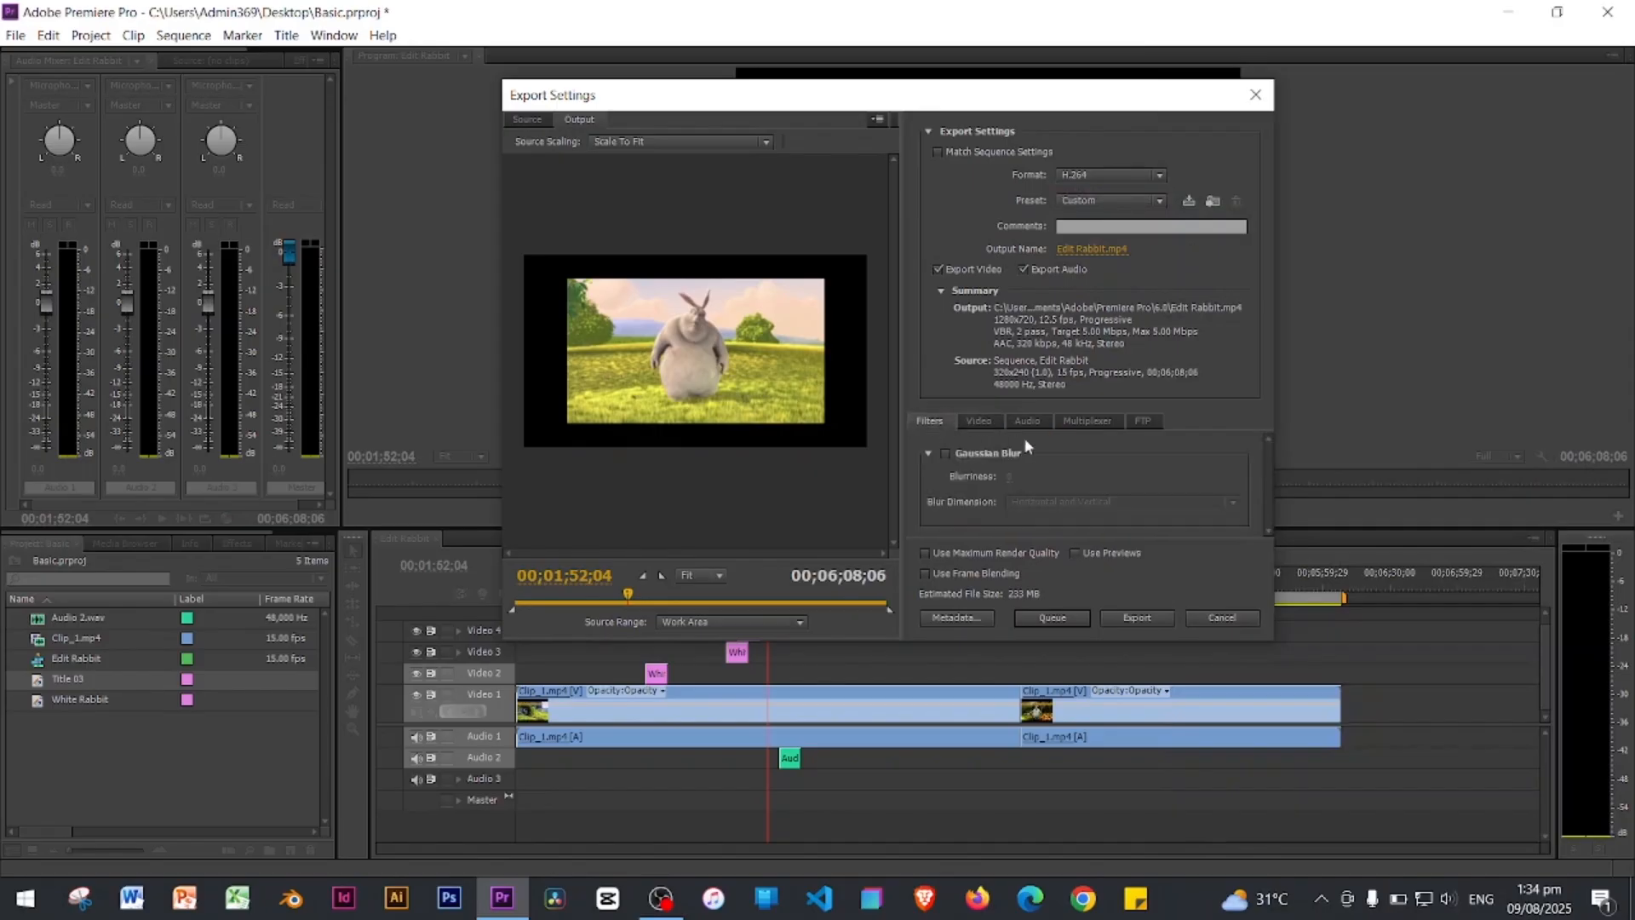
{"action": "left_click", "coordinate": [988, 422]}
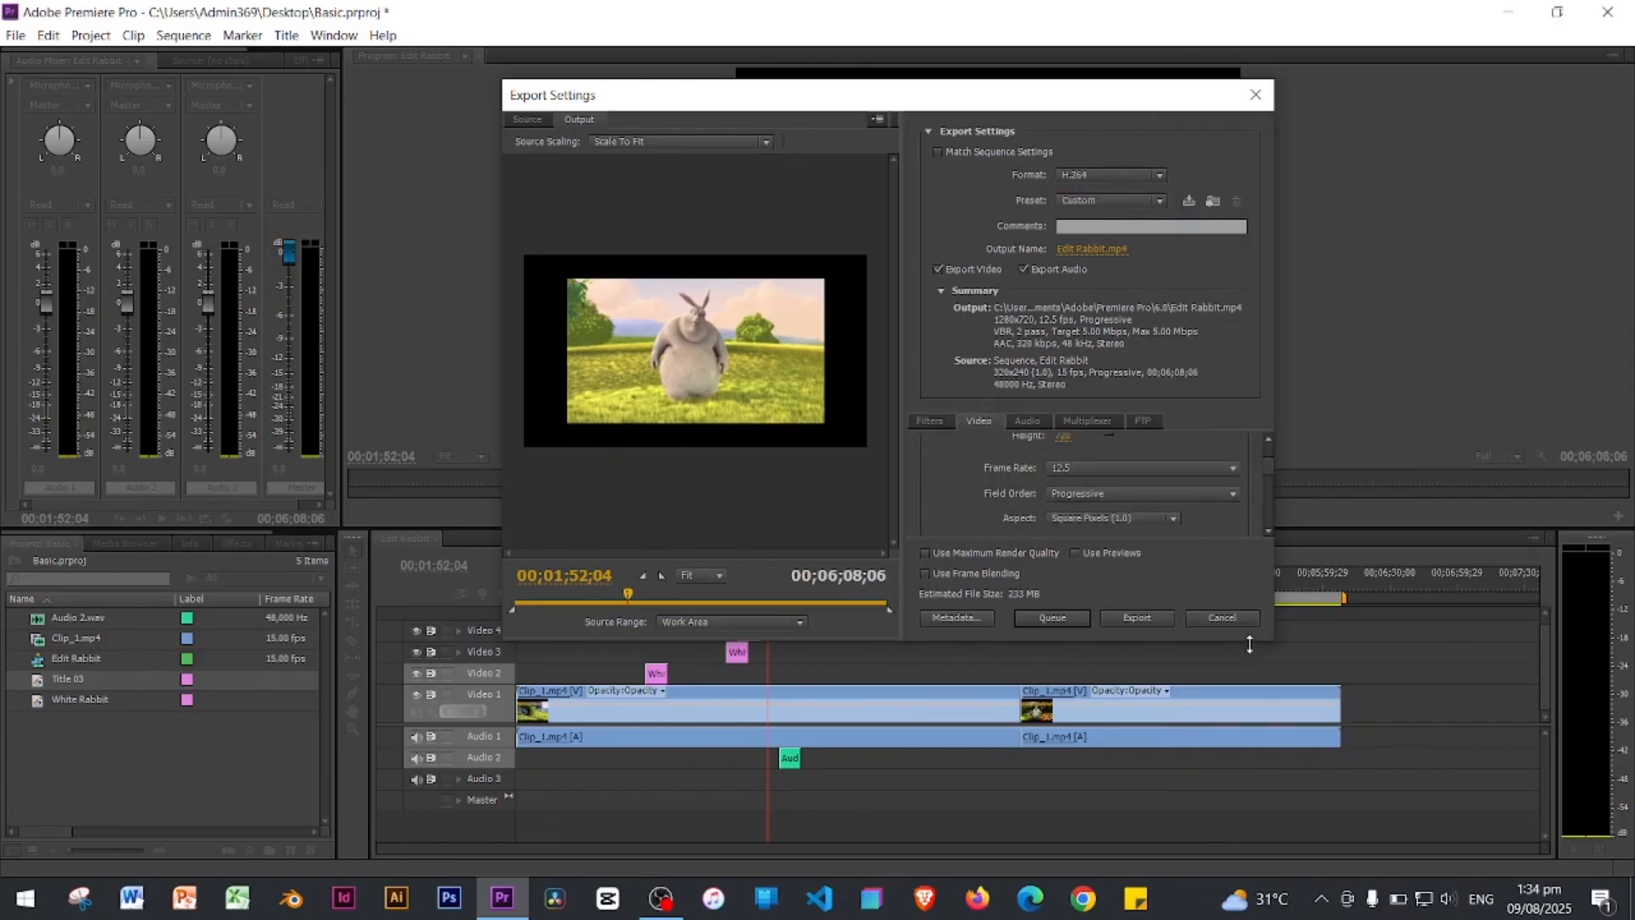
{"action": "left_click_drag", "start_coordinate": [1268, 861], "coordinate": [1234, 836]}
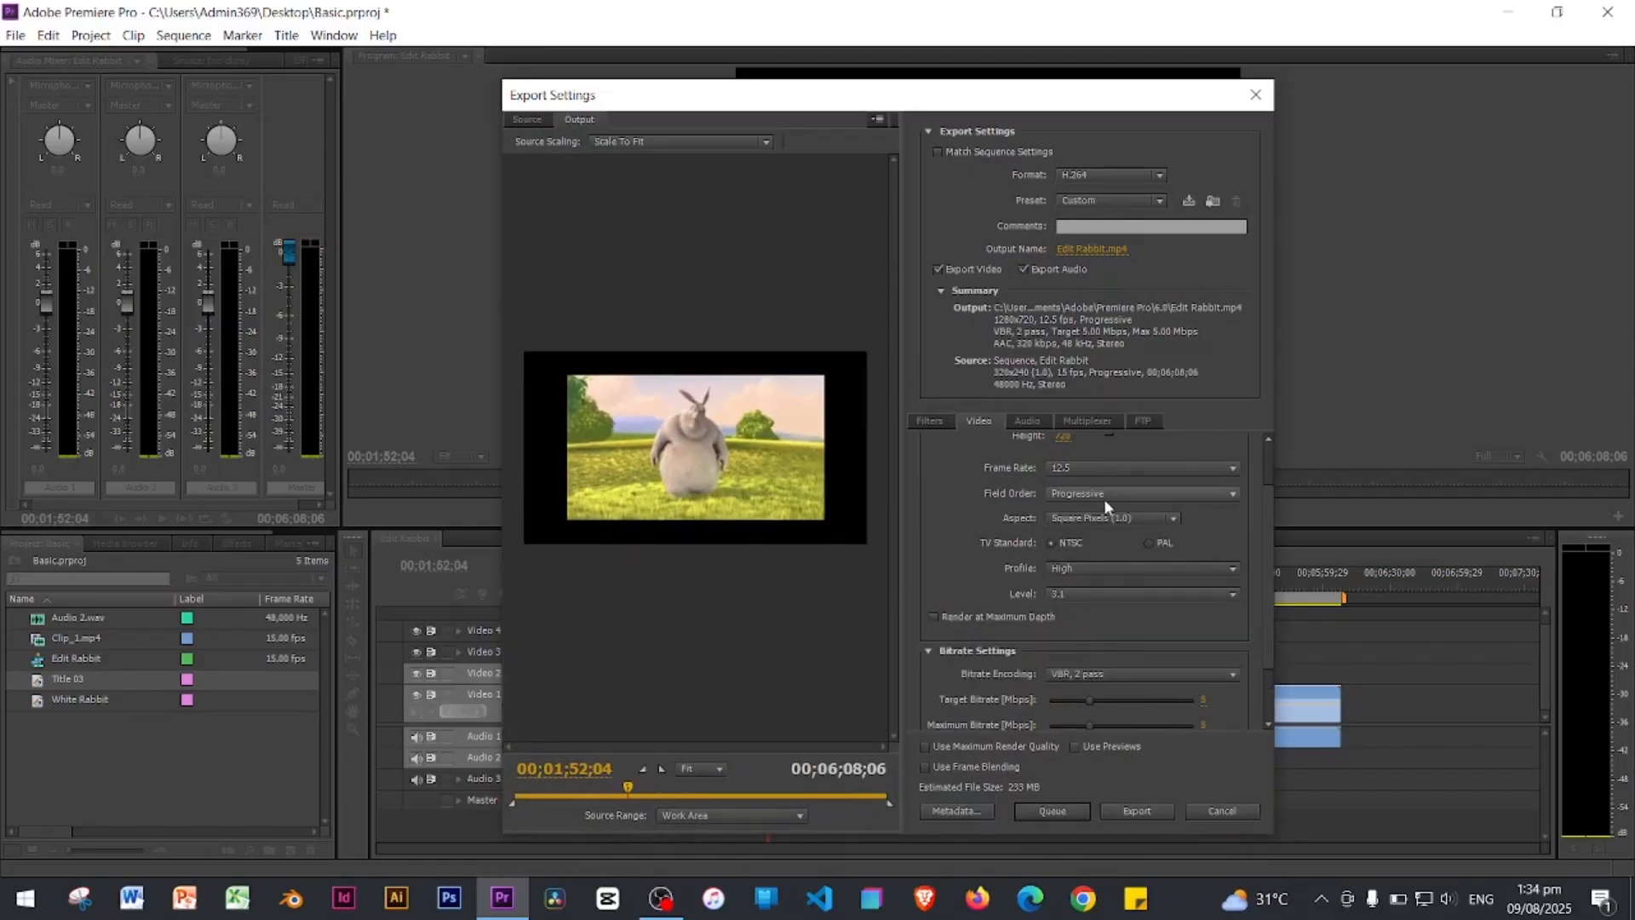
{"action": "left_click", "coordinate": [1134, 468]}
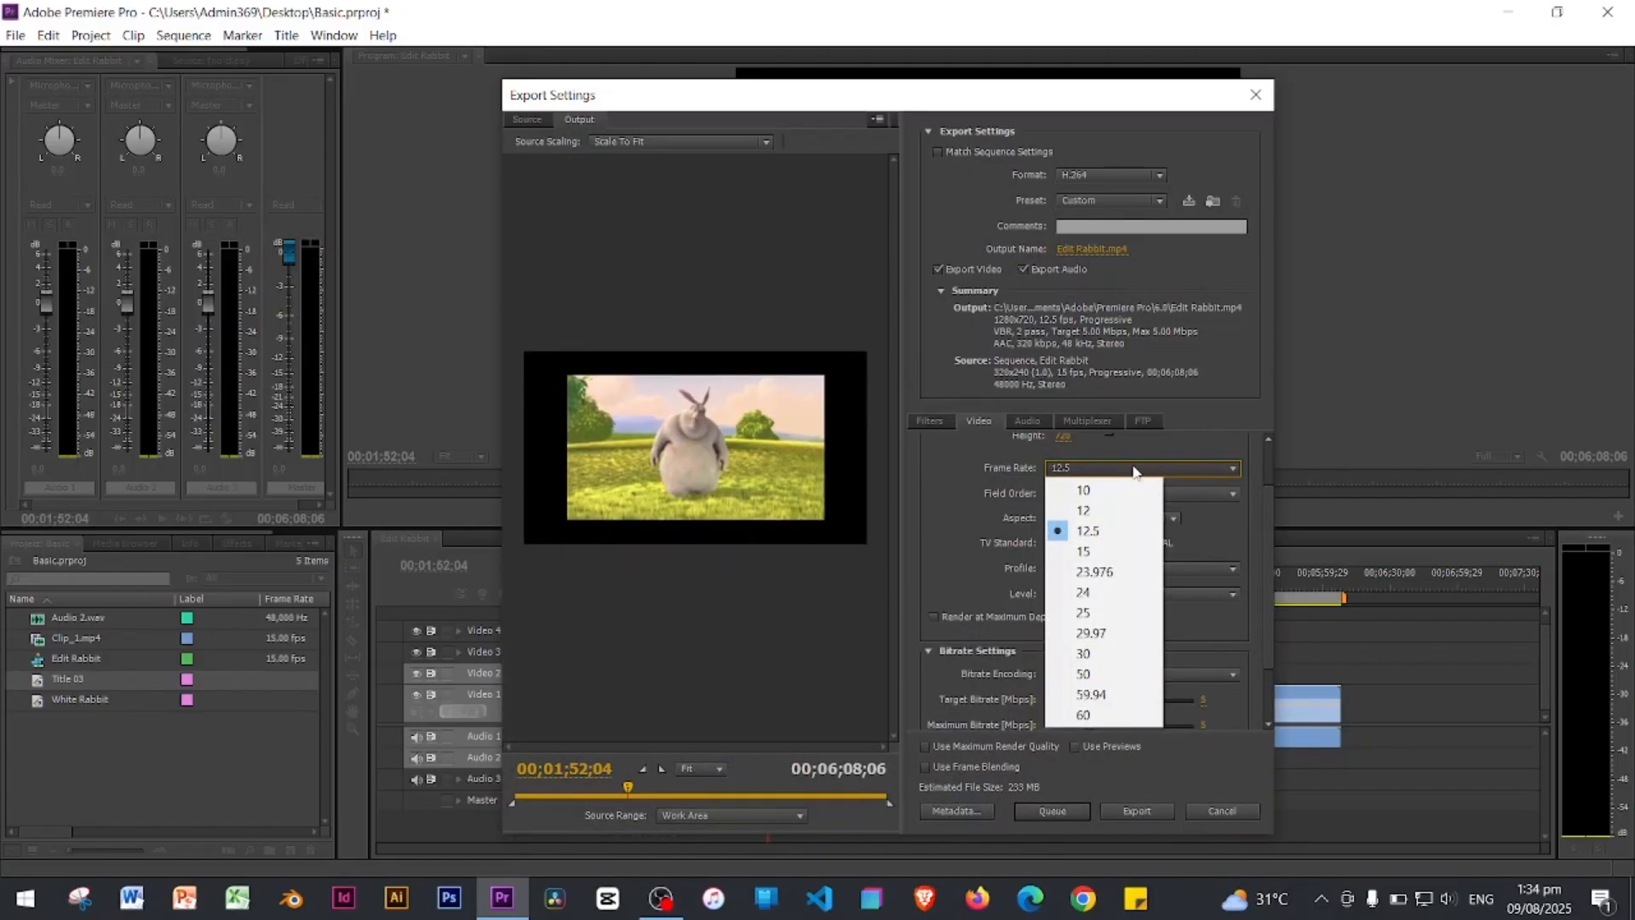
{"action": "left_click", "coordinate": [1079, 634]}
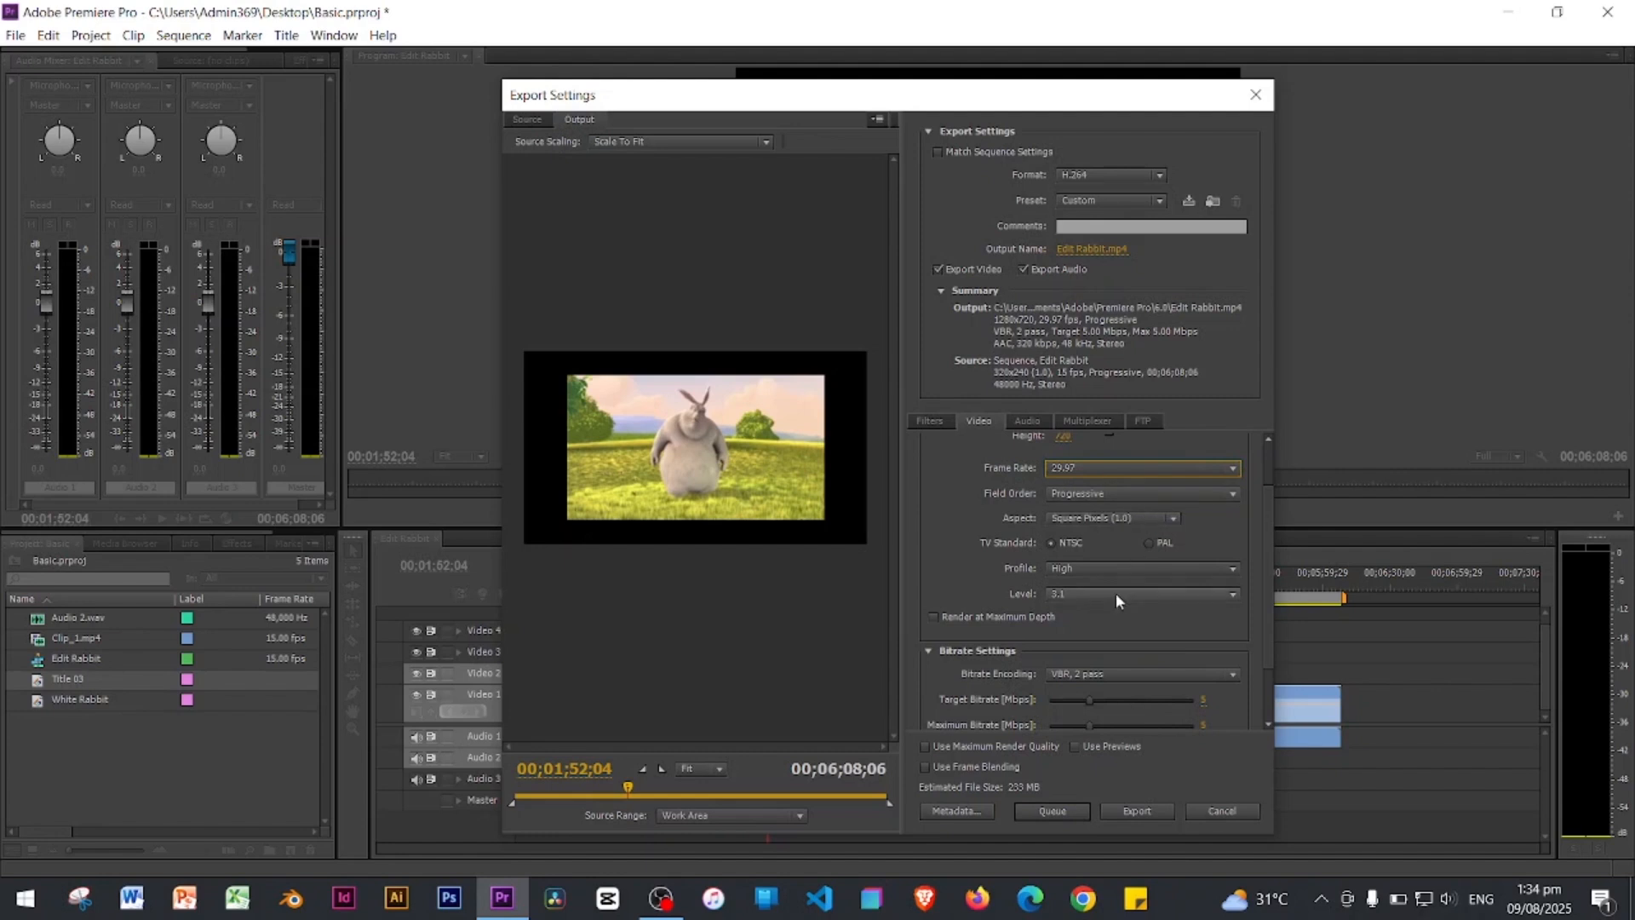
Step: Set the video field order to Lower First and keep the aspect at Square Pixels (1.0)
{"action": "left_click", "coordinate": [1111, 494]}
{"action": "left_click", "coordinate": [1117, 491]}
{"action": "left_click", "coordinate": [1117, 497]}
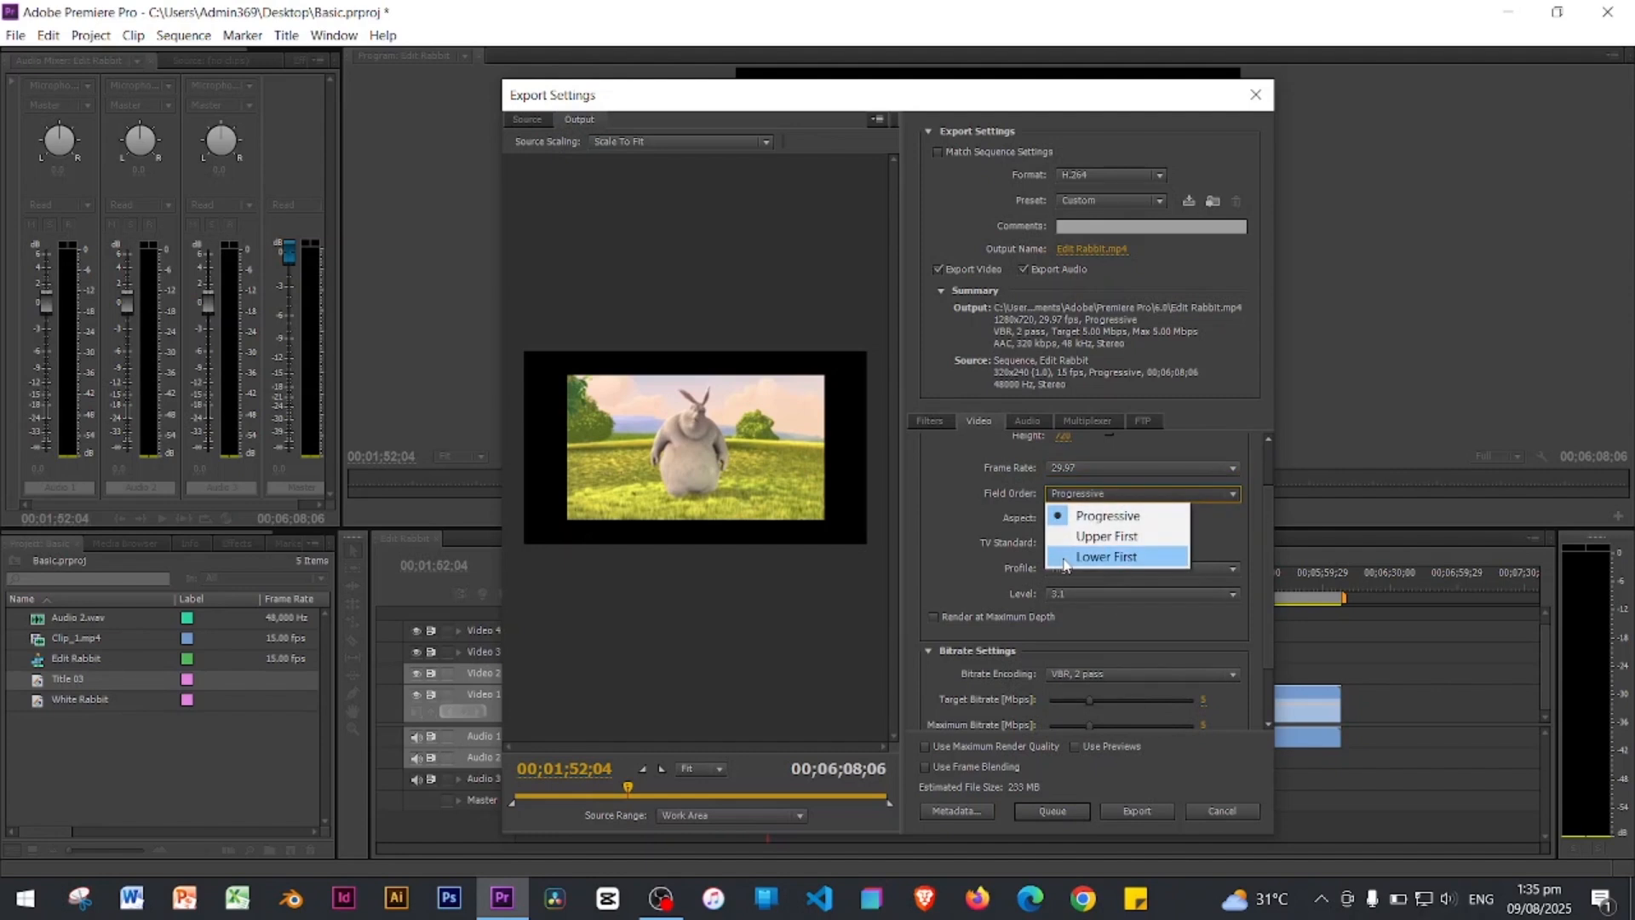
{"action": "left_click", "coordinate": [1065, 558]}
{"action": "left_click", "coordinate": [1171, 518]}
{"action": "left_click", "coordinate": [1104, 644]}
Step: Set the target bitrate to 9 Mbps and the maximum bitrate to 17.5 Mbps
{"action": "scroll", "coordinate": [1104, 630], "scroll_direction": "down", "scroll_amount": 3}
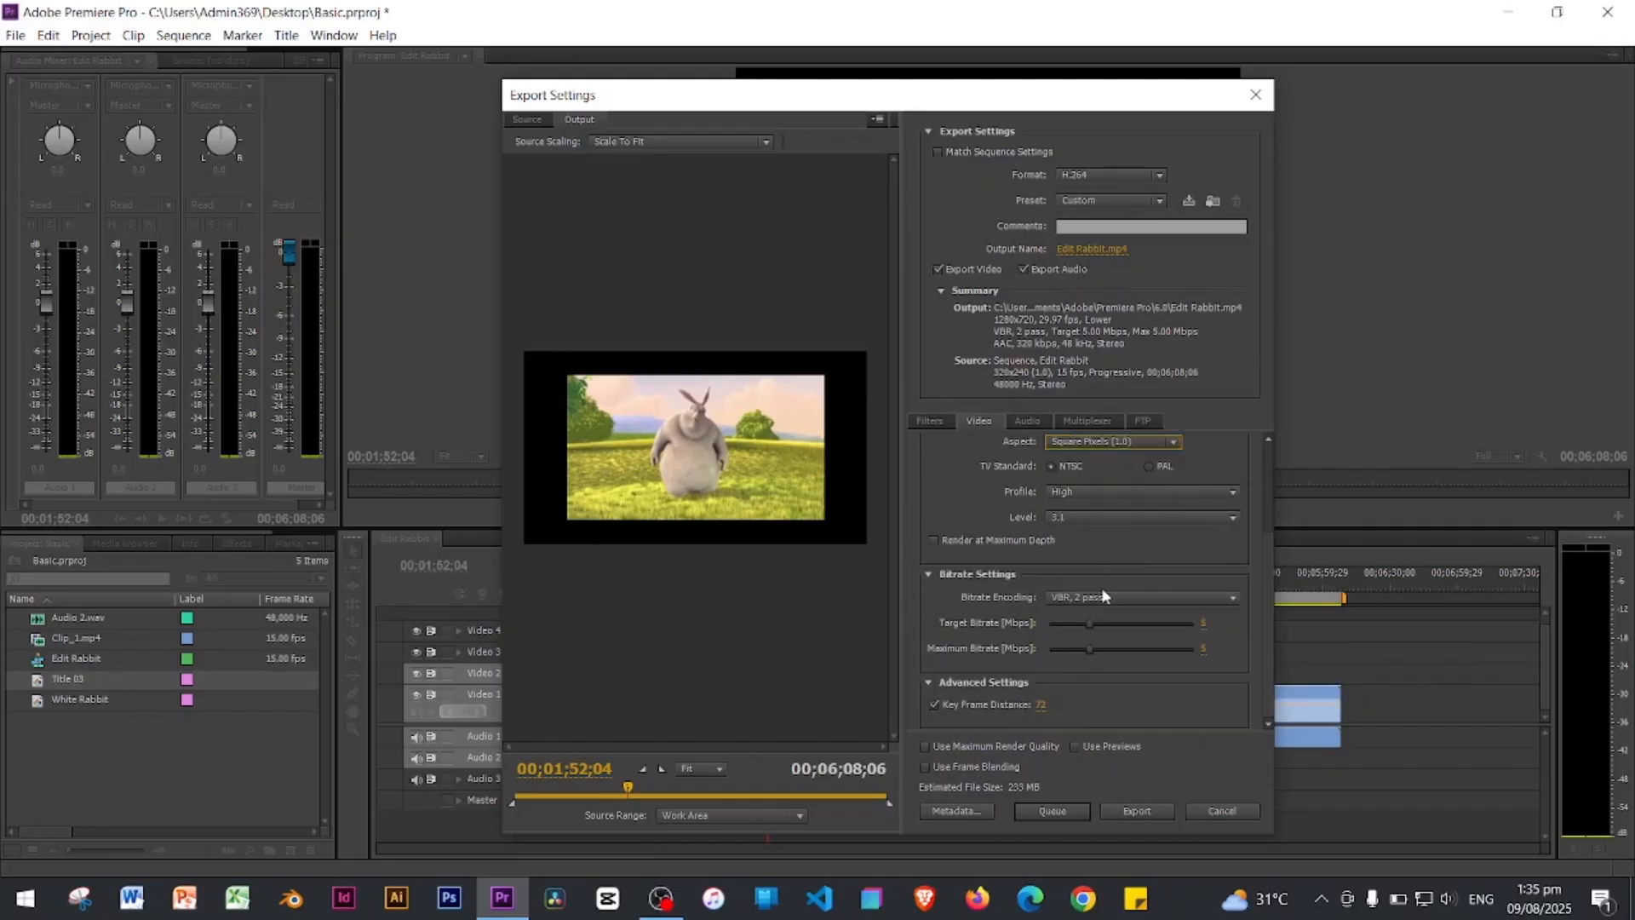
{"action": "left_click", "coordinate": [1207, 622]}
{"action": "type", "text": "9"}
{"action": "left_click", "coordinate": [1213, 648]}
{"action": "type", "text": "17.5"}
{"action": "key", "text": "Return"}
Step: Review the audio settings and the multiplexer options for the H.264 export
{"action": "left_click", "coordinate": [1025, 420]}
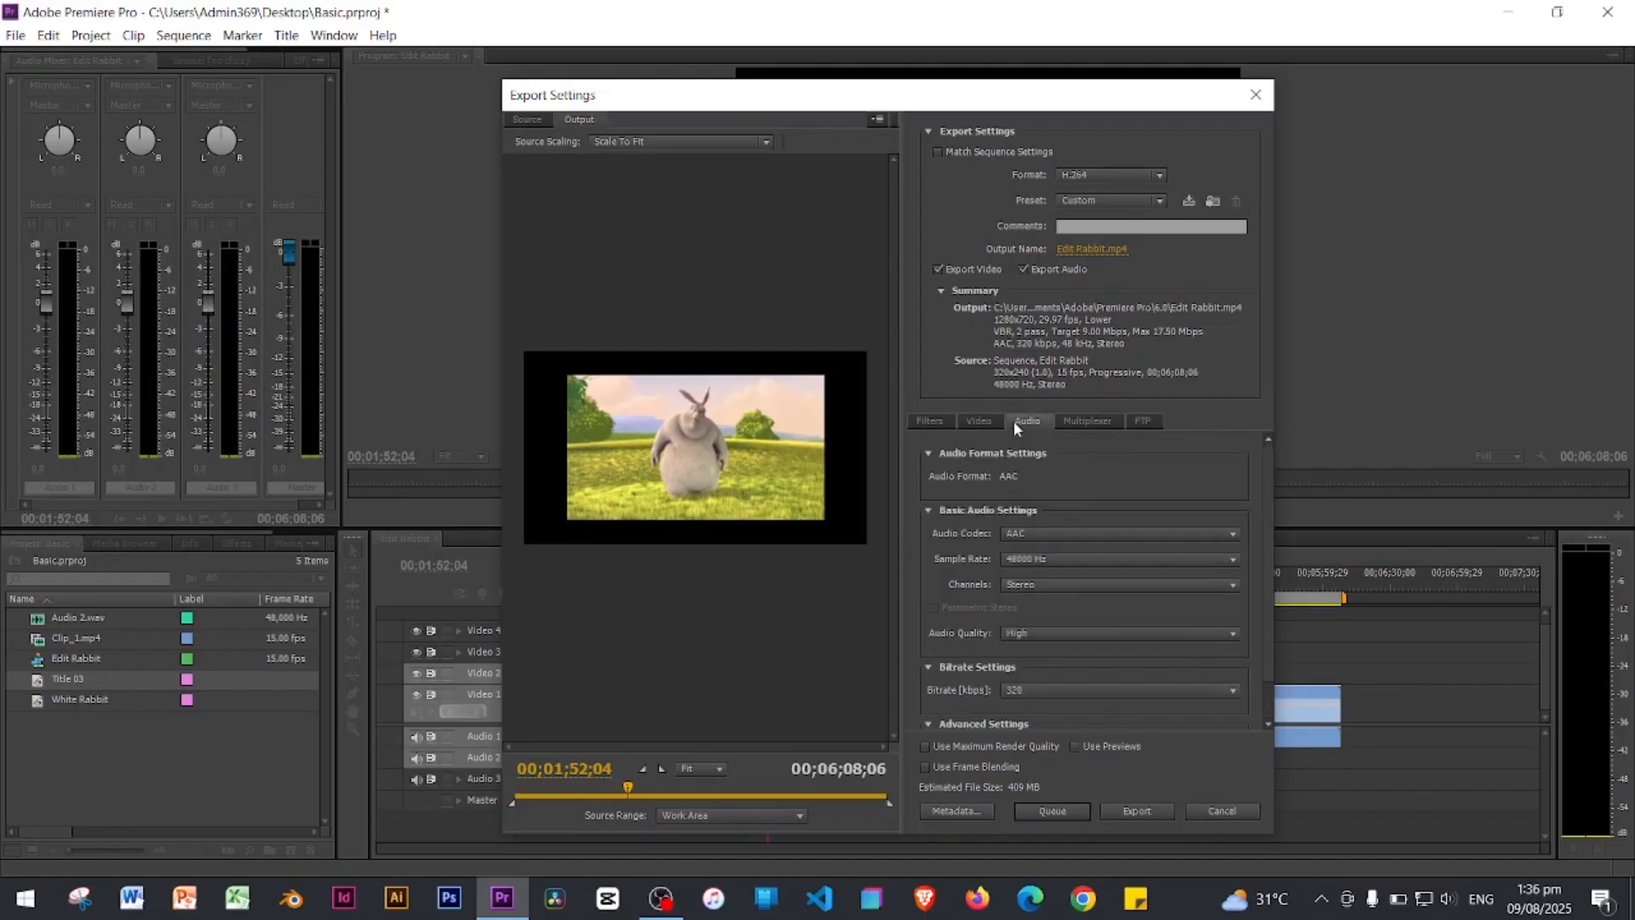
{"action": "left_click", "coordinate": [1087, 421]}
{"action": "left_click", "coordinate": [1100, 474]}
{"action": "left_click", "coordinate": [1191, 480]}
Step: Set the output file to Edit Rabbit.mp4 on the Desktop and export the sequence
{"action": "left_click", "coordinate": [1091, 249]}
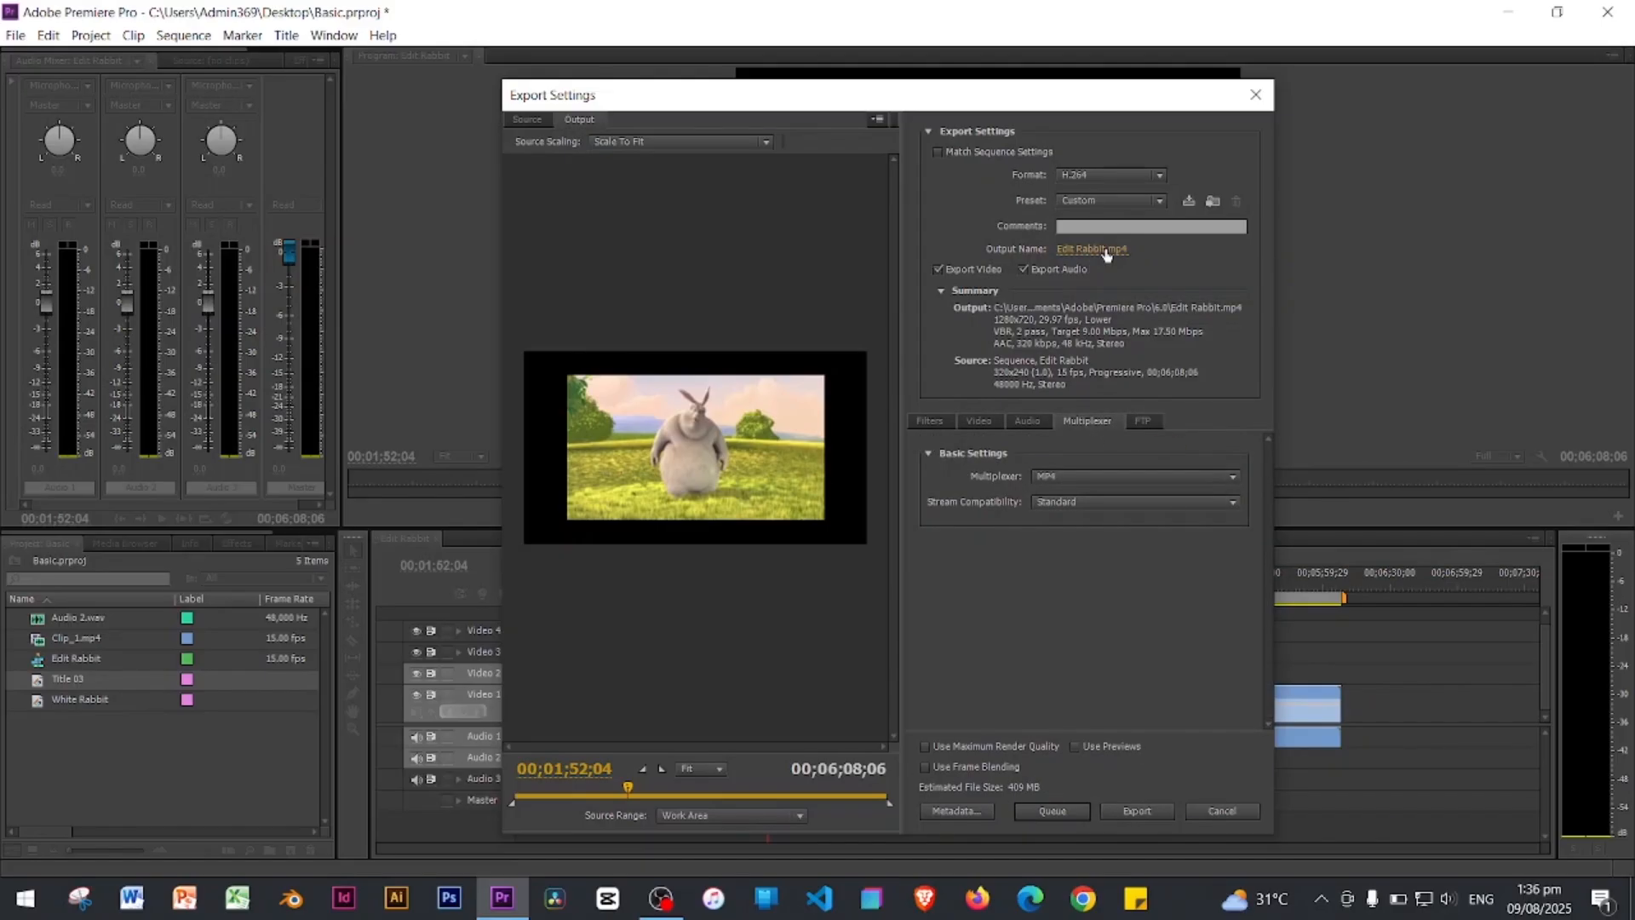
{"action": "left_click", "coordinate": [588, 286]}
{"action": "left_click", "coordinate": [1141, 587]}
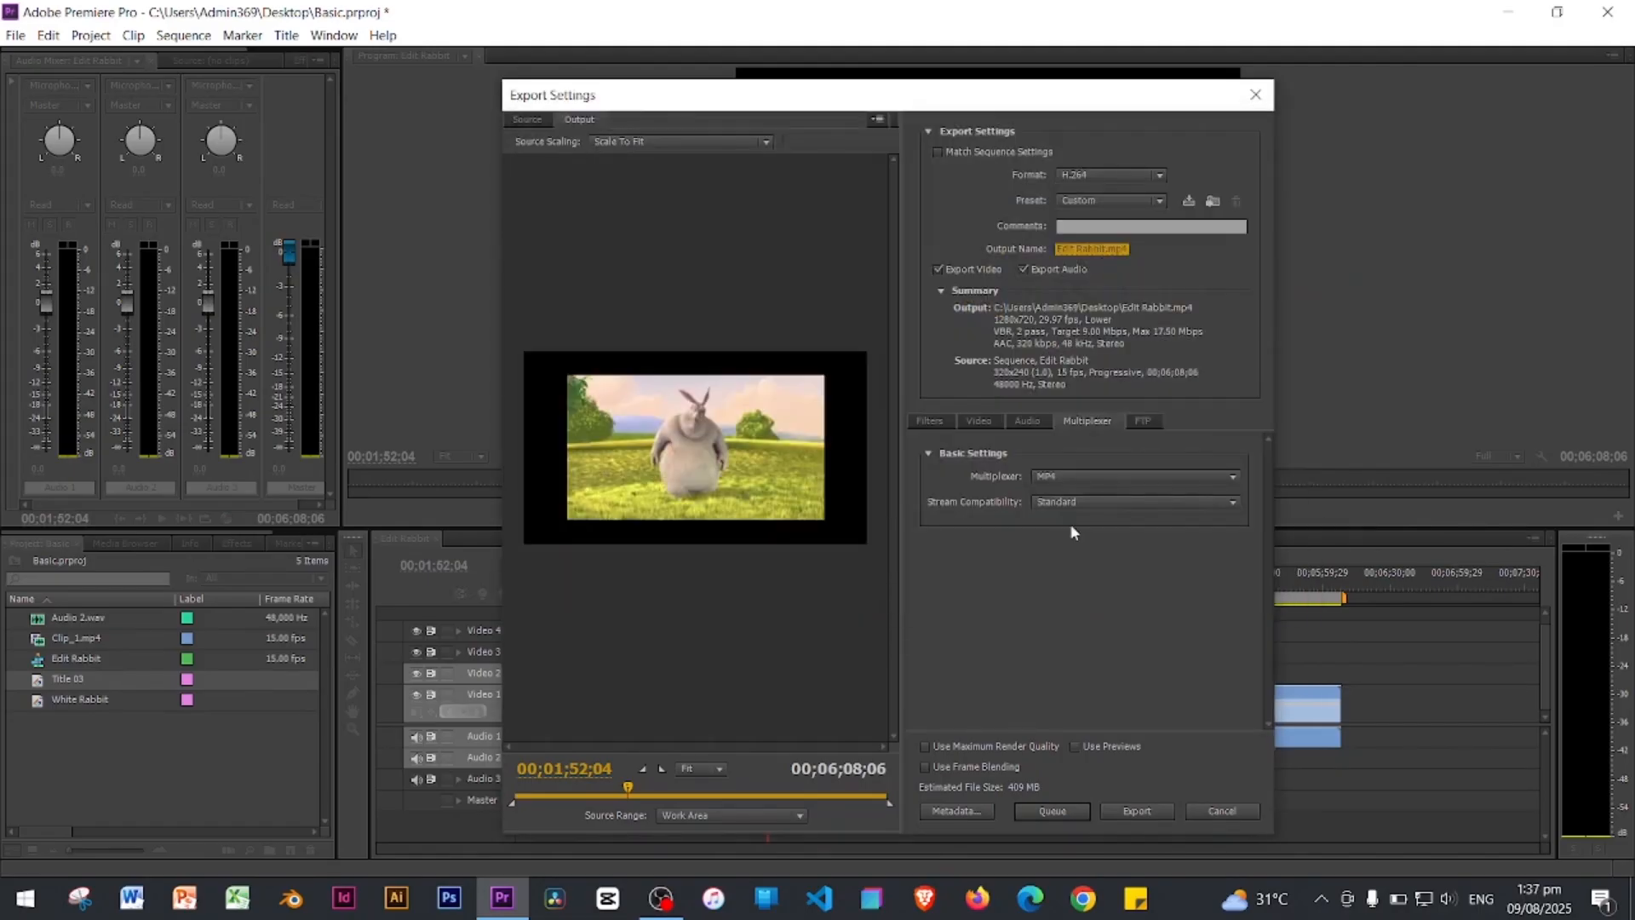
{"action": "left_click", "coordinate": [1131, 809]}
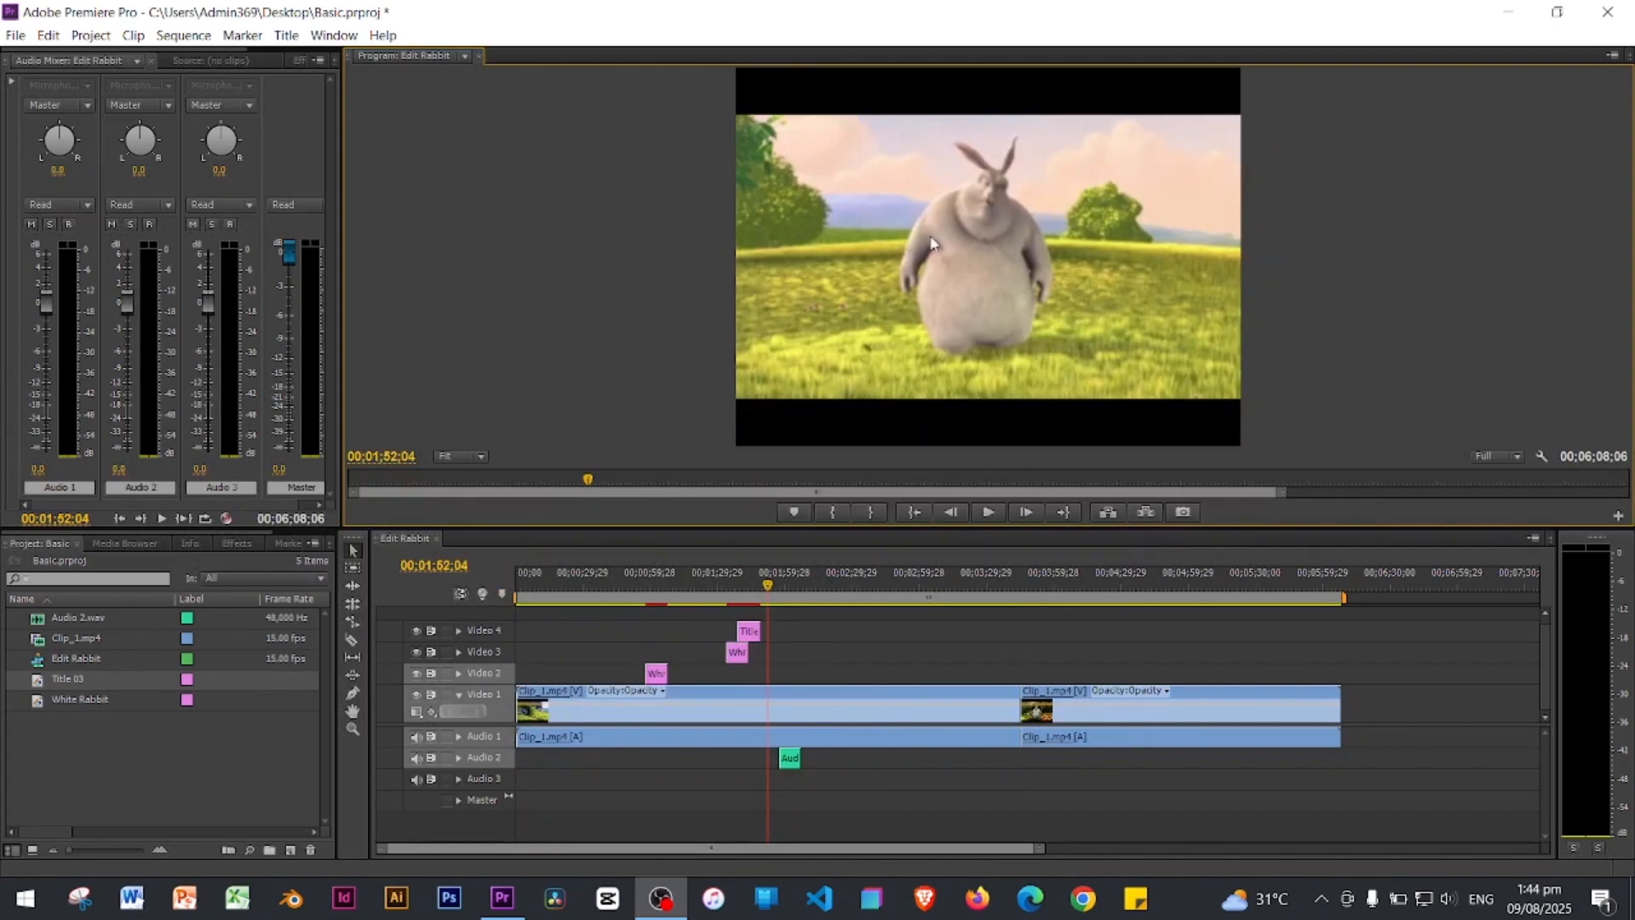
Step: Switch to the desktop, move Edit Rabbit.mp4 to an empty area near its middle, and open it in VLC media player
{"action": "left_click", "coordinate": [1511, 19]}
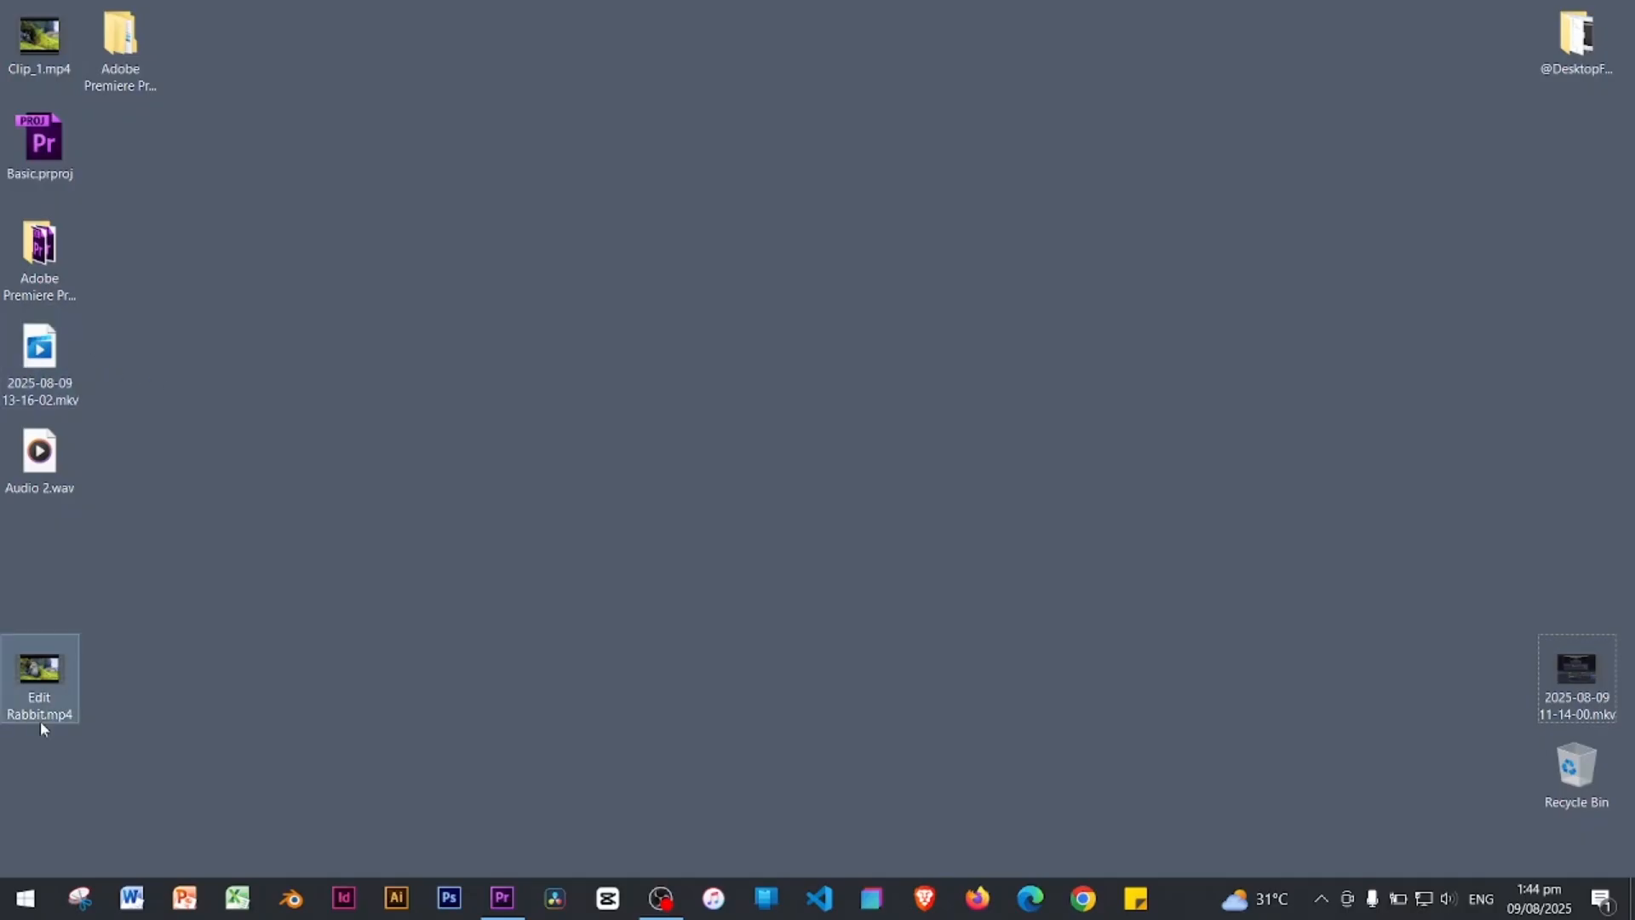
{"action": "left_click_drag", "start_coordinate": [63, 678], "coordinate": [791, 254]}
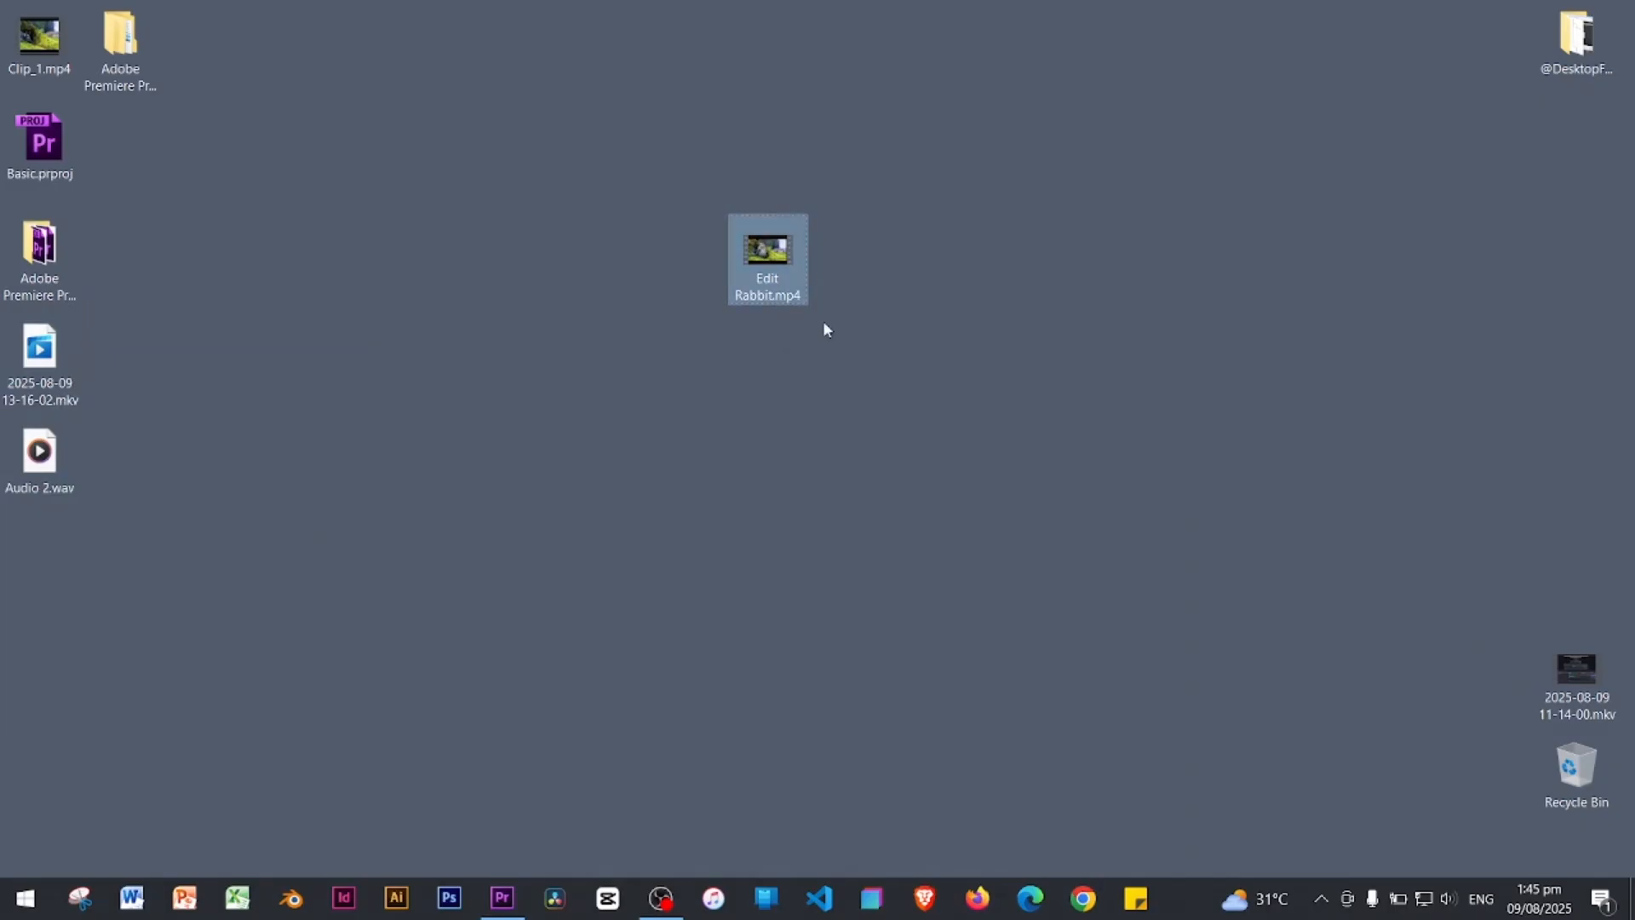
{"action": "right_click", "coordinate": [771, 271]}
{"action": "mouse_move", "coordinate": [931, 374]}
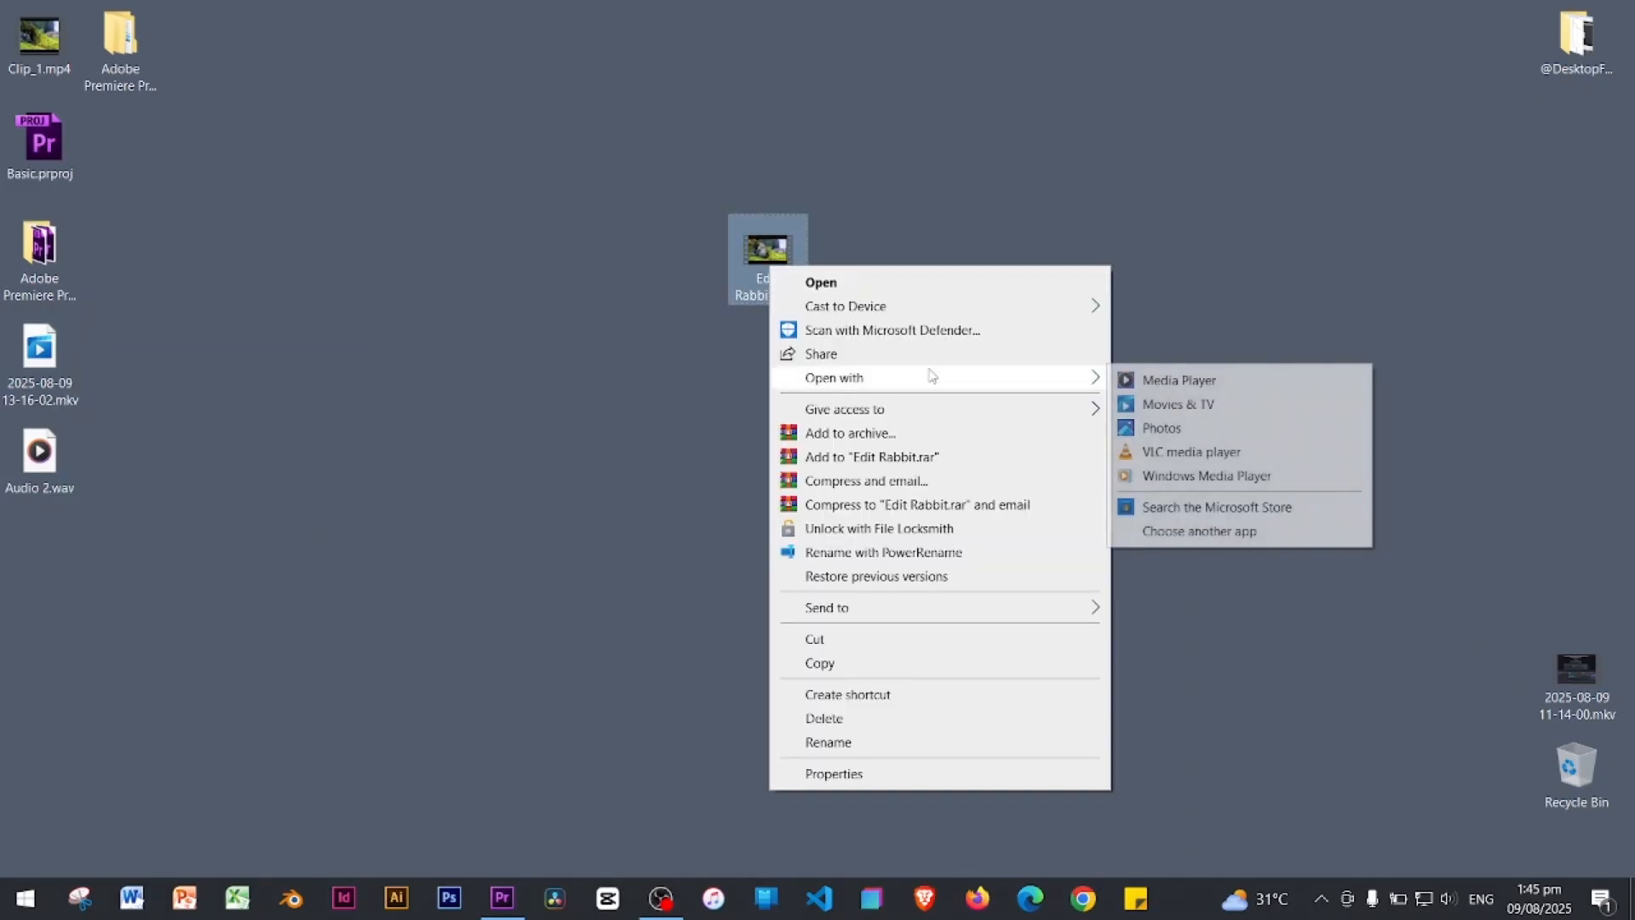
{"action": "left_click", "coordinate": [1209, 452]}
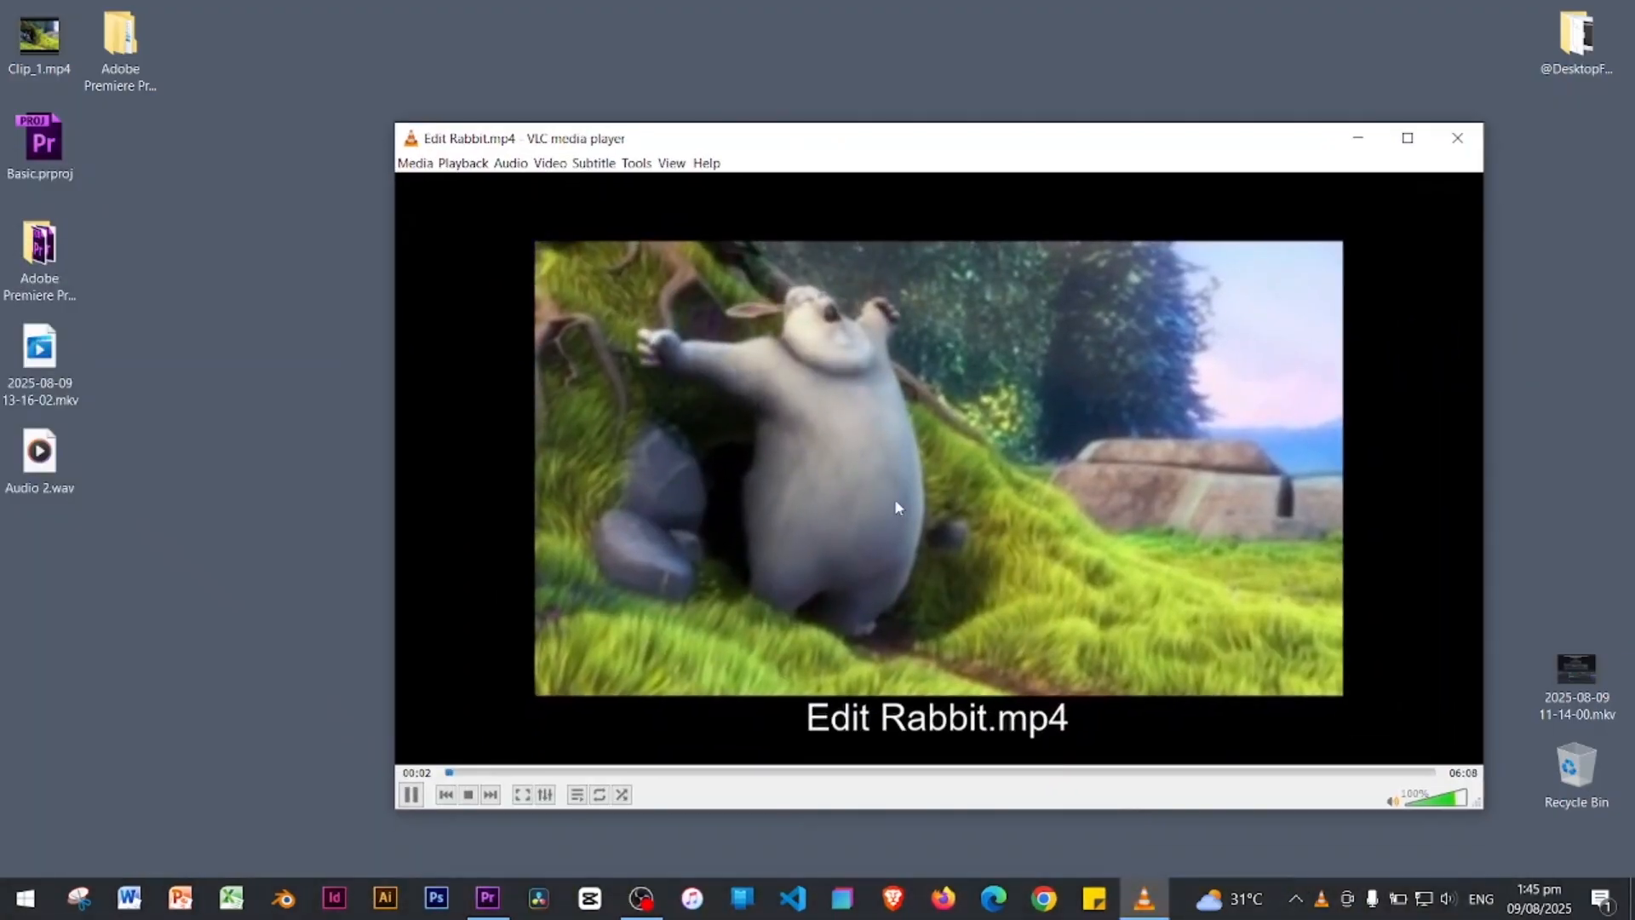
Step: Check the exported video in full screen, skipping to about 01:06 and 02:52, and close the player
{"action": "double_click", "coordinate": [894, 498]}
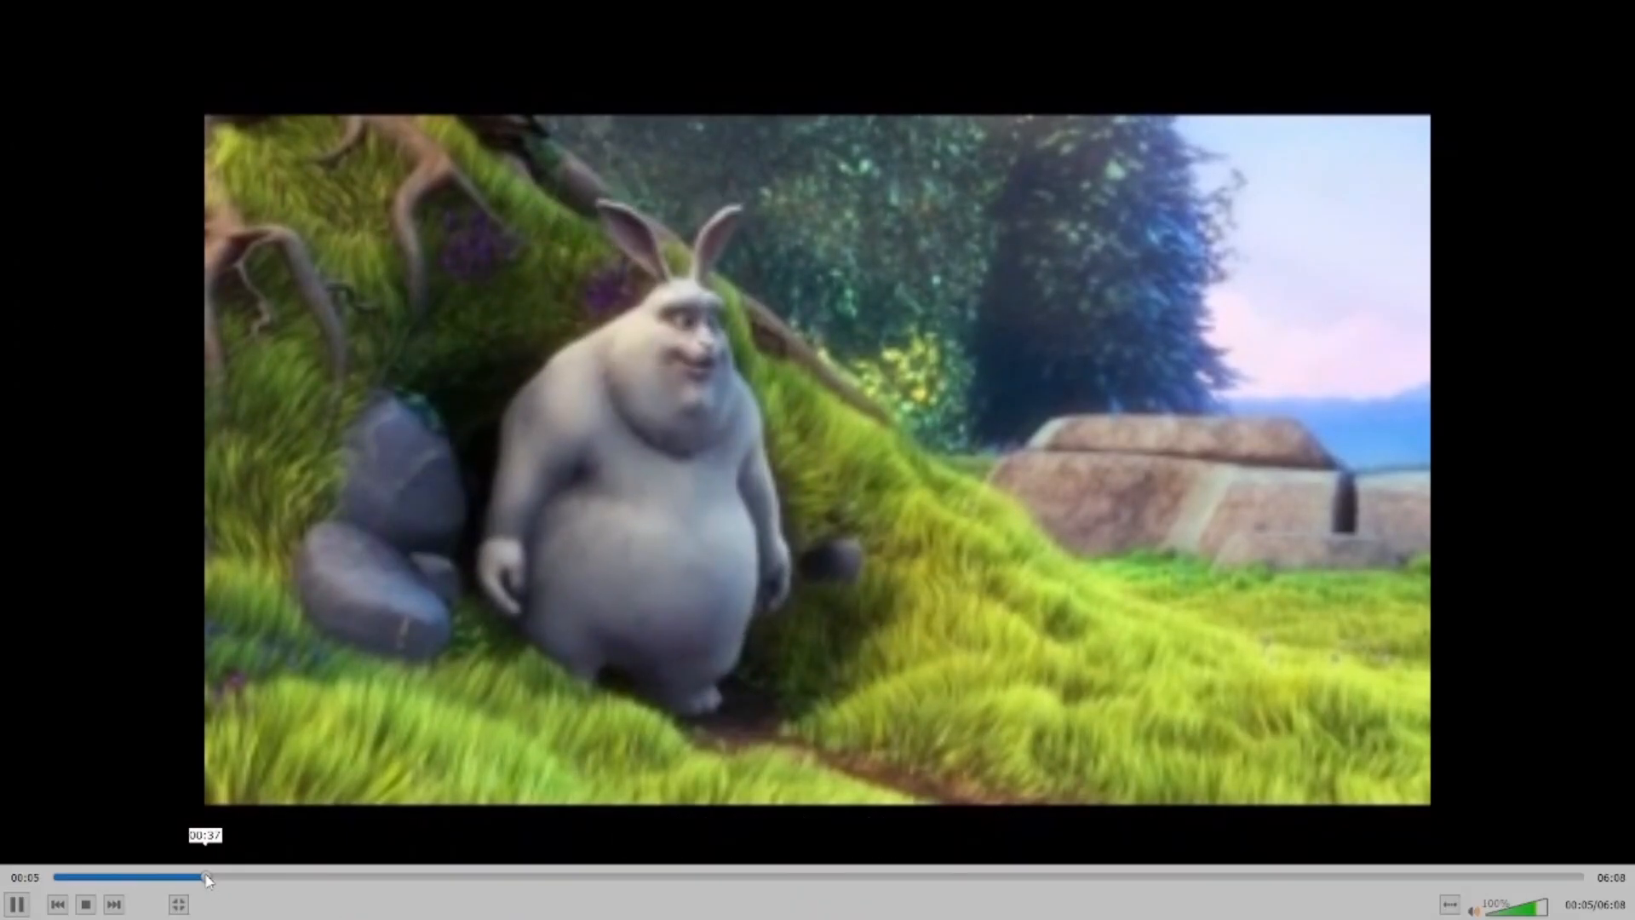
{"action": "left_click", "coordinate": [269, 875]}
{"action": "left_click_drag", "start_coordinate": [271, 877], "coordinate": [323, 909]}
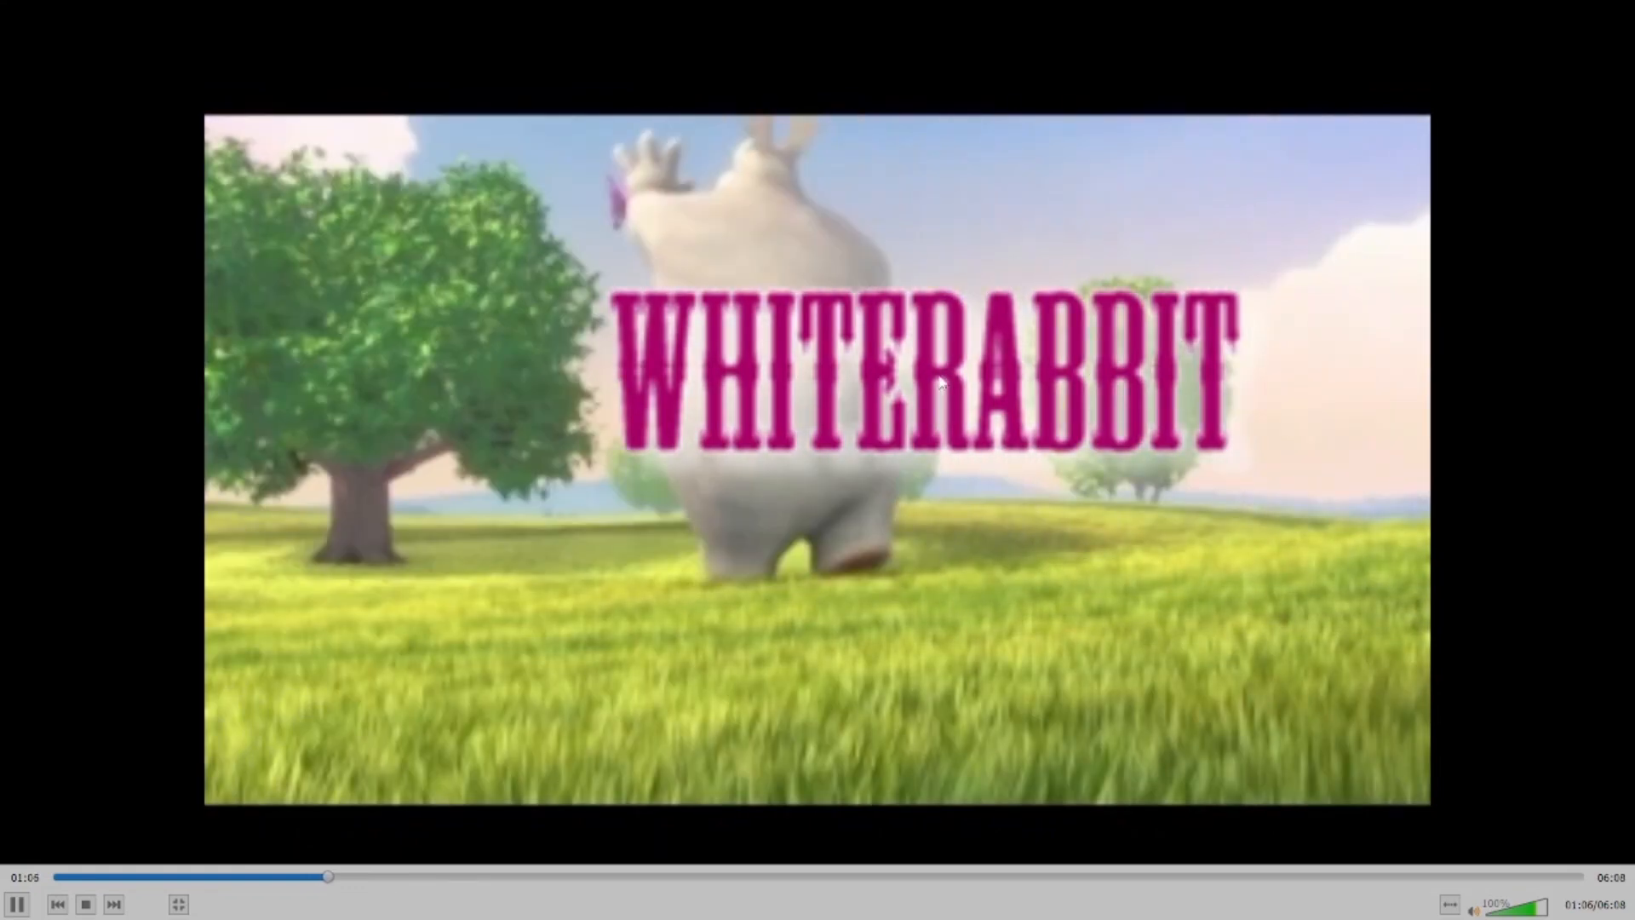
{"action": "left_click_drag", "start_coordinate": [524, 877], "coordinate": [756, 876]}
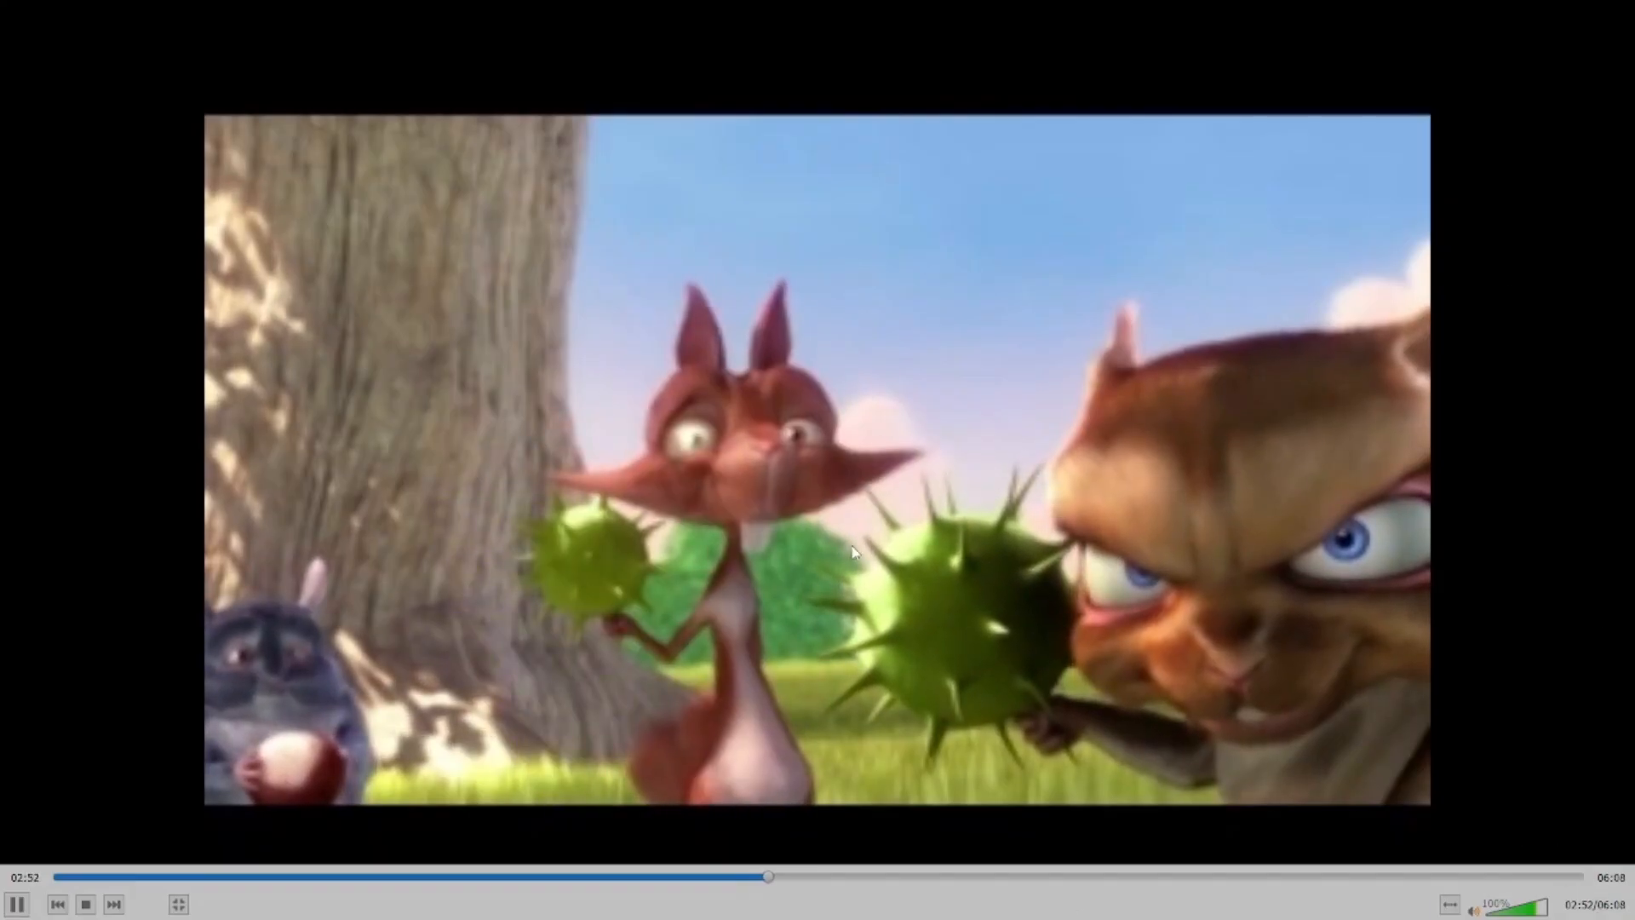
{"action": "double_click", "coordinate": [876, 537]}
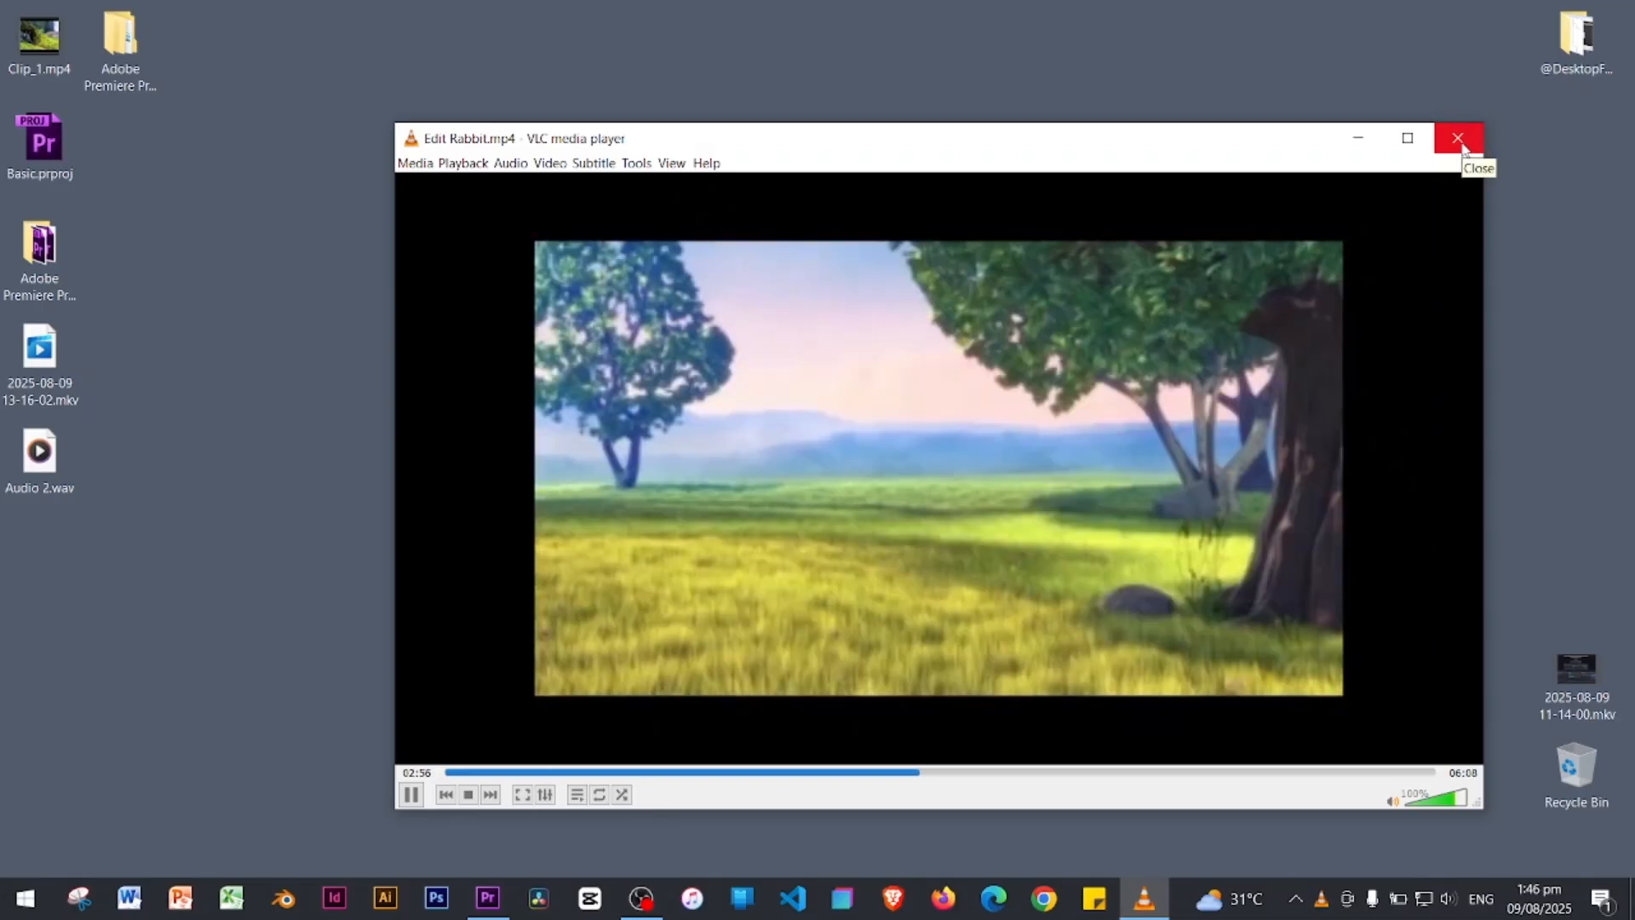
{"action": "left_click_drag", "start_coordinate": [1069, 147], "coordinate": [947, 89]}
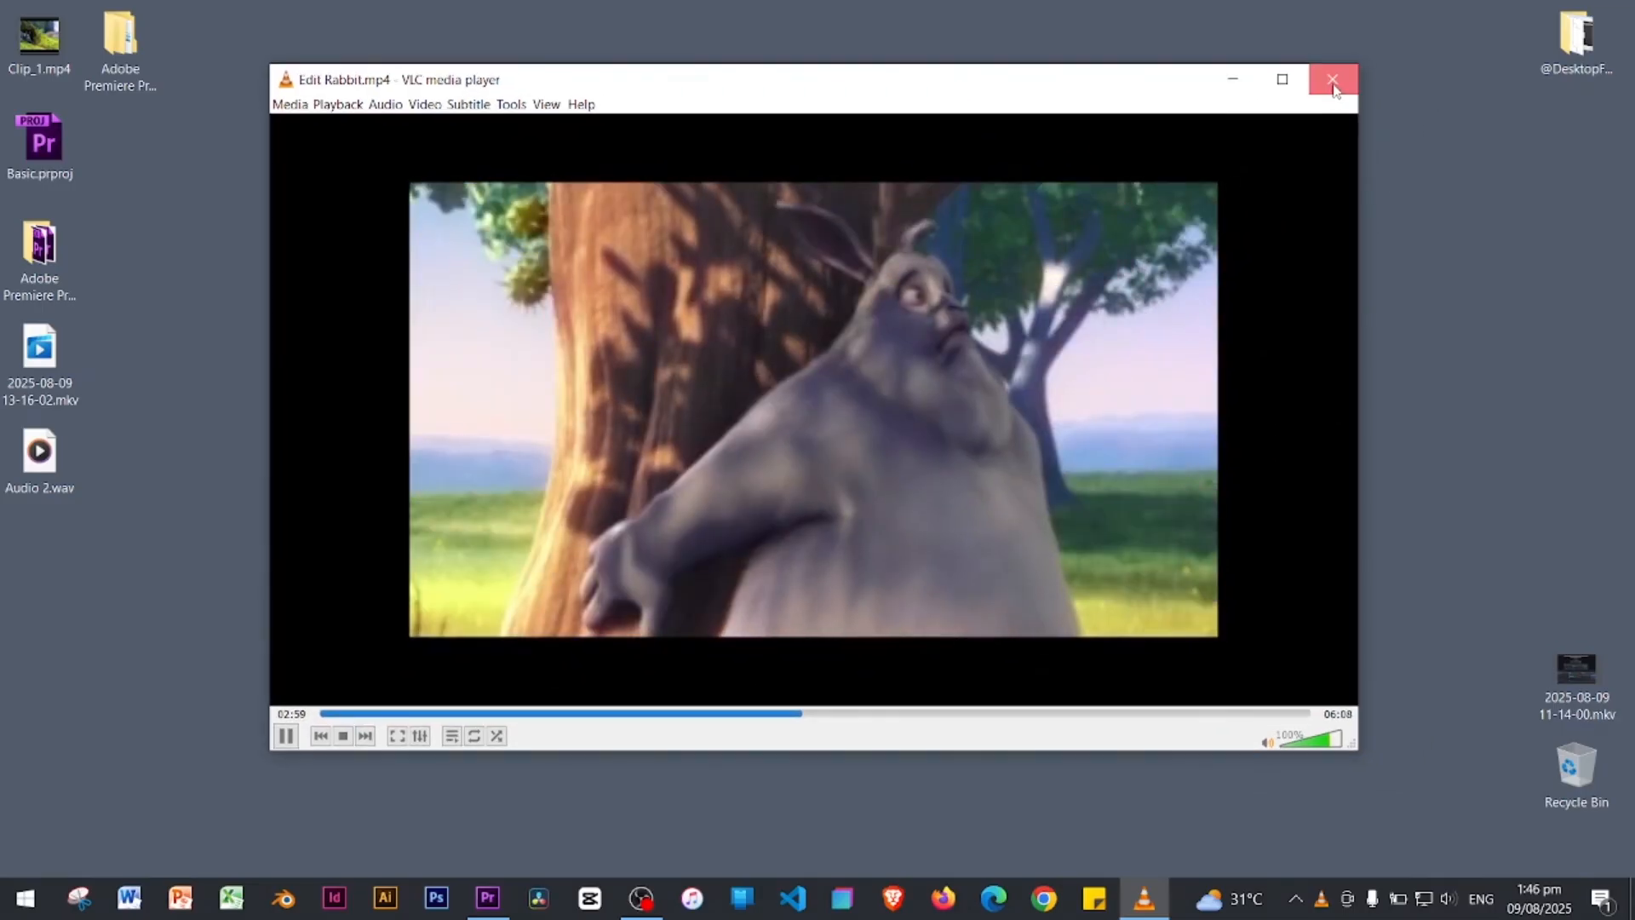
{"action": "left_click", "coordinate": [1333, 91]}
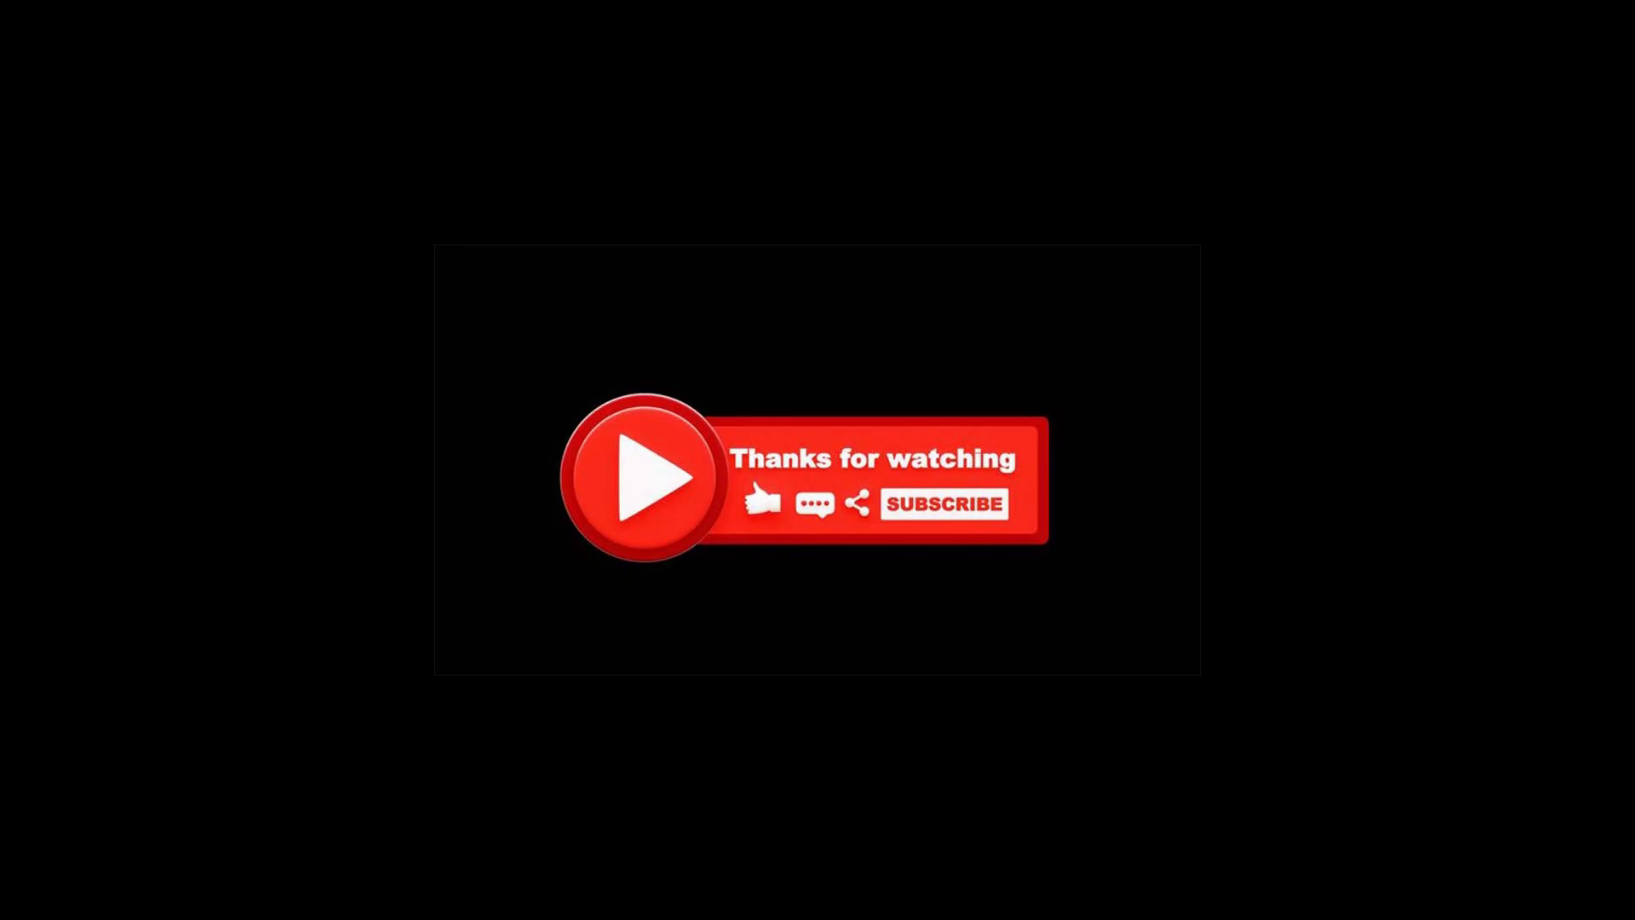